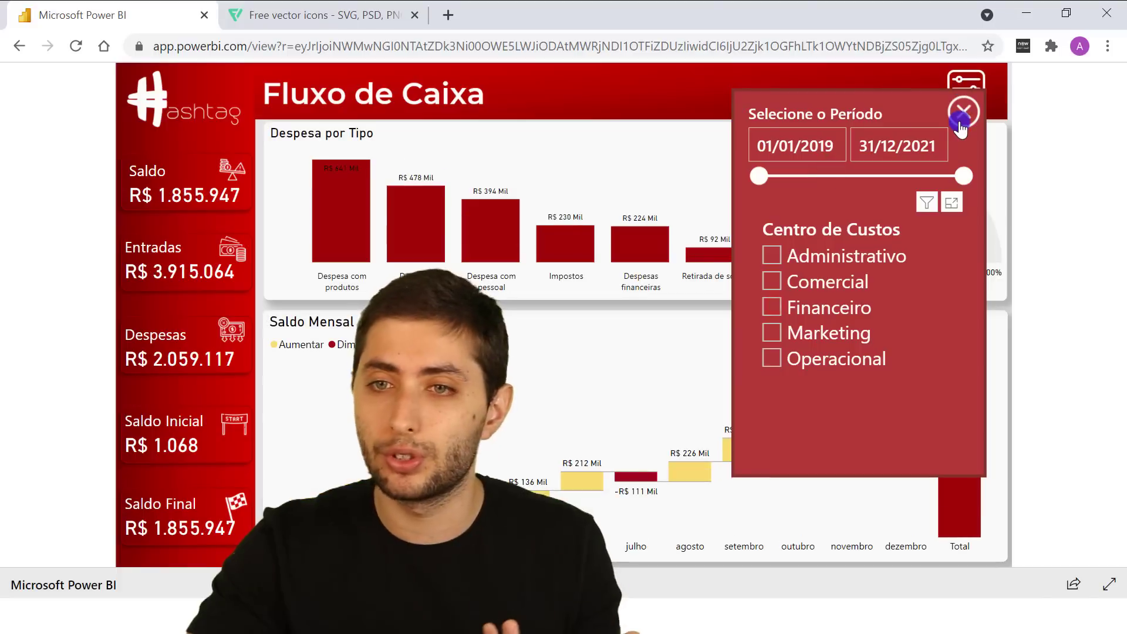
- Close the filter panel in the published report and switch to the finished Fluxo de Caixa file in Power BI Desktop
click(964, 113)
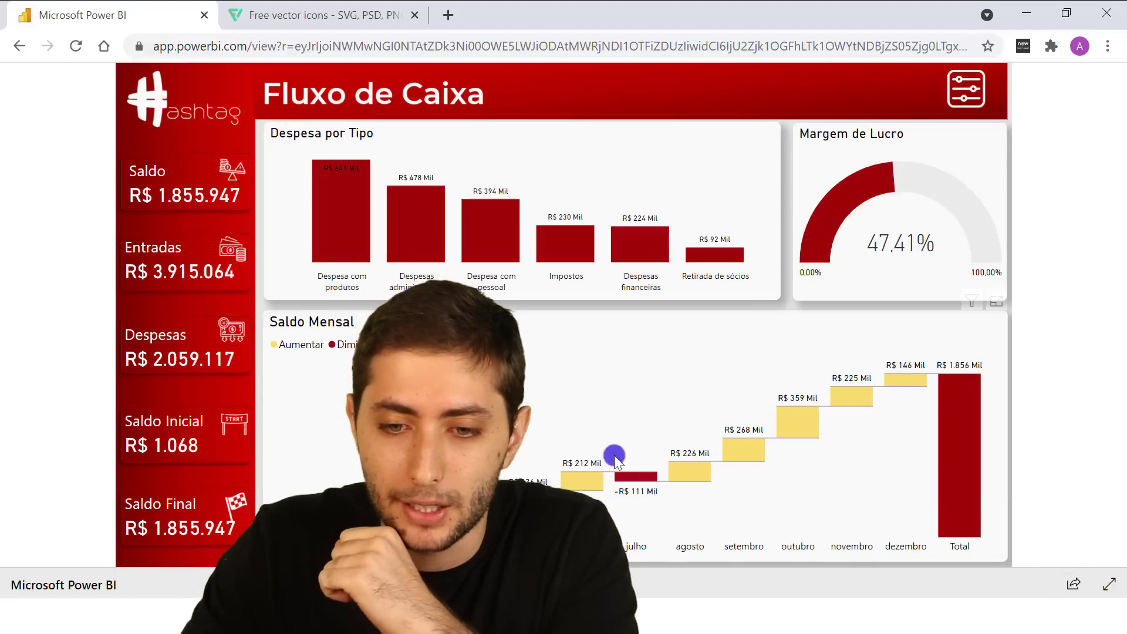
click(673, 614)
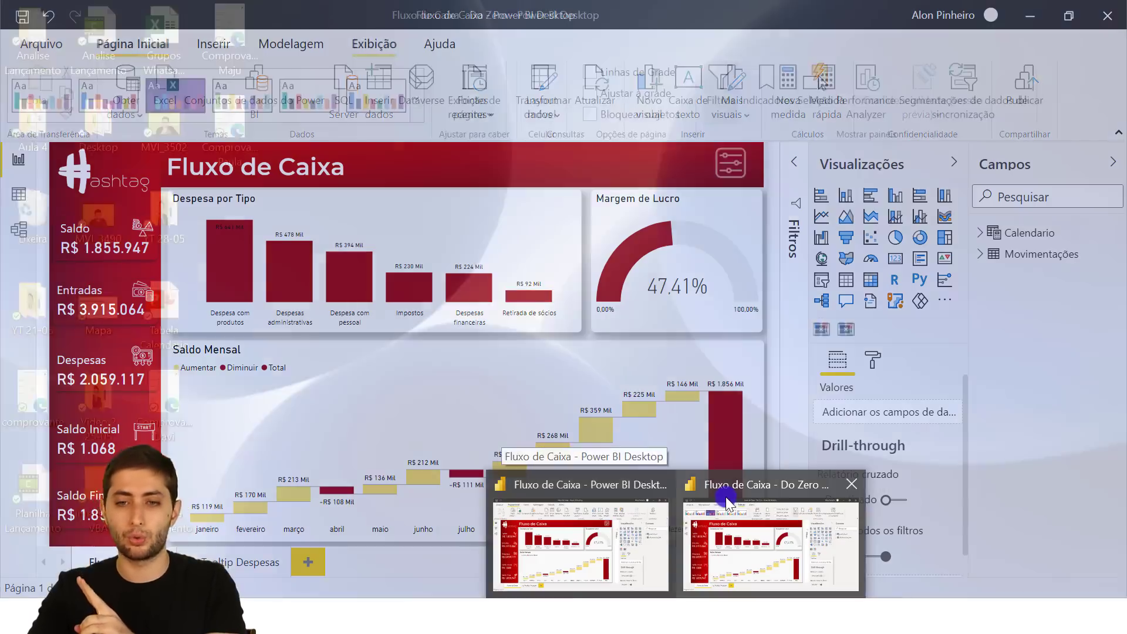
click(726, 496)
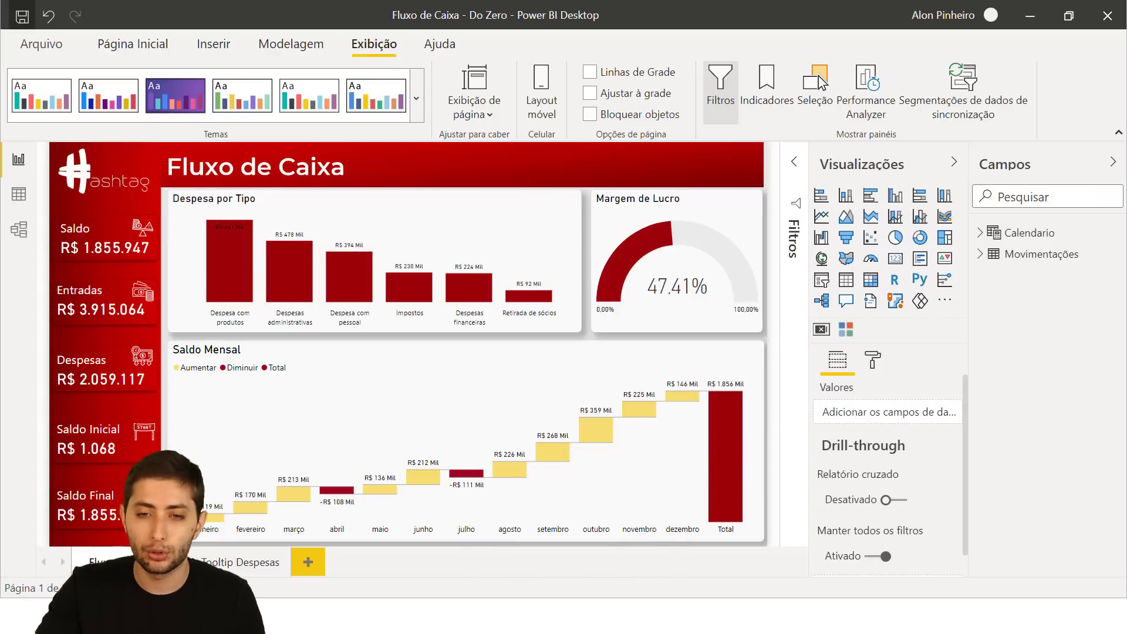
click(633, 553)
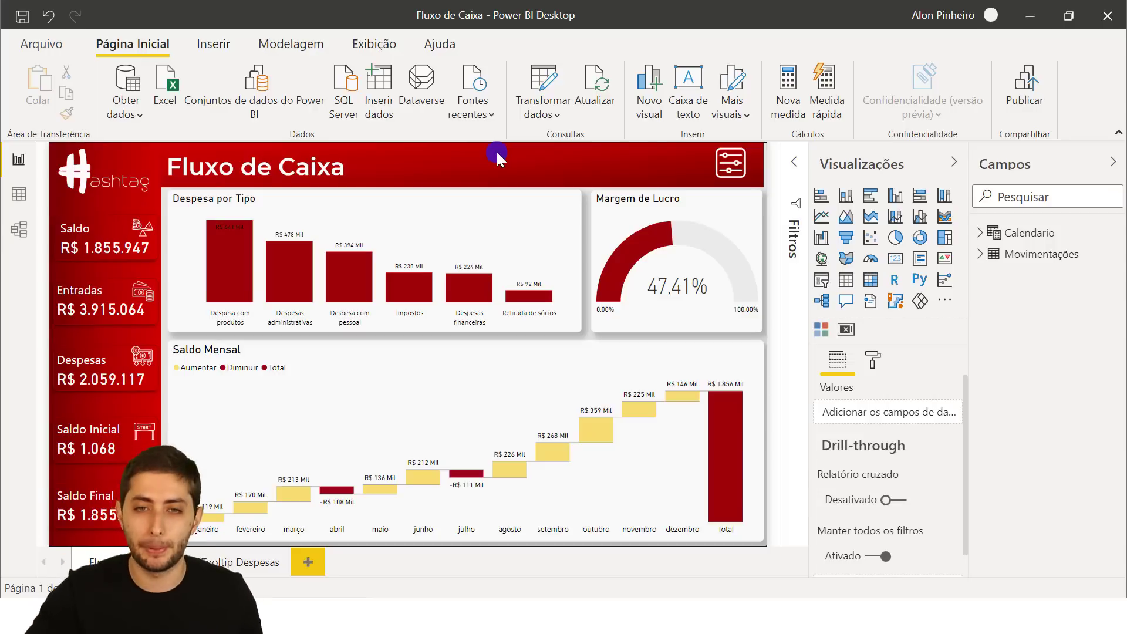
- Test the finished report's filter panel by opening it with the filter icon and closing it with the X icon several times
click(733, 165)
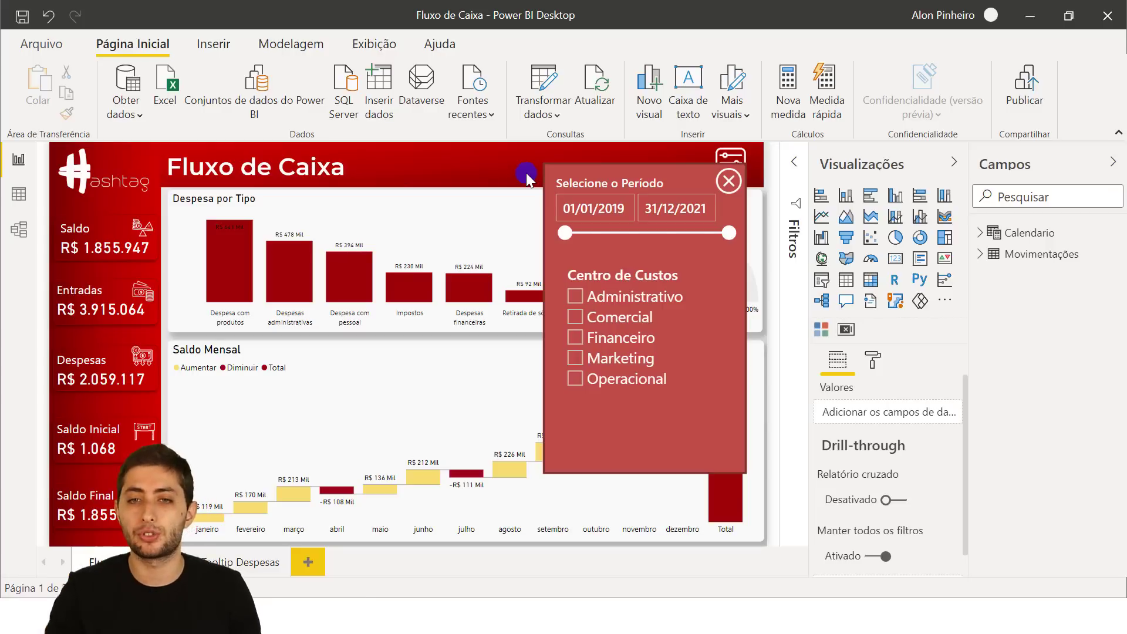
click(731, 182)
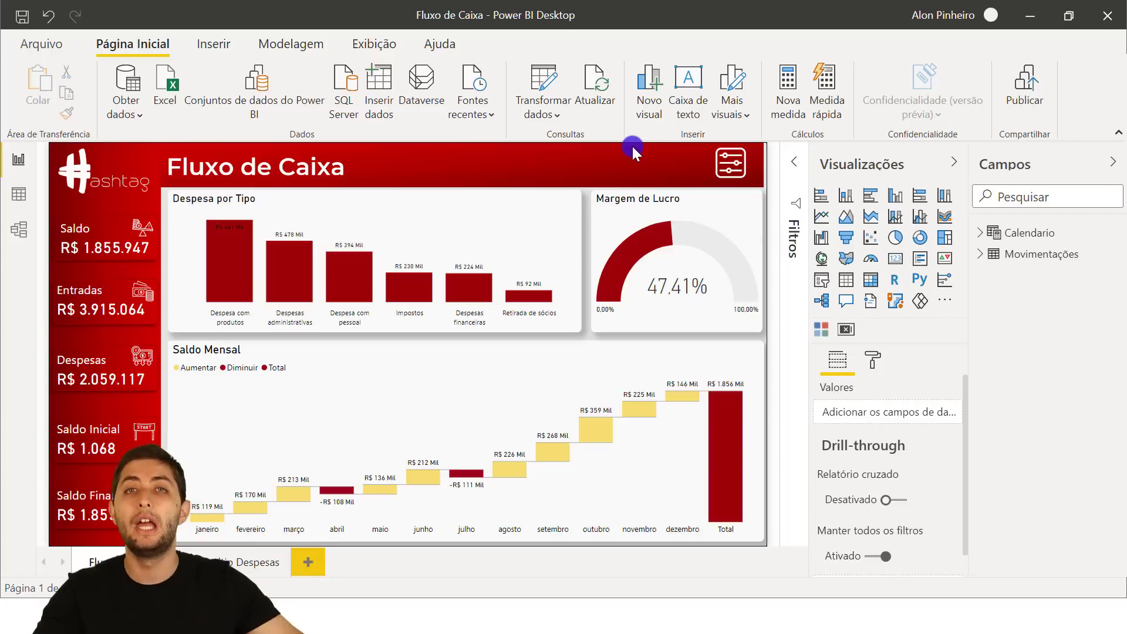
ctrl+click(720, 169)
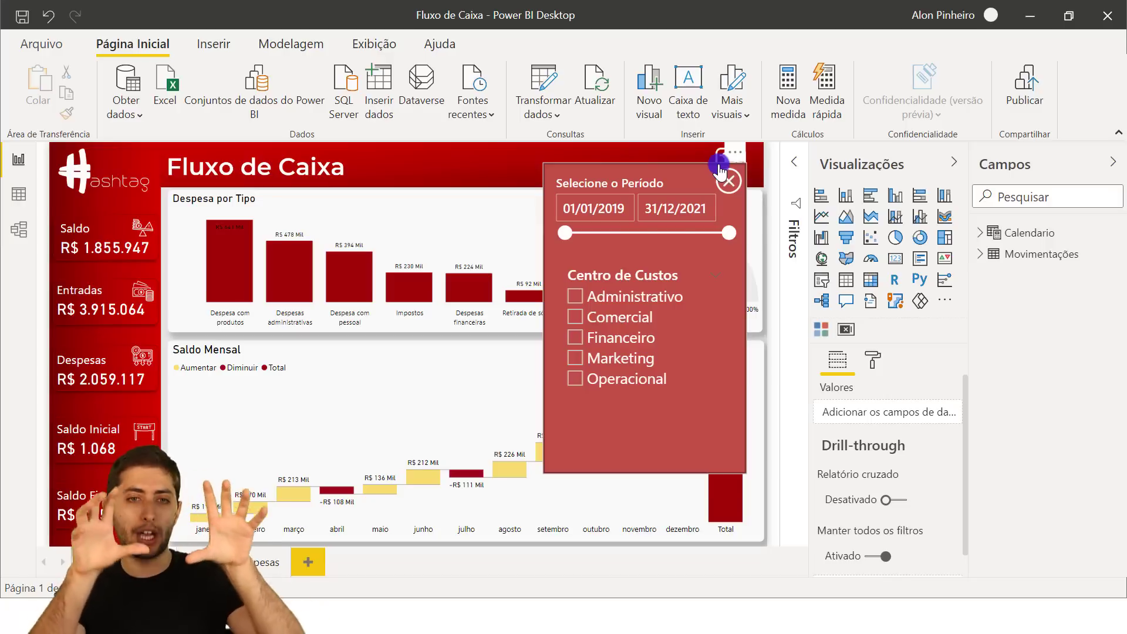
click(727, 182)
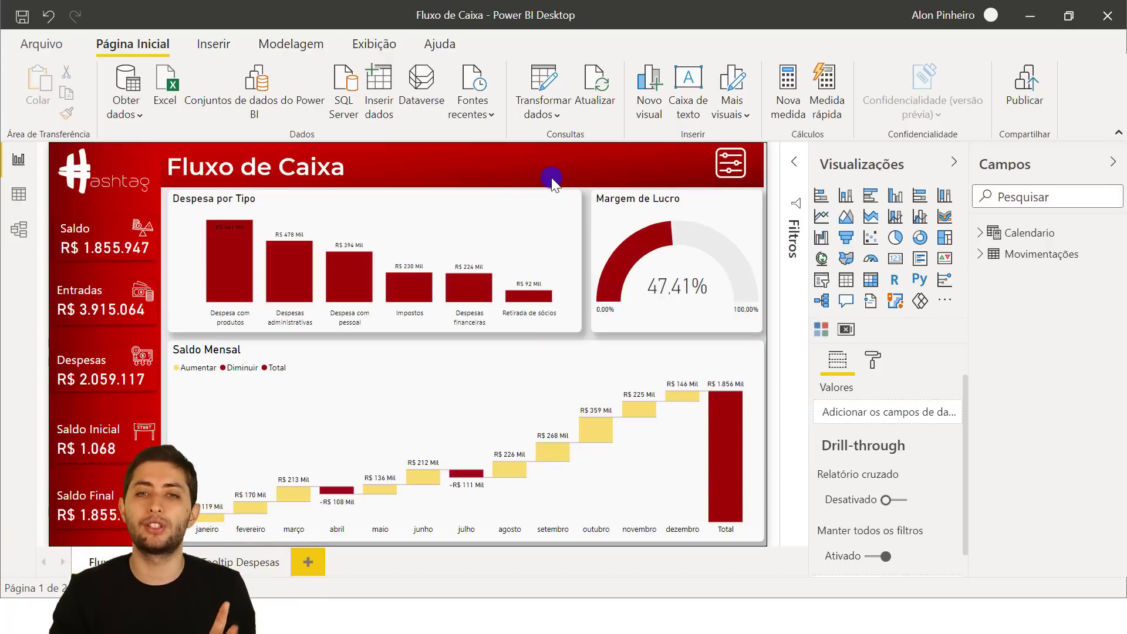
click(717, 164)
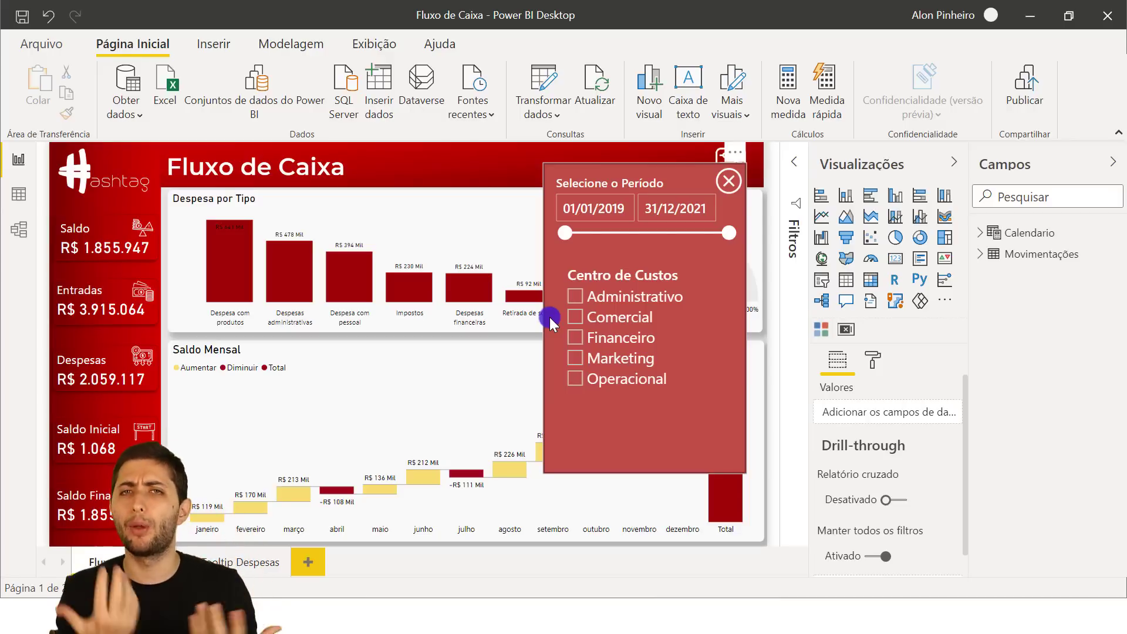
click(727, 182)
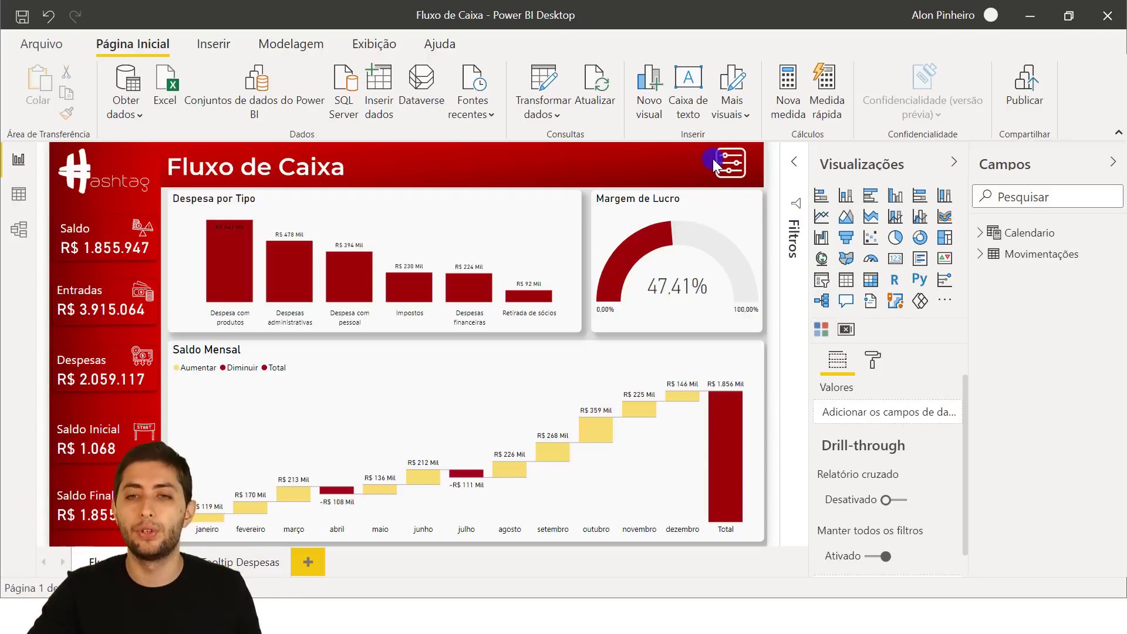
ctrl+click(731, 161)
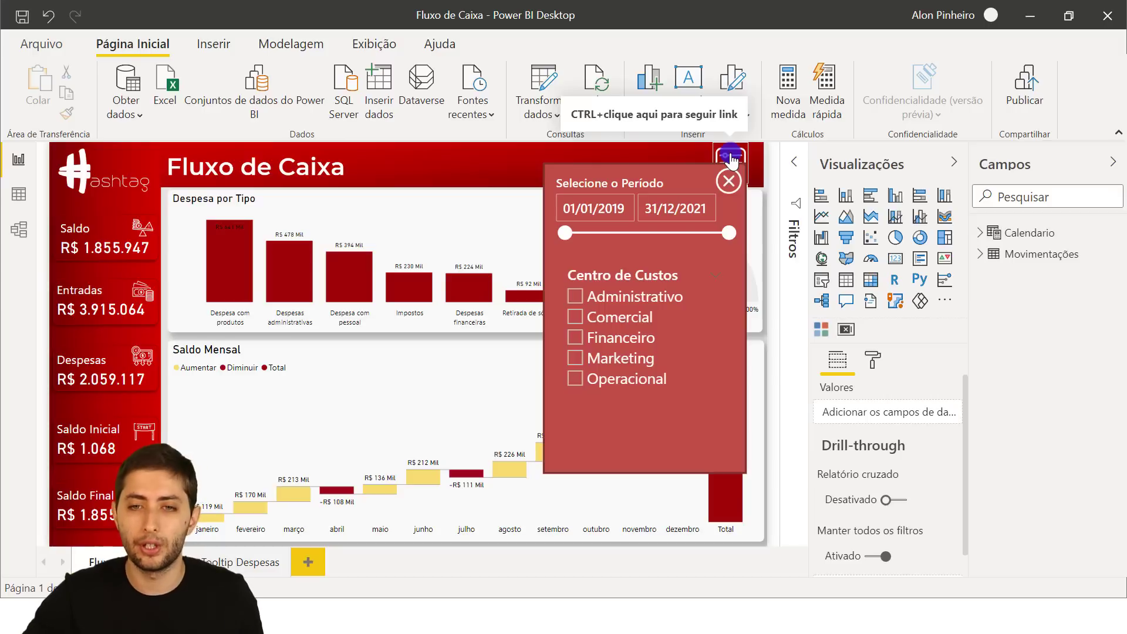
ctrl+click(728, 181)
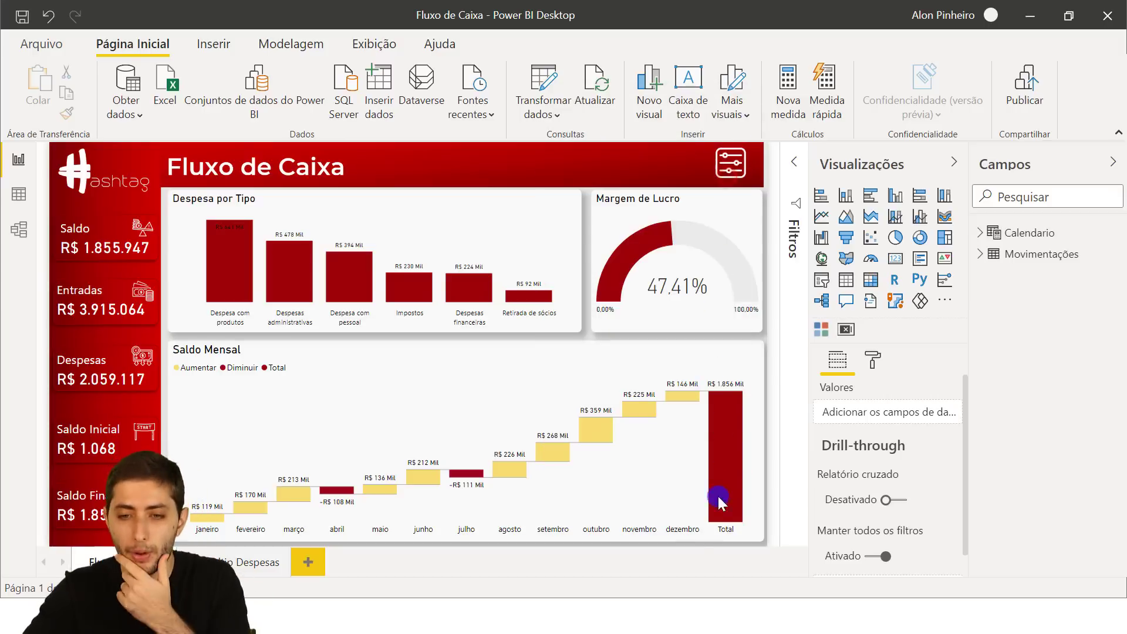
- Compare the header area of the Fluxo de Caixa - Do Zero report with the filter panel in the finished Fluxo de Caixa report
mouse_move(676, 615)
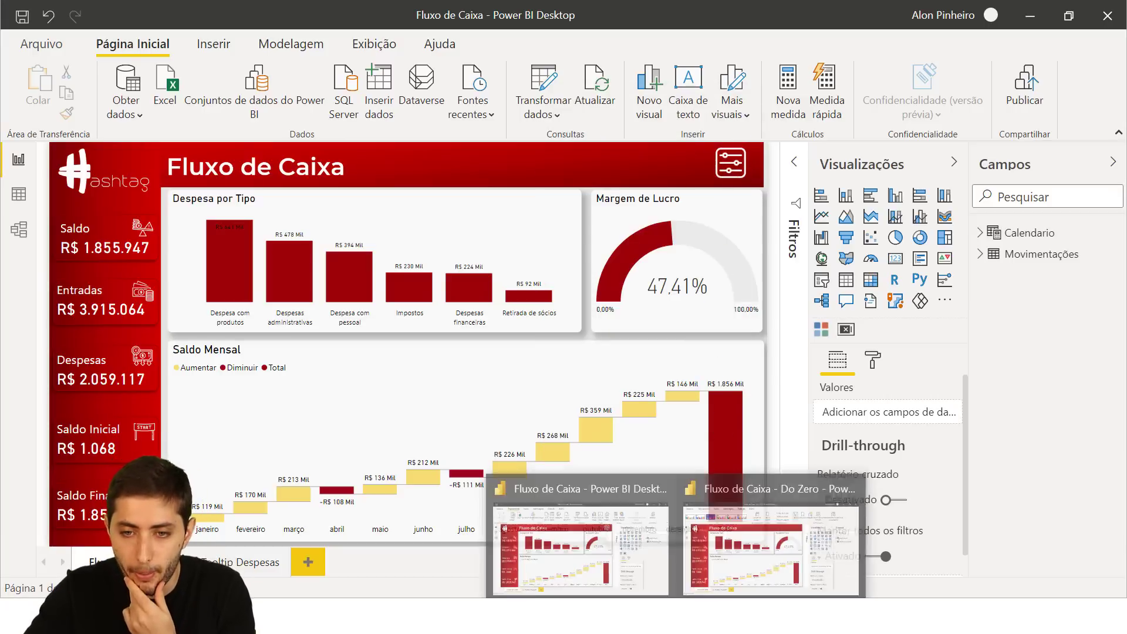
click(707, 535)
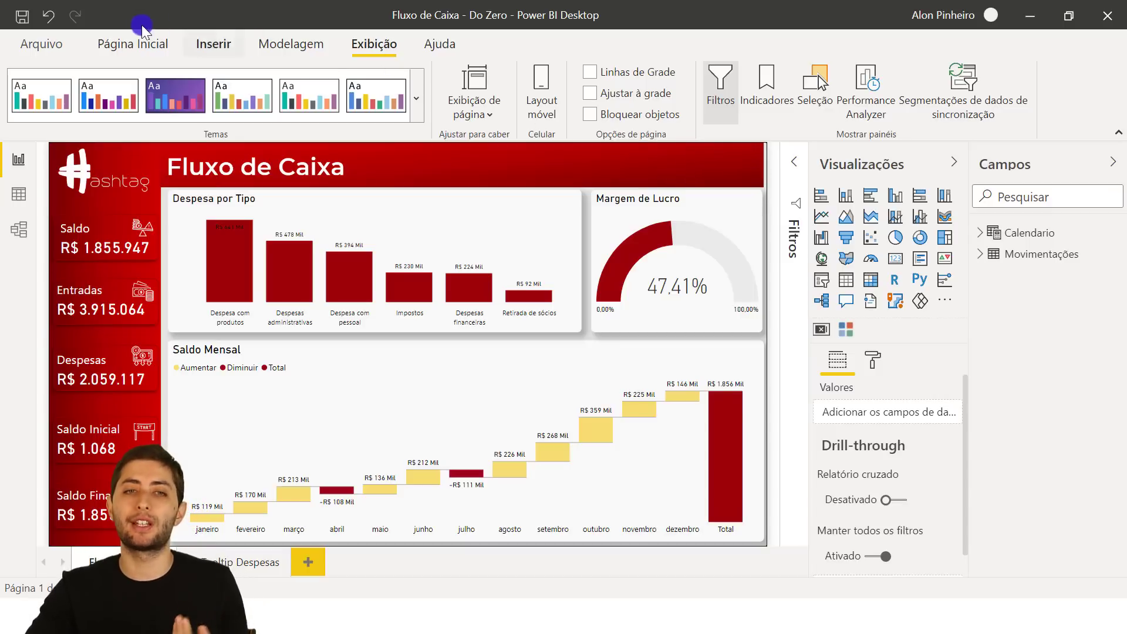
click(137, 44)
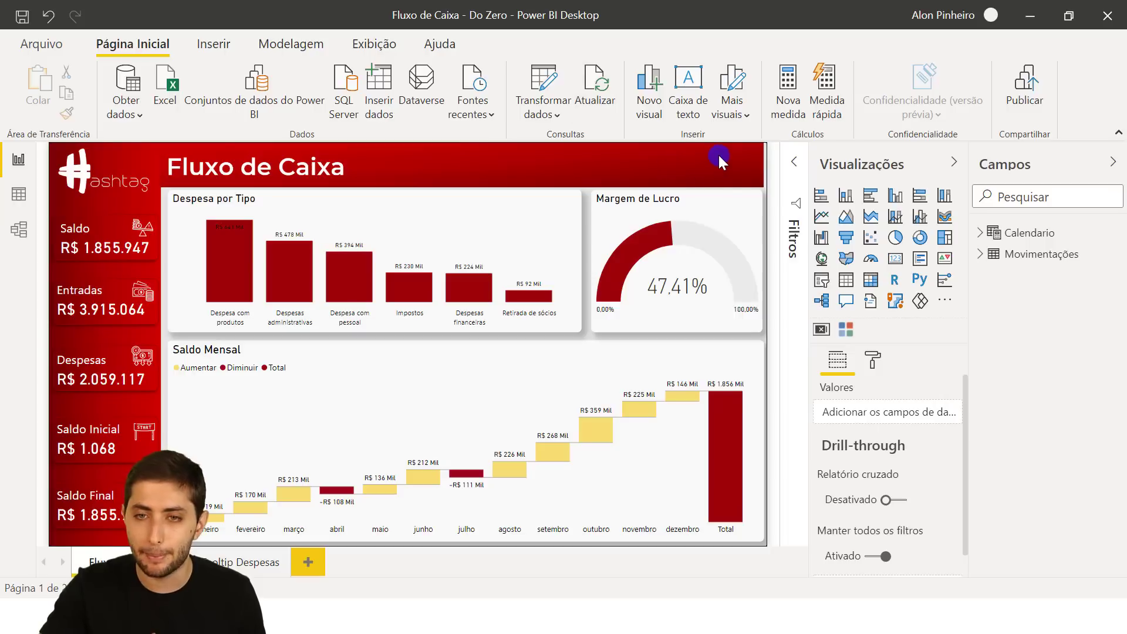
drag(747, 175, 757, 179)
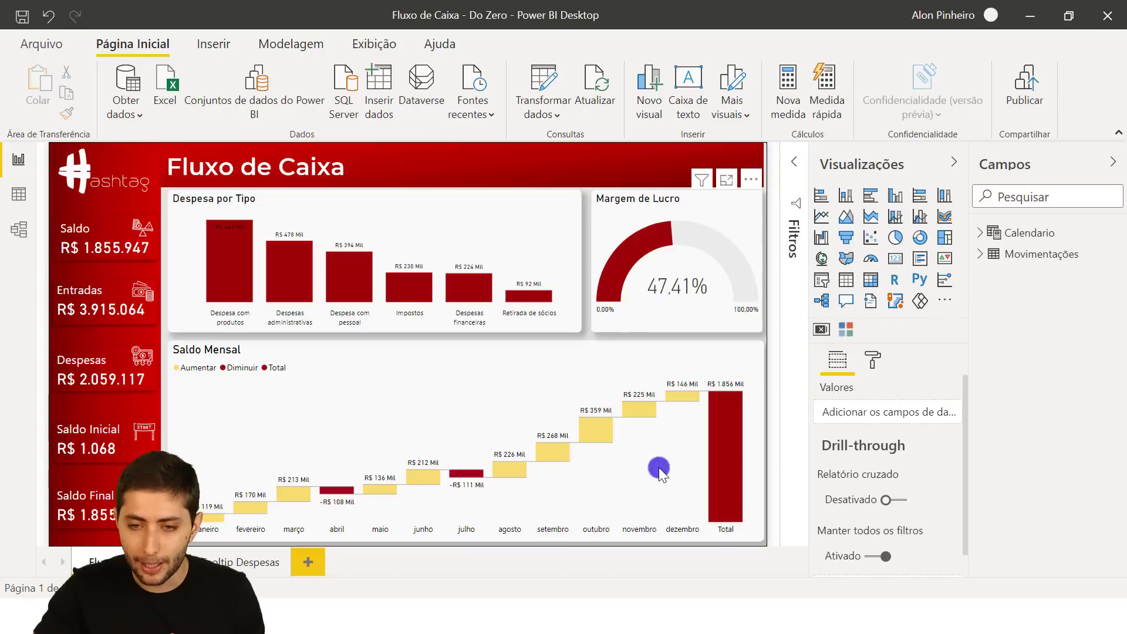
click(621, 587)
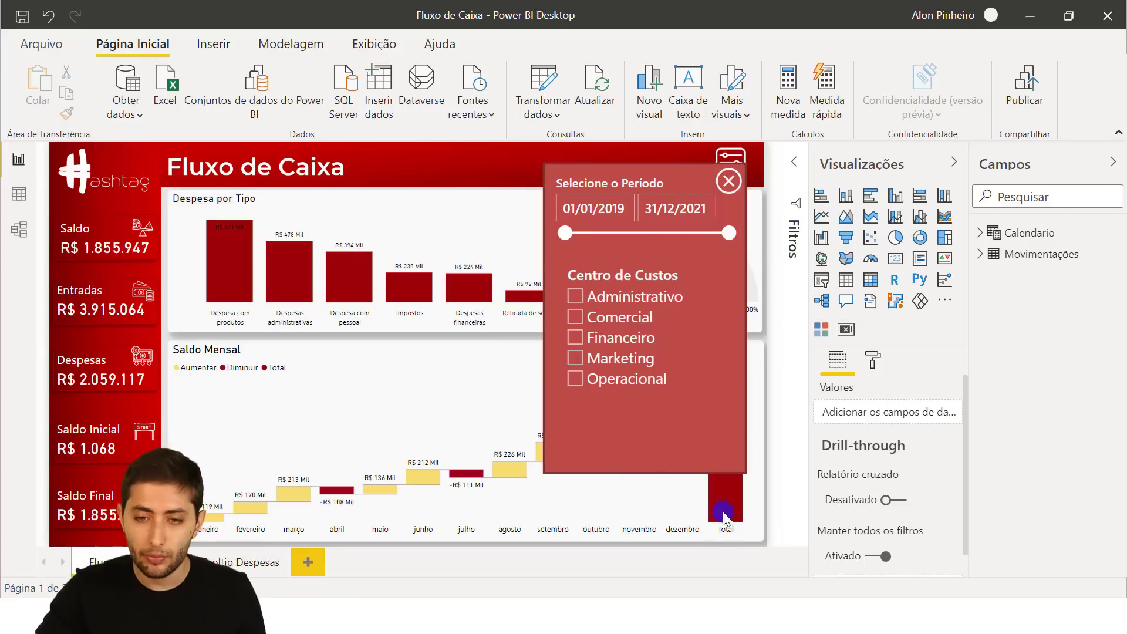
- Switch to the Flaticon site in the browser, search for "filter" icons and look through the results
click(707, 579)
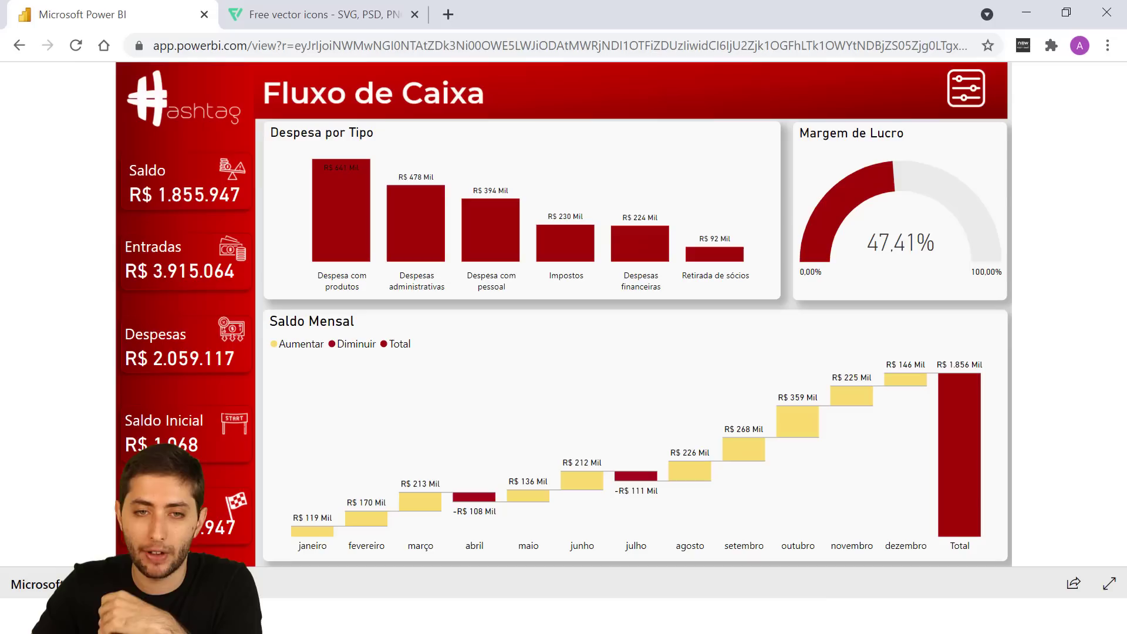
click(350, 17)
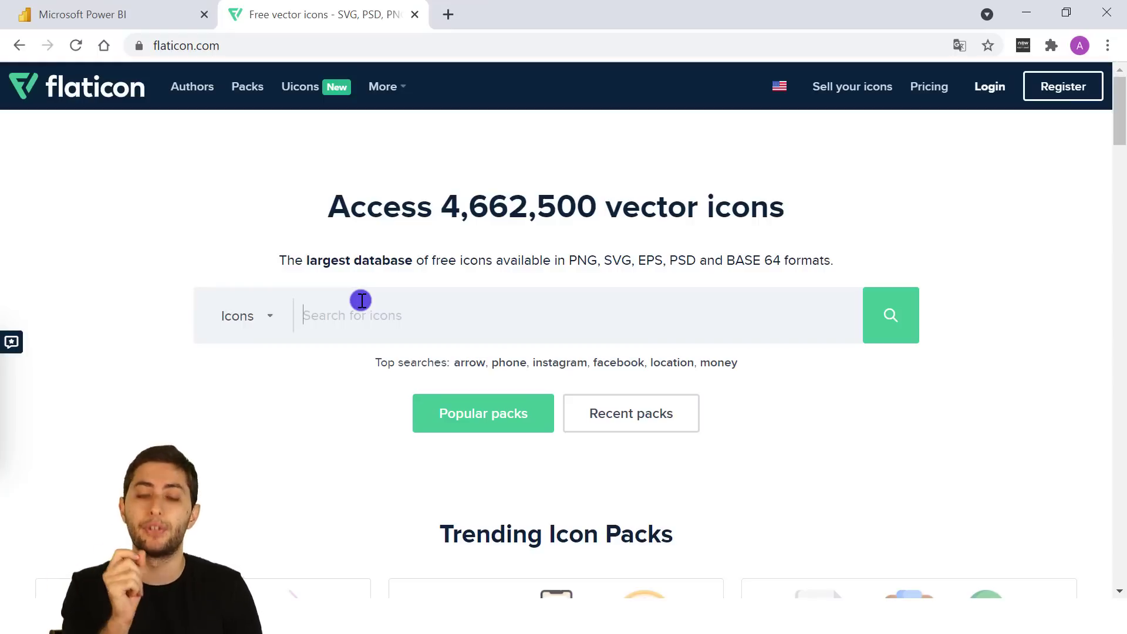
text(filter)
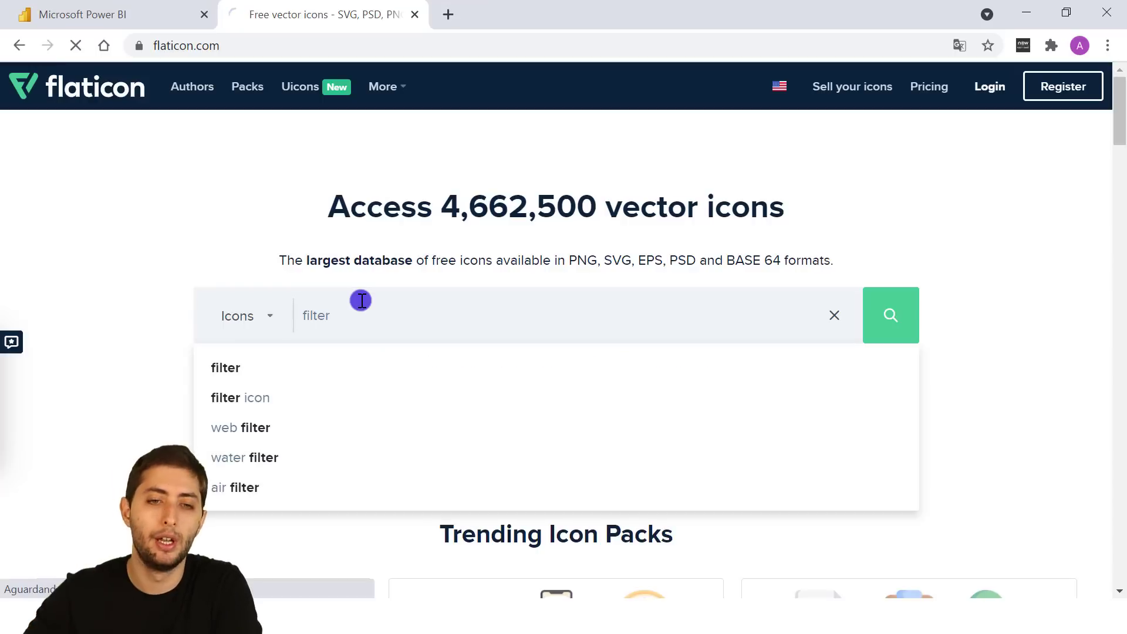
key(Return)
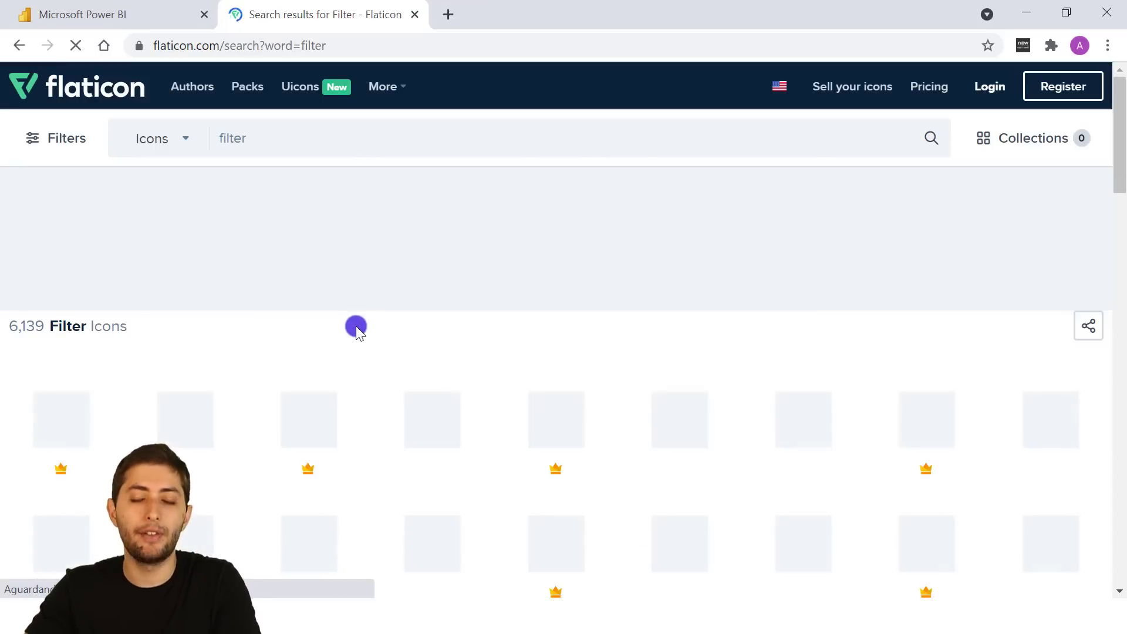
scroll(352, 326, down, 2)
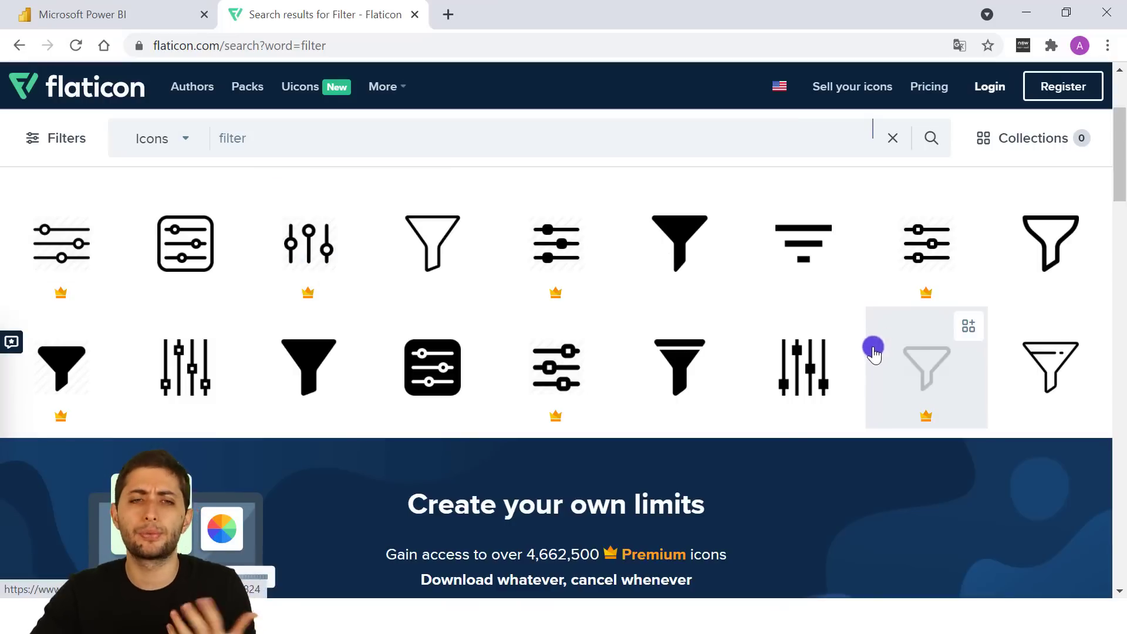
scroll(499, 235, up, 2)
scroll(498, 235, up, 2)
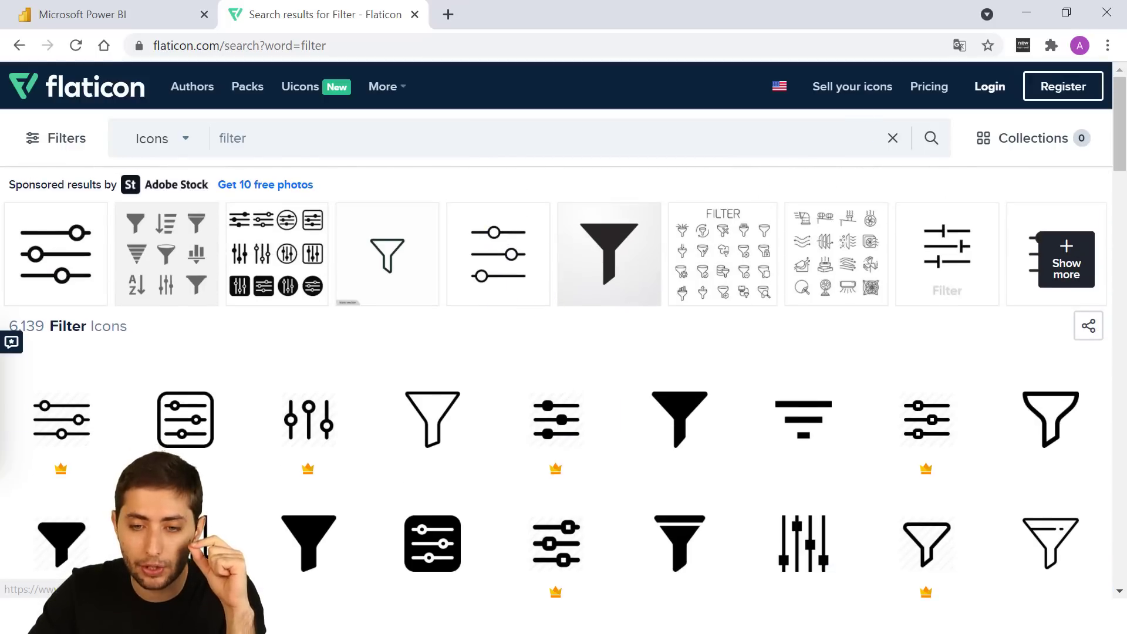
- Switch to the 07-07 folder in File Explorer and locate the Fechar and Filtro PNG files
key(alt+Tab)
click(208, 217)
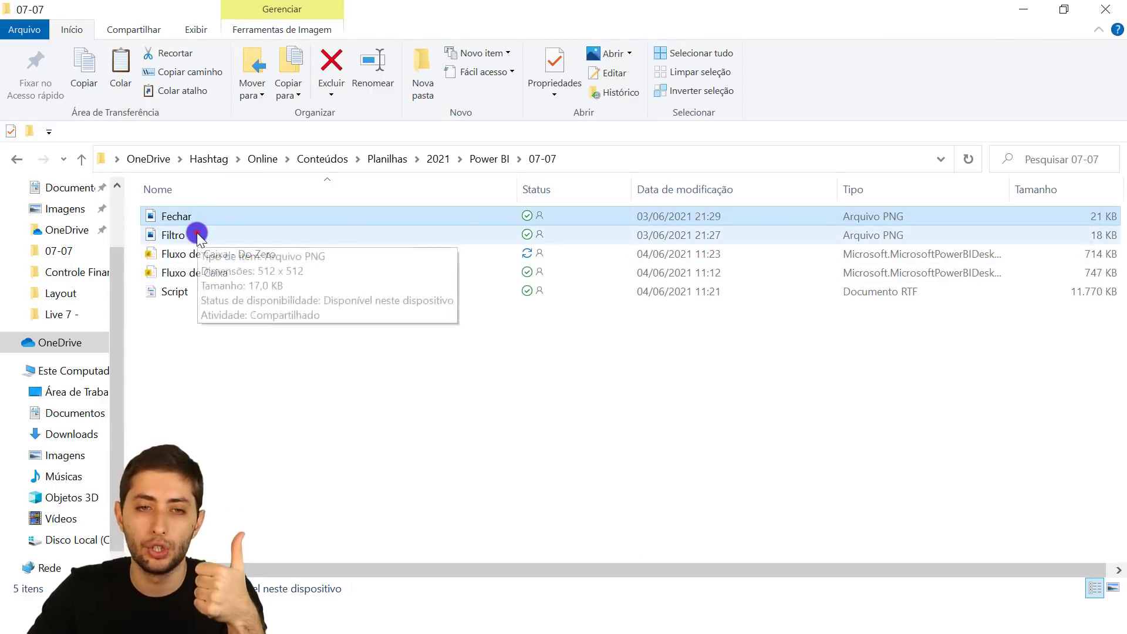
click(196, 233)
ctrl+click(199, 213)
click(199, 214)
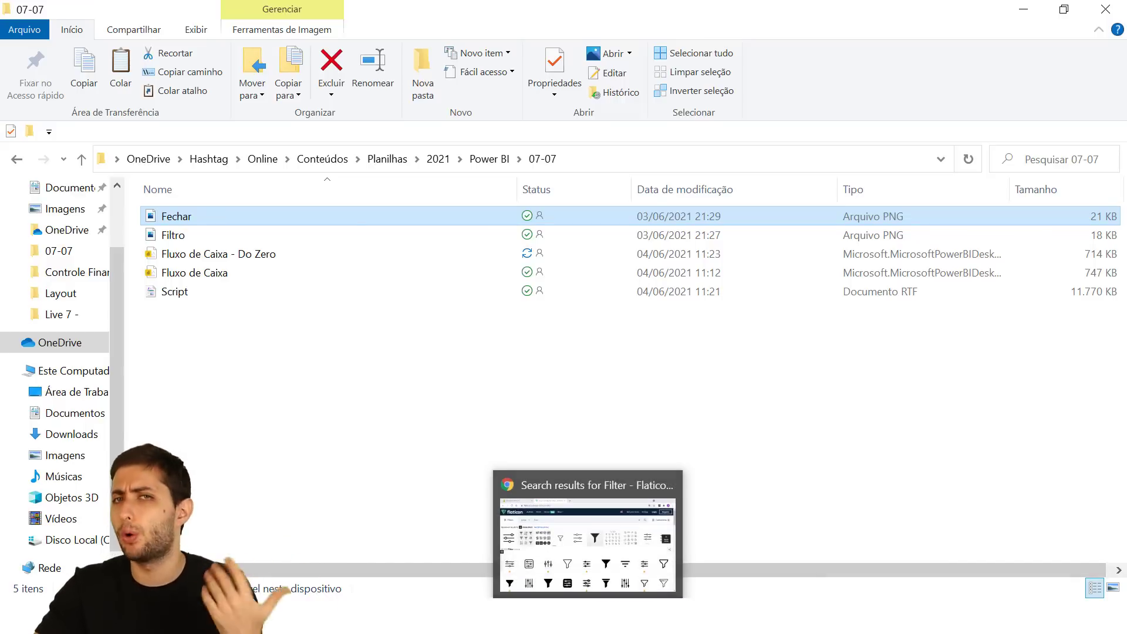
- Return to Flaticon, search for "close" icons and look through the results, dismissing the advertisement
click(572, 535)
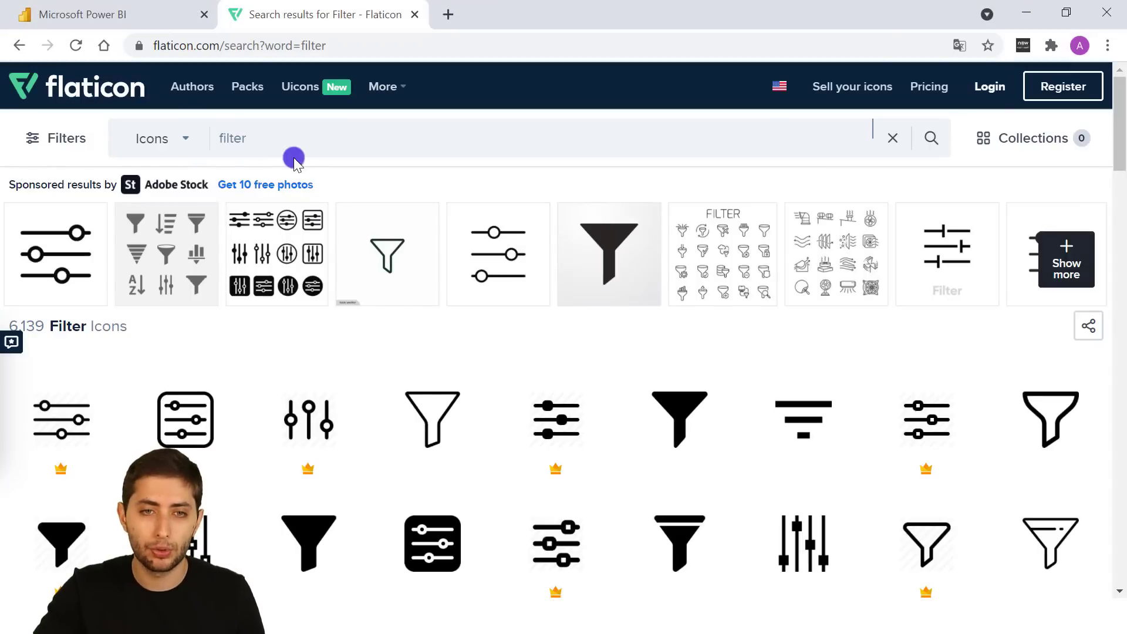
drag(285, 141, 199, 117)
text(close)
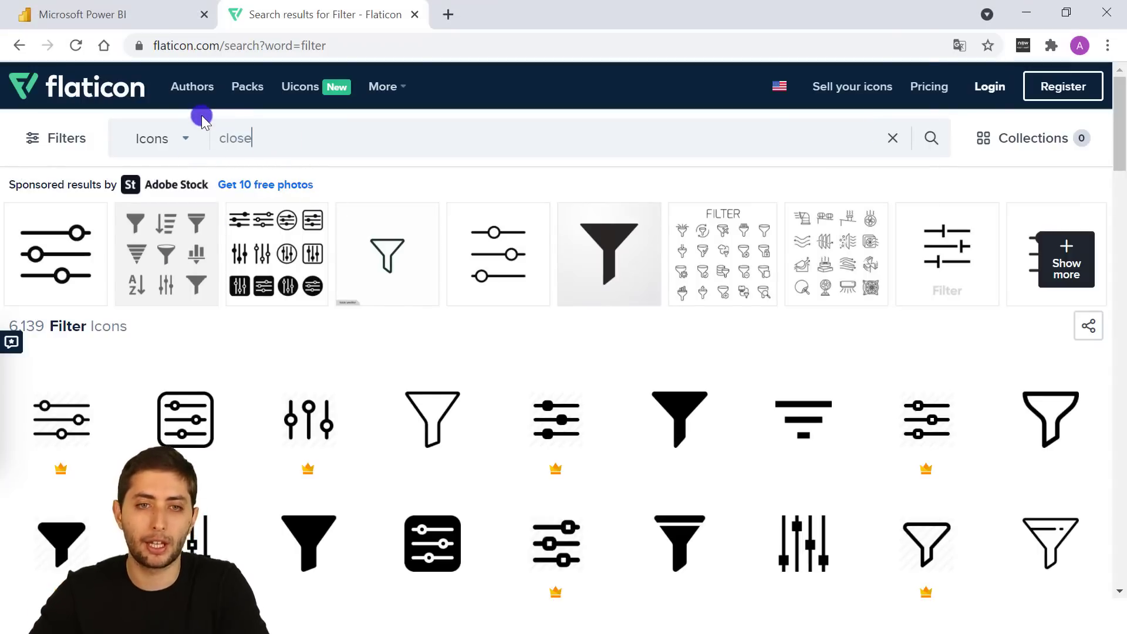
key(Return)
click(905, 18)
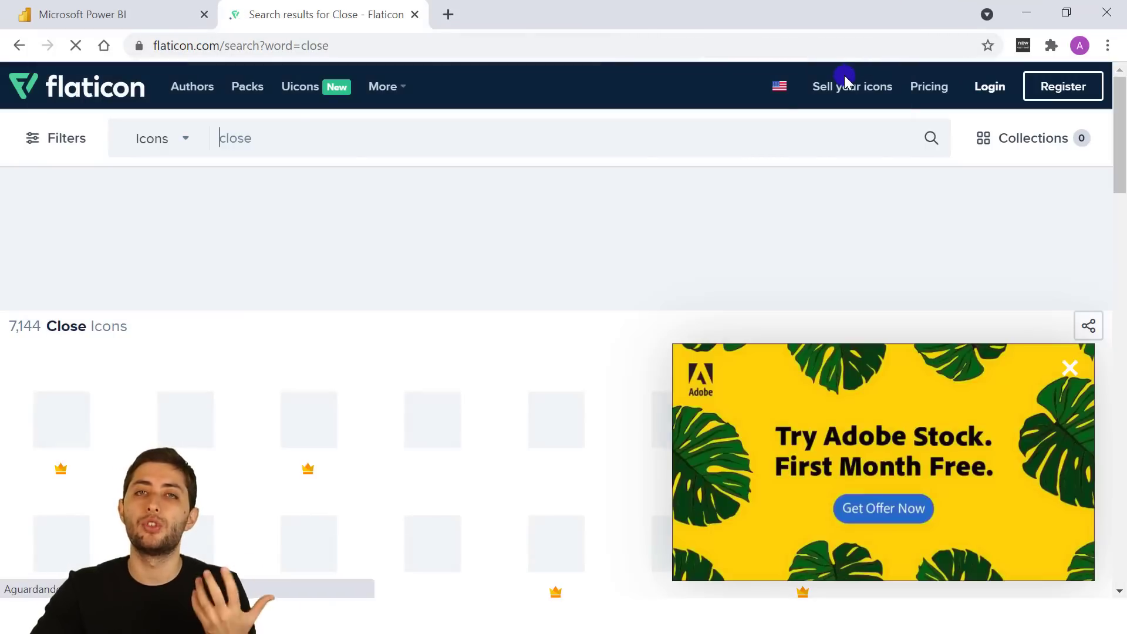
click(1073, 367)
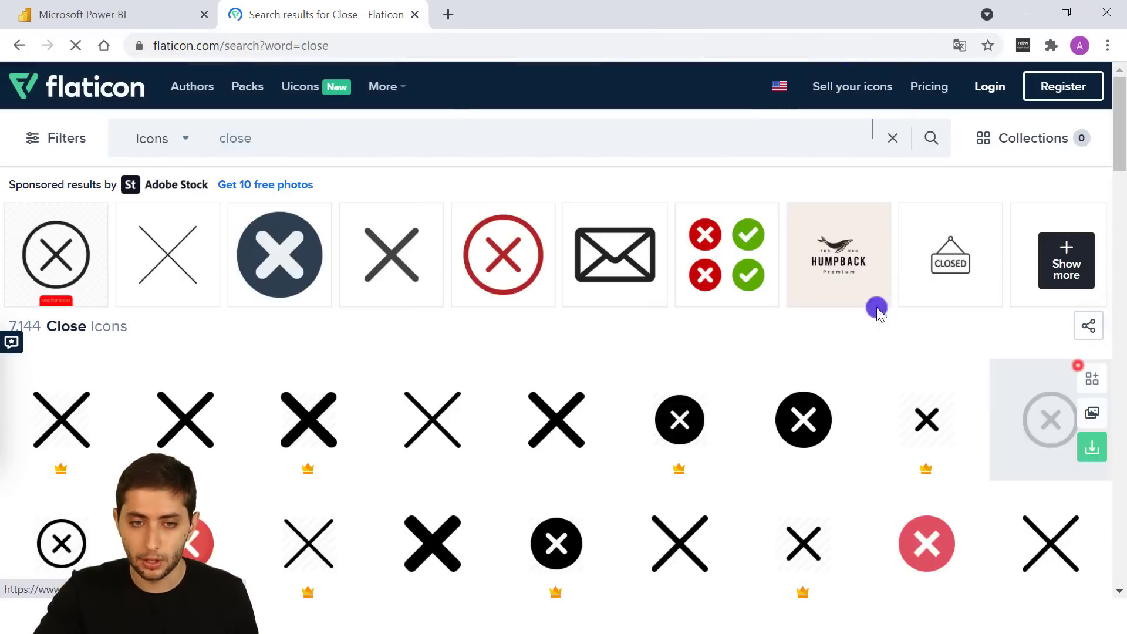
scroll(876, 309, down, 3)
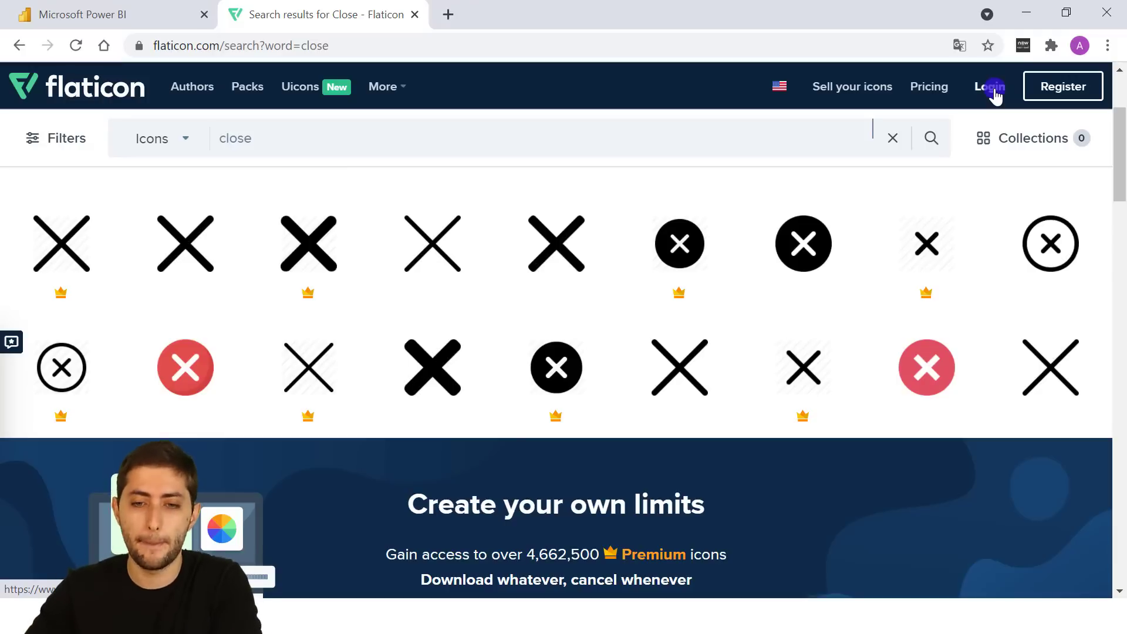
- Review the Filtro and Fechar icon files in the 07-07 folder again and switch to the Fluxo de Caixa - Do Zero report
click(446, 616)
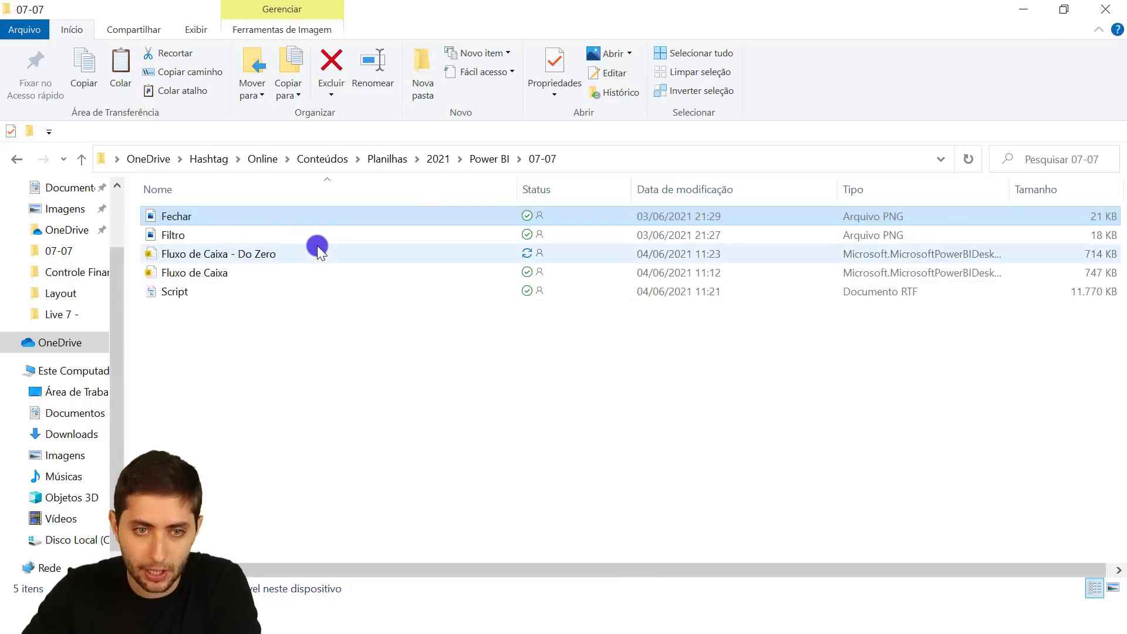
click(259, 231)
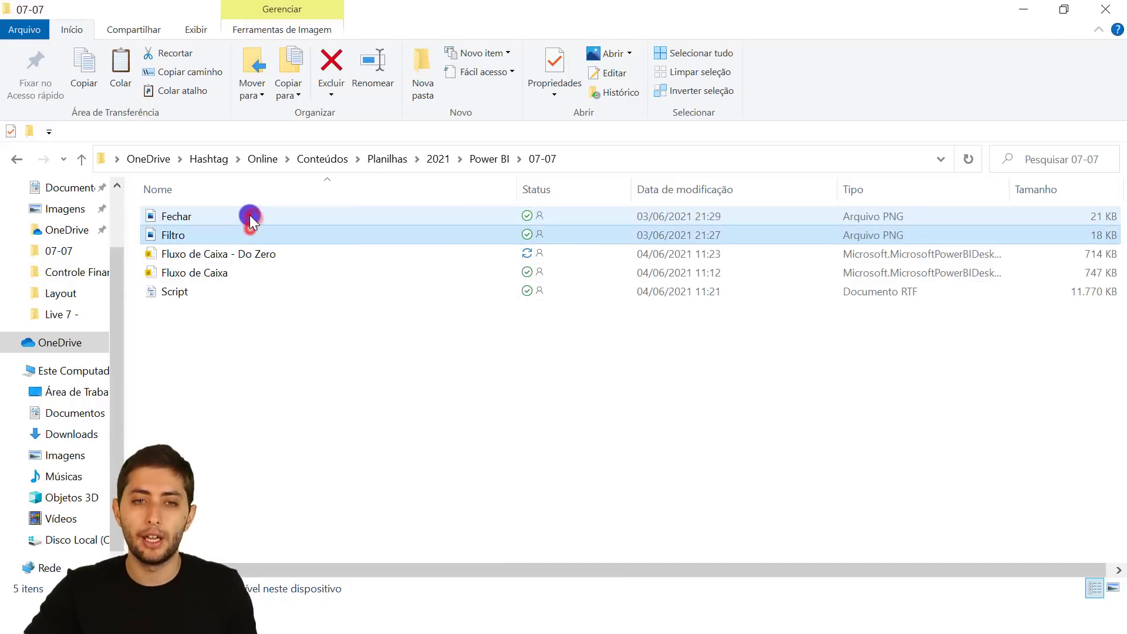
click(250, 216)
click(237, 231)
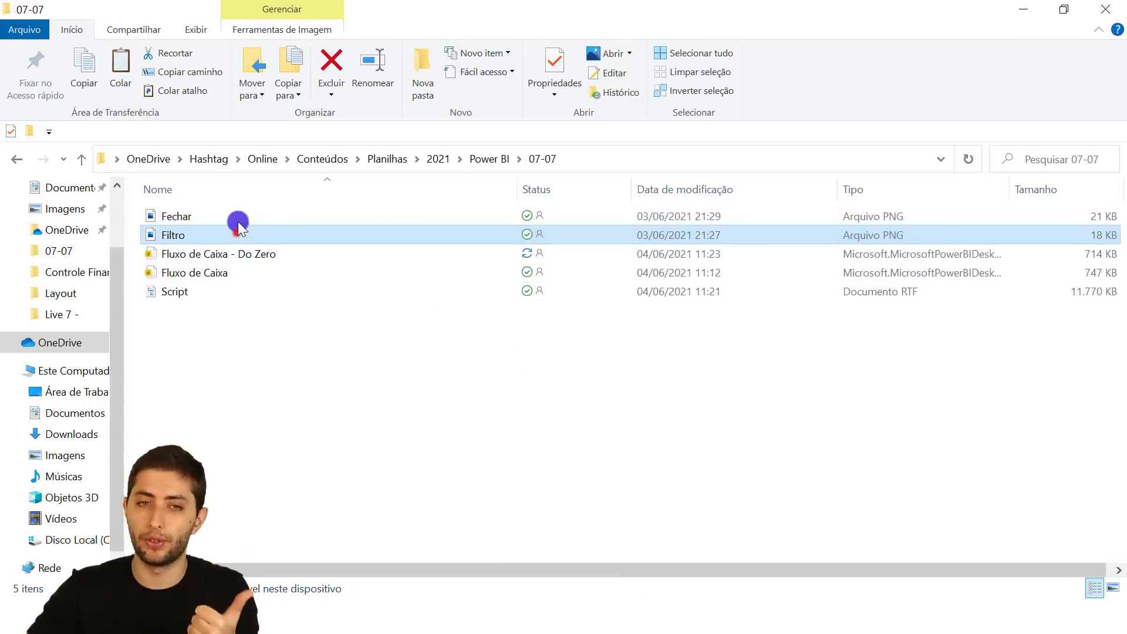
click(239, 212)
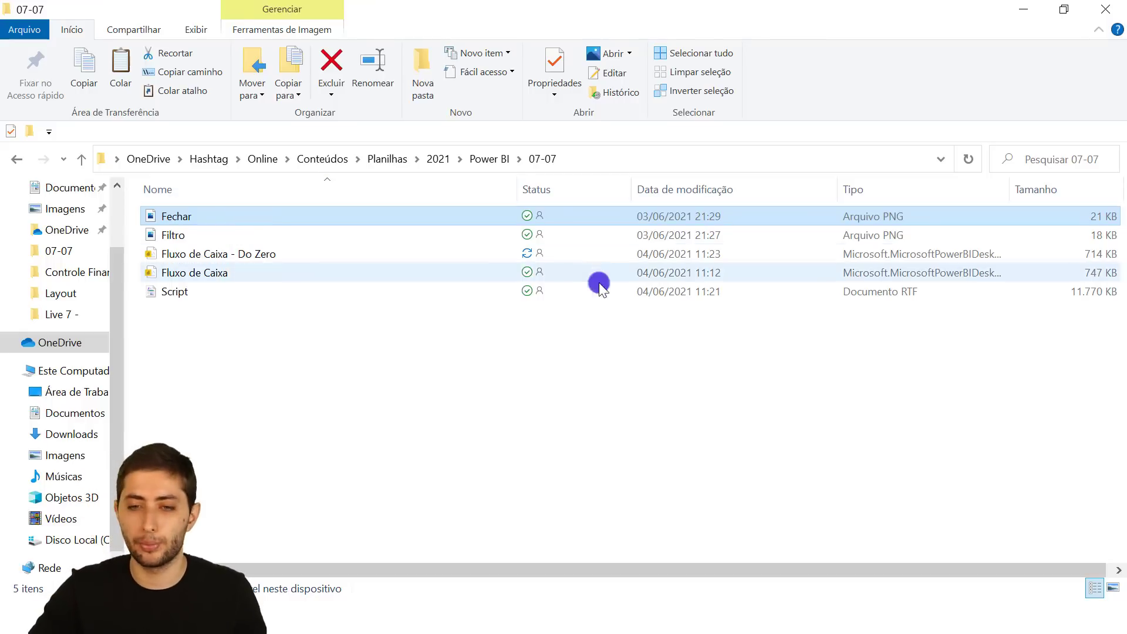
mouse_move(691, 622)
click(736, 566)
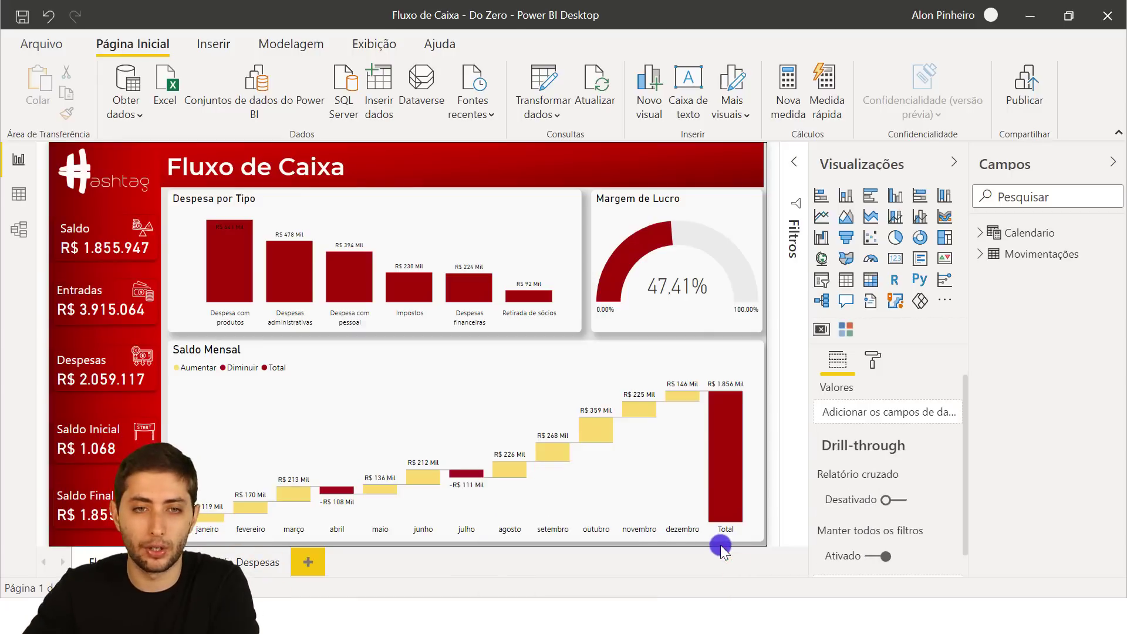
- Insert the Filtro image from the 07-07 folder into the report page
click(211, 42)
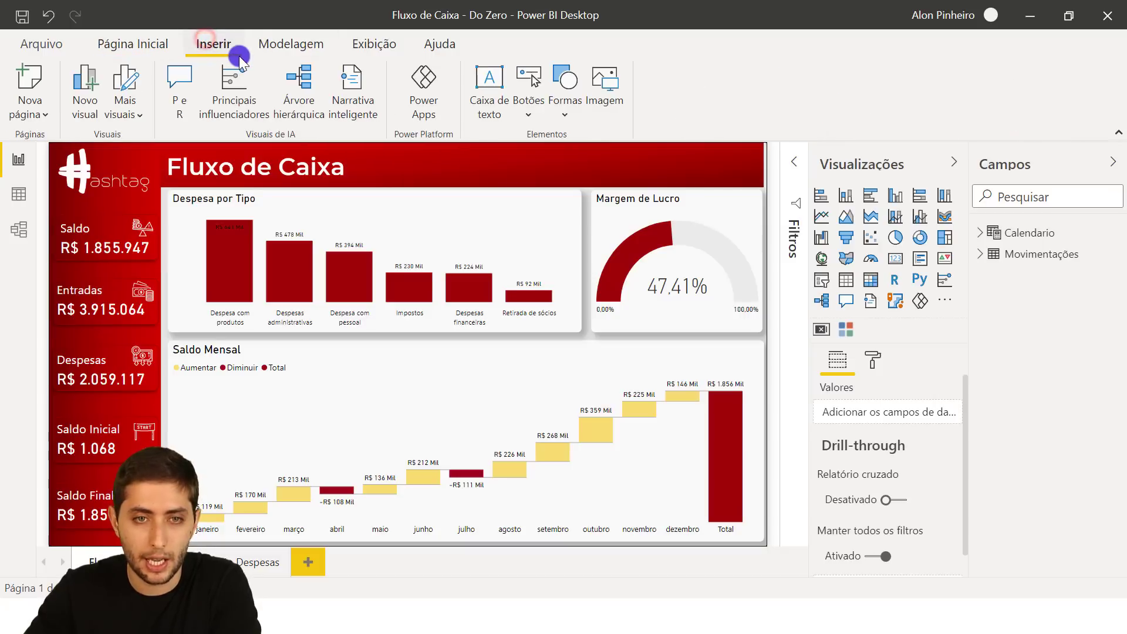
click(593, 106)
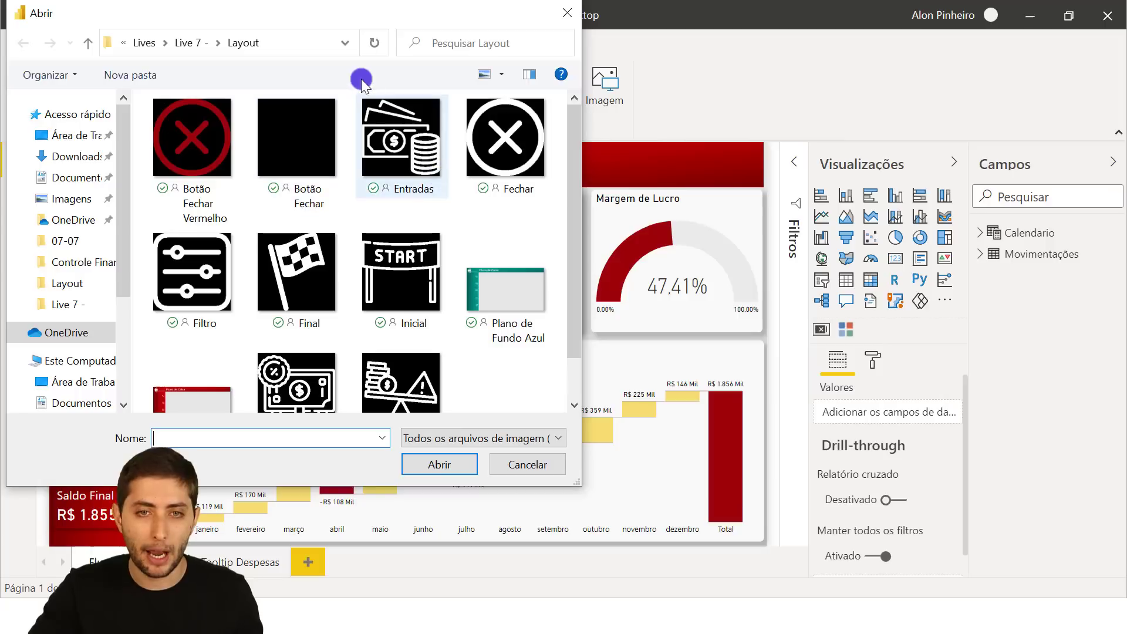
click(65, 243)
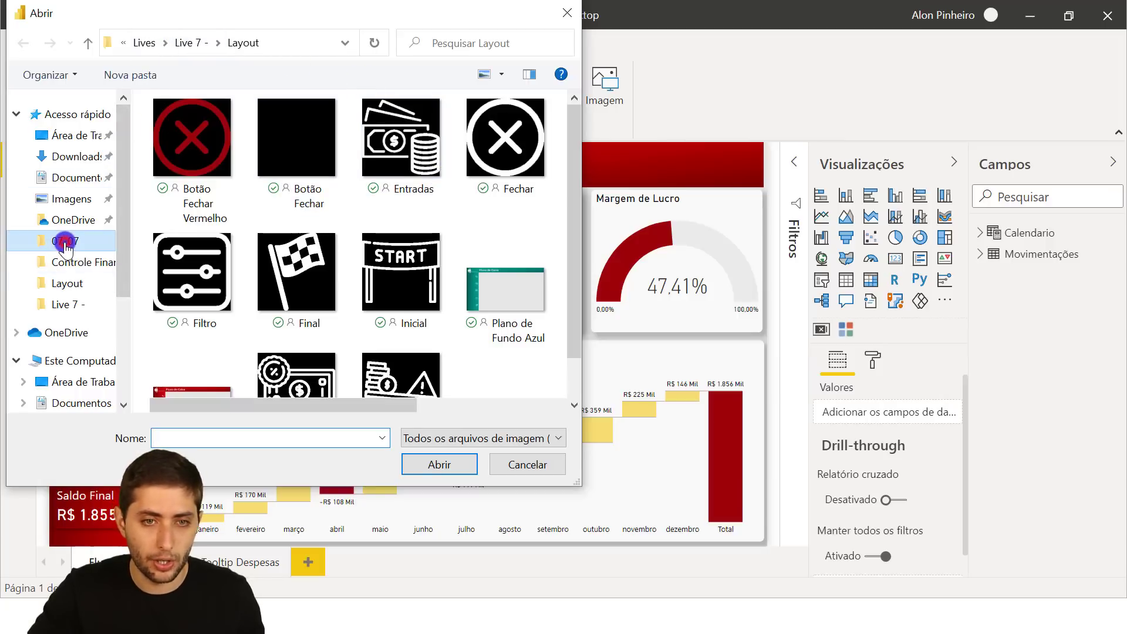
click(302, 167)
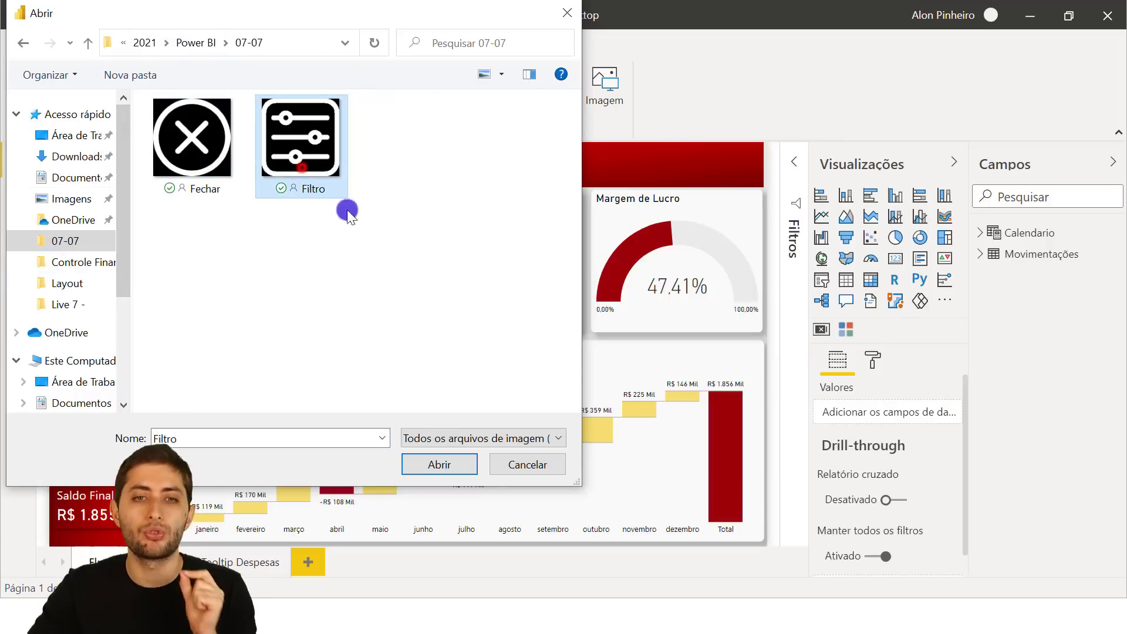
click(441, 466)
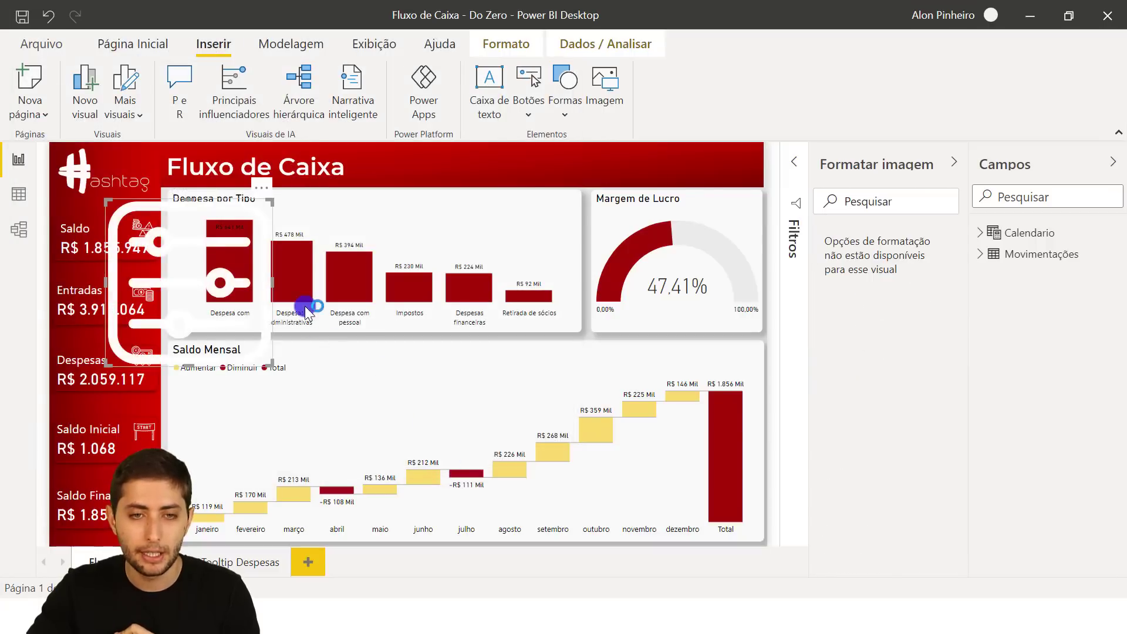
- Shrink the filter icon and place it at the right end of the red Fluxo de Caixa header
drag(244, 340, 721, 160)
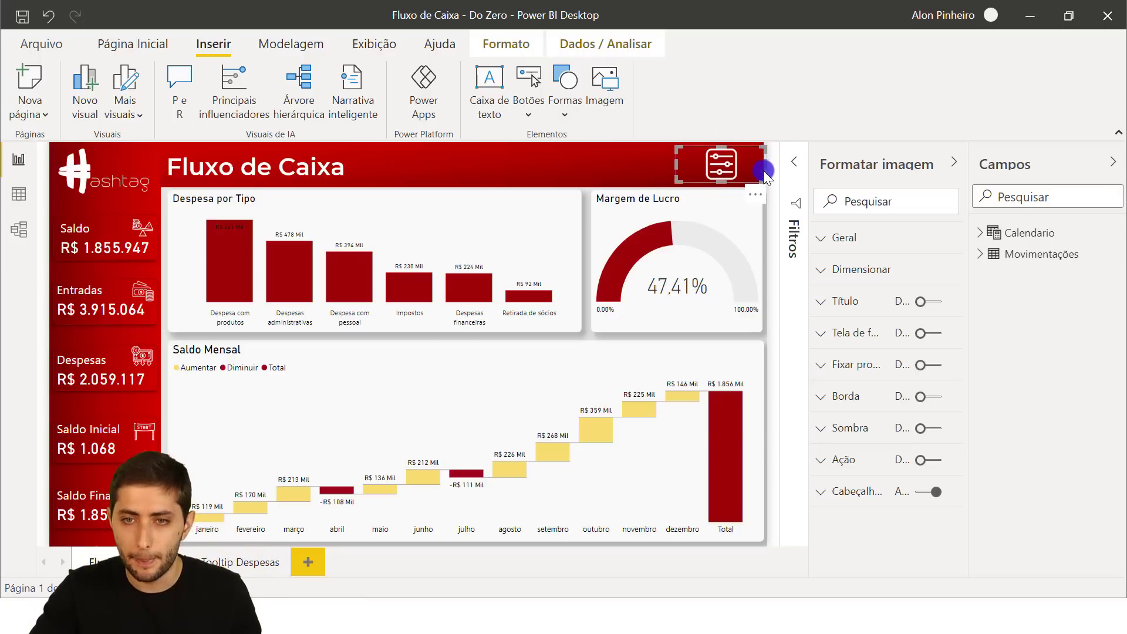
drag(765, 167, 762, 167)
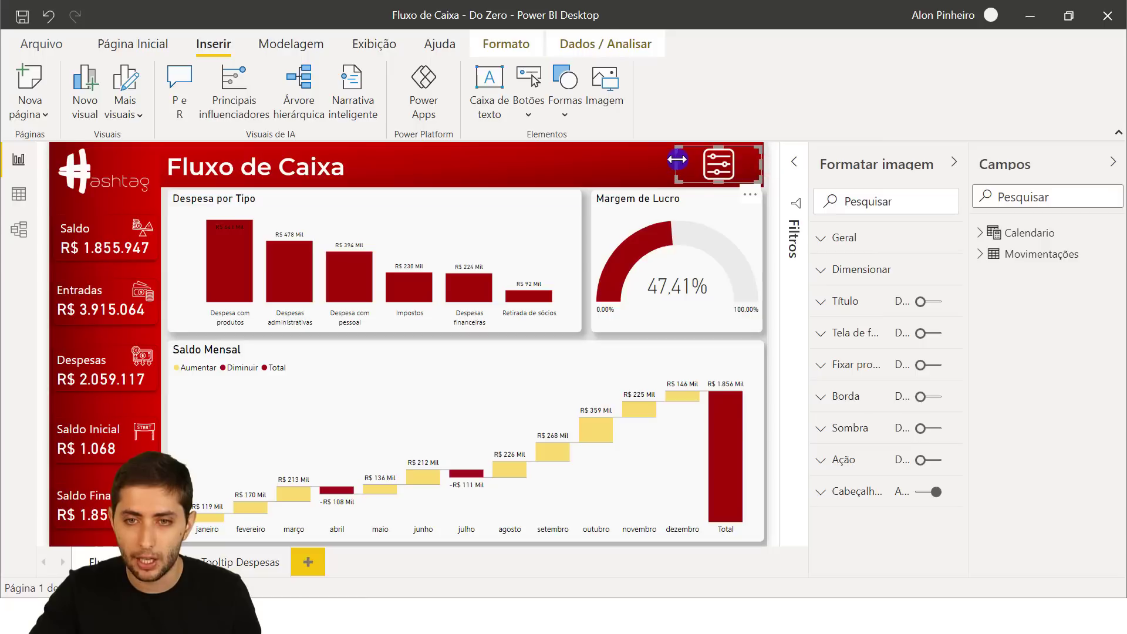
drag(678, 159, 703, 167)
click(684, 167)
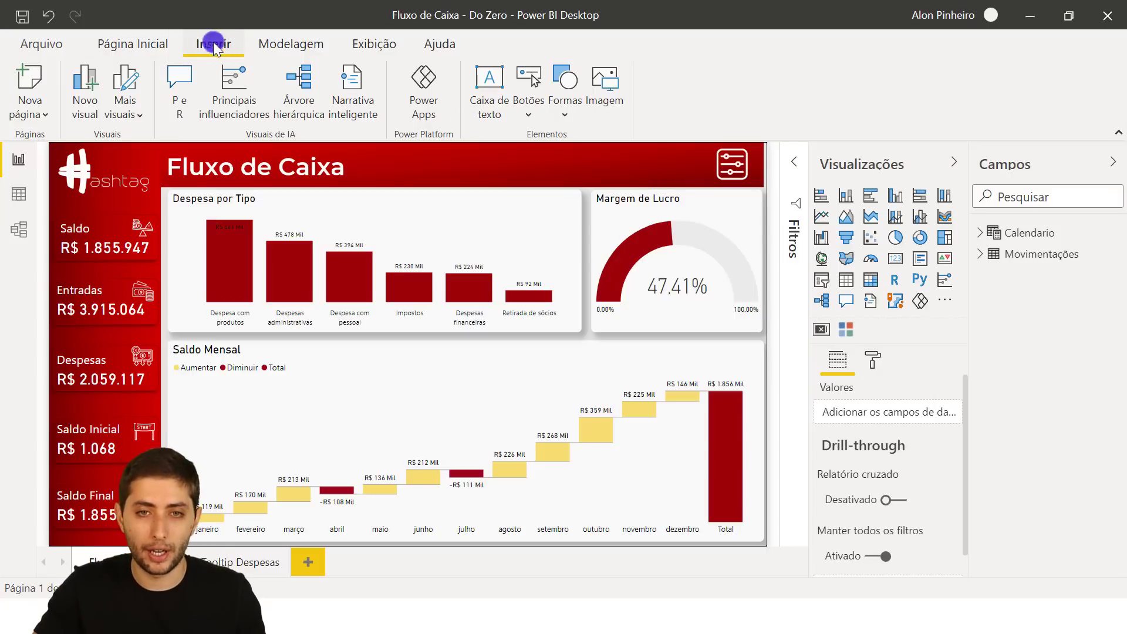
- Insert a rectangle shape and enlarge it into a tall panel below the filter icon, covering the Margem de Lucro gauge
click(561, 110)
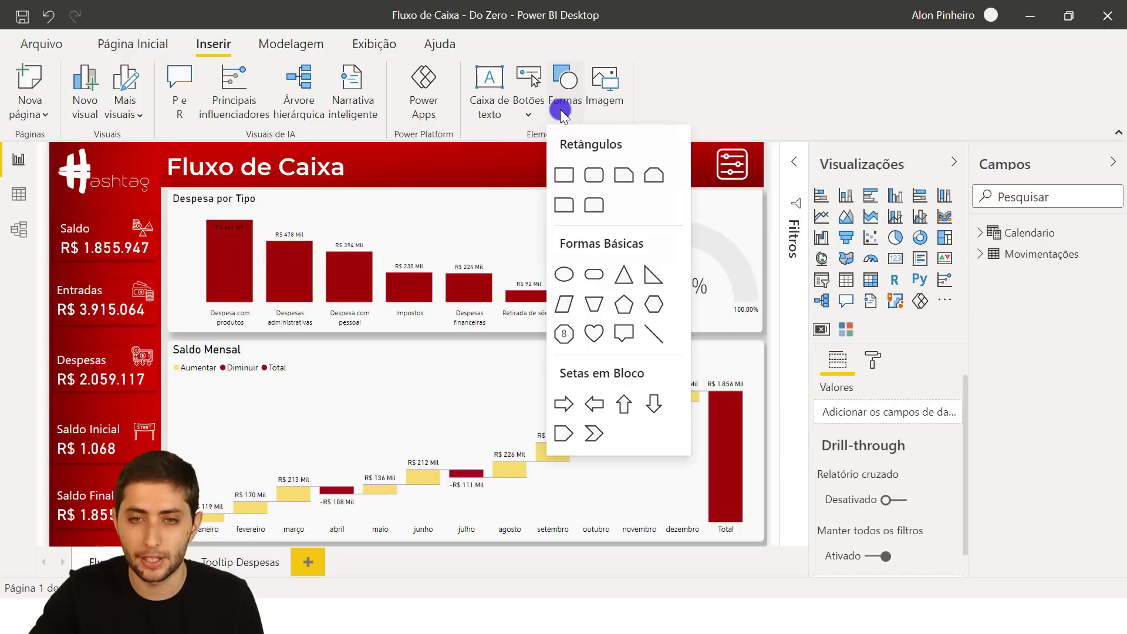
click(564, 175)
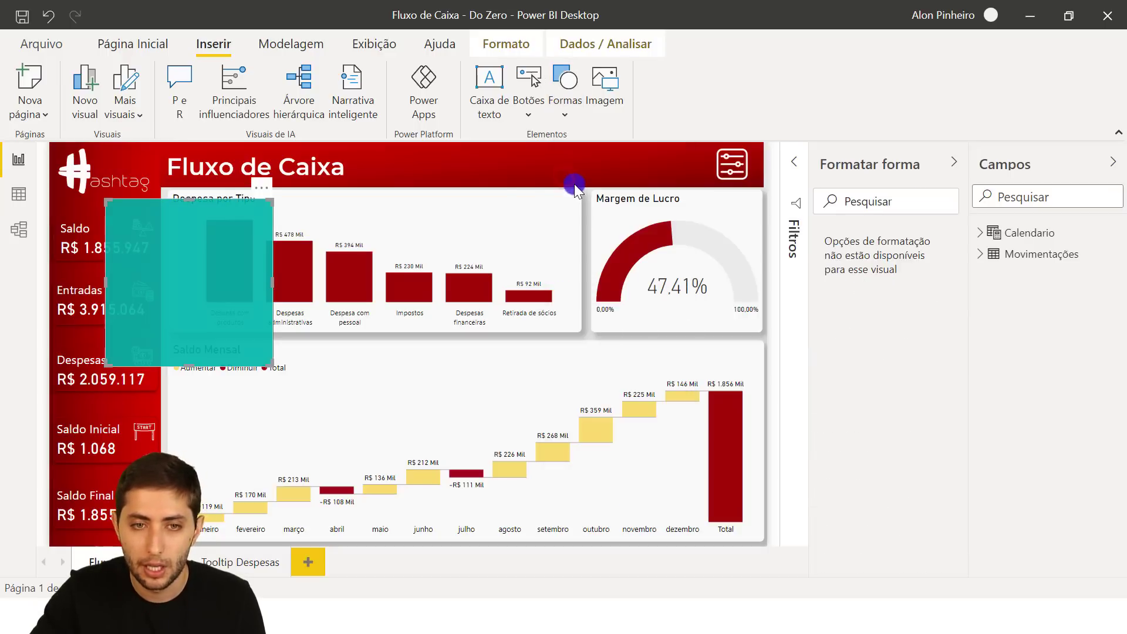
drag(224, 267, 692, 246)
drag(667, 342, 662, 473)
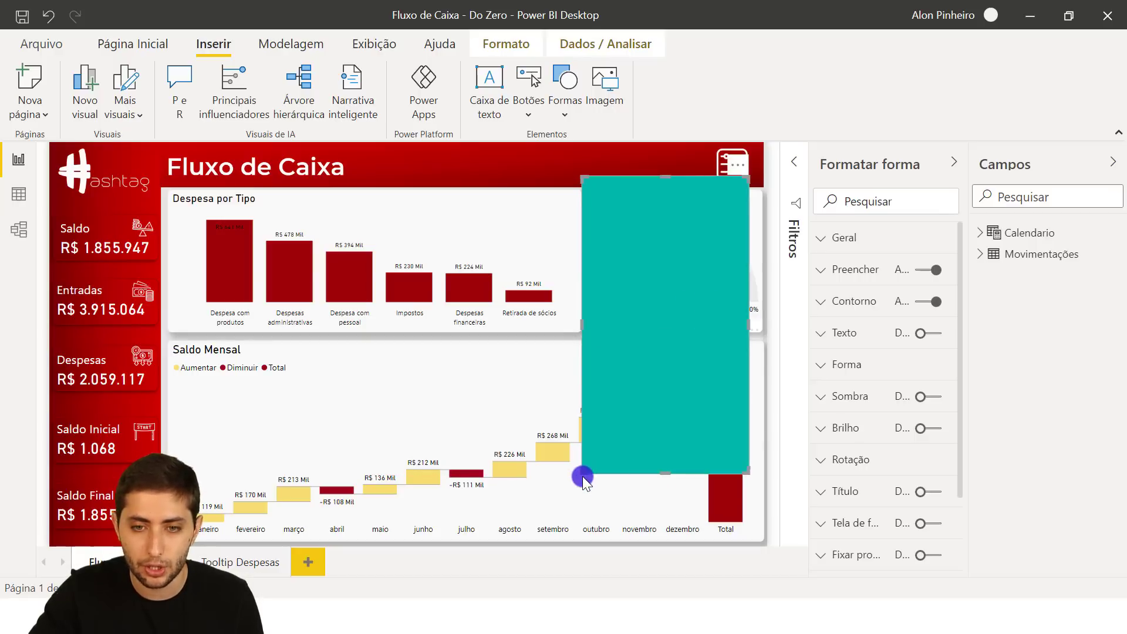
drag(581, 472, 538, 464)
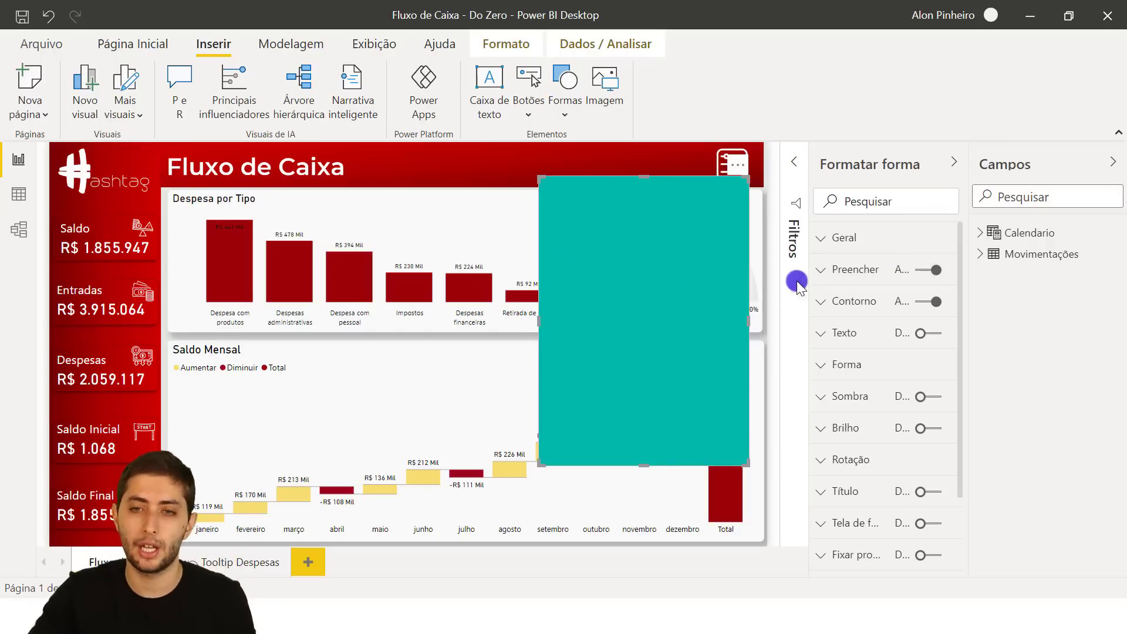
- Set the rectangle's fill to the second-darkest red shade of the theme colours
click(814, 270)
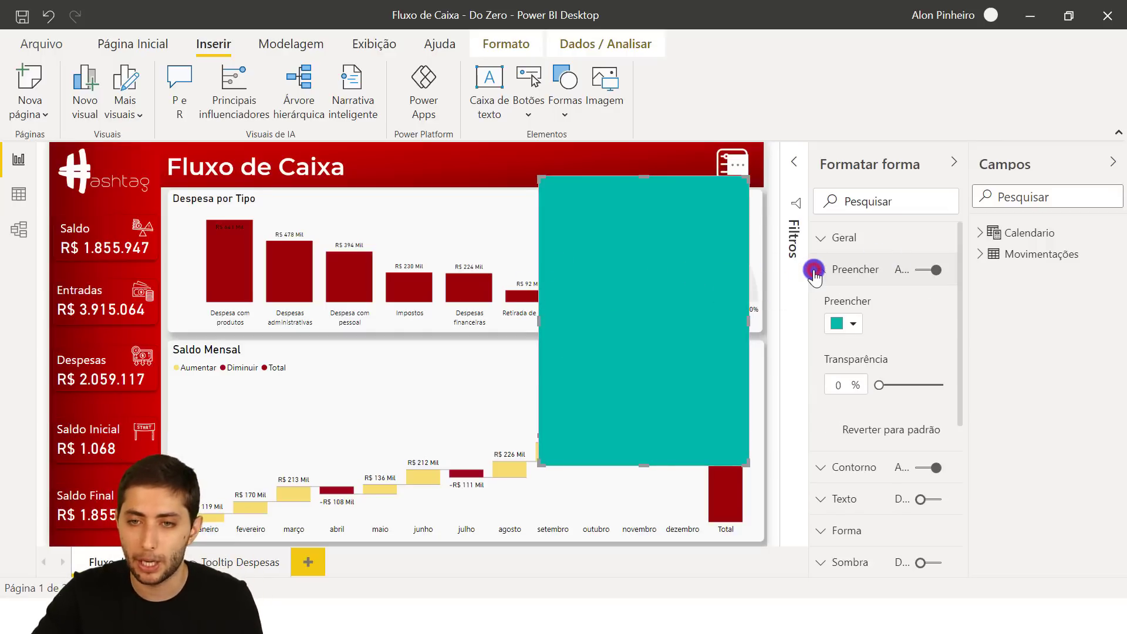
click(836, 322)
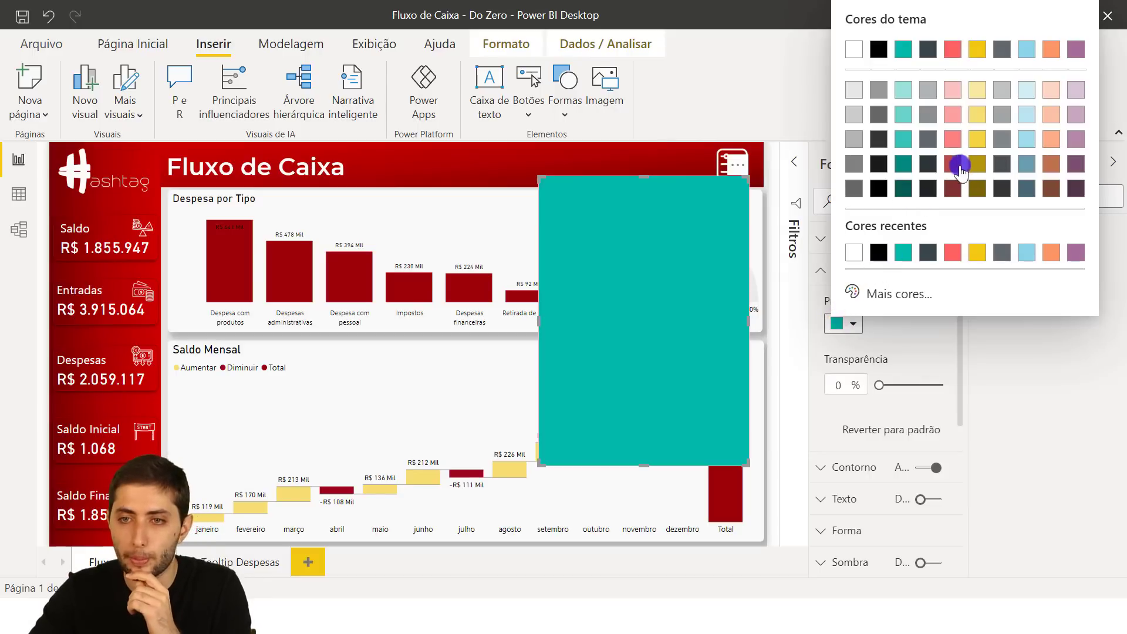
click(955, 165)
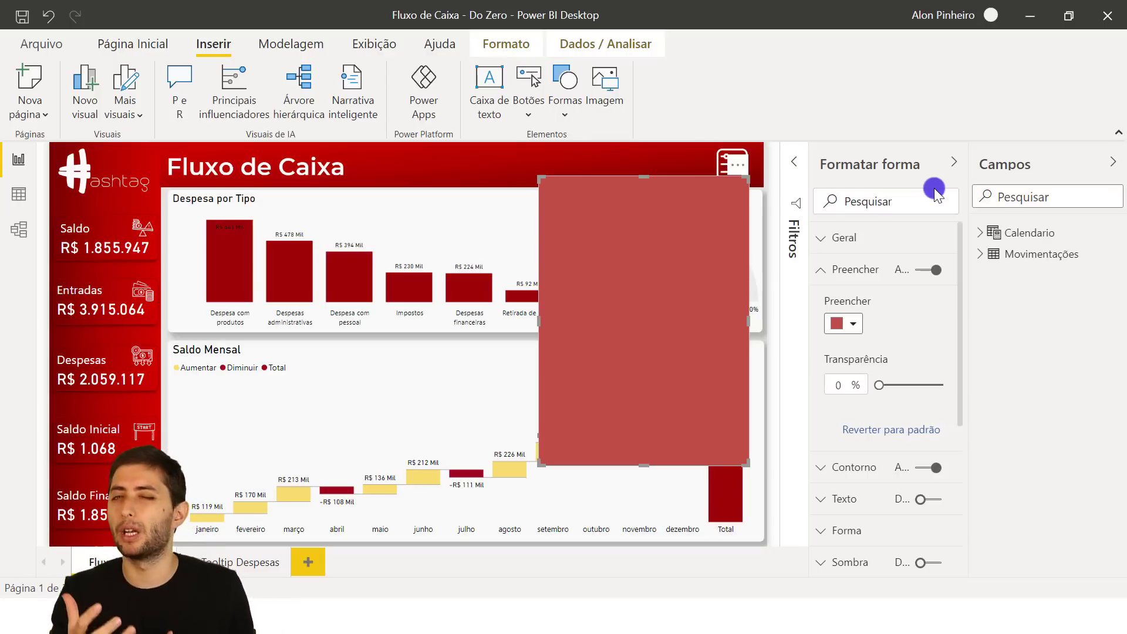
click(853, 271)
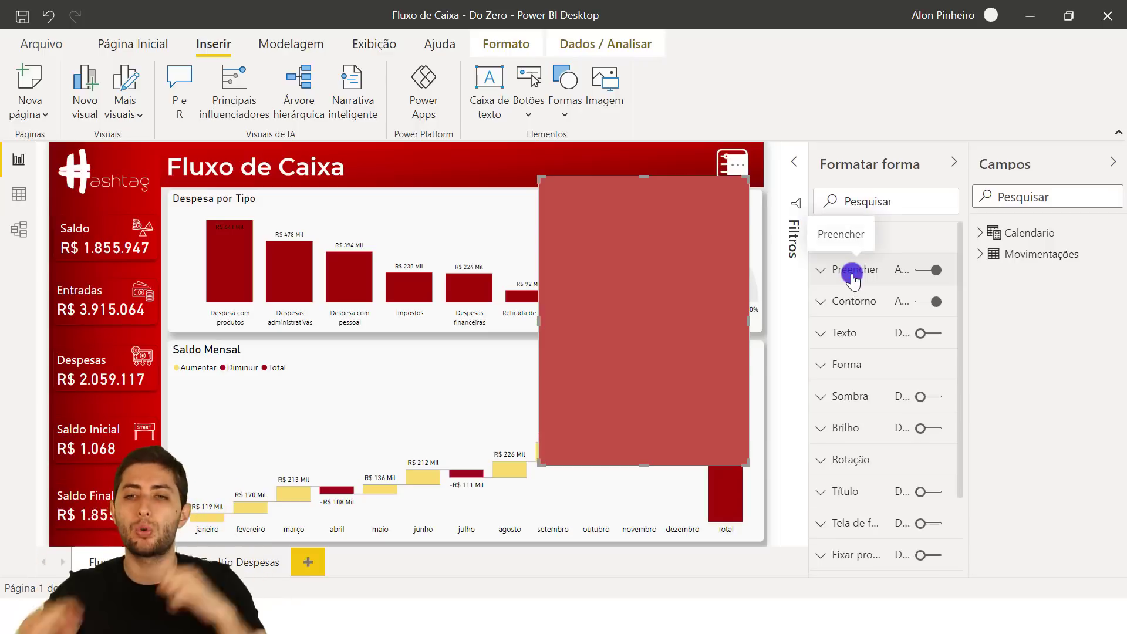
- Set the rectangle's outline to the darkest red shade of the theme colours
click(833, 301)
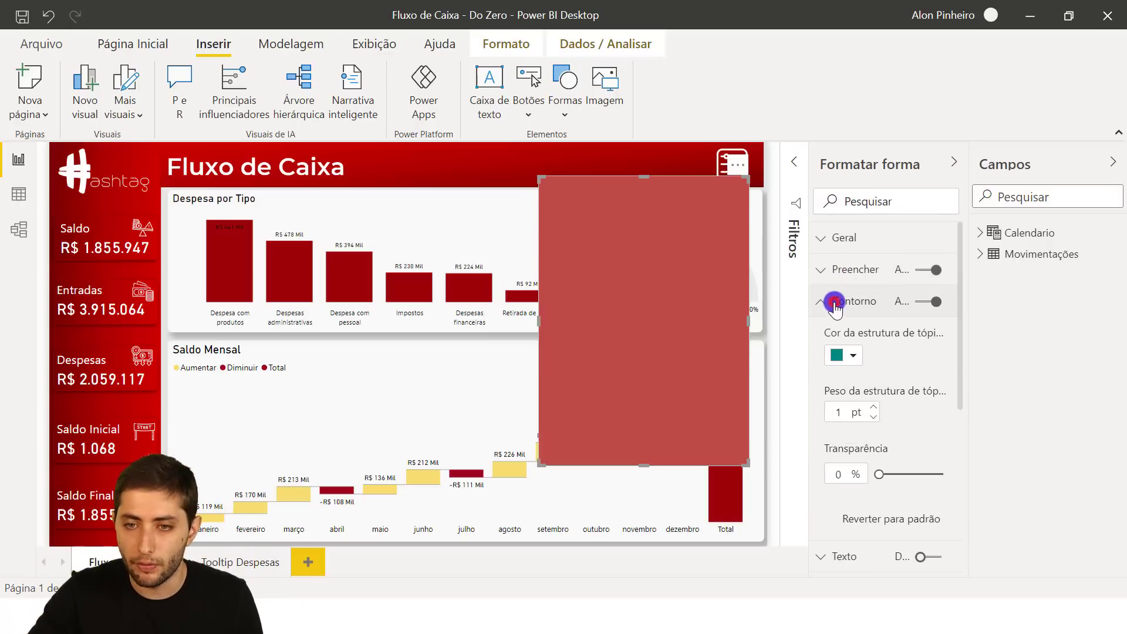
click(851, 359)
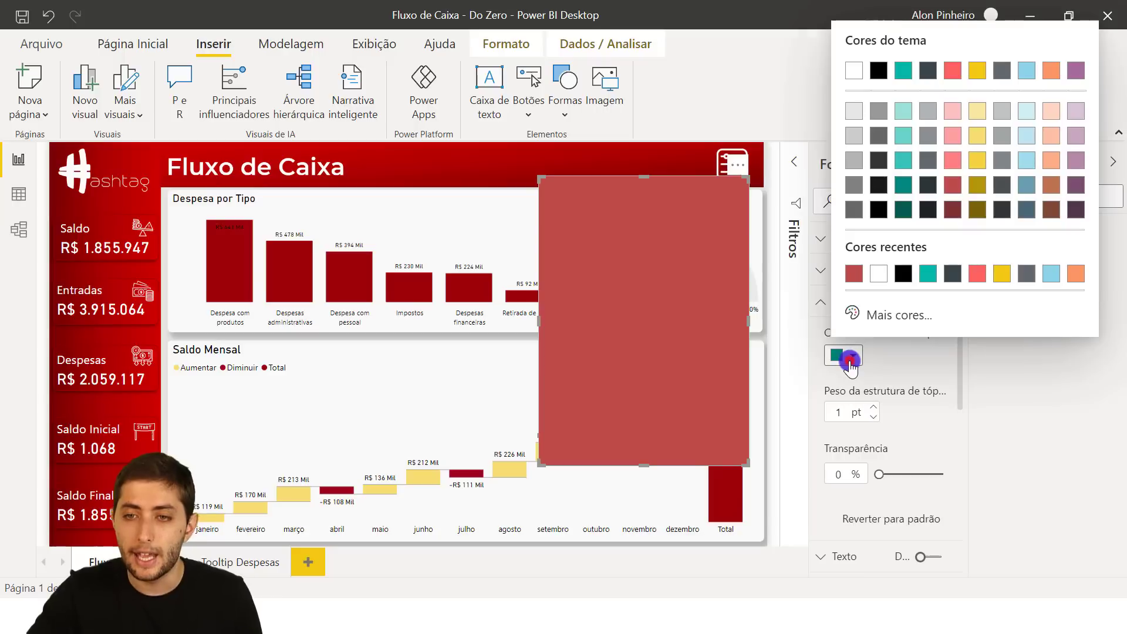
click(952, 215)
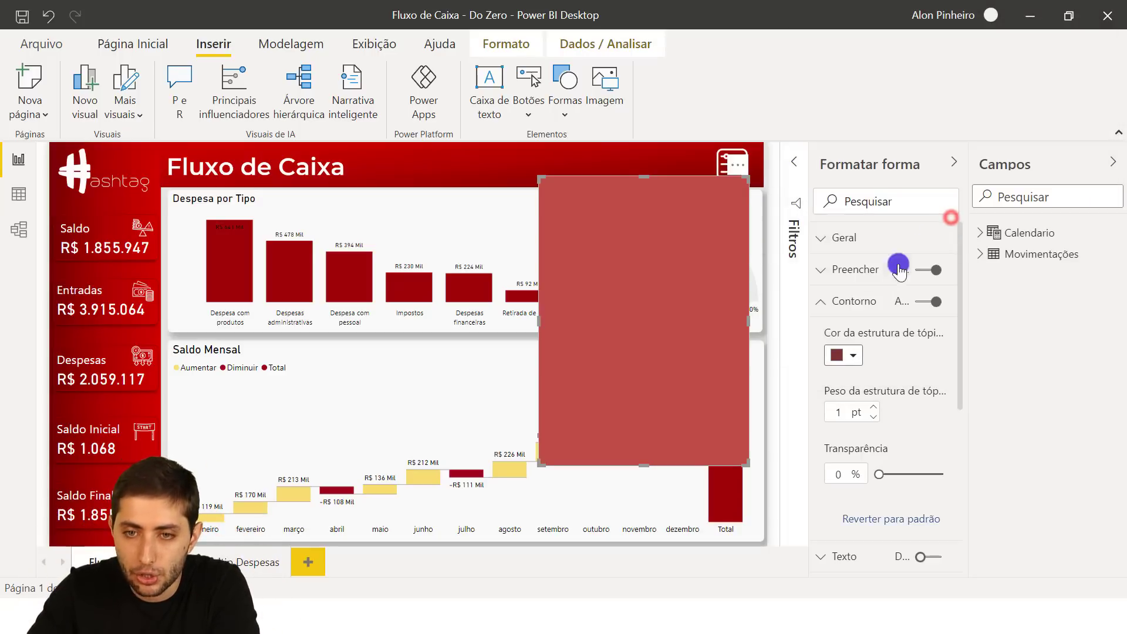
click(652, 146)
click(696, 280)
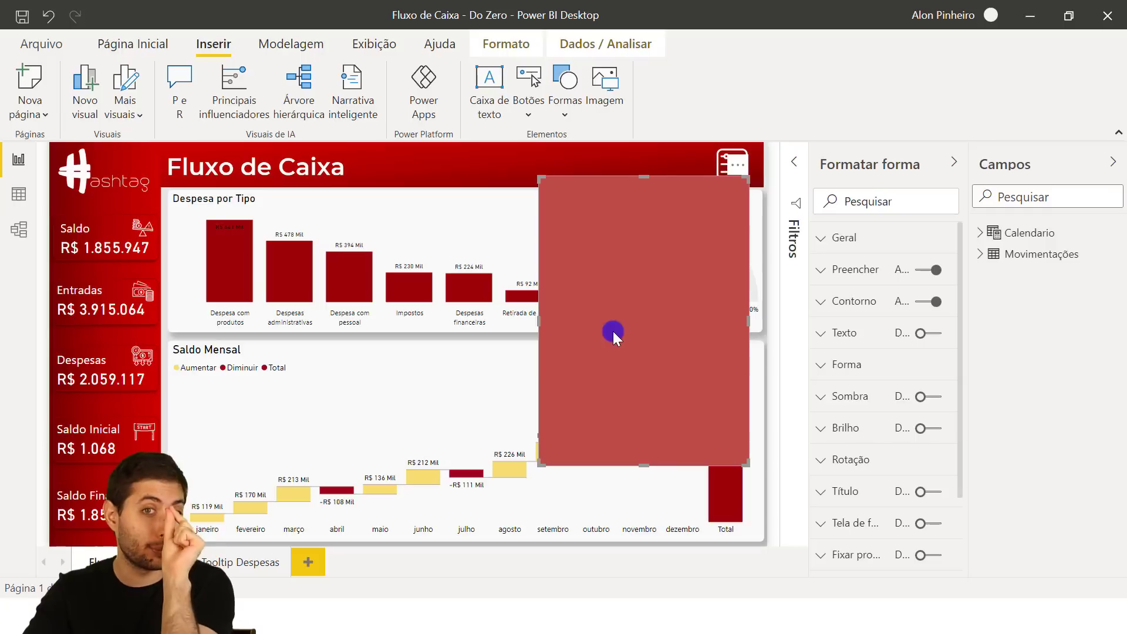
- Increase the rectangle's outline weight to 4 pt
click(856, 310)
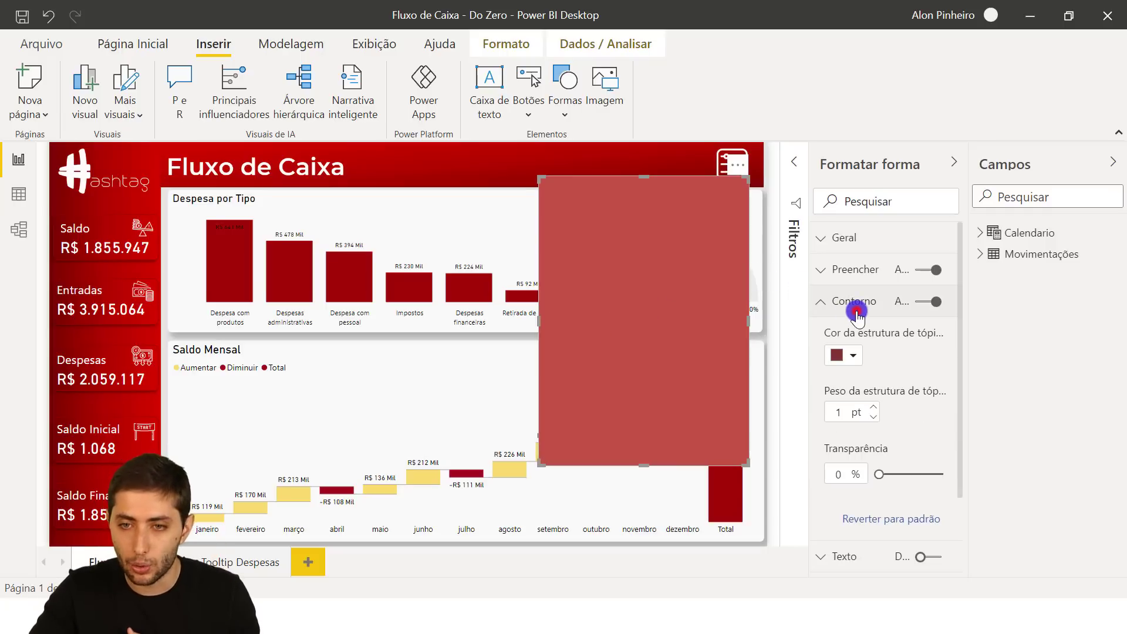
click(851, 414)
drag(851, 414, 827, 412)
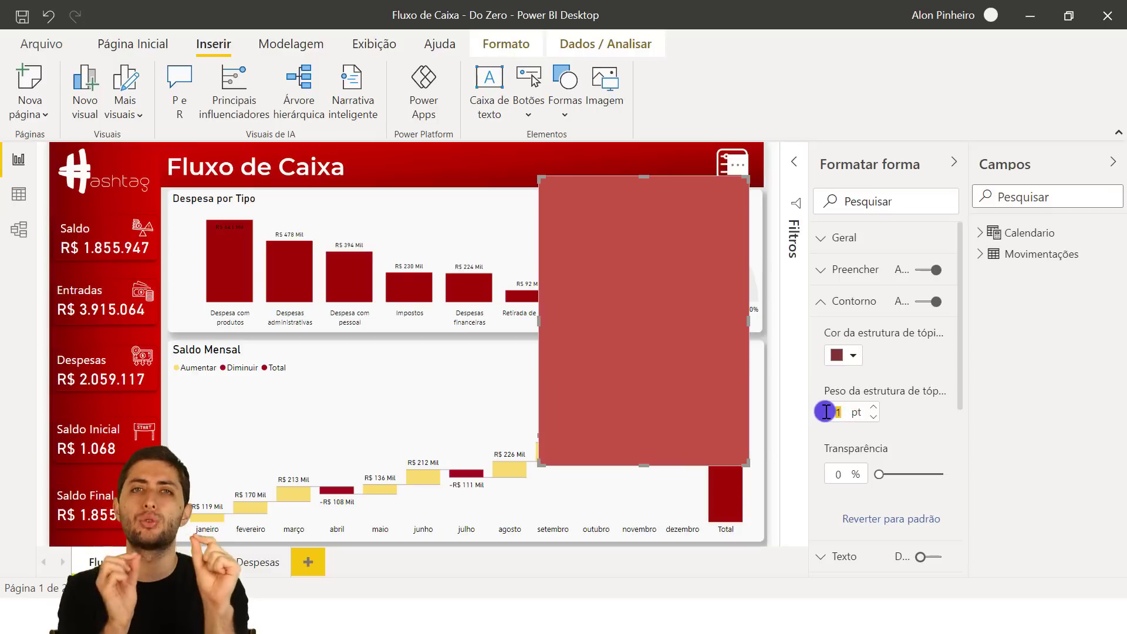
click(871, 408)
click(873, 407)
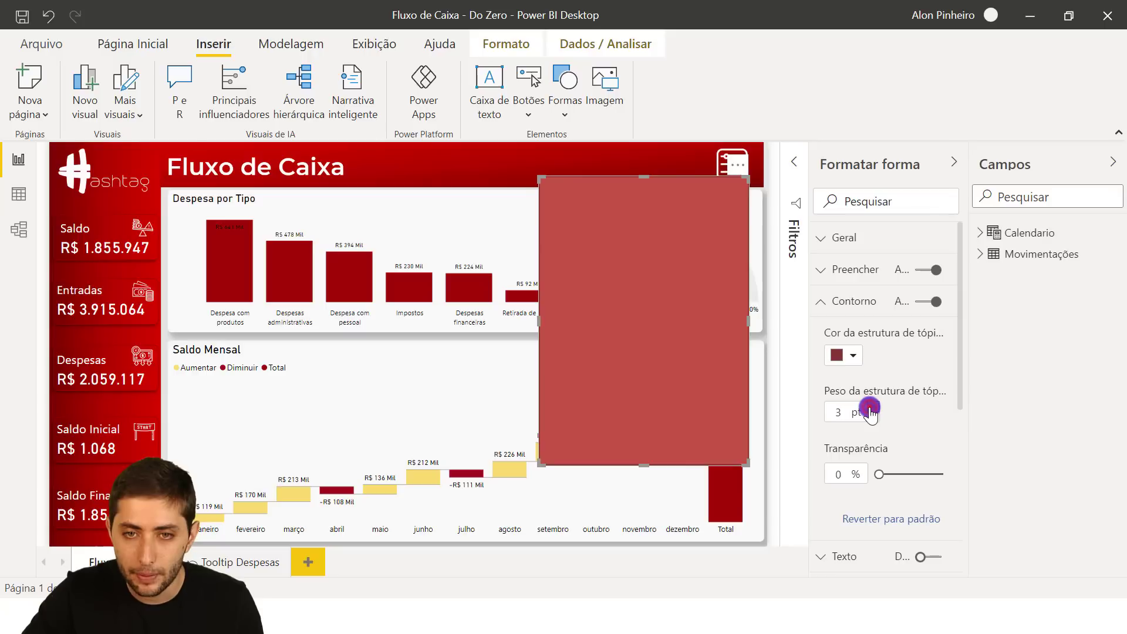
click(873, 406)
click(645, 166)
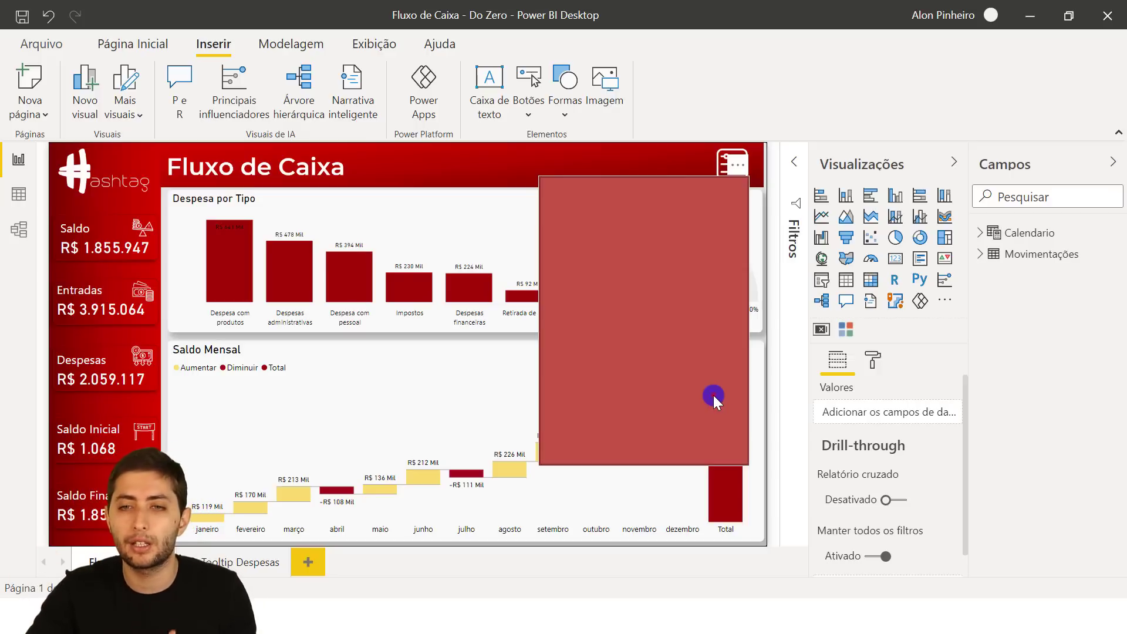
- Undo the rectangle's trial move and set its outline weight to 5 pt
drag(714, 396, 729, 384)
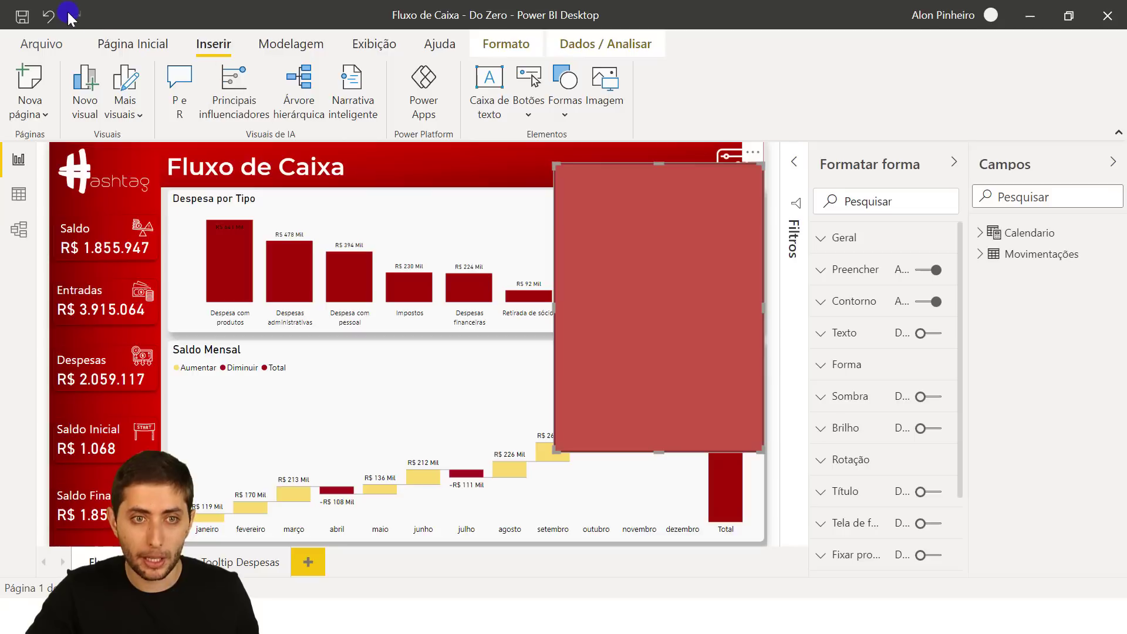
click(51, 27)
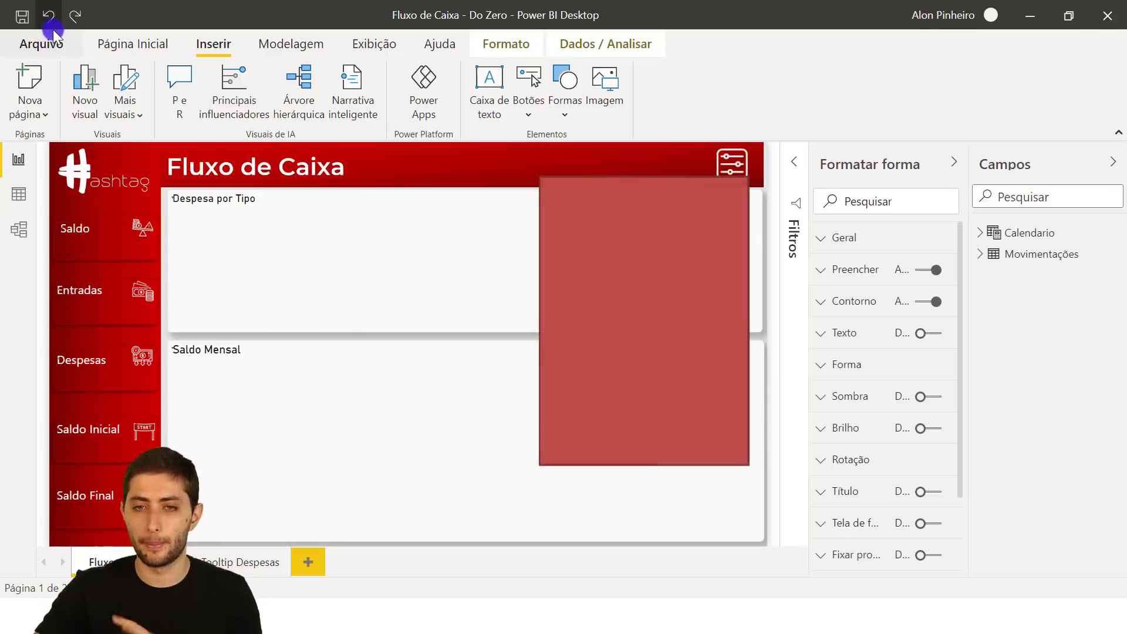
click(881, 311)
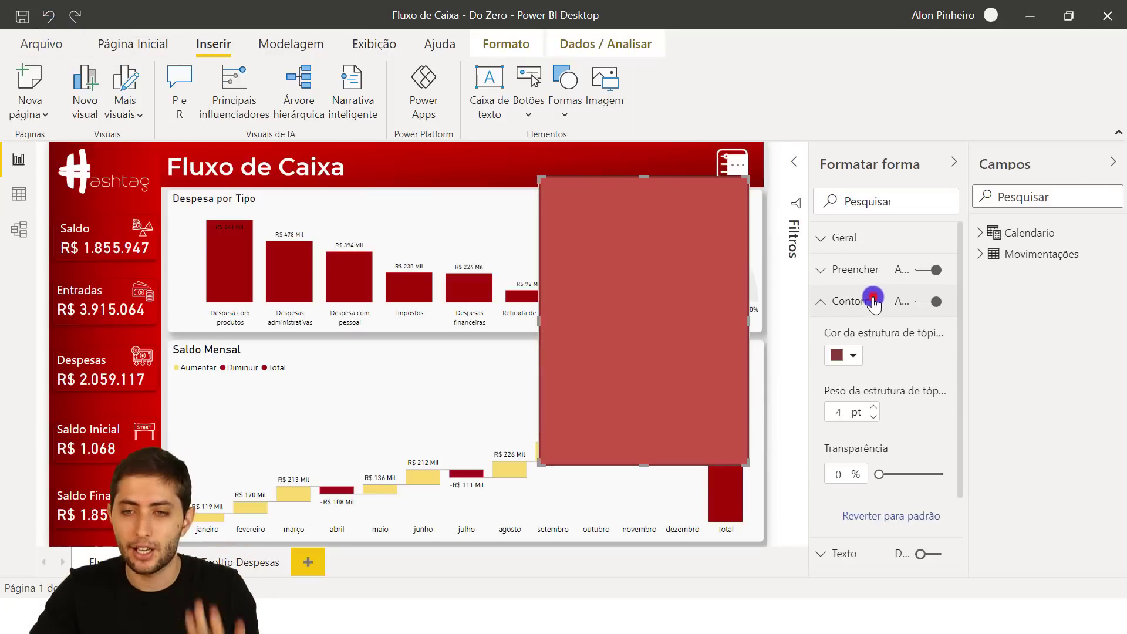
click(872, 407)
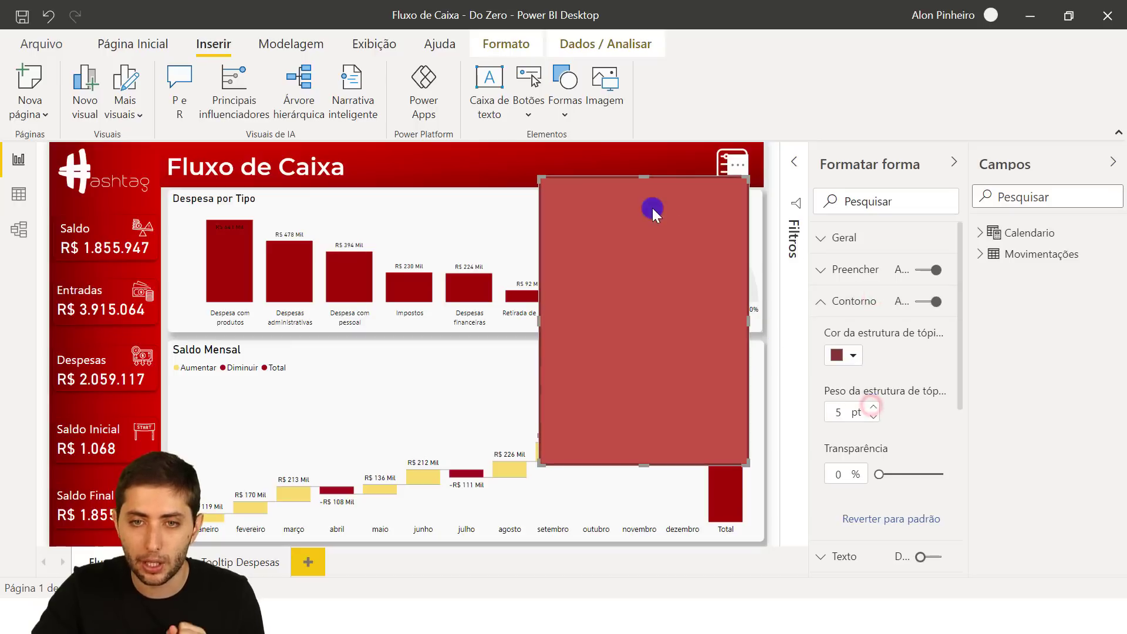
click(621, 166)
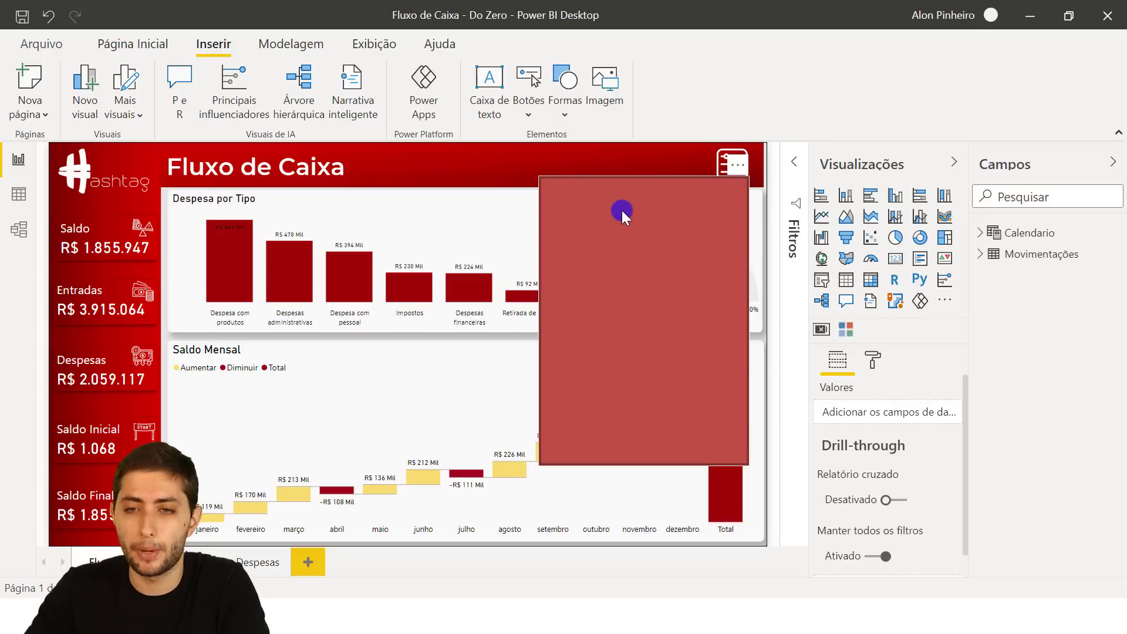
- Add a slicer visual, move it onto the upper part of the red rectangle, and make it shorter and nearly as wide as the rectangle
click(825, 280)
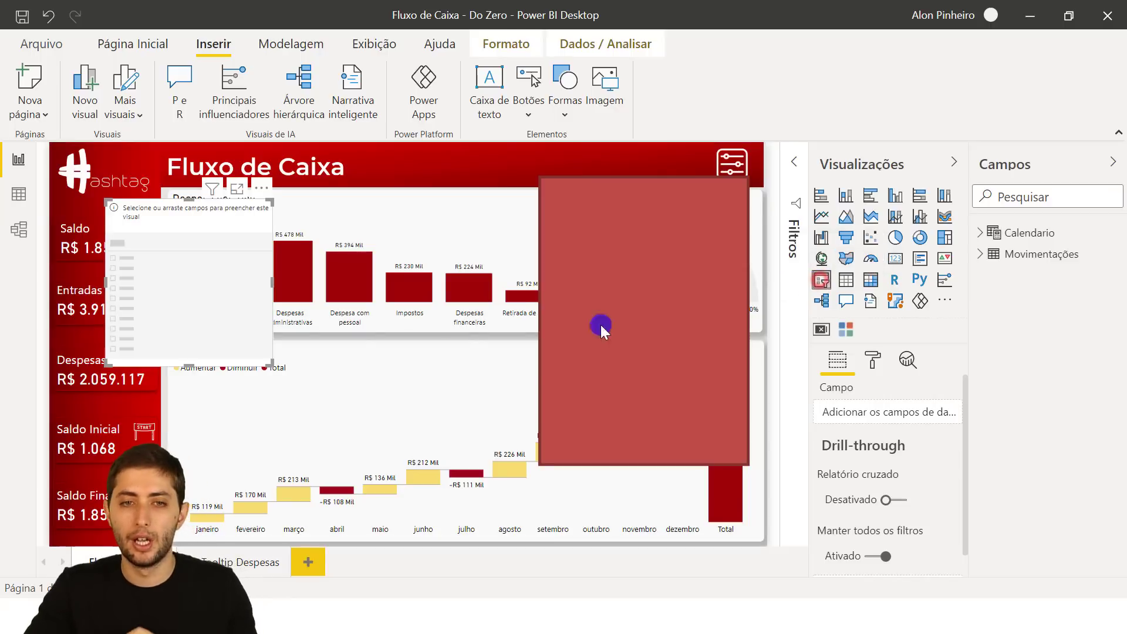
drag(193, 278, 646, 271)
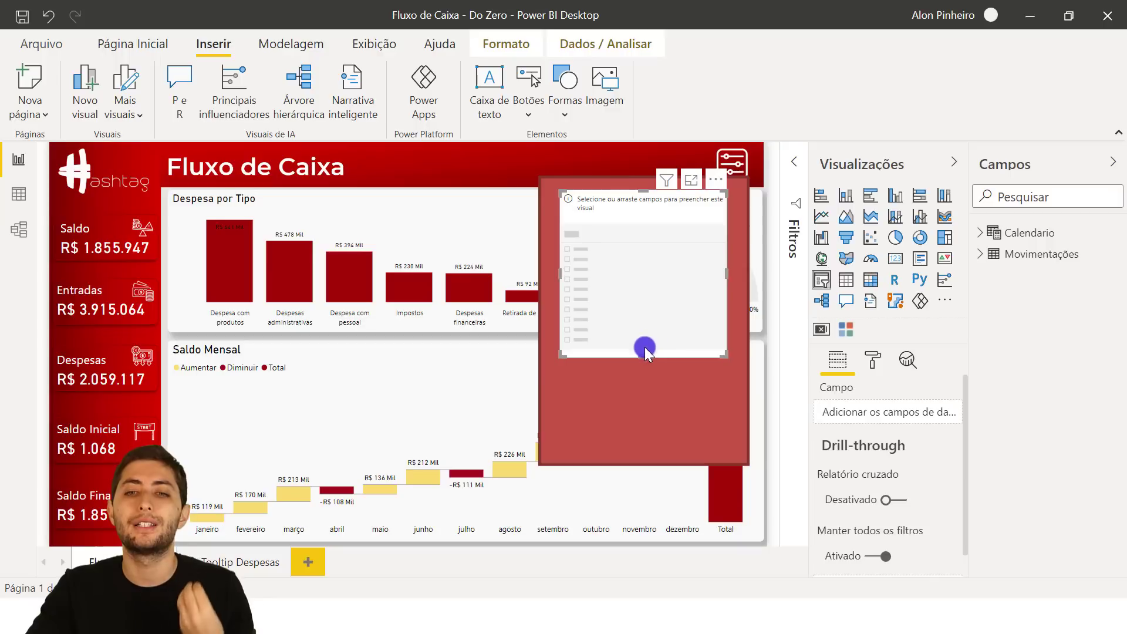
drag(643, 356, 668, 305)
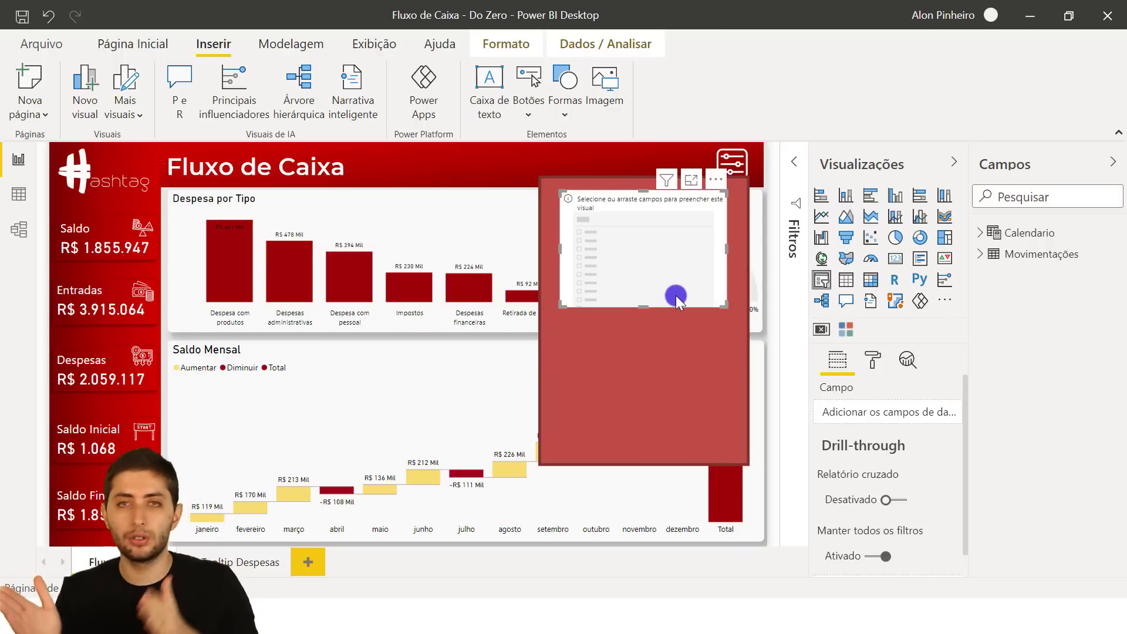
drag(576, 299, 552, 305)
drag(719, 297, 739, 306)
- Use the Datas field from the Calendario table in the slicer and try its start-date handle
click(979, 234)
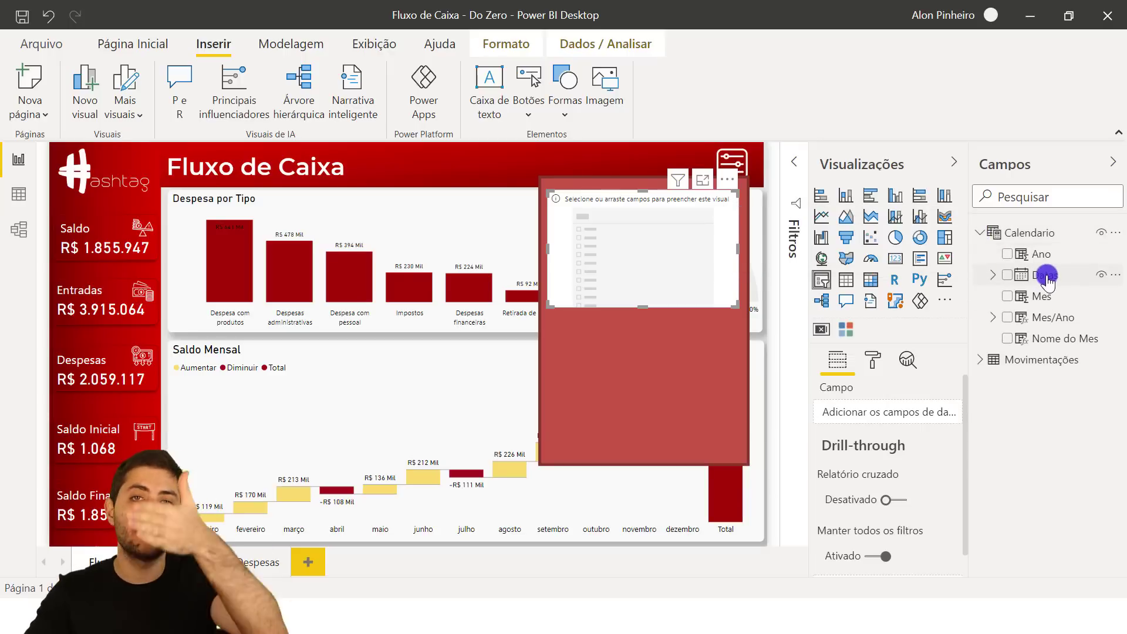
drag(1051, 281, 868, 404)
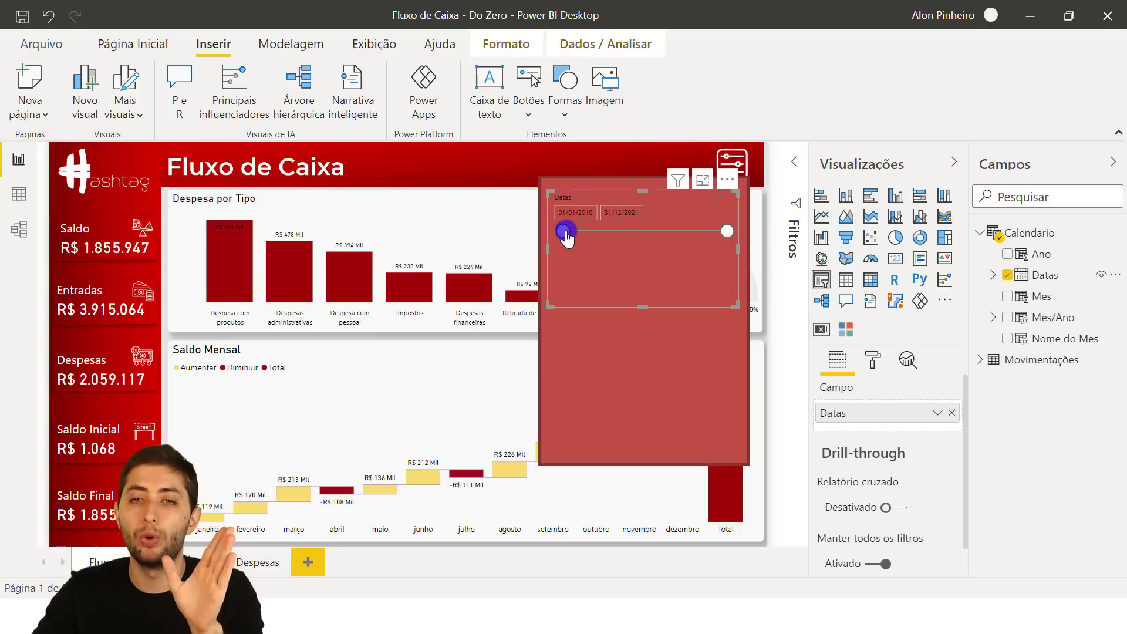
mouse_move(565, 233)
mouse_down()
mouse_move(634, 237)
mouse_move(547, 229)
mouse_up()
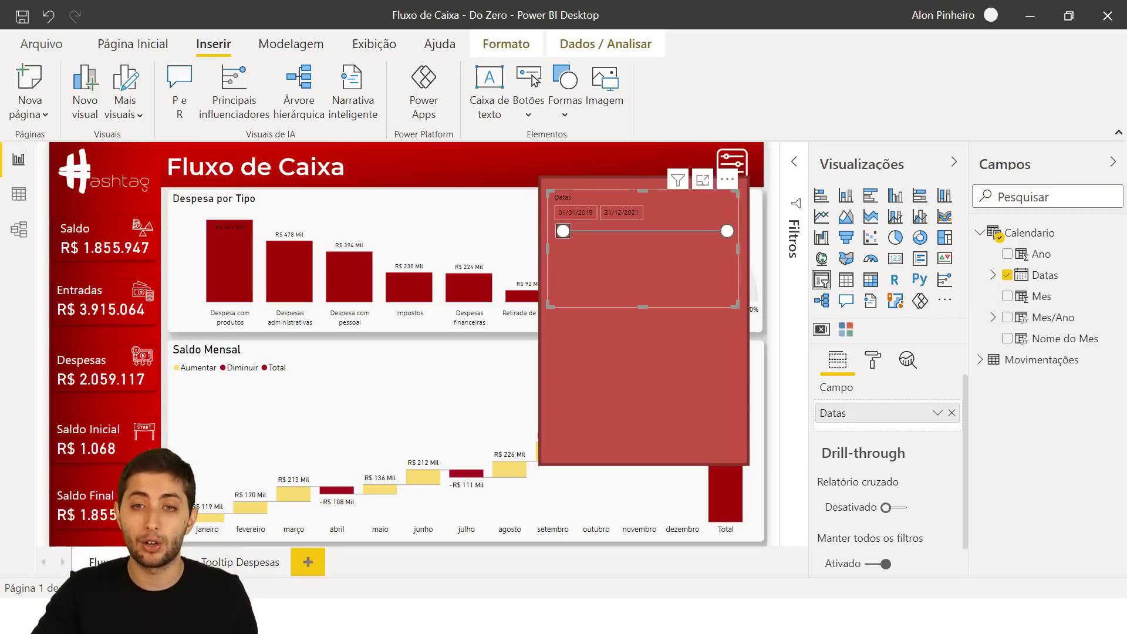
- Set the font colour of the date slicer's header to white
click(586, 288)
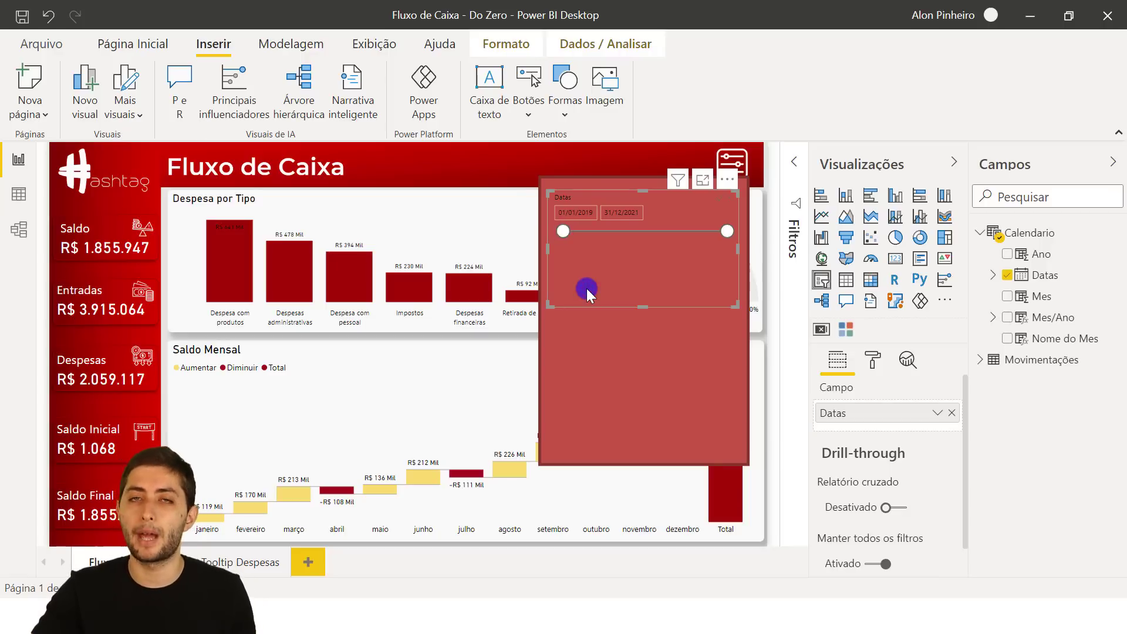
click(875, 358)
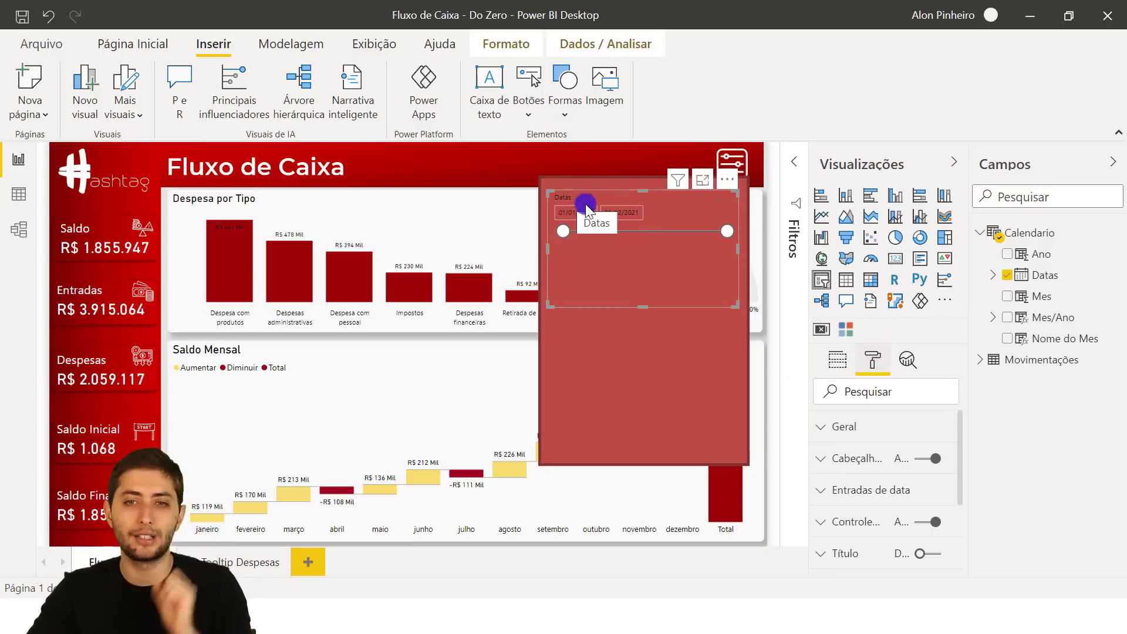
click(865, 459)
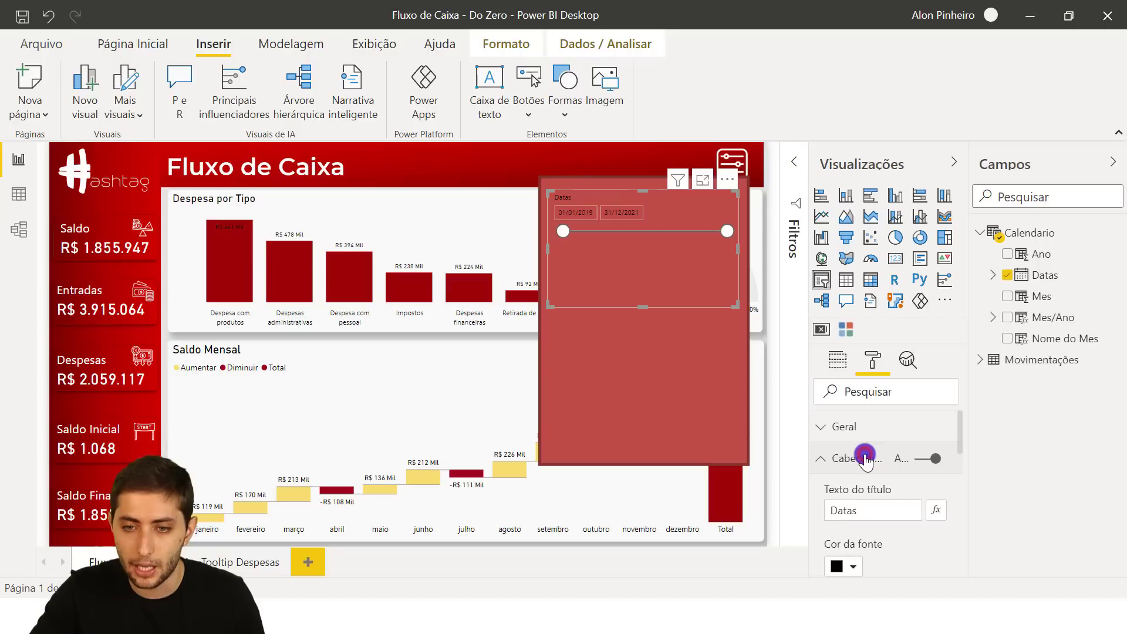
scroll(863, 461, down, 2)
click(854, 479)
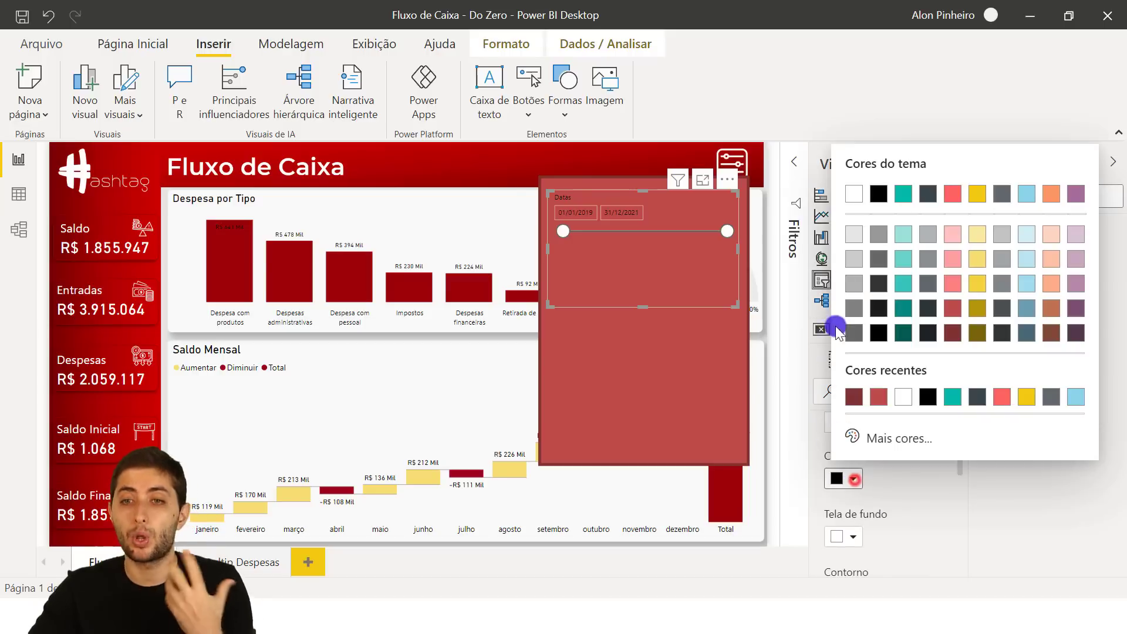
click(858, 194)
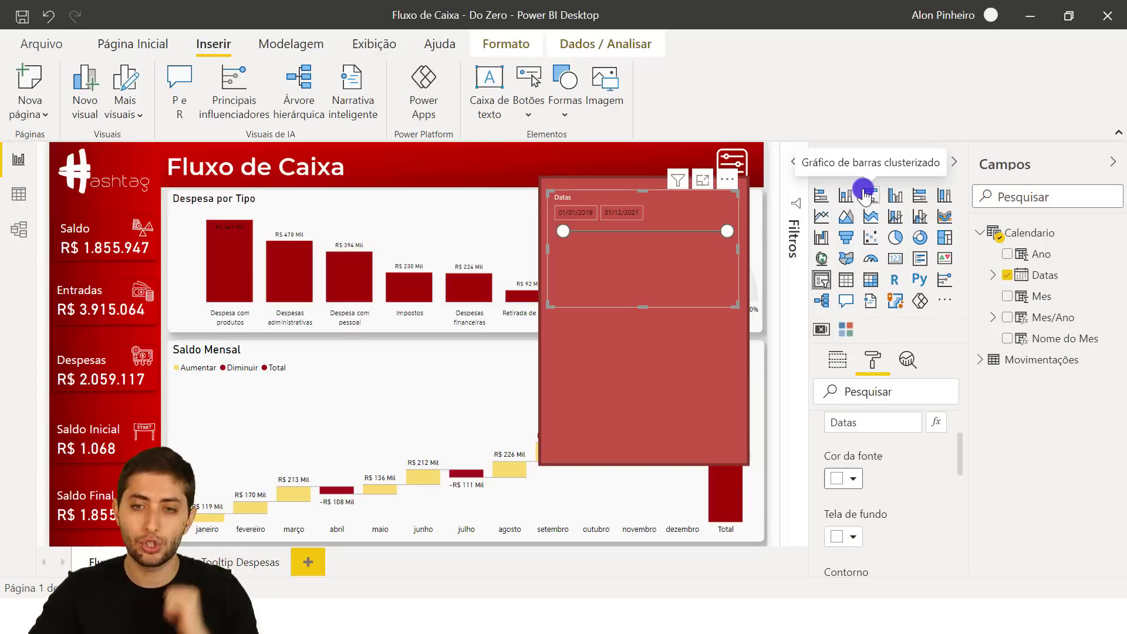
- Set the slicer header's text size to 19 pt
scroll(851, 520, down, 3)
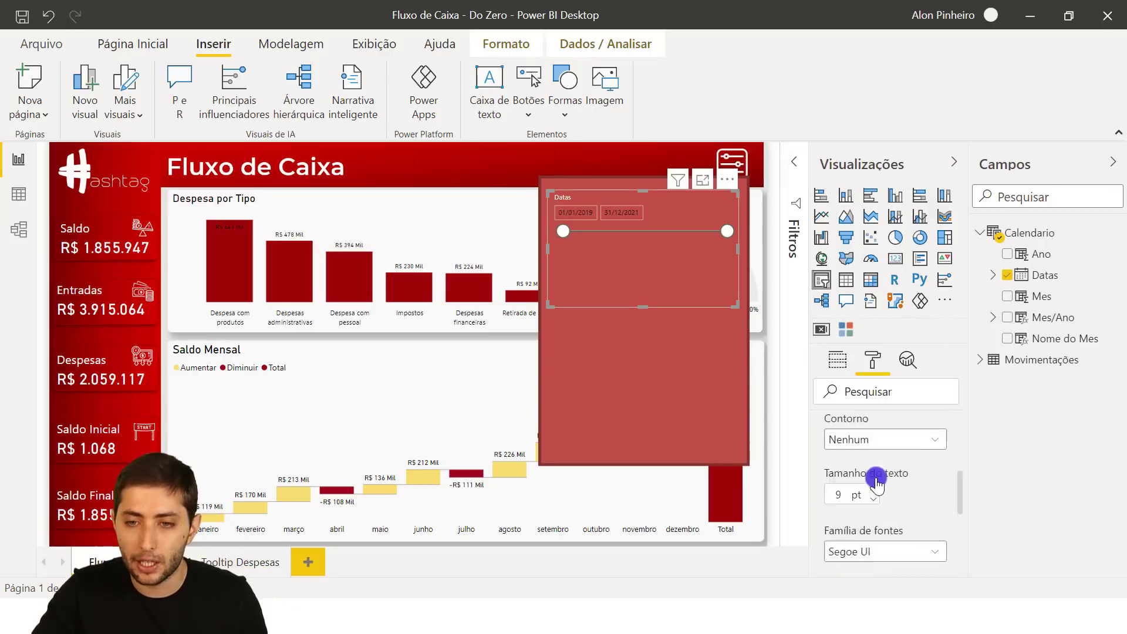
scroll(877, 483, down, 1)
click(829, 472)
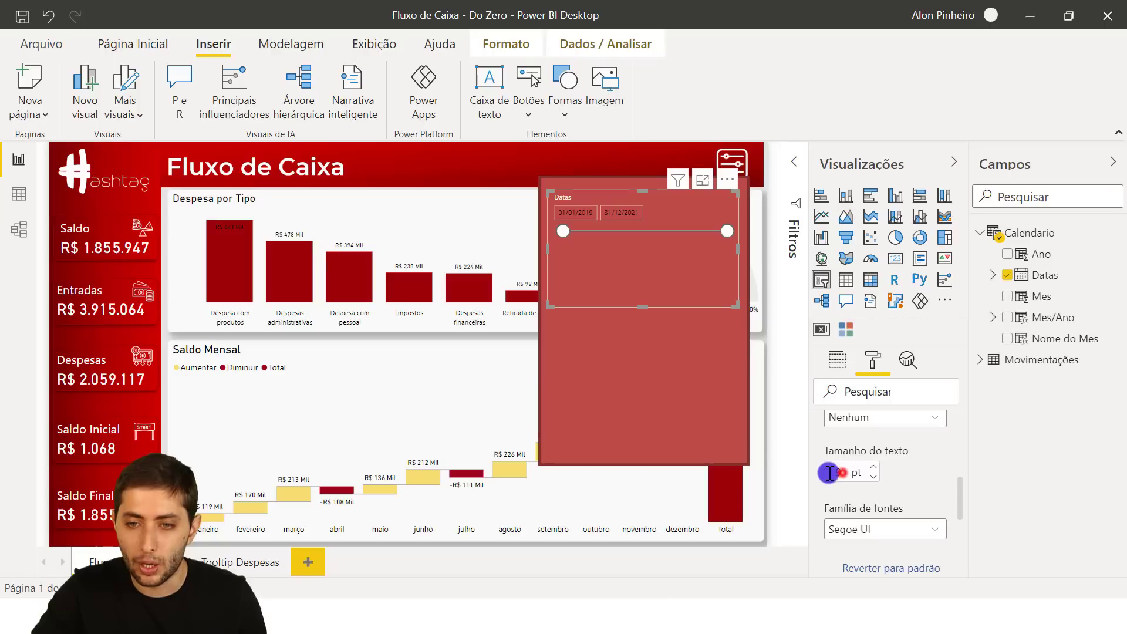
drag(843, 473, 830, 473)
text(19)
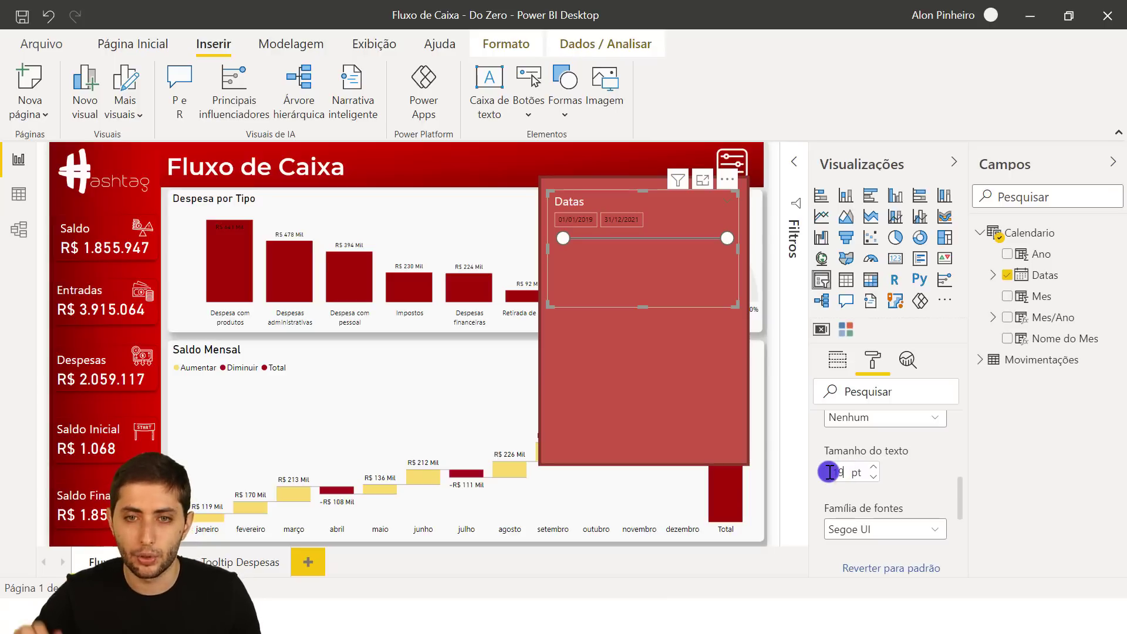
- Change the slicer header's title text to "Selecione o Período"
scroll(855, 473, up, 5)
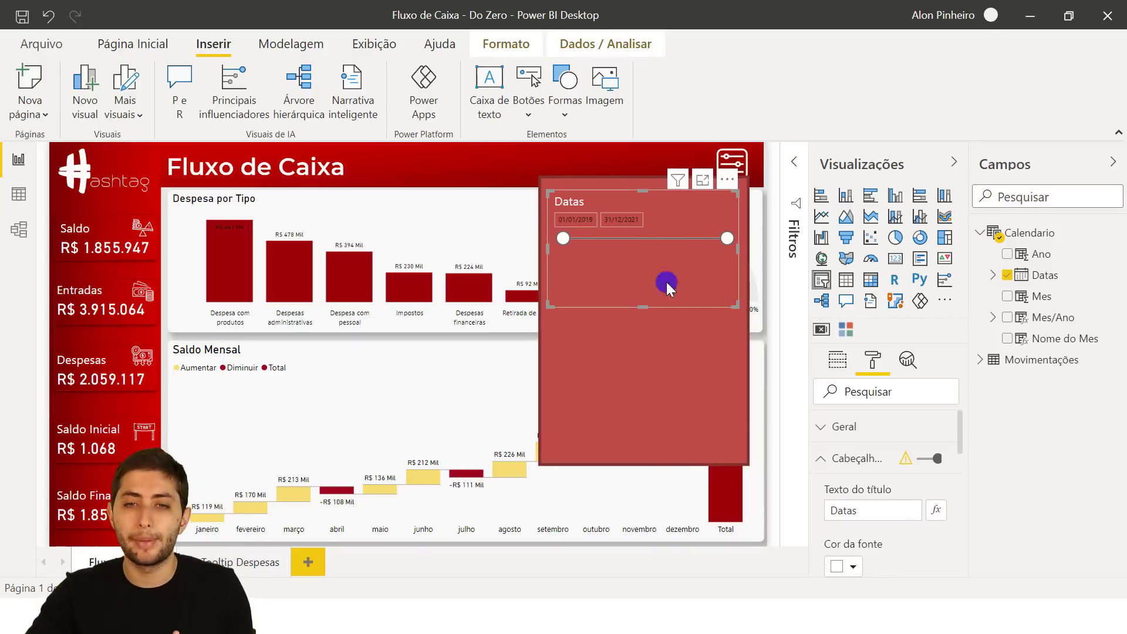
click(870, 510)
text(Seleci)
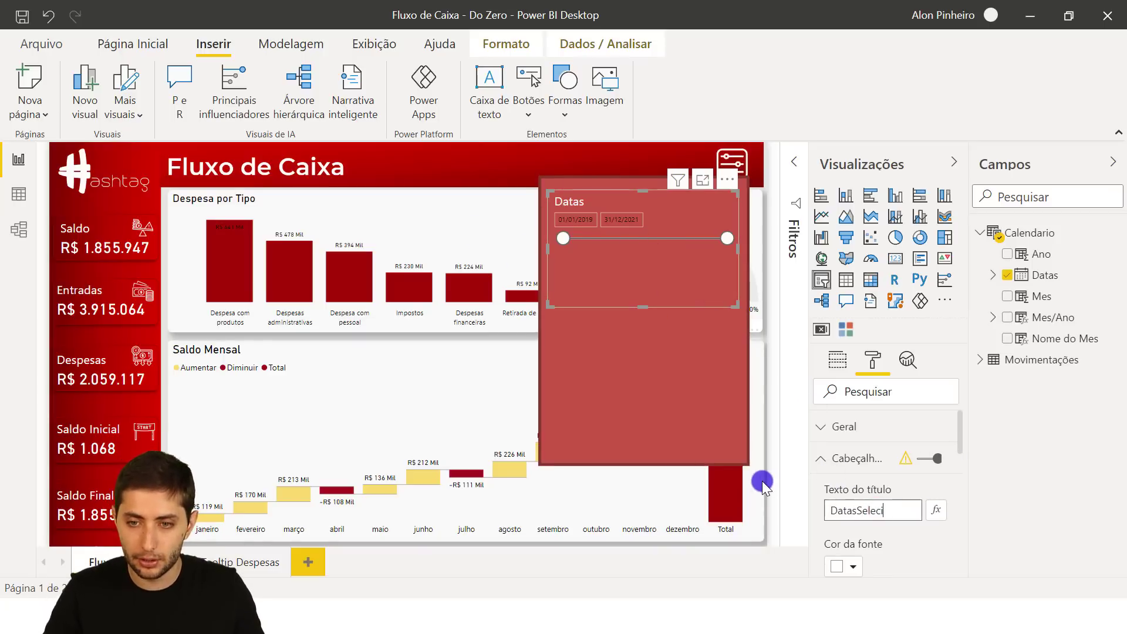
key(ctrl+a)
text(Selecion)
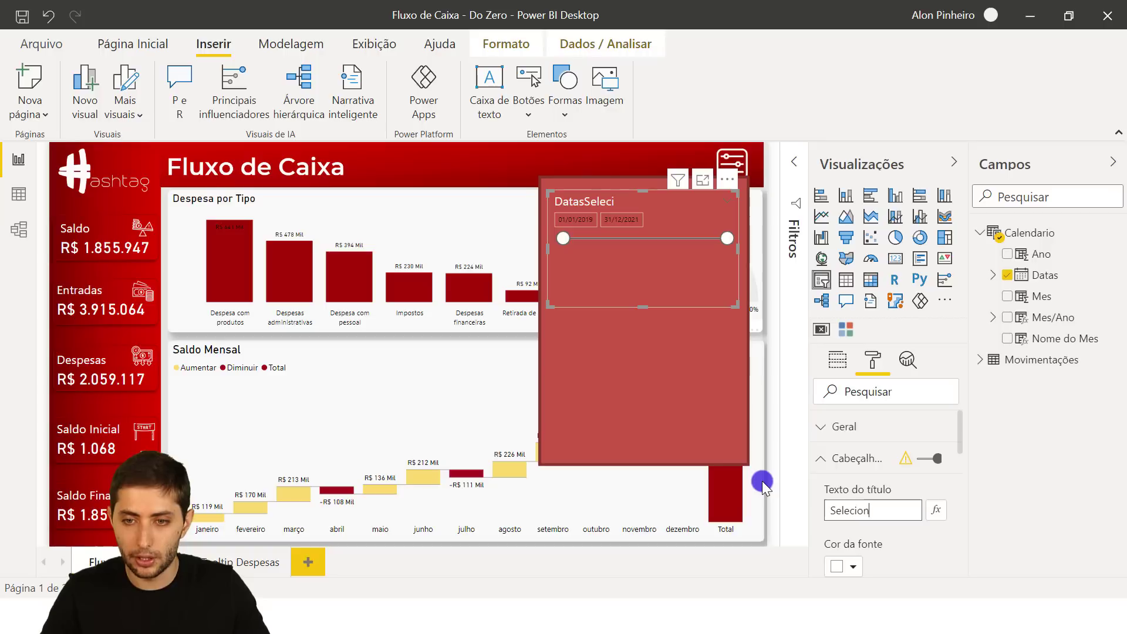
text(e o Período)
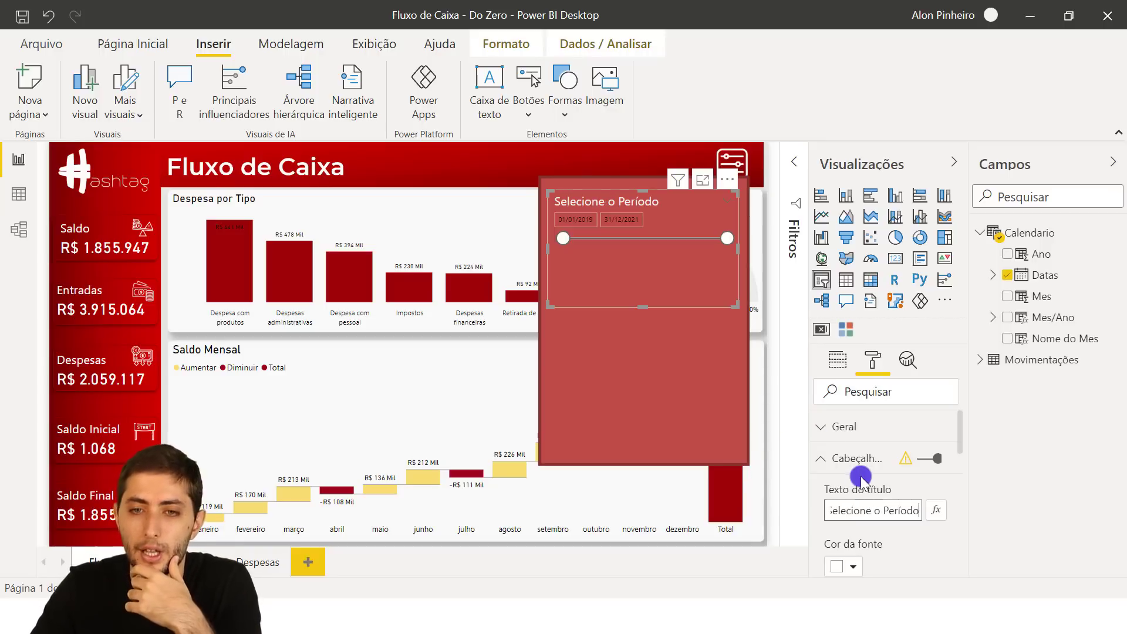
- Set the slicer header's font family to Segoe UI Semibold
scroll(861, 476, down, 1)
scroll(861, 476, up, 1)
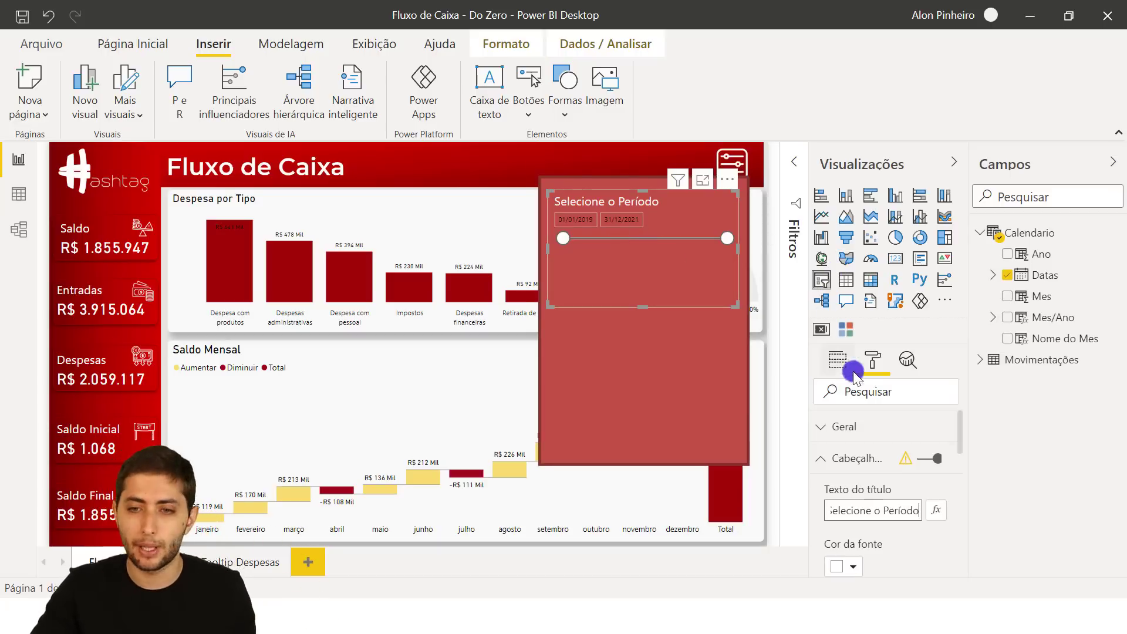
scroll(869, 494, down, 5)
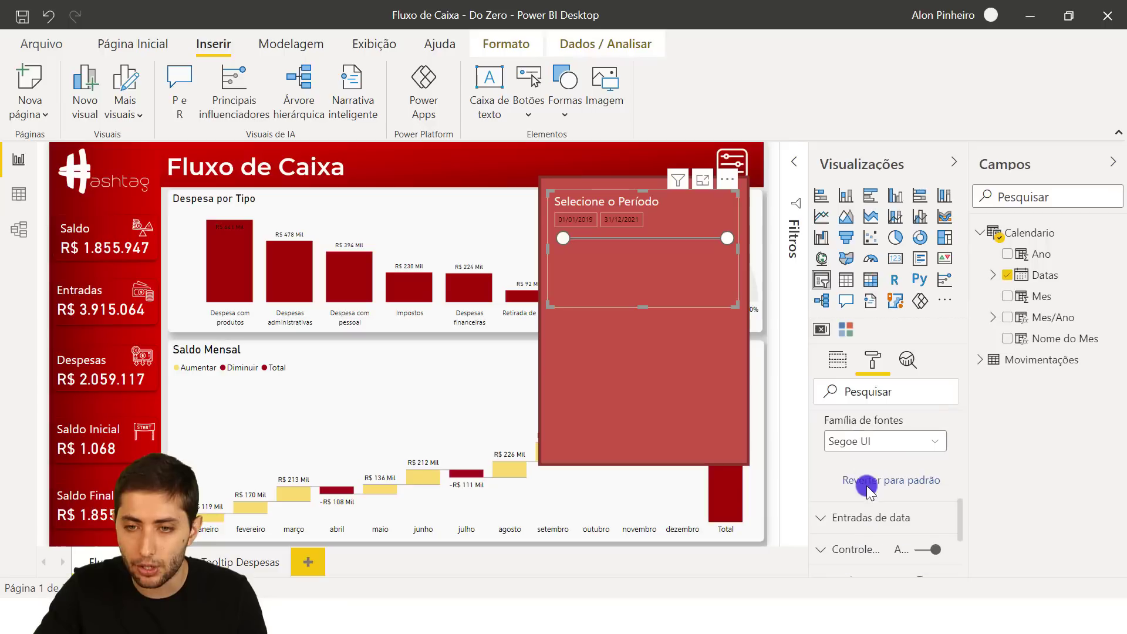
scroll(886, 443, up, 1)
click(875, 529)
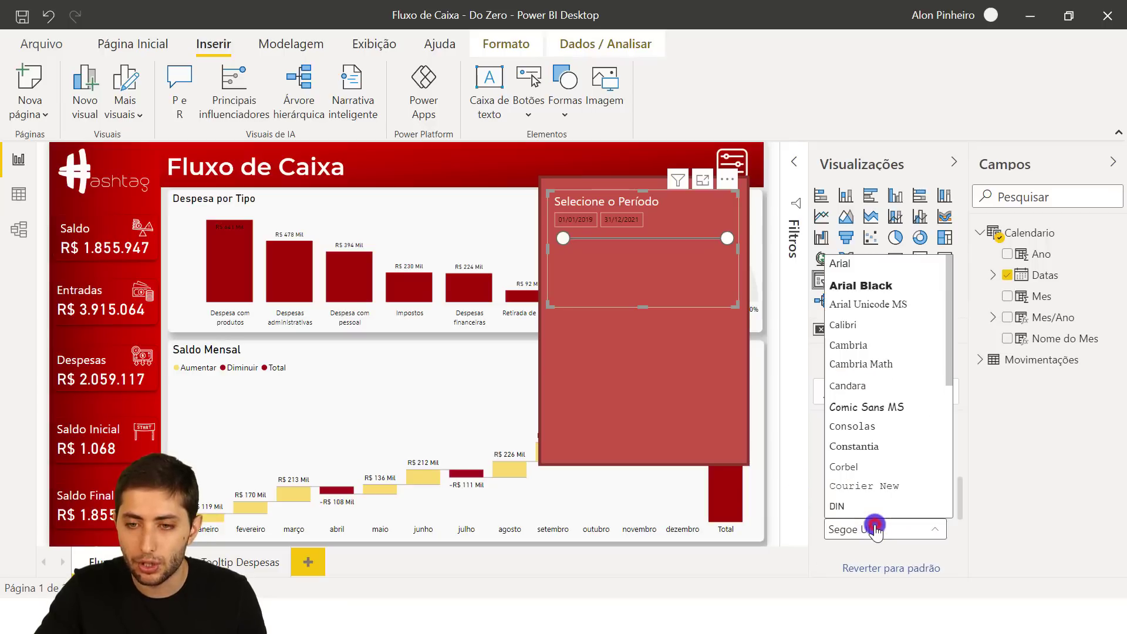
scroll(874, 370, down, 4)
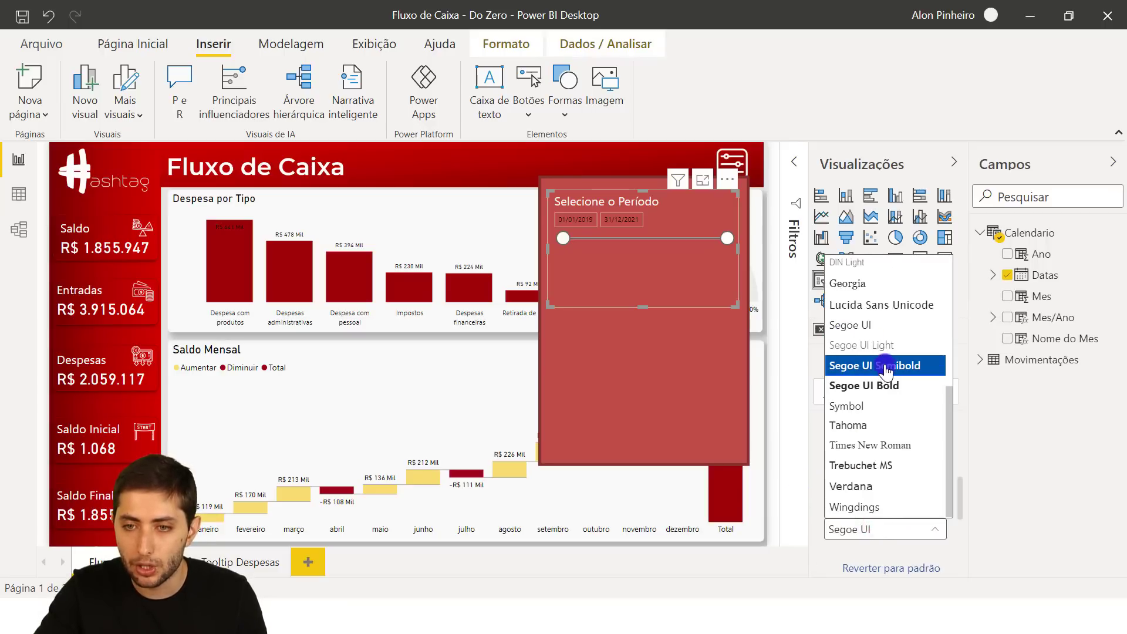
scroll(886, 364, up, 4)
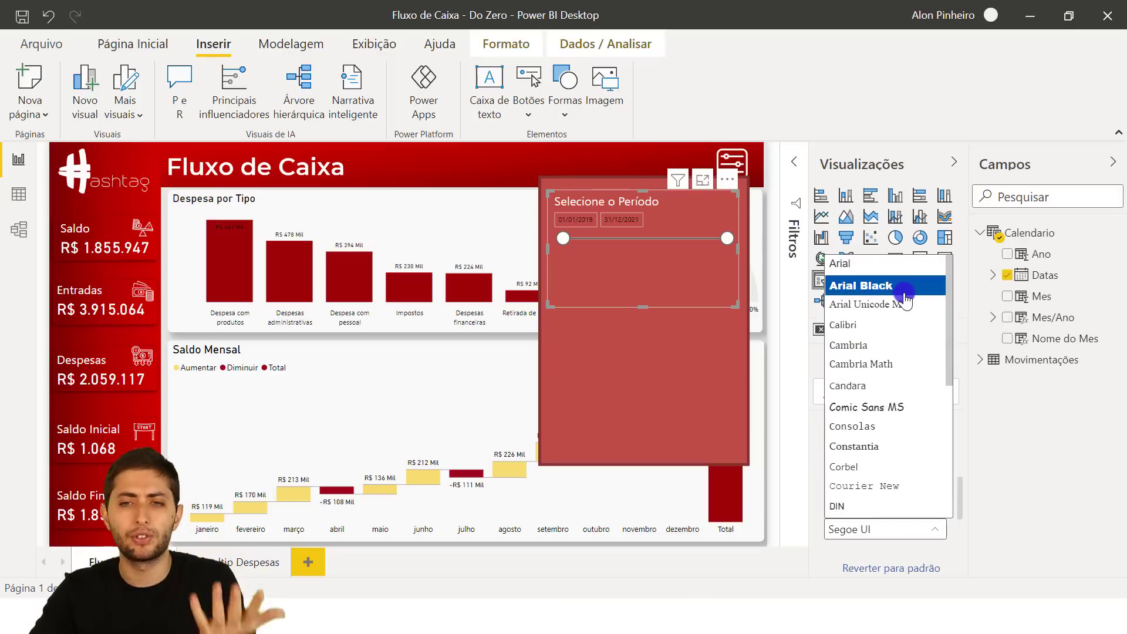
scroll(907, 372, down, 4)
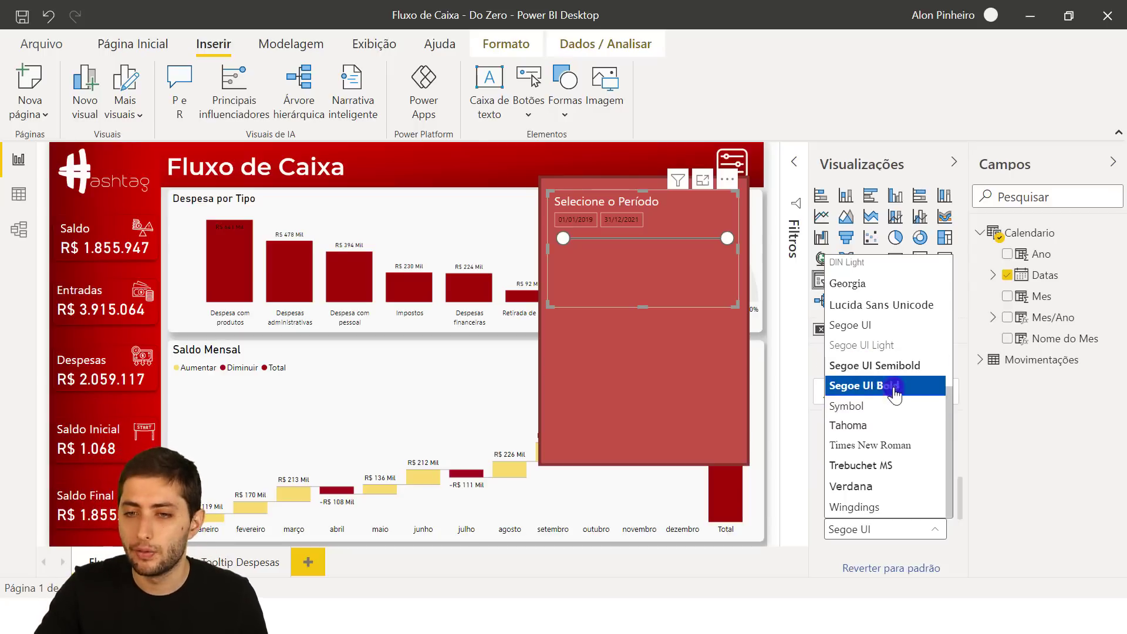
click(900, 367)
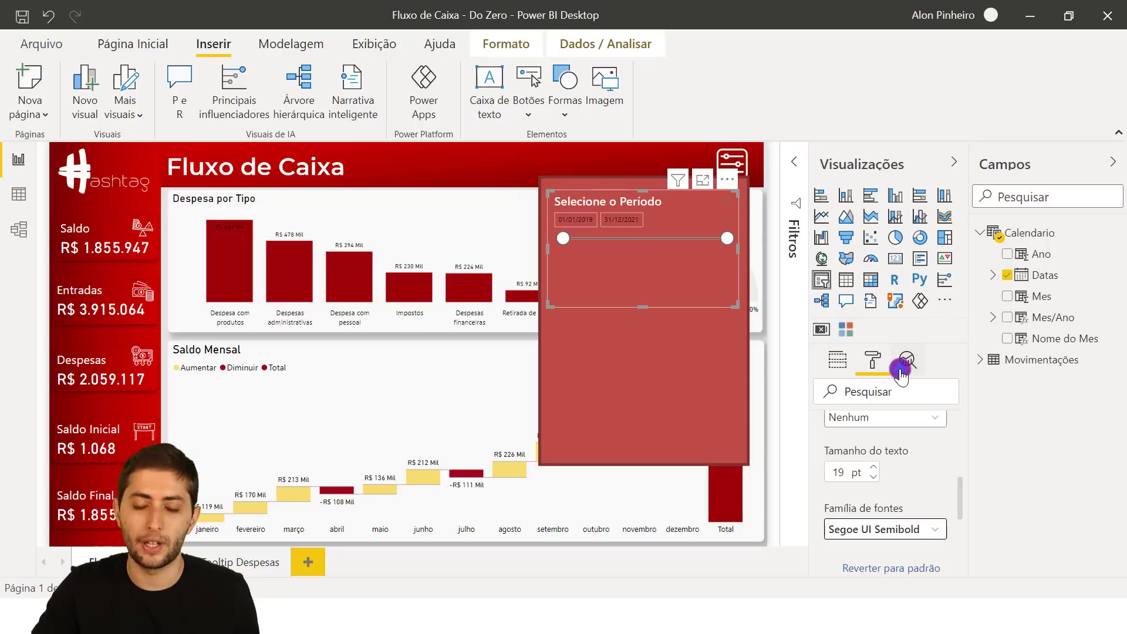
scroll(881, 446, up, 5)
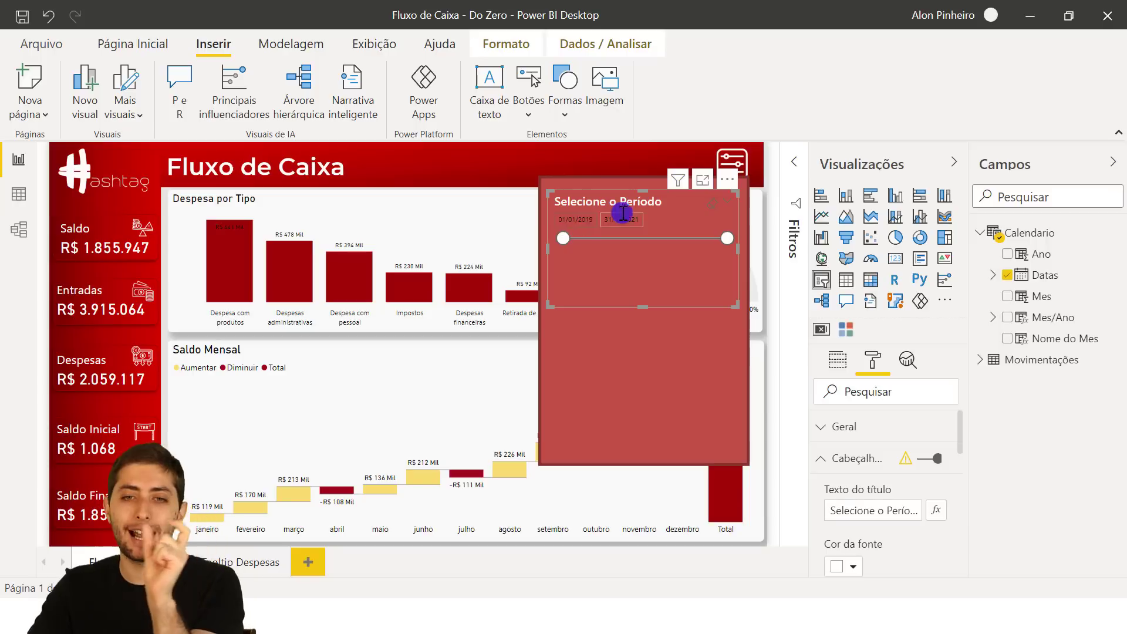
- Check the slicer's start-date calendar and how the slicer and the red rectangle stack when each is selected
click(566, 223)
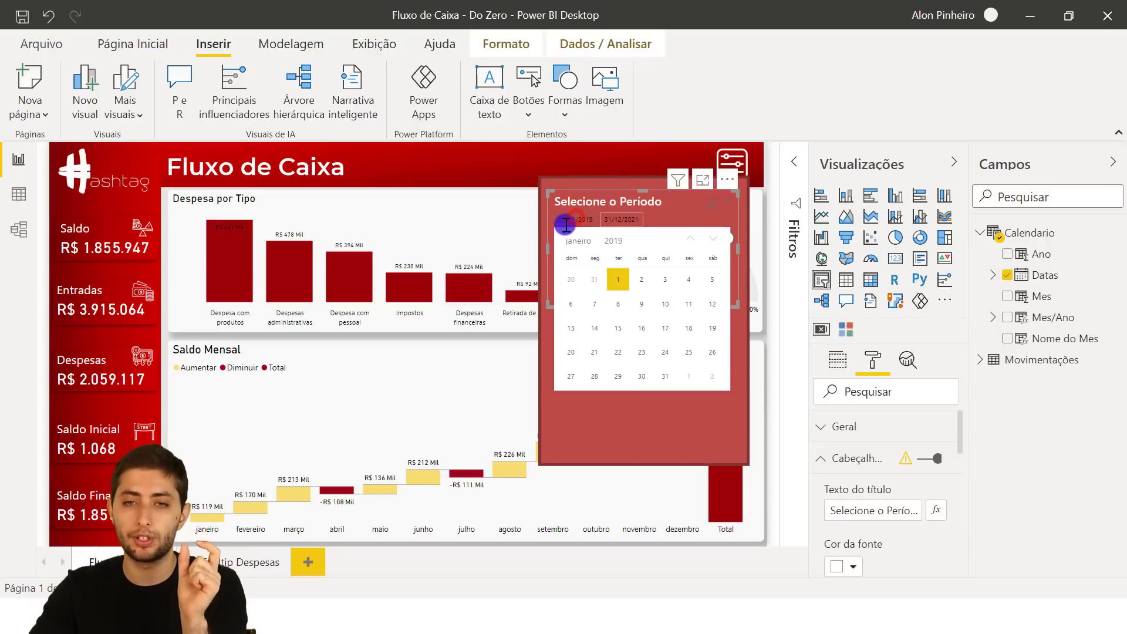
click(637, 399)
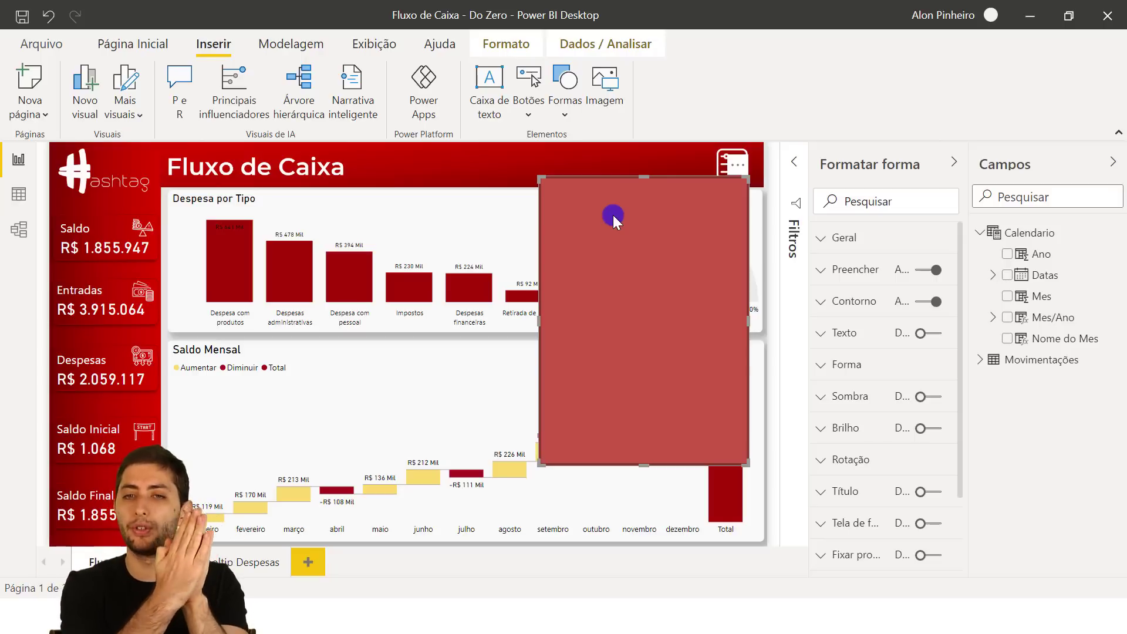
click(505, 164)
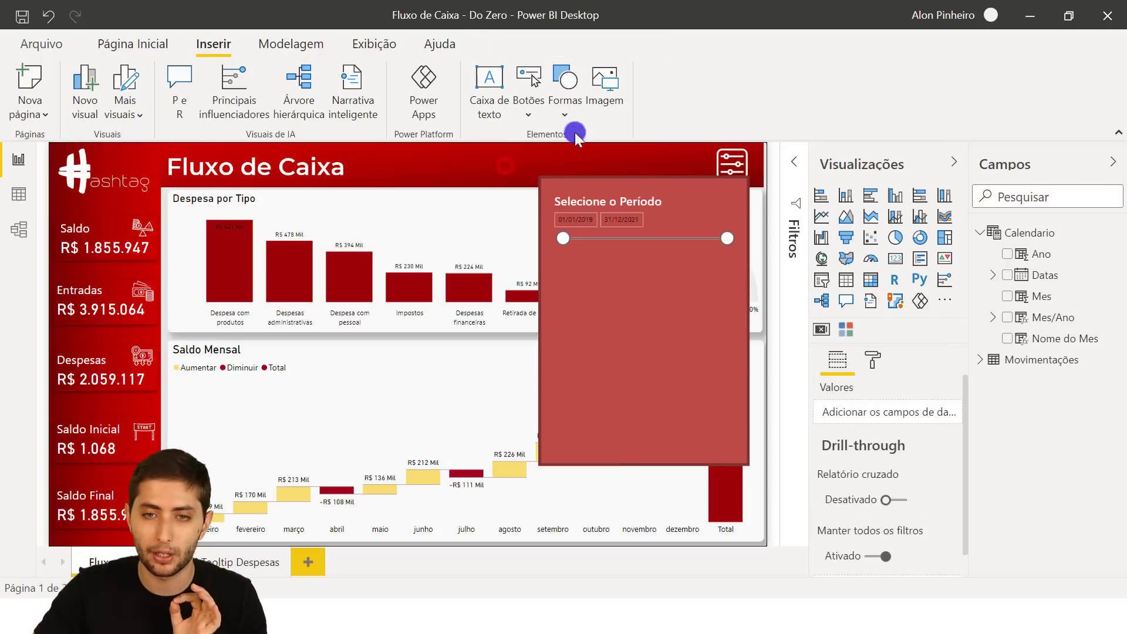
click(648, 280)
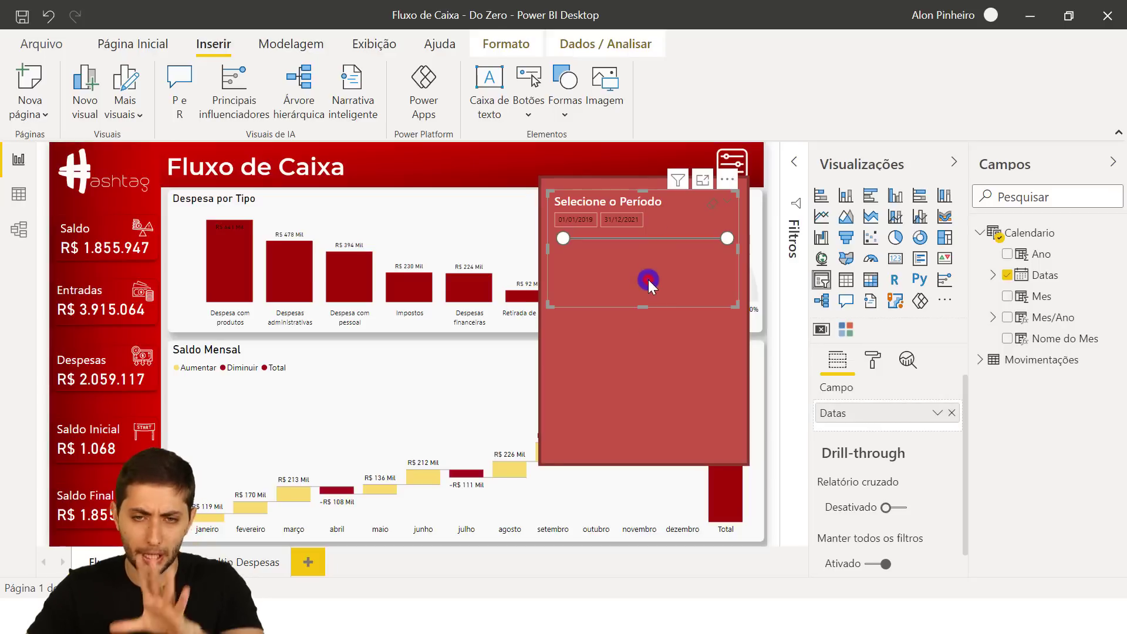
click(655, 363)
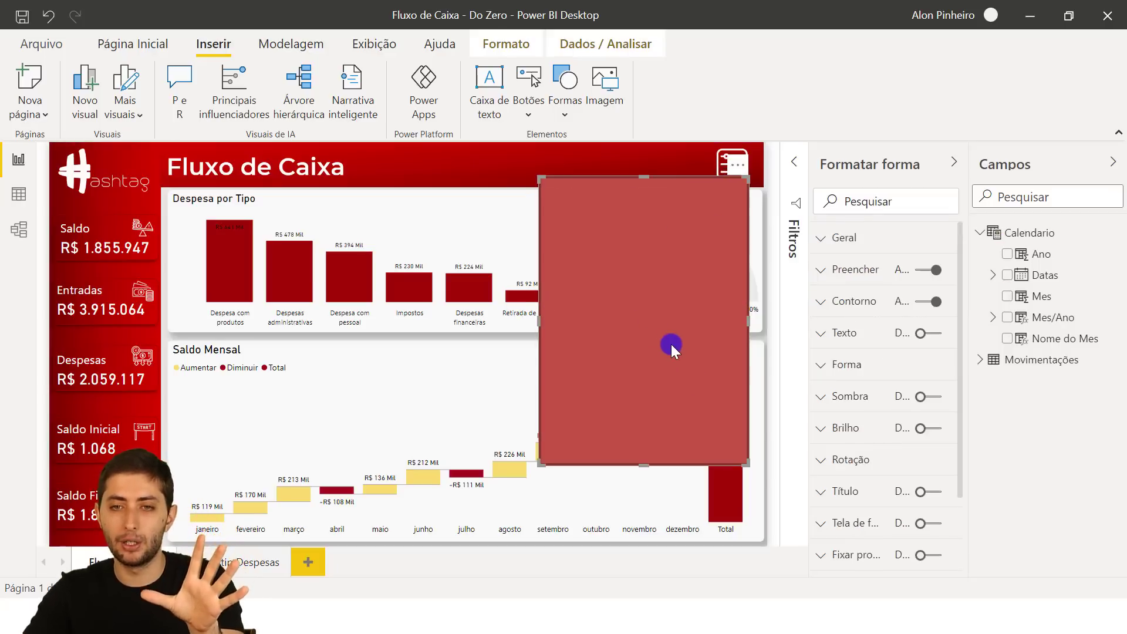
click(481, 155)
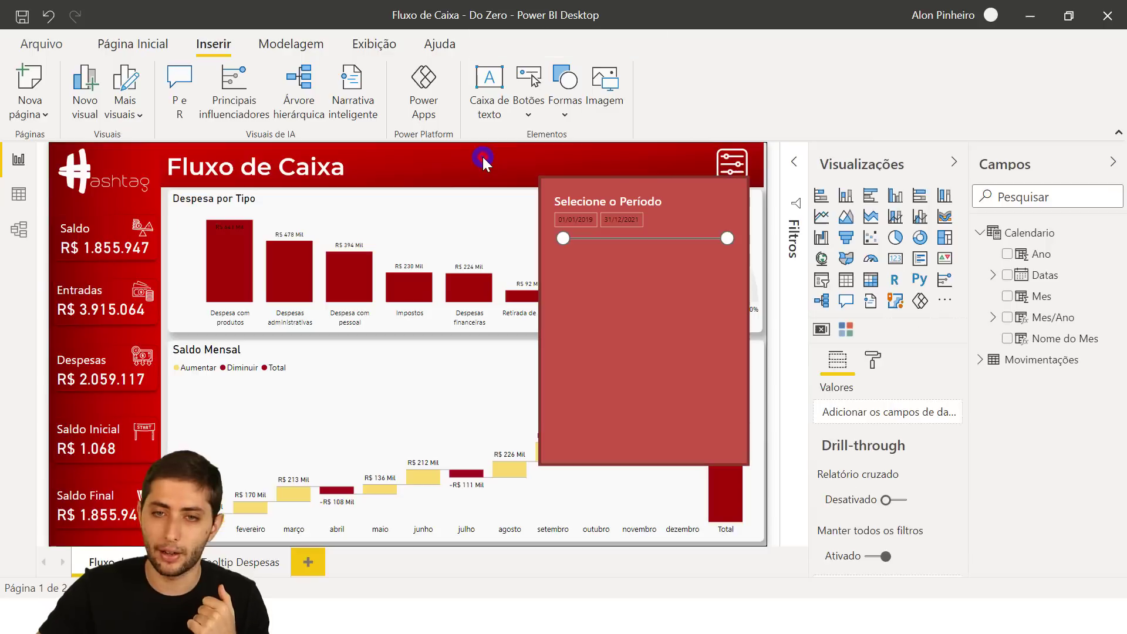
- Set the font colour of the date slicer's date inputs to white
click(711, 244)
click(654, 271)
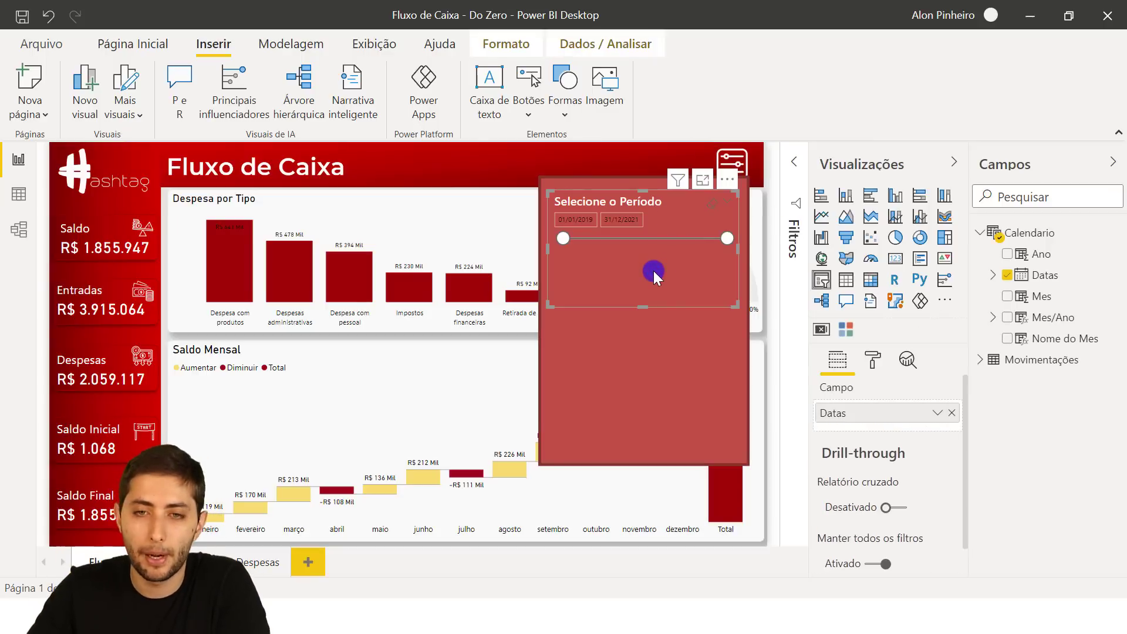
click(873, 359)
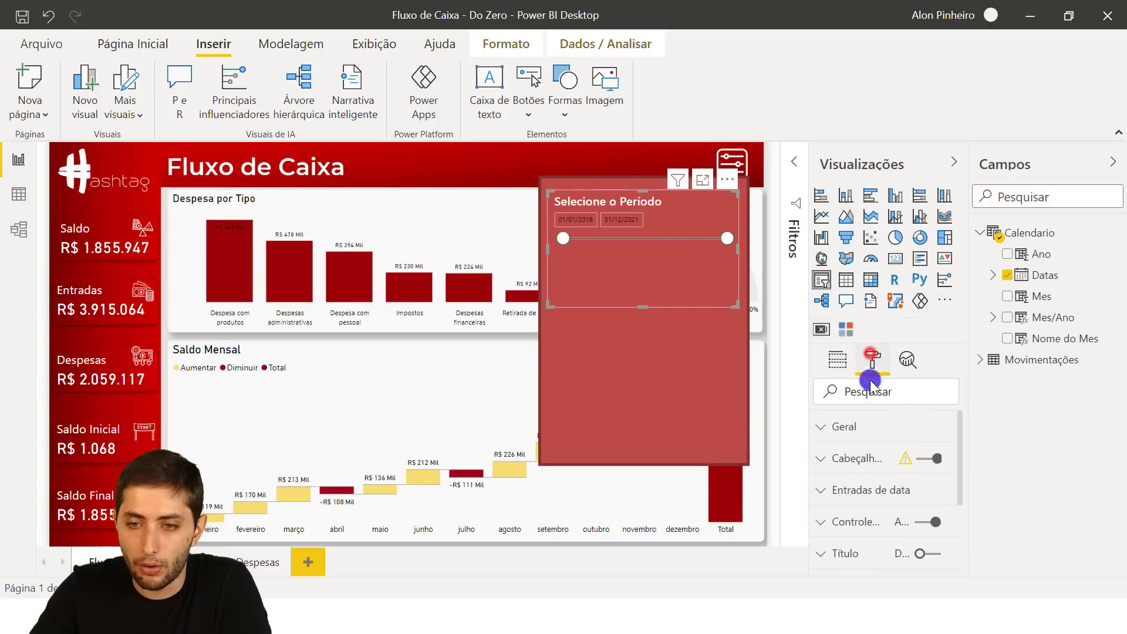
click(896, 492)
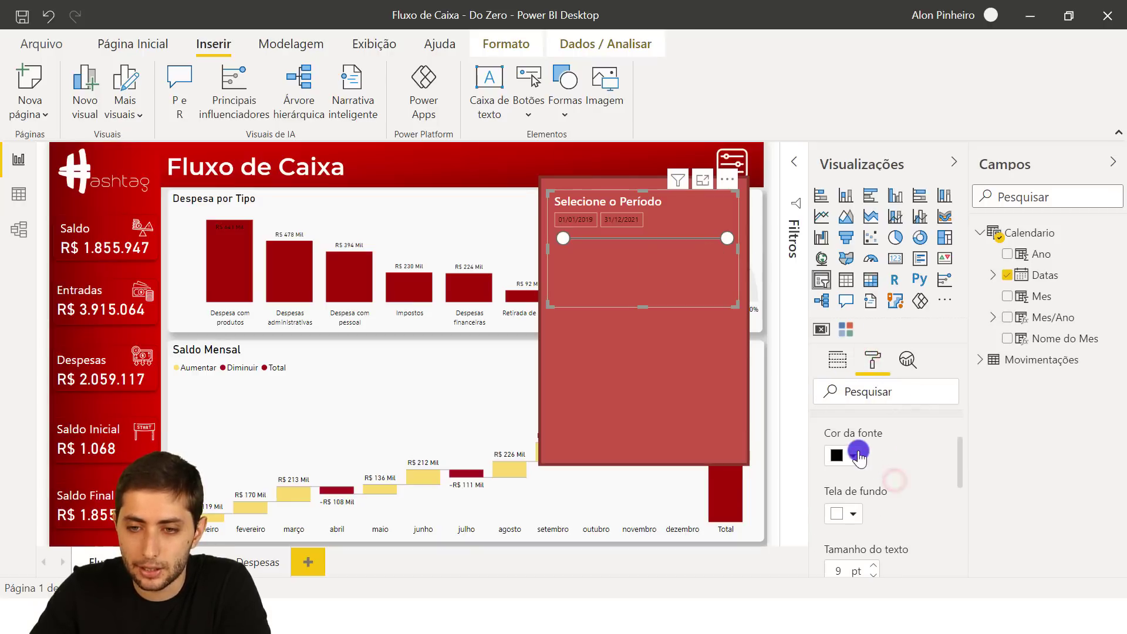
click(854, 455)
click(854, 171)
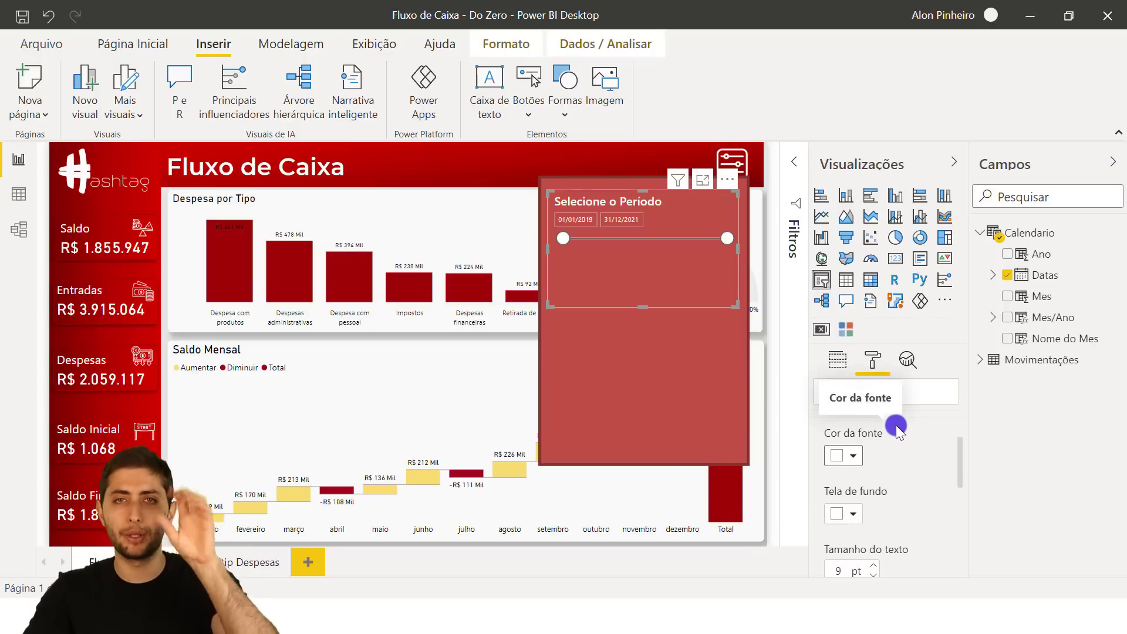
- Increase the text size of the slicer's date inputs to 17 pt
scroll(897, 435, down, 2)
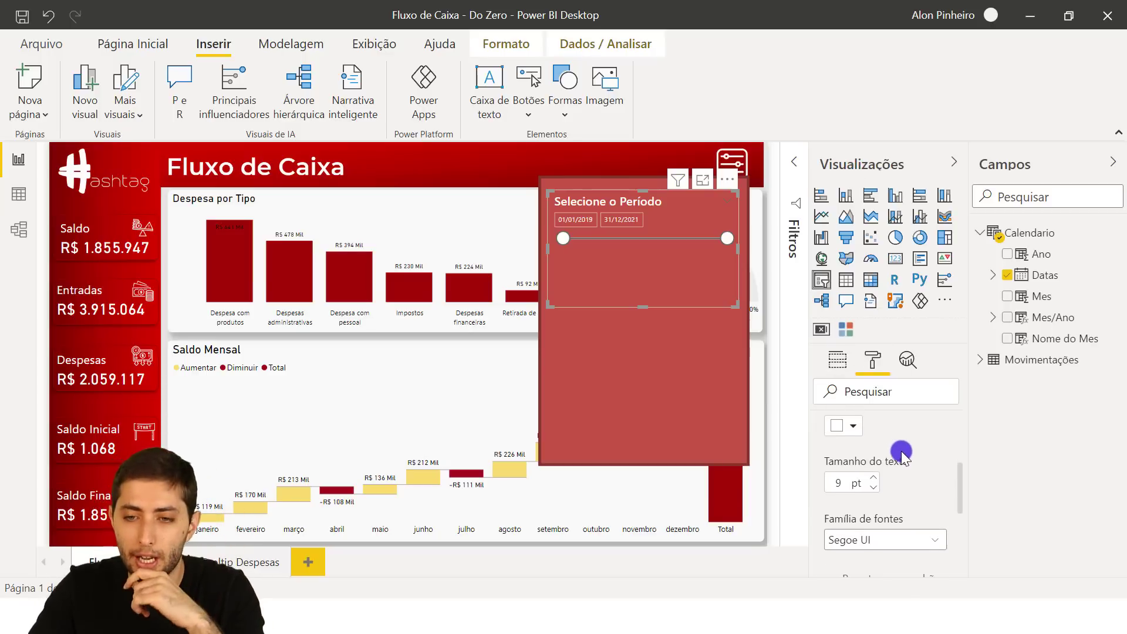
click(875, 478)
click(875, 478)
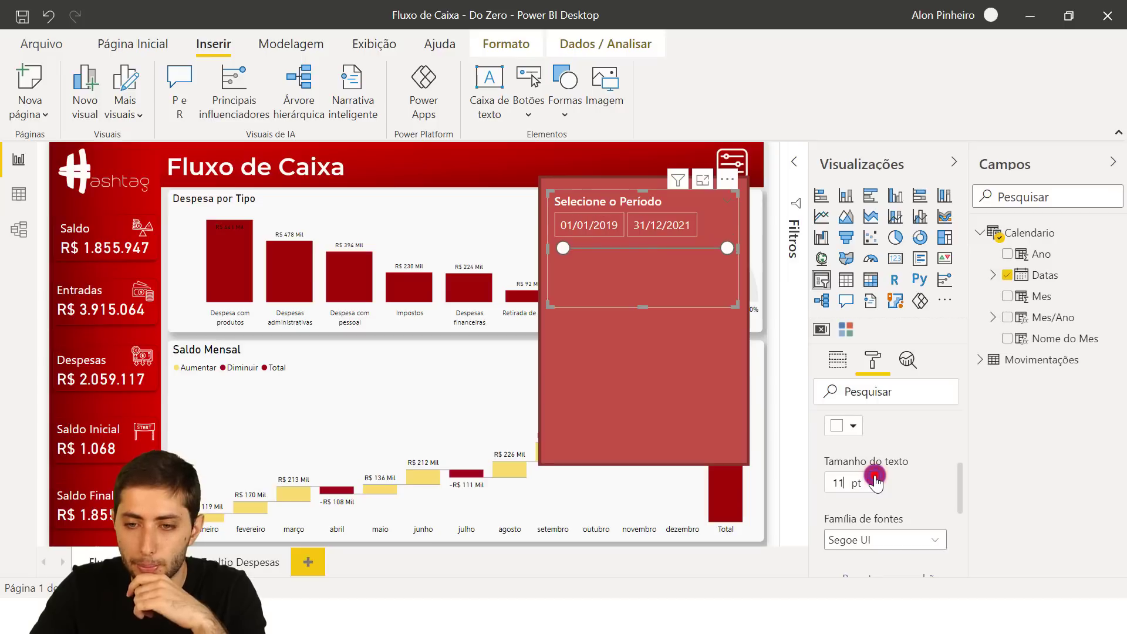
click(874, 478)
click(875, 478)
click(875, 478)
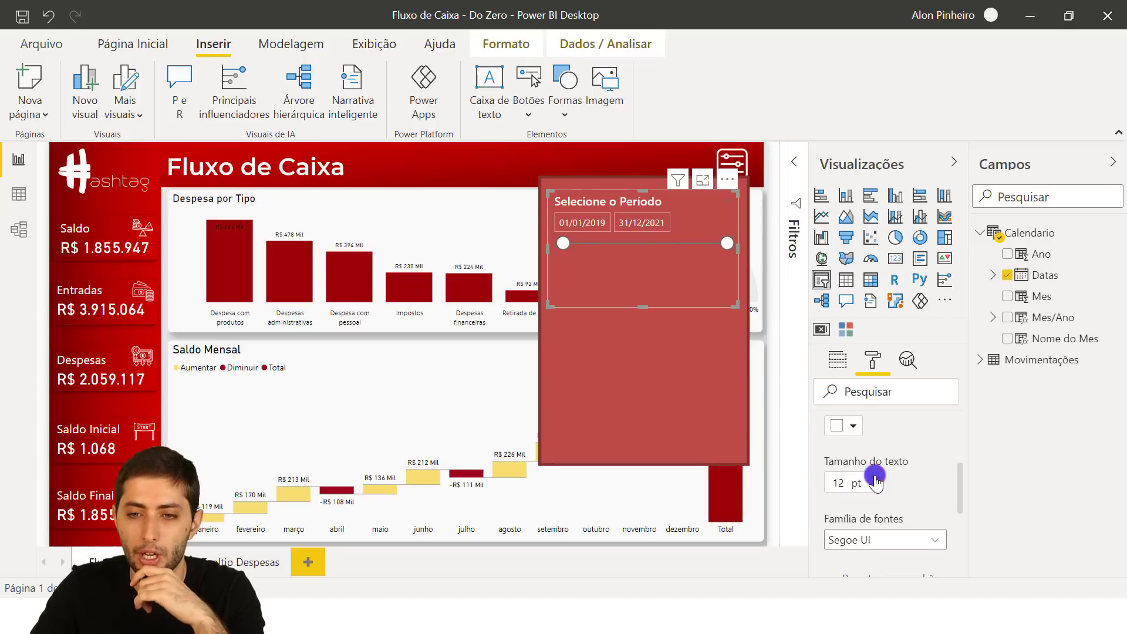
click(875, 477)
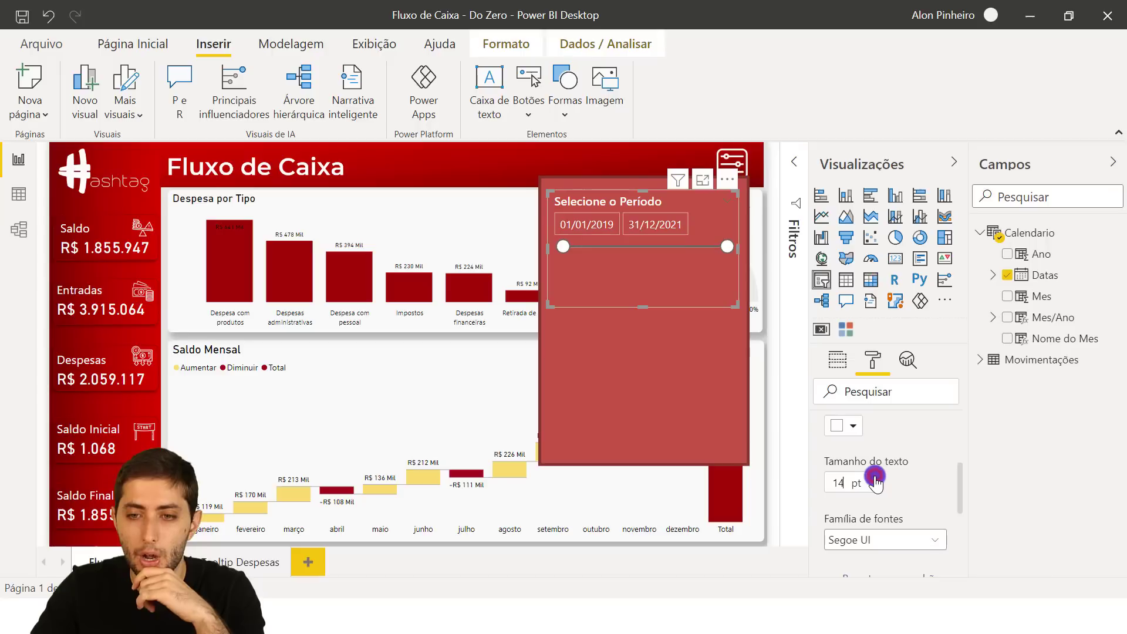
click(875, 477)
click(875, 476)
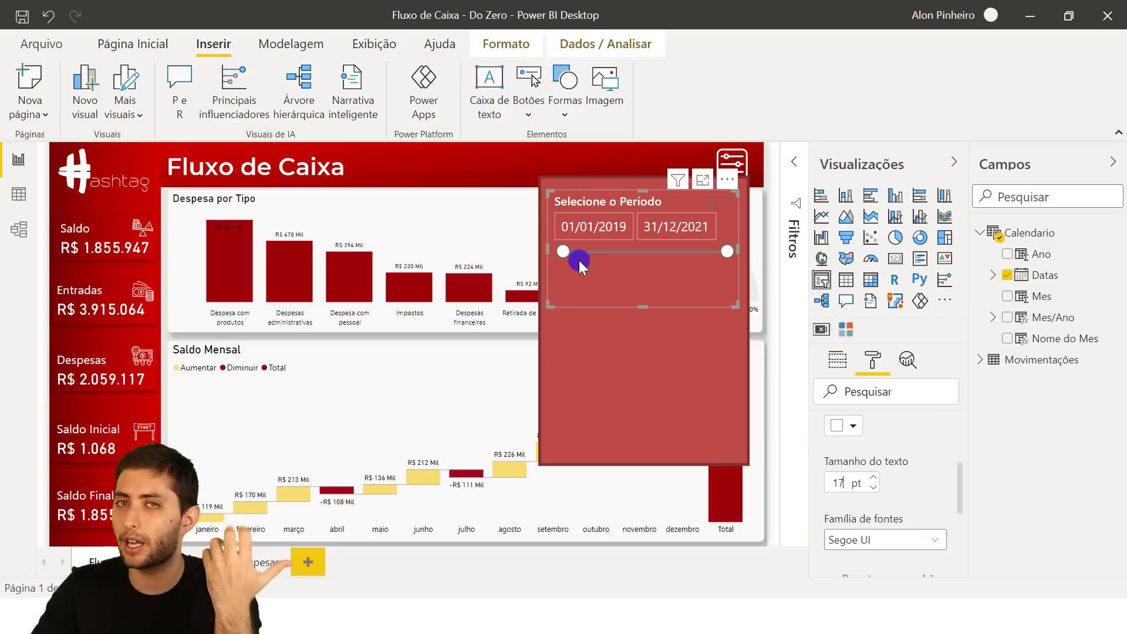
- Set the colour of the date slicer's slider control to white
scroll(906, 450, down, 3)
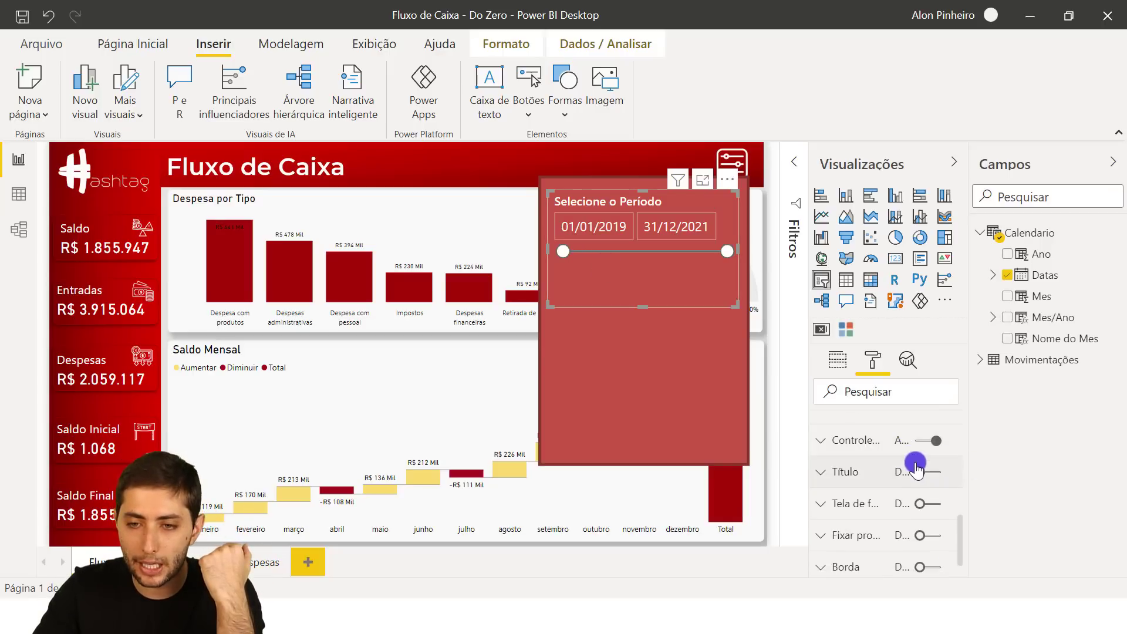
scroll(910, 461, up, 4)
click(865, 490)
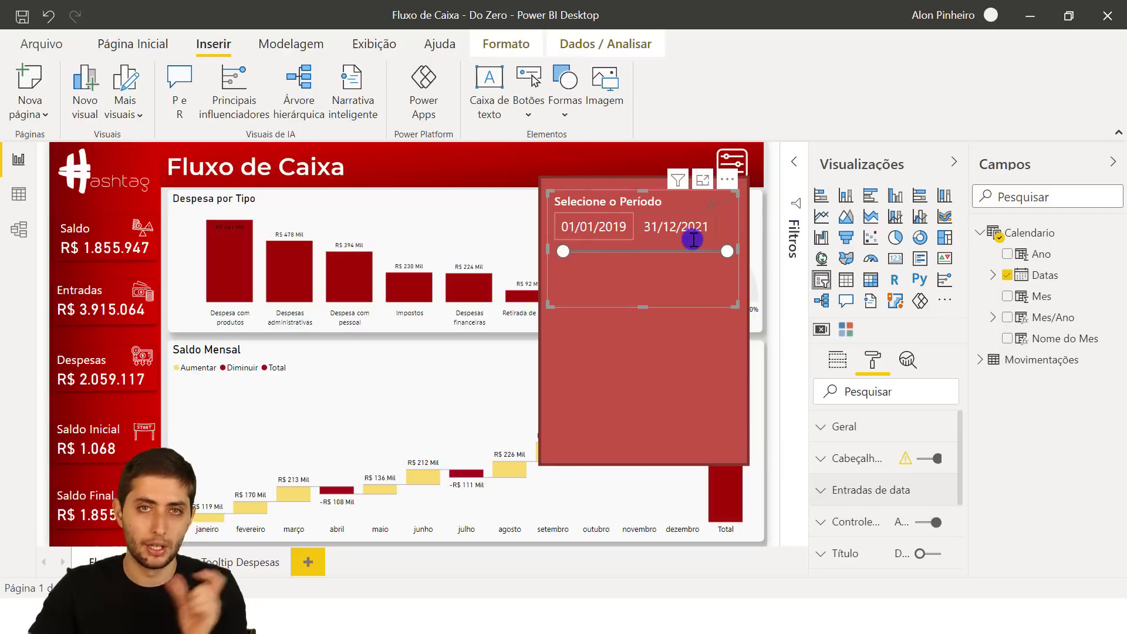
click(854, 523)
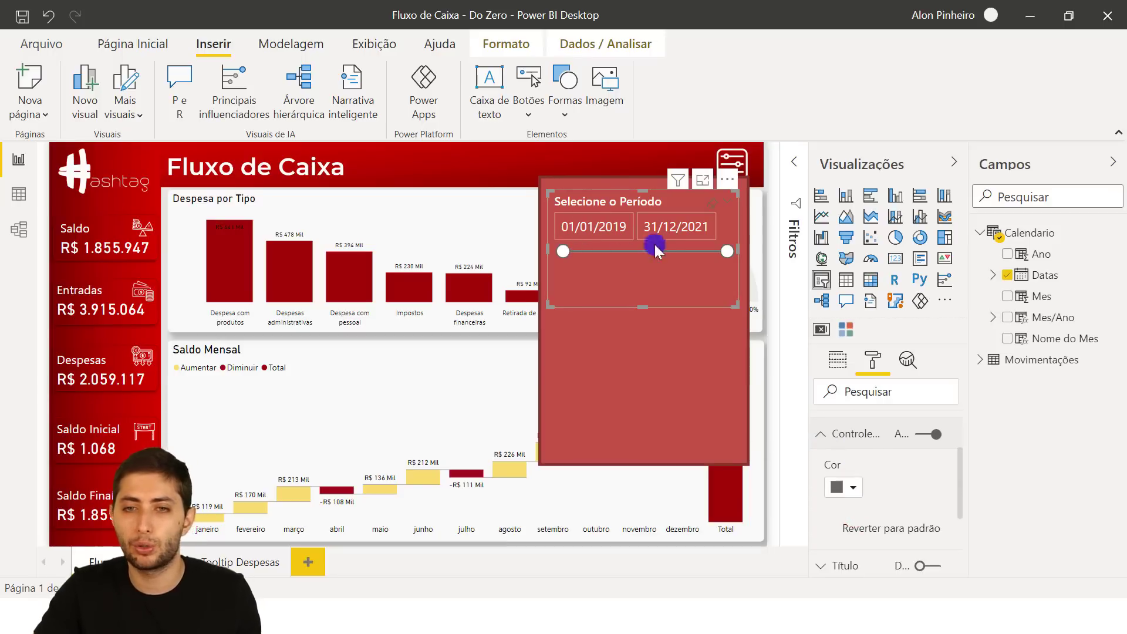
click(844, 489)
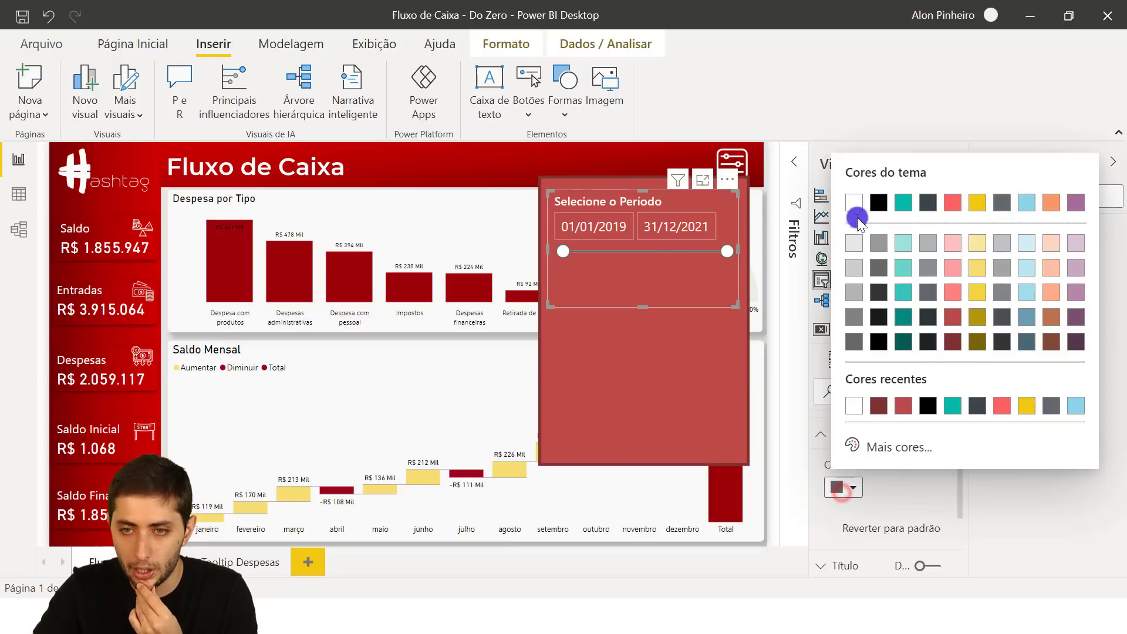
click(854, 212)
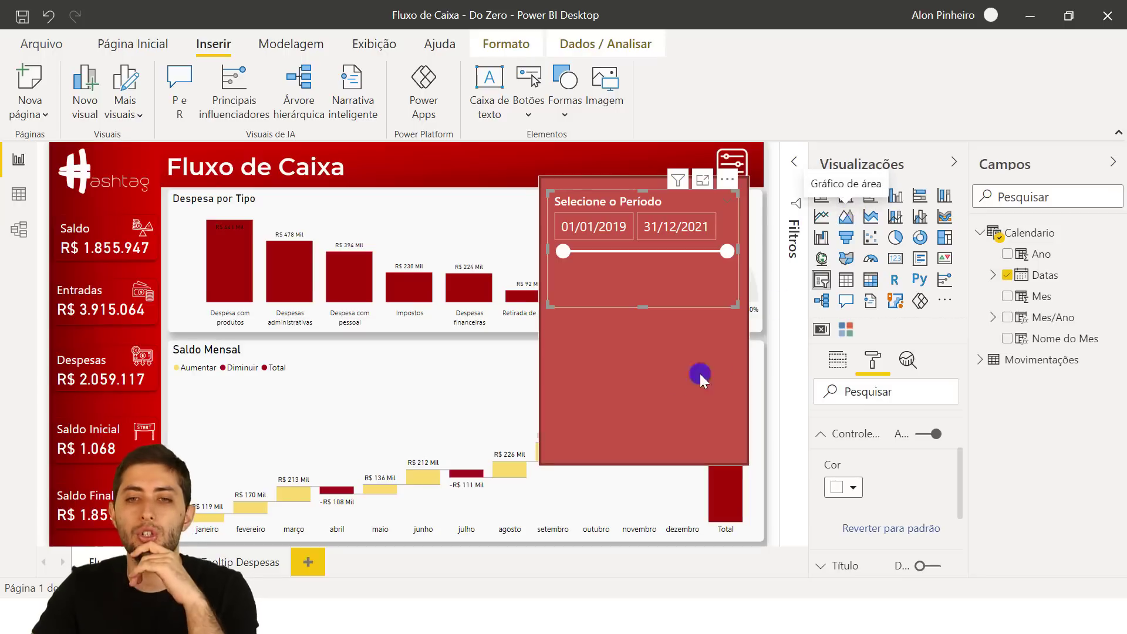
- Shorten the date slicer so its lower edge sits just beneath the slider, and leave nothing selected on the page
drag(643, 307, 644, 281)
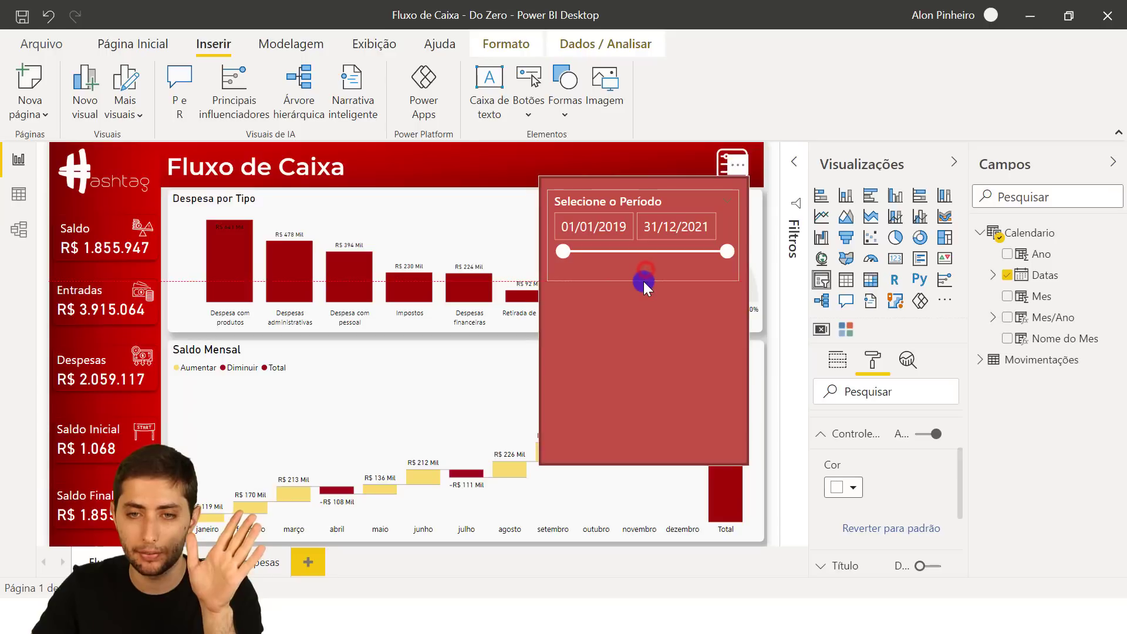
click(651, 304)
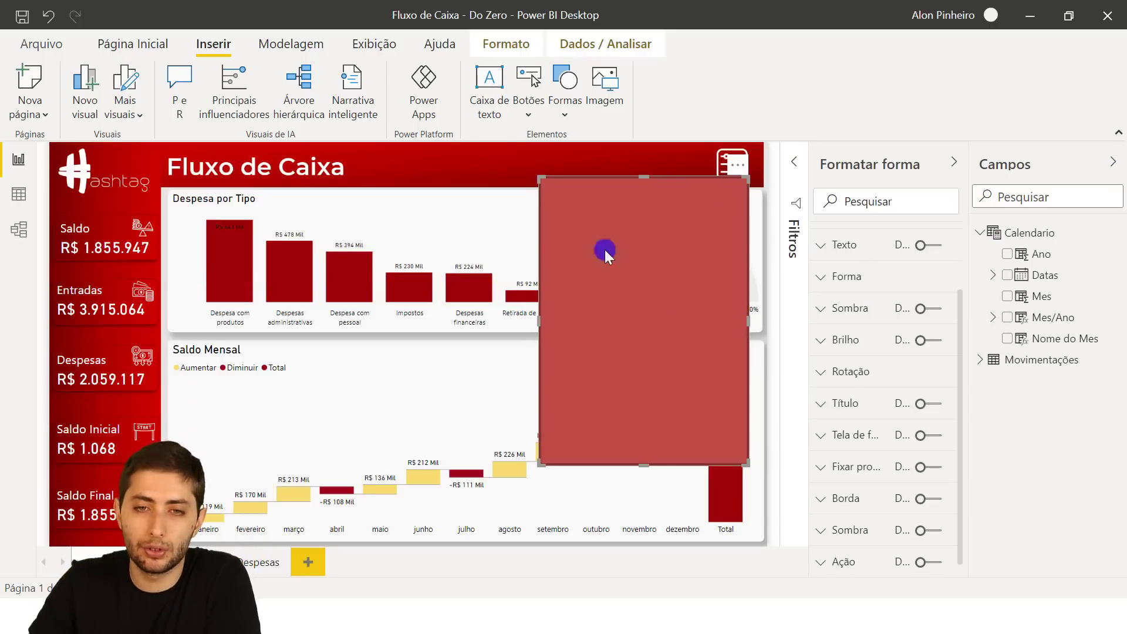
click(489, 157)
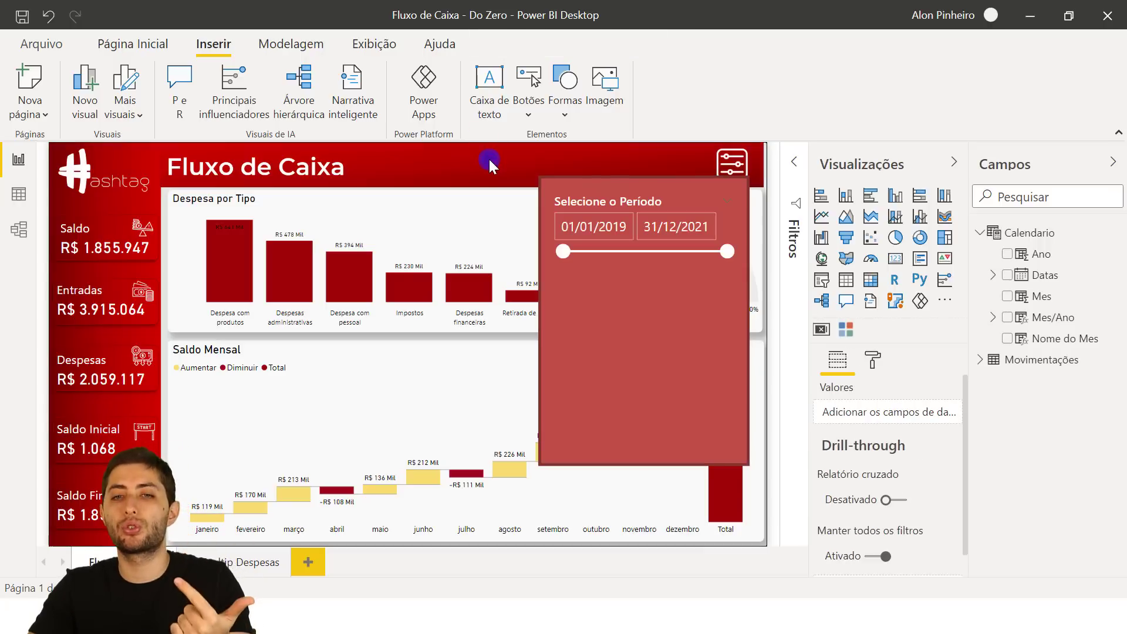
- Examine the values of the Centro de Custos column in the data of the Movimentações table
click(21, 198)
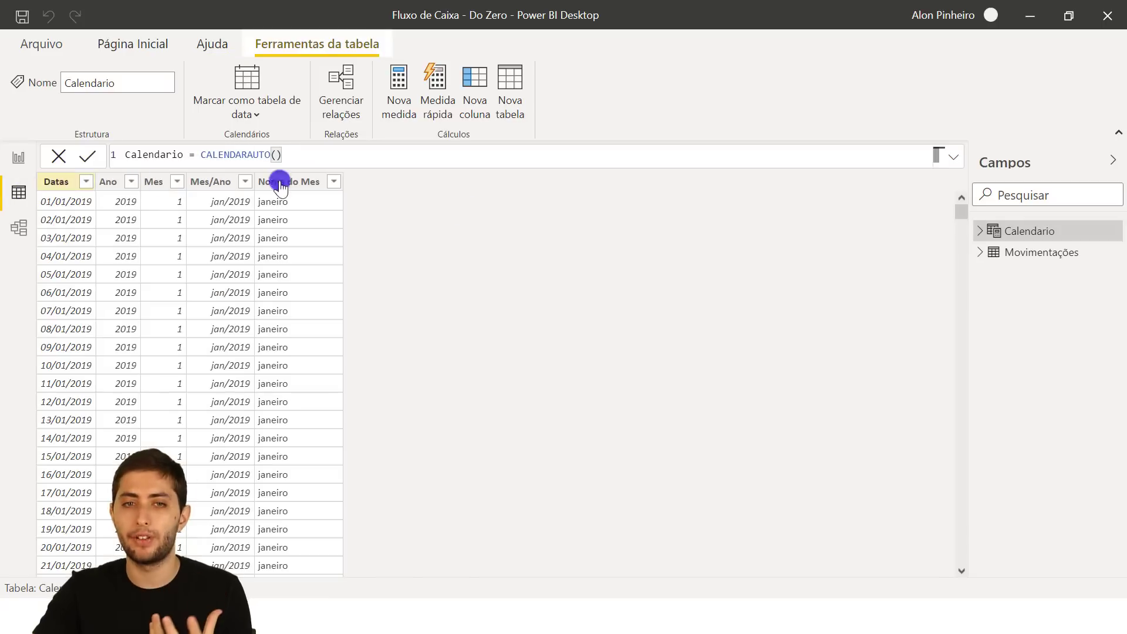
click(1042, 258)
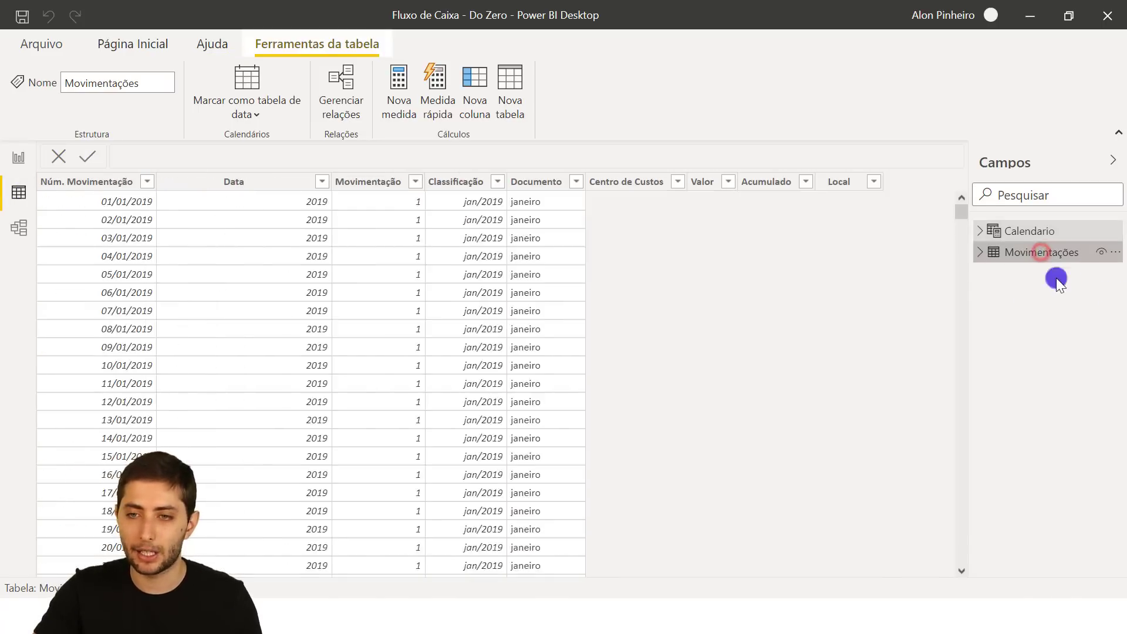
click(647, 181)
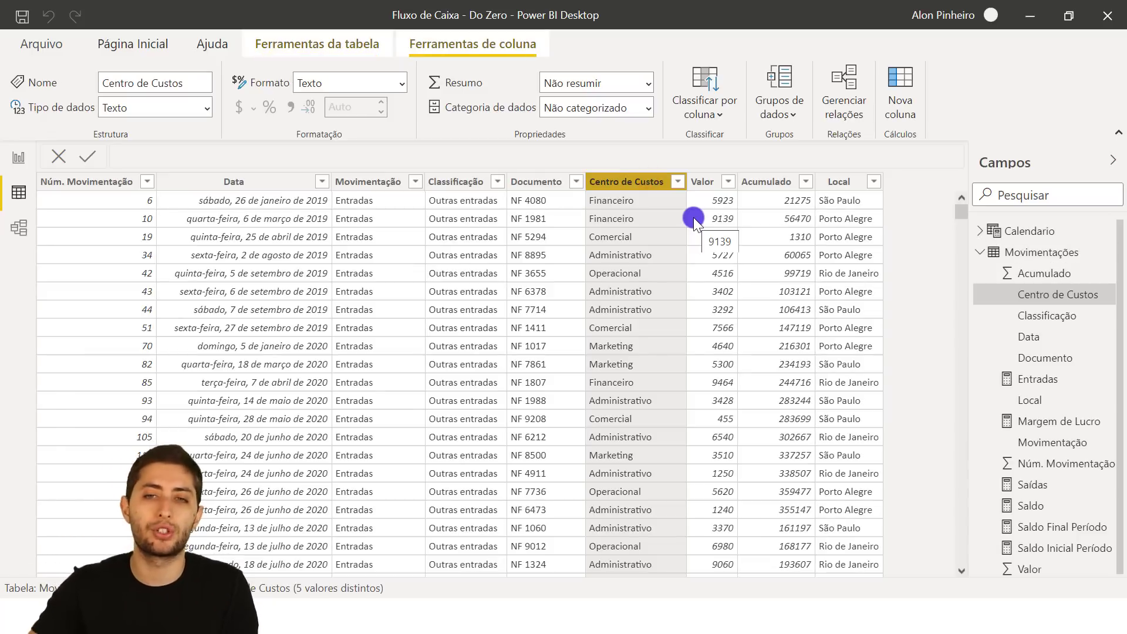
click(653, 200)
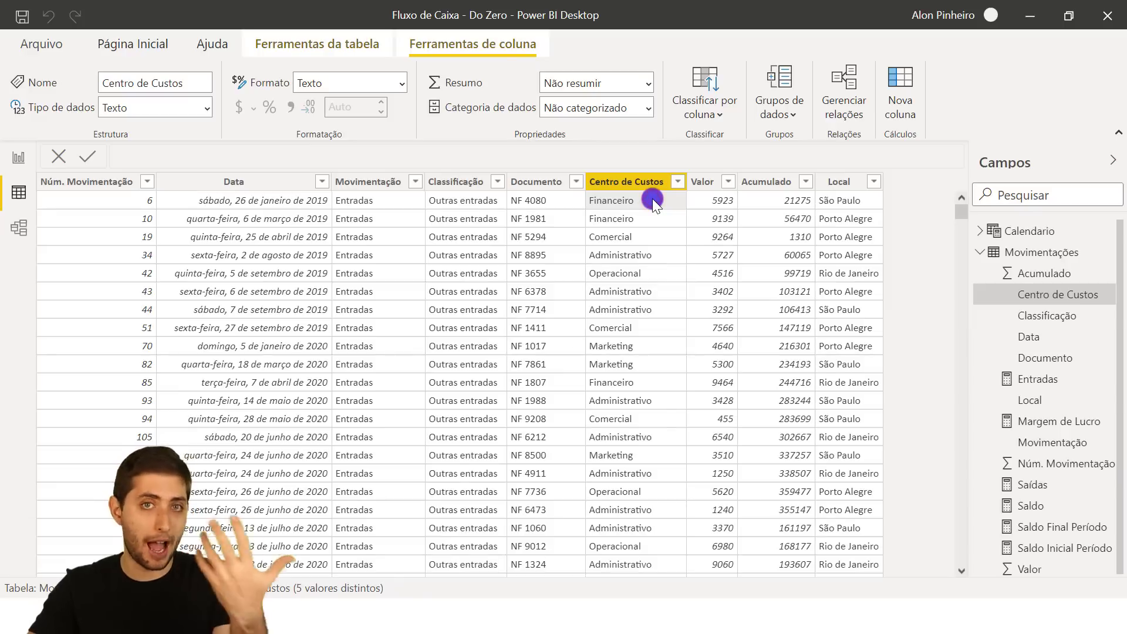
click(645, 240)
click(653, 274)
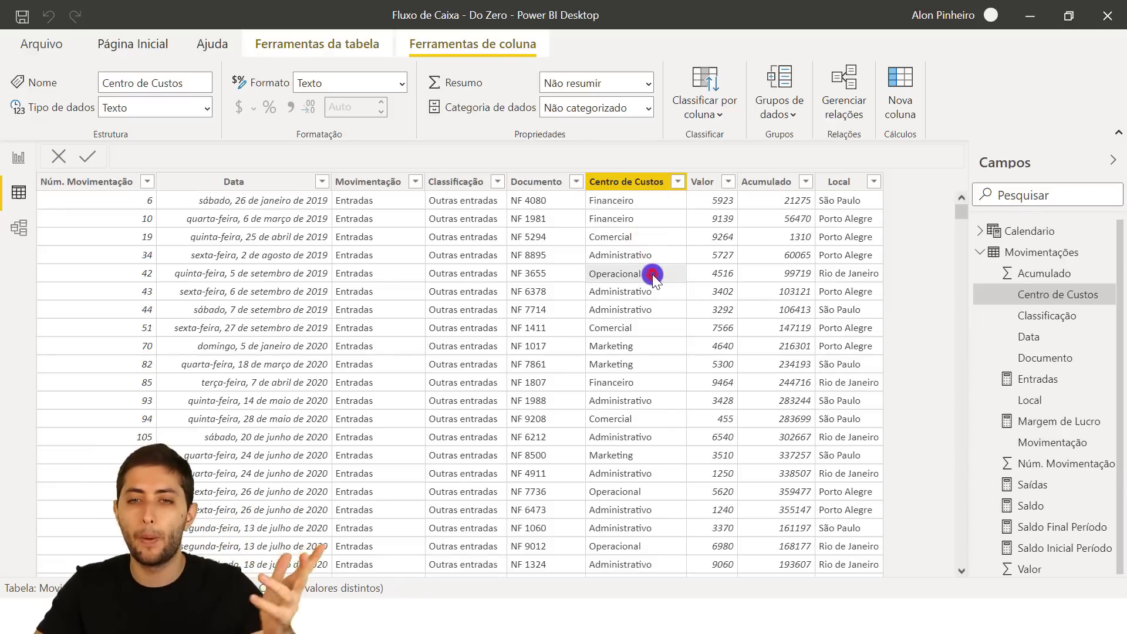
click(649, 327)
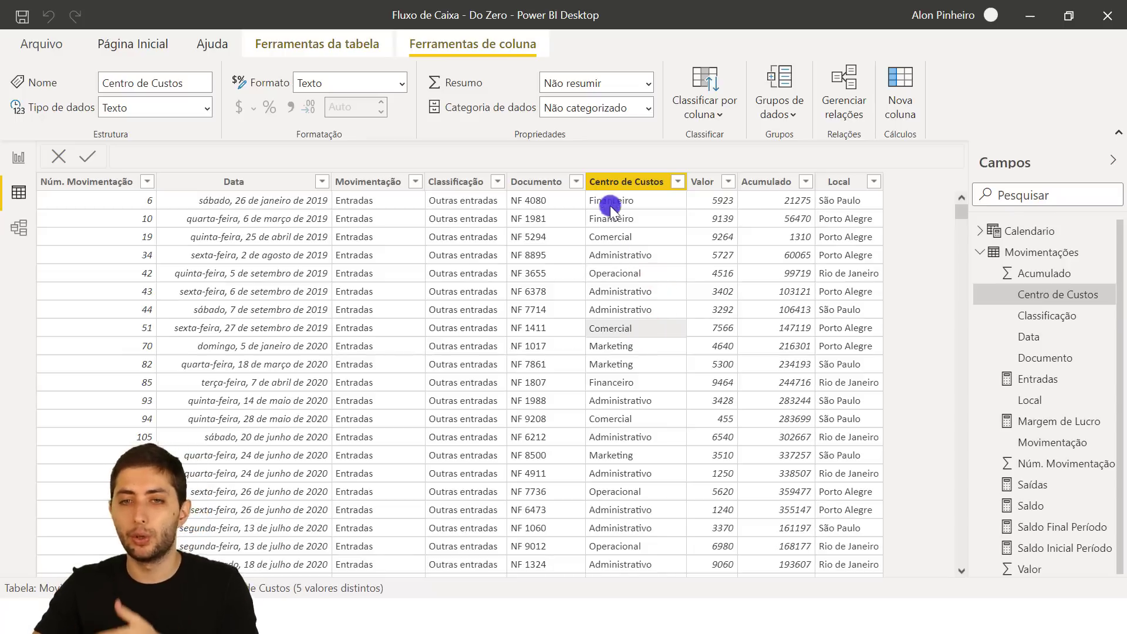
click(606, 184)
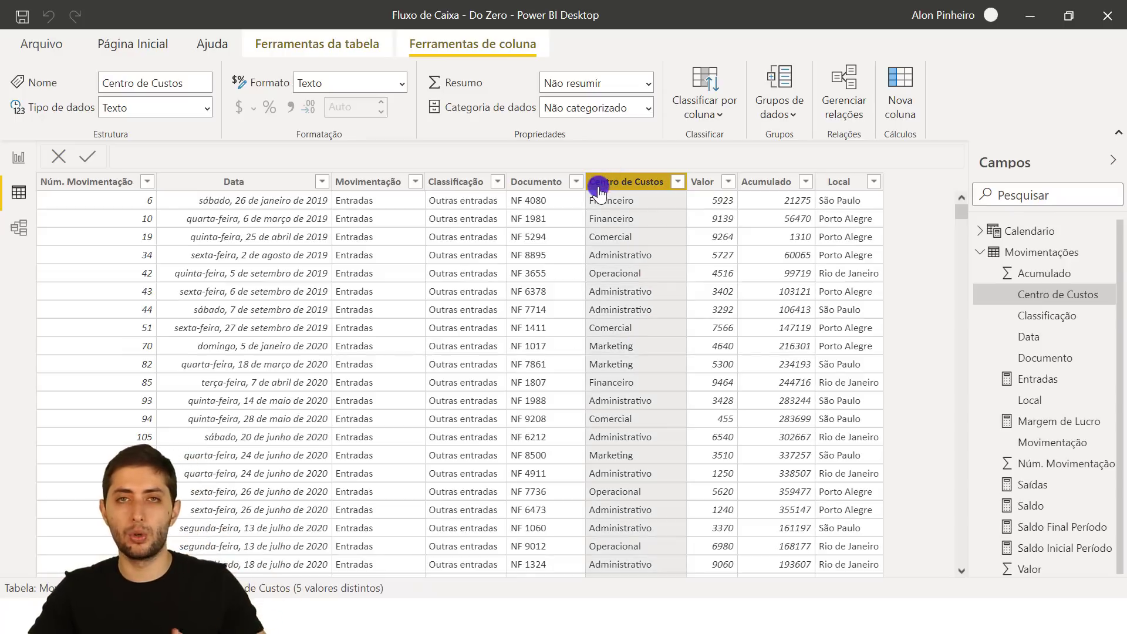
- Add a second slicer to the report page, place it on the red rectangle below the date slicer, and fill it with Centro de Custos from Movimentações
click(27, 157)
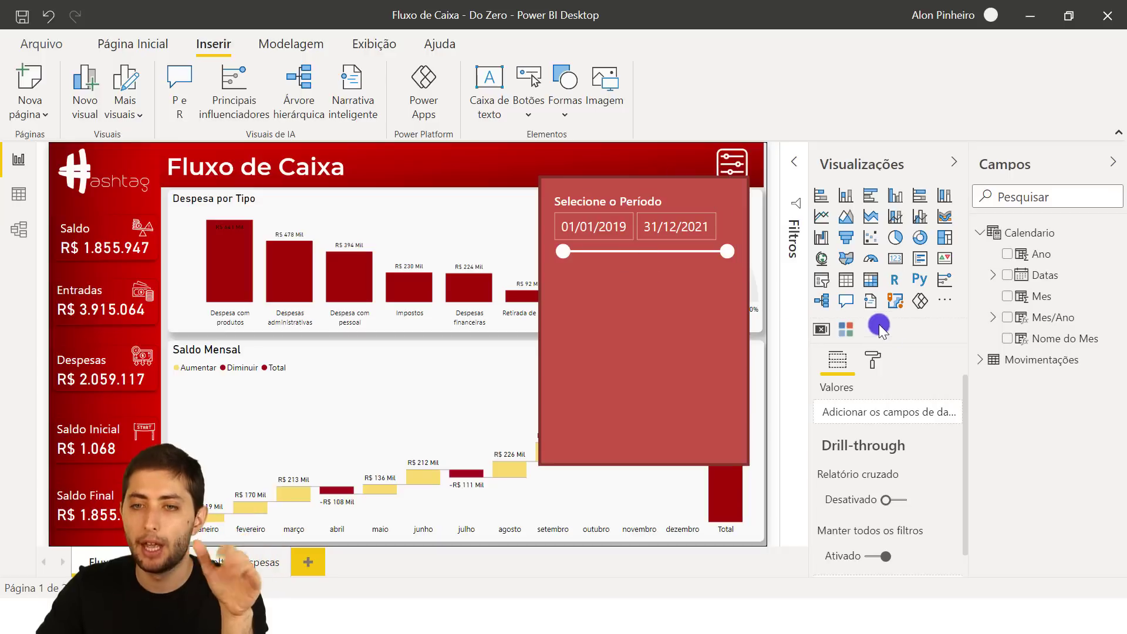
click(821, 288)
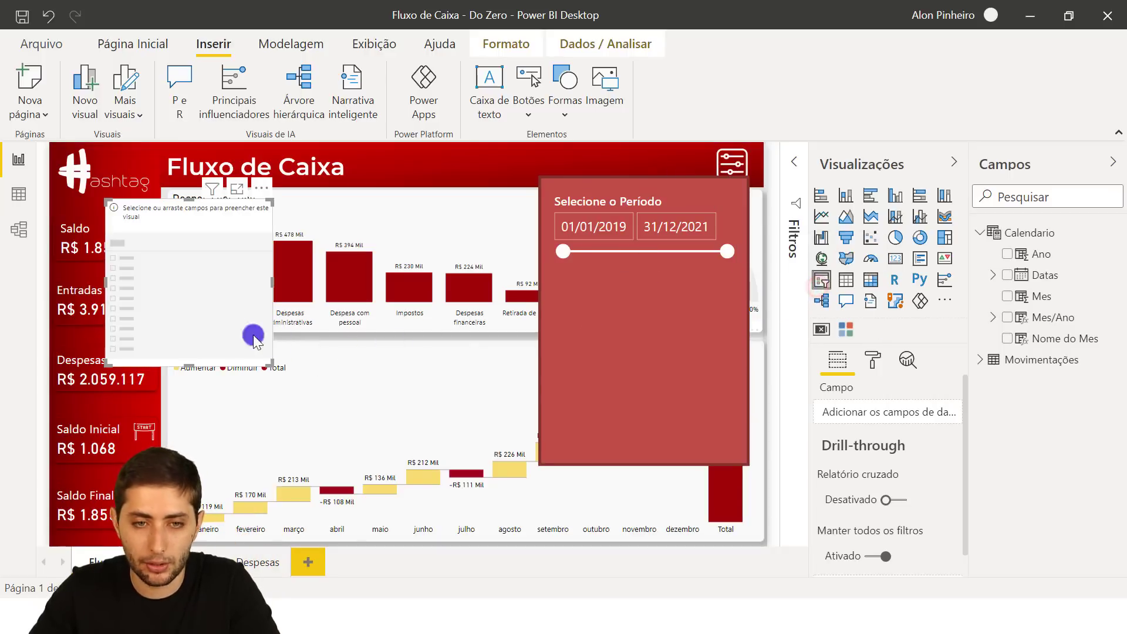
drag(252, 335, 660, 403)
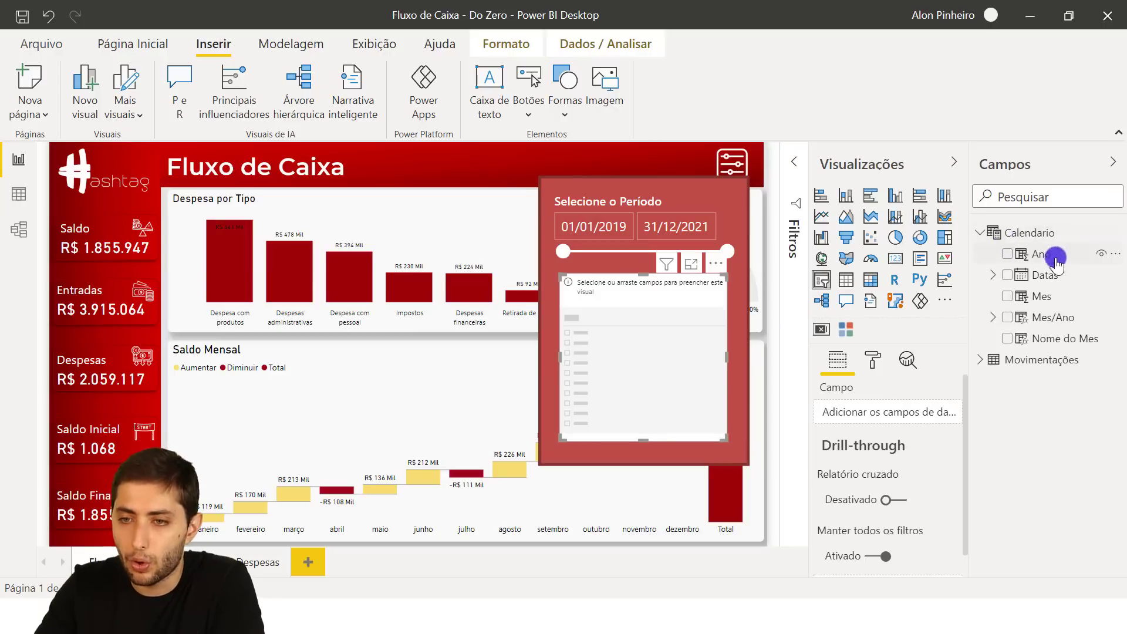
click(991, 366)
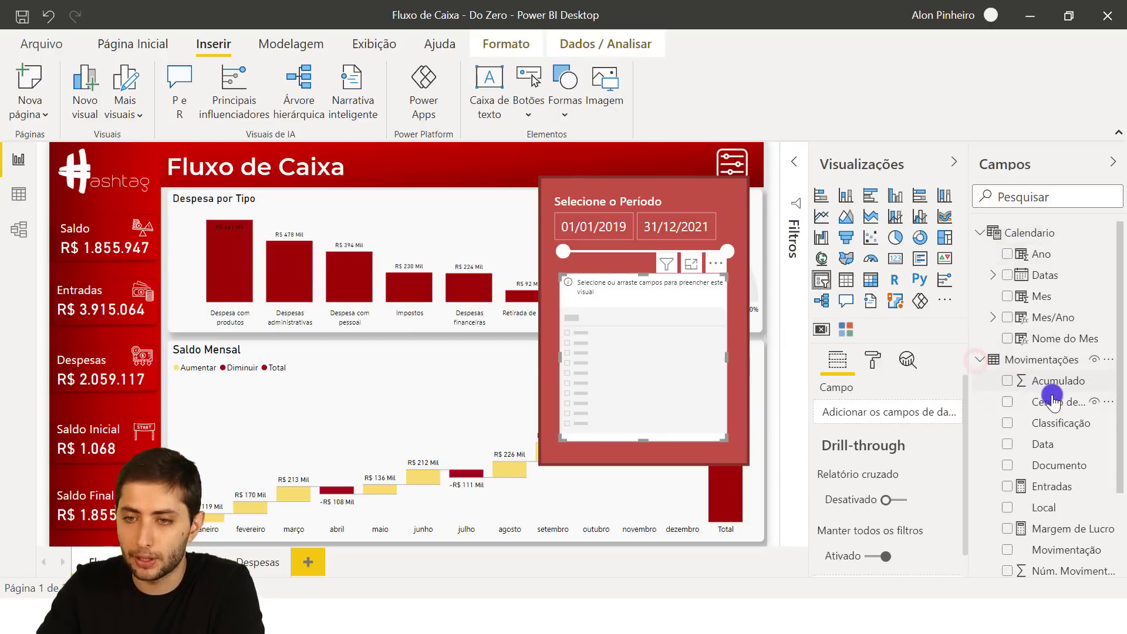
drag(1052, 402, 874, 407)
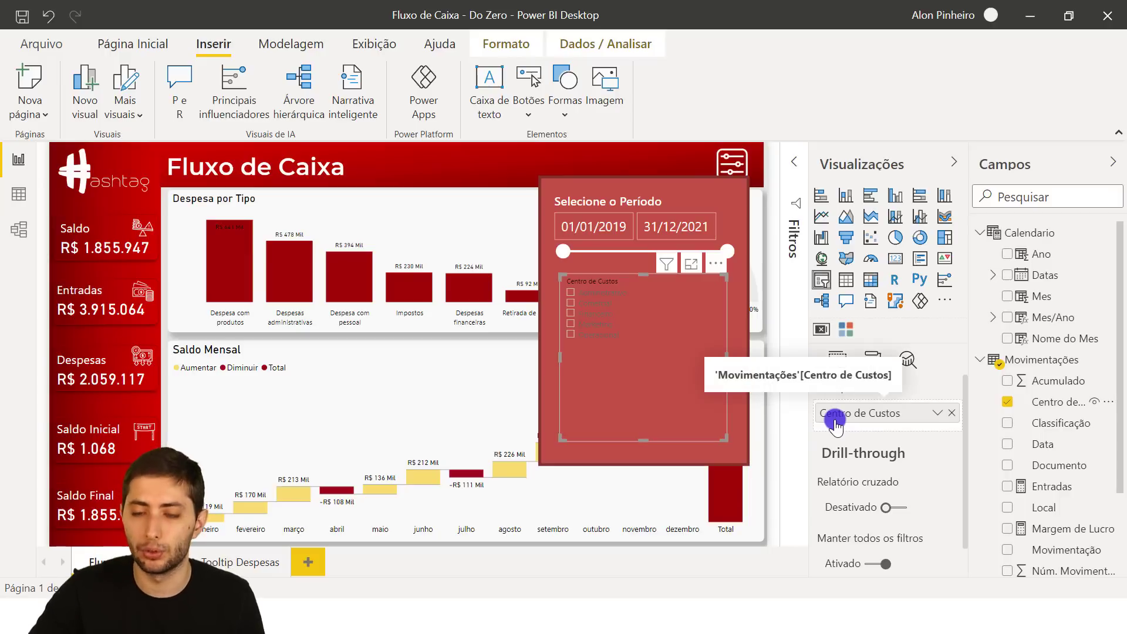
- Set the font colour of the Centro de Custos slicer's header to white
click(874, 359)
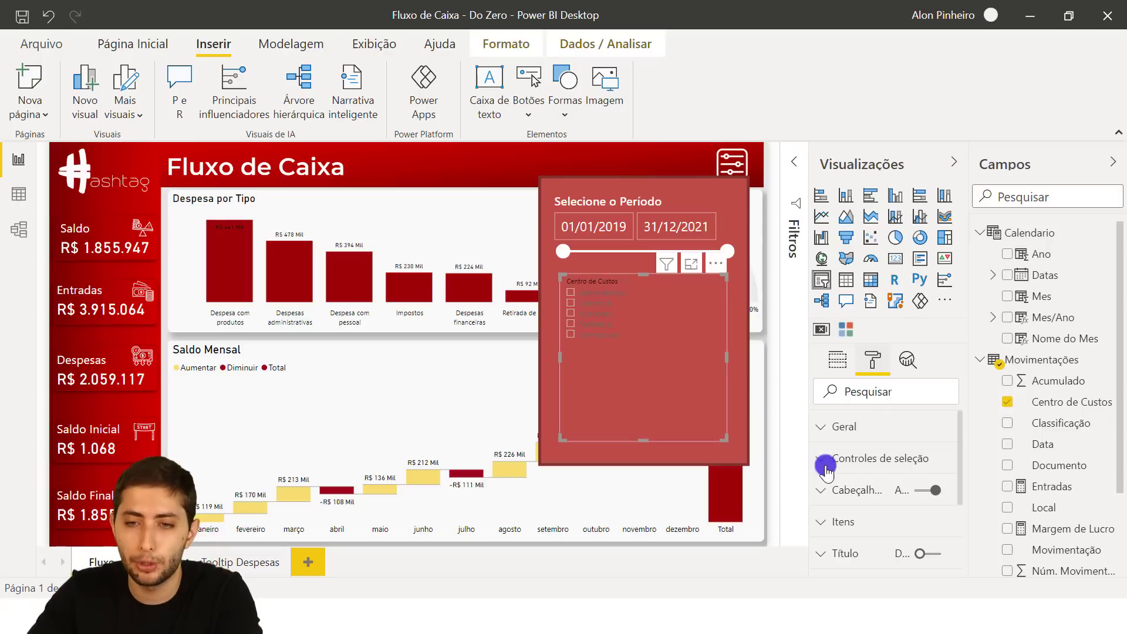
click(849, 489)
scroll(855, 491, down, 3)
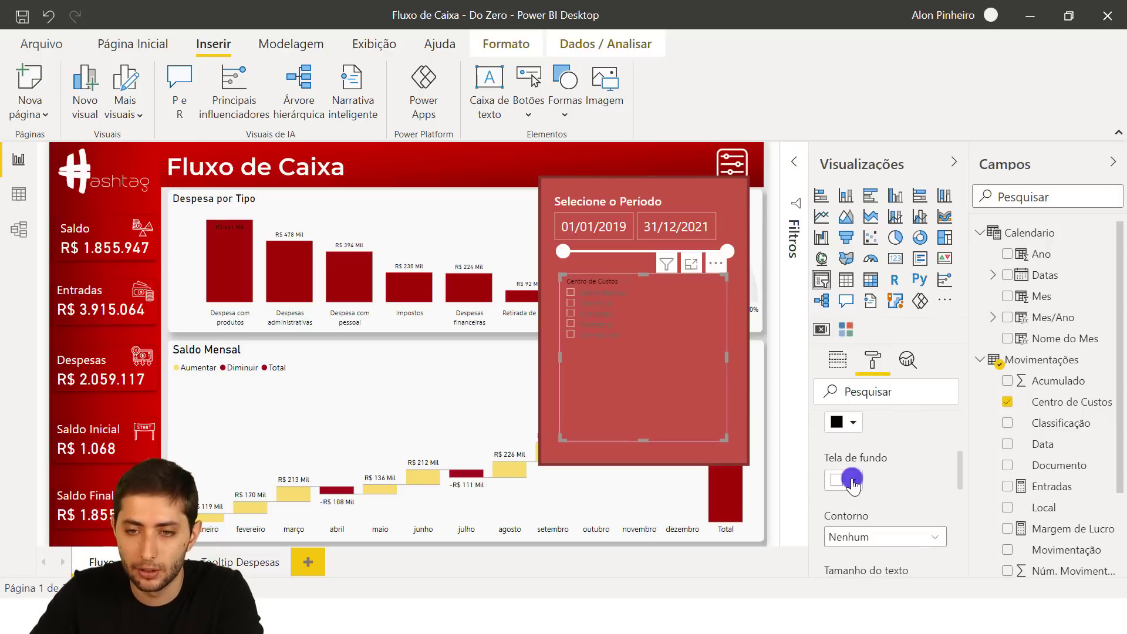
scroll(853, 481, up, 2)
click(854, 510)
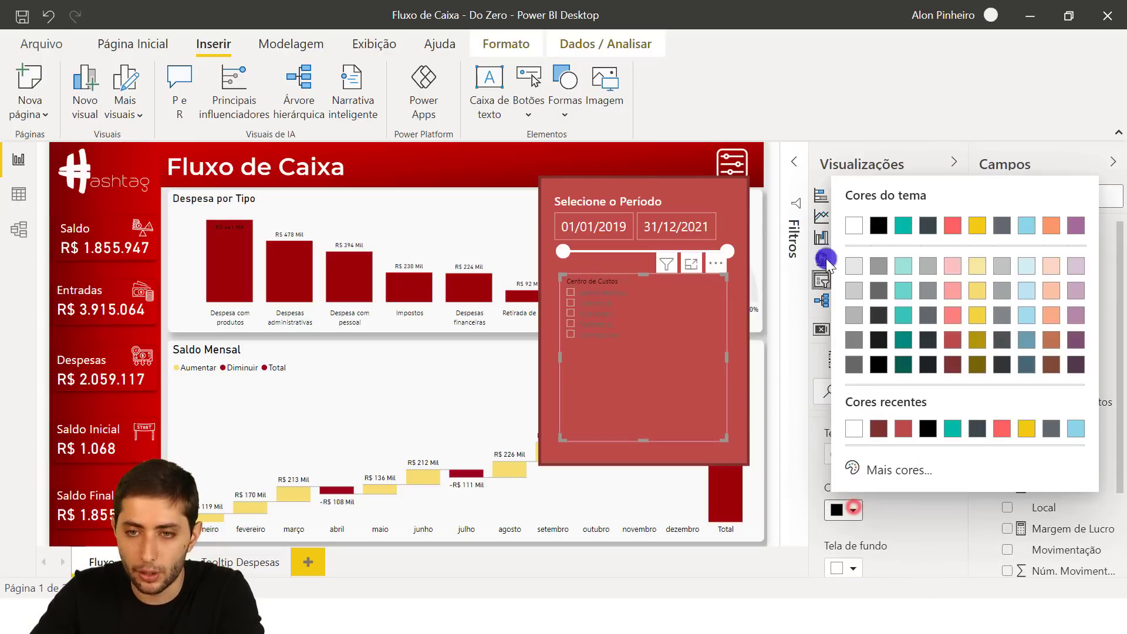
click(846, 228)
- Set the text size of the Centro de Custos slicer's header to 19 pt
scroll(911, 494, down, 2)
scroll(911, 494, down, 3)
scroll(931, 470, up, 2)
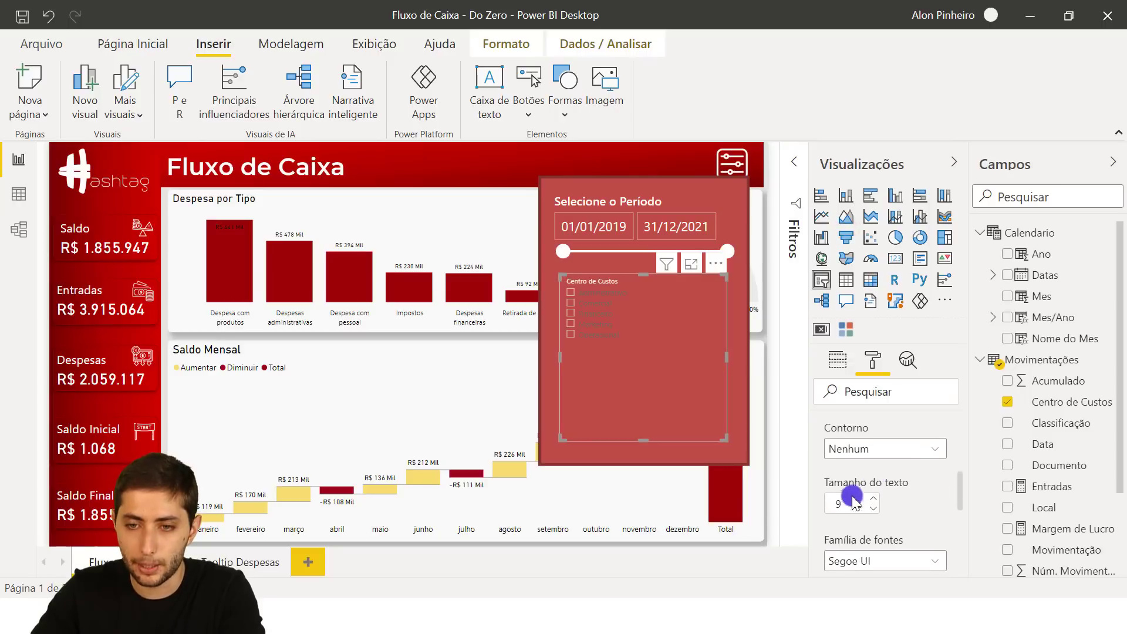
click(840, 504)
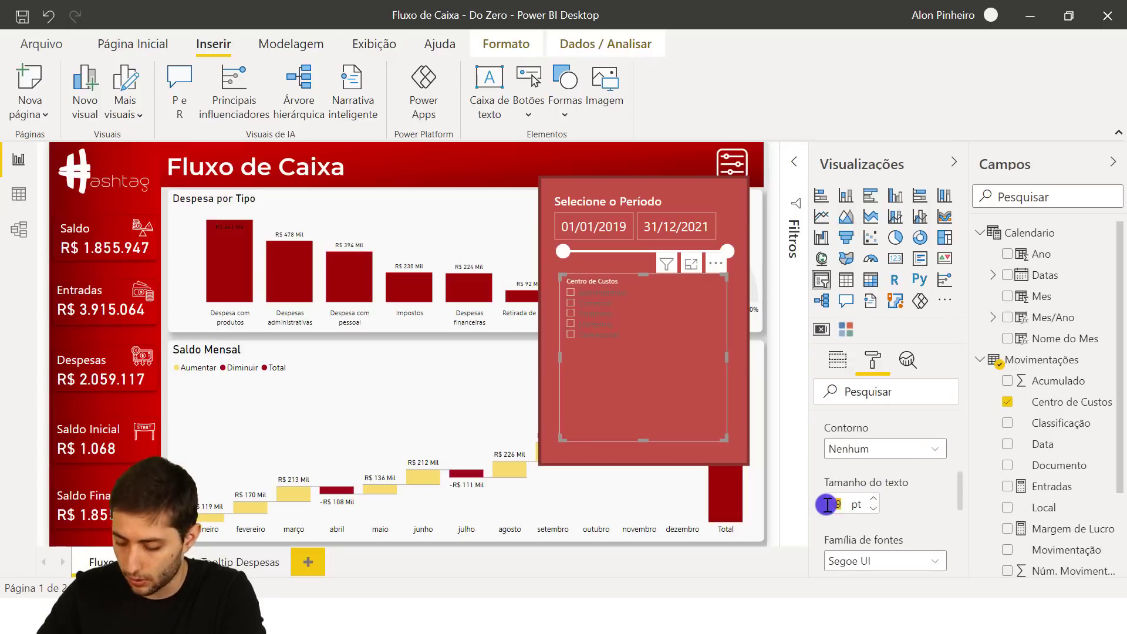
text(19)
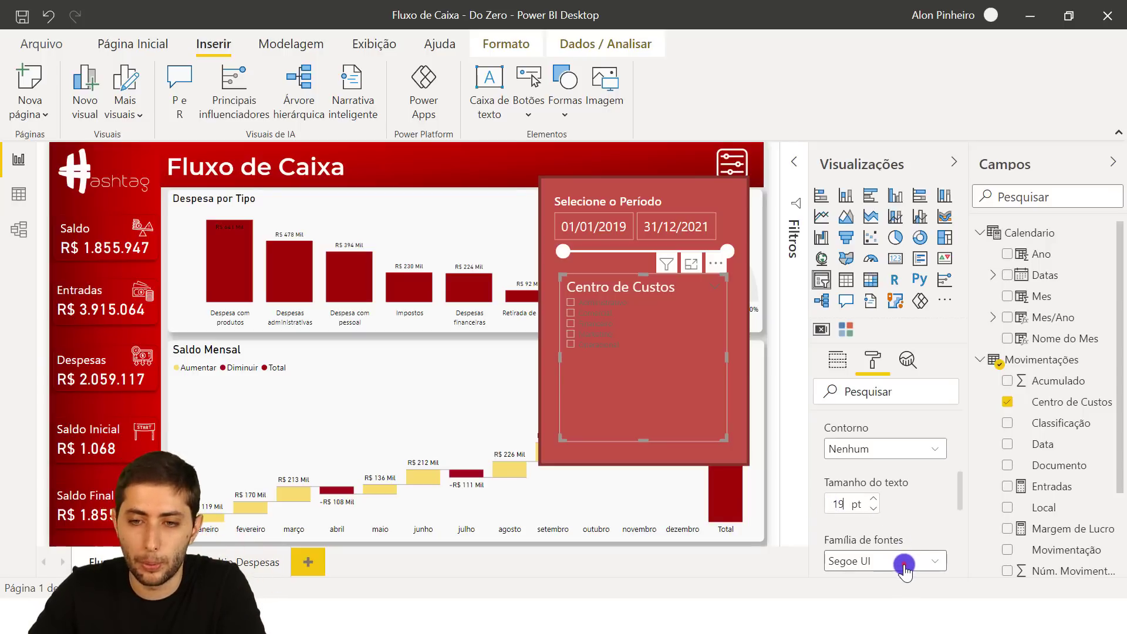
- Set the font family of the Centro de Custos slicer's header to Segoe UI Semibold
click(905, 564)
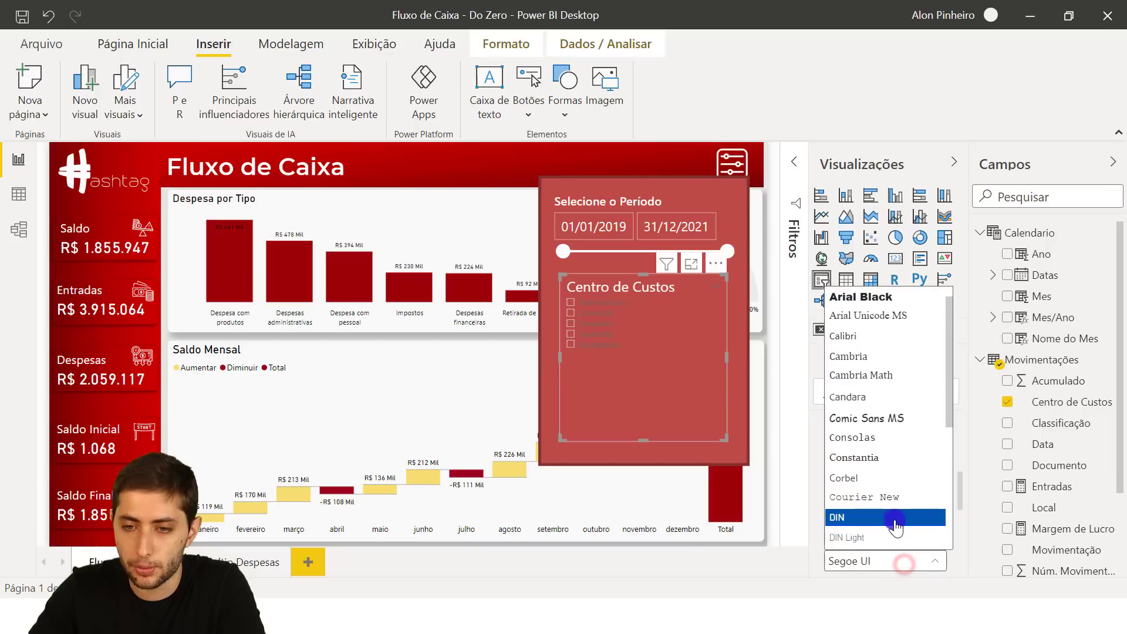
click(938, 567)
click(936, 566)
scroll(893, 428, down, 3)
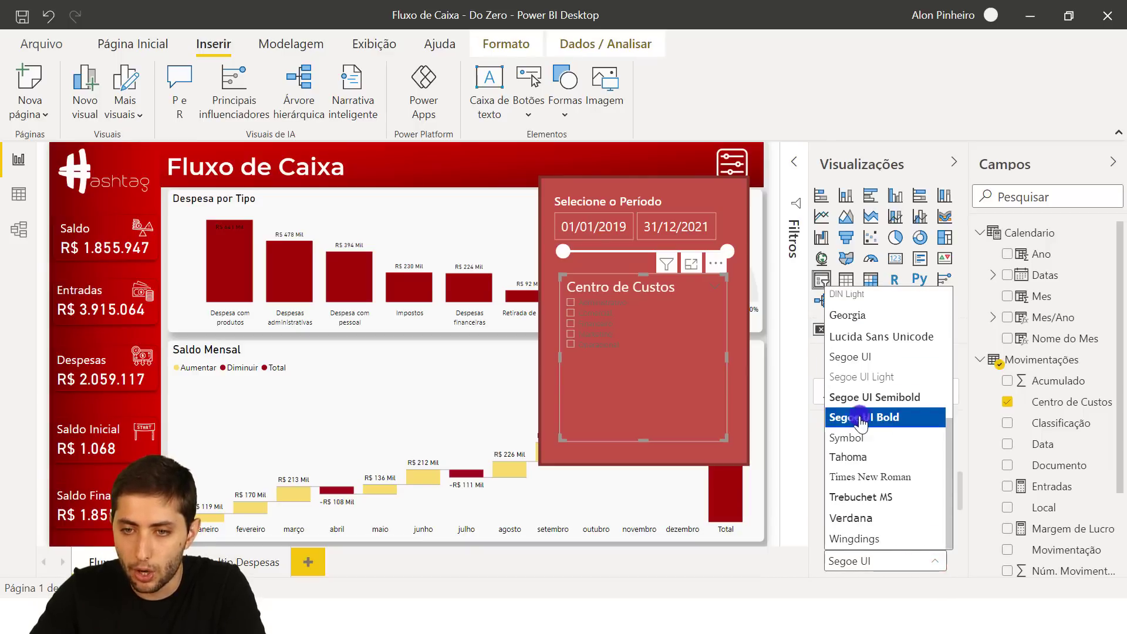
click(910, 398)
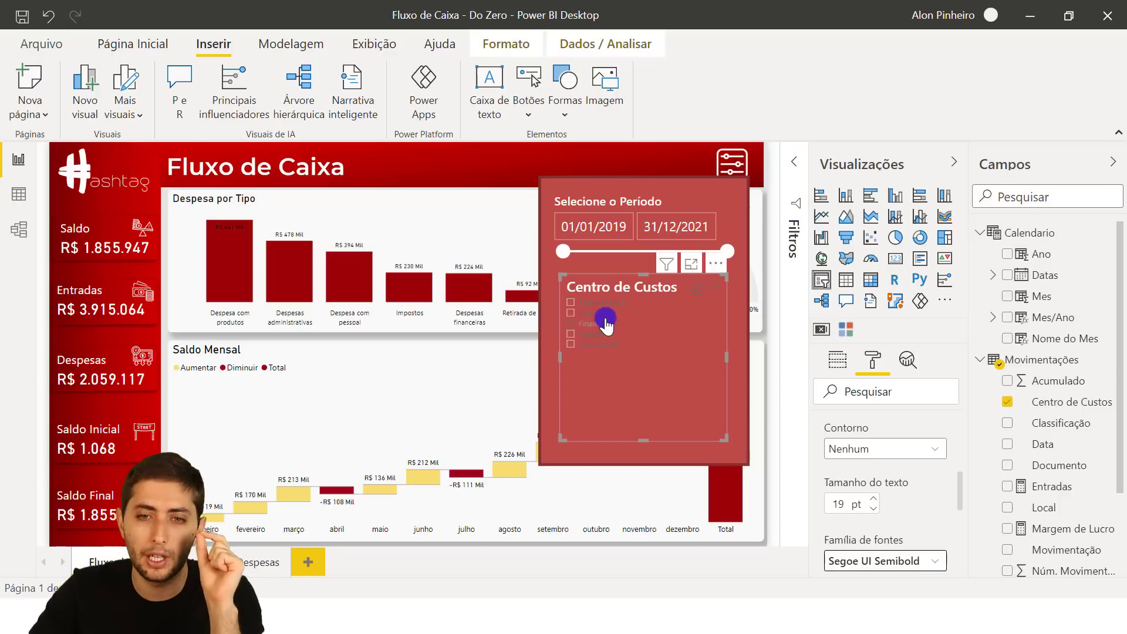
- Set the font colour of the Centro de Custos slicer's items to white
scroll(880, 431, up, 5)
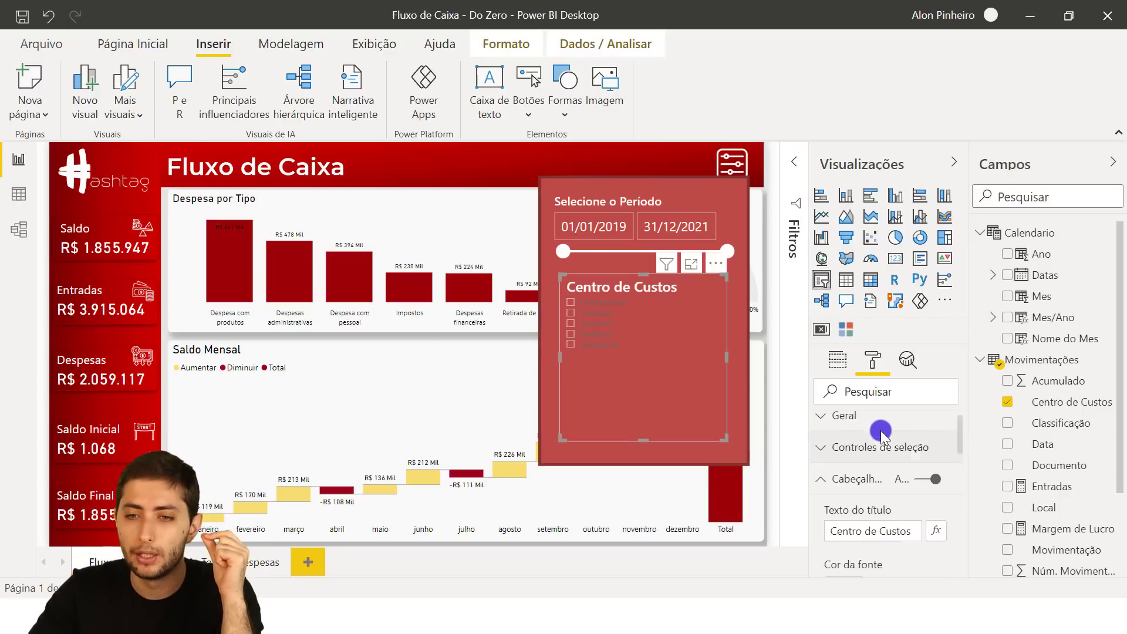
click(865, 518)
click(866, 491)
scroll(866, 493, down, 2)
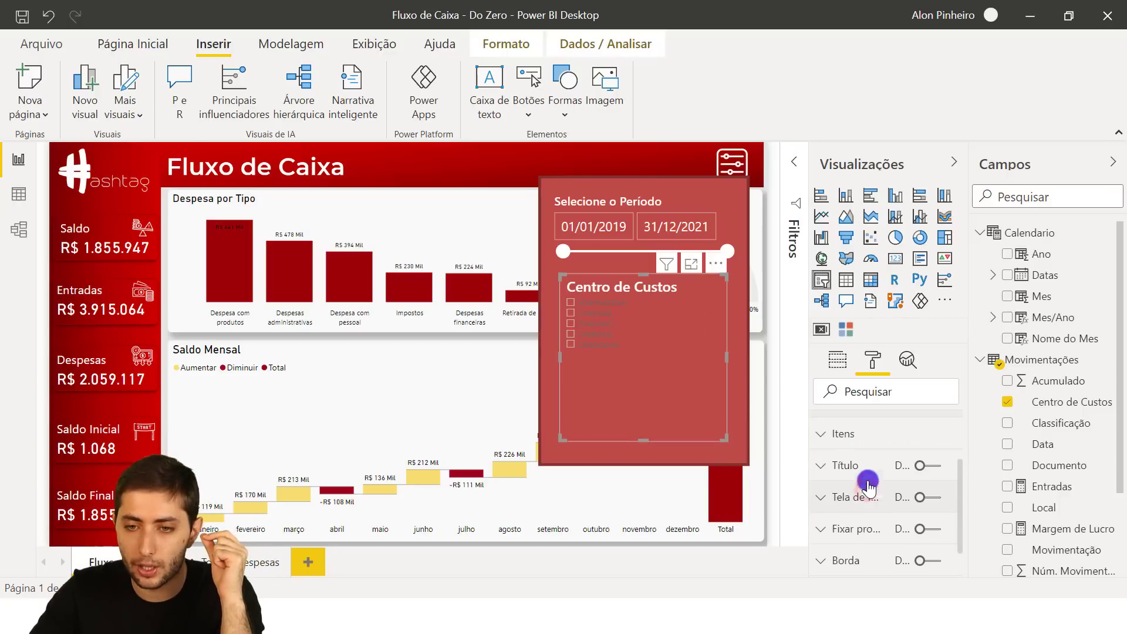
click(840, 435)
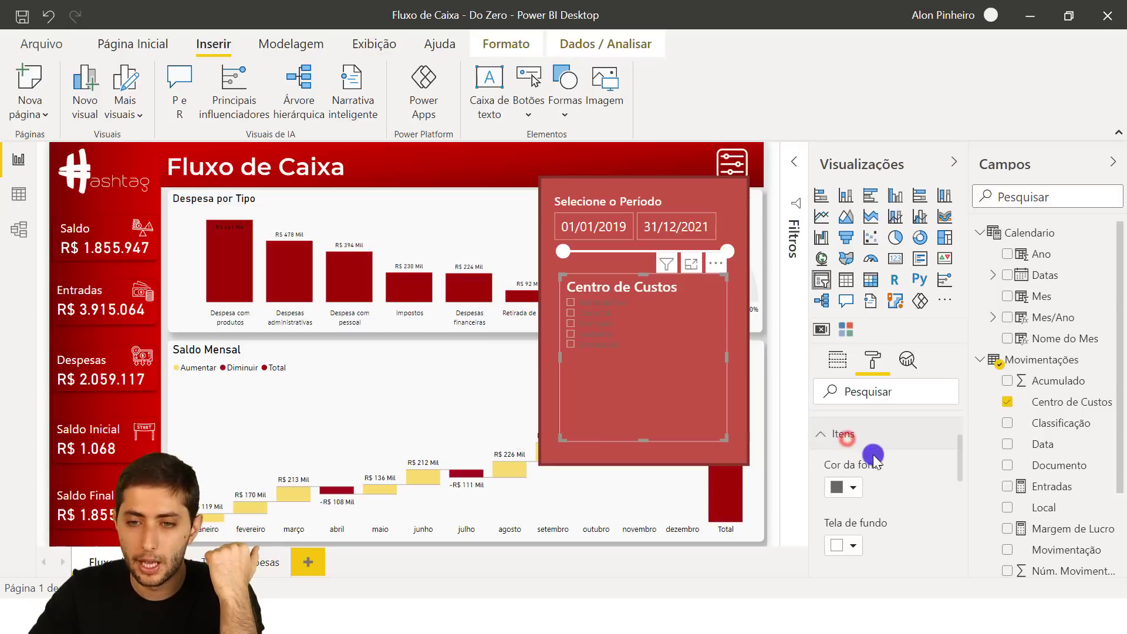
click(855, 486)
click(854, 206)
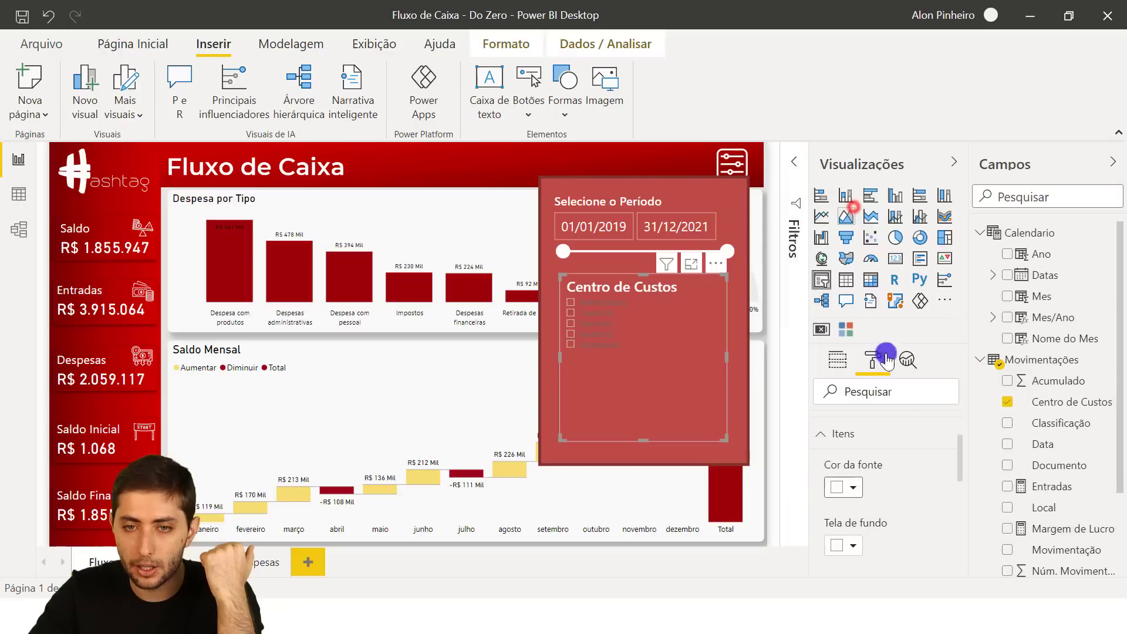
- Set the text size of the Centro de Custos slicer's items to 20 pt
scroll(924, 460, down, 3)
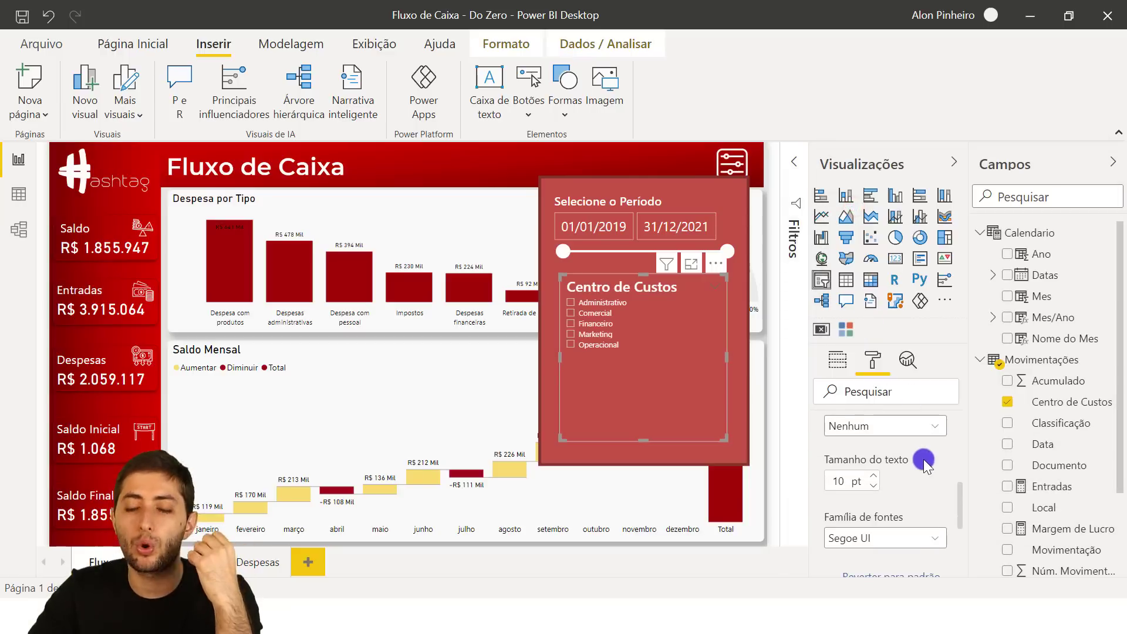
click(841, 481)
text(20)
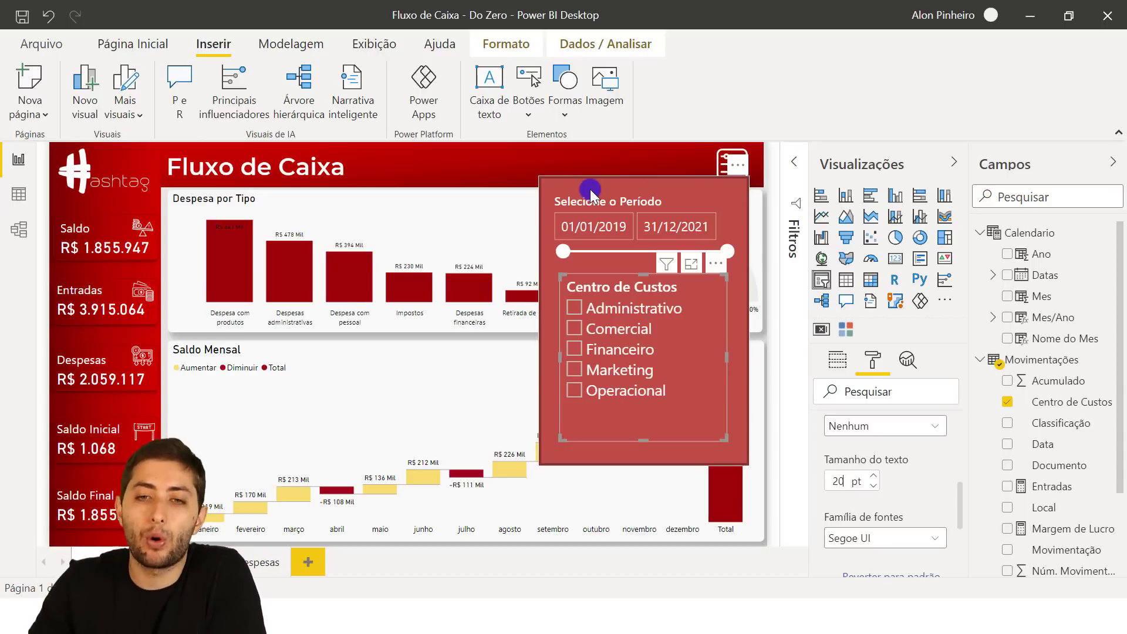
- Check the Fechar image file in the 07-07 folder, and return to the Fluxo de Caixa - Do Zero report
click(725, 79)
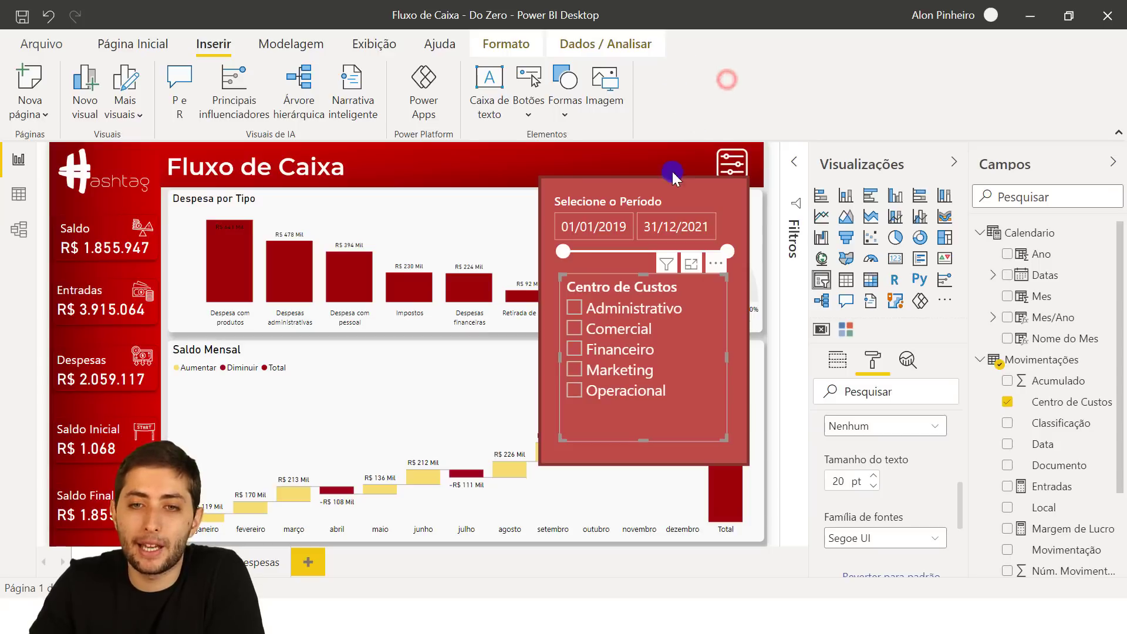
click(637, 147)
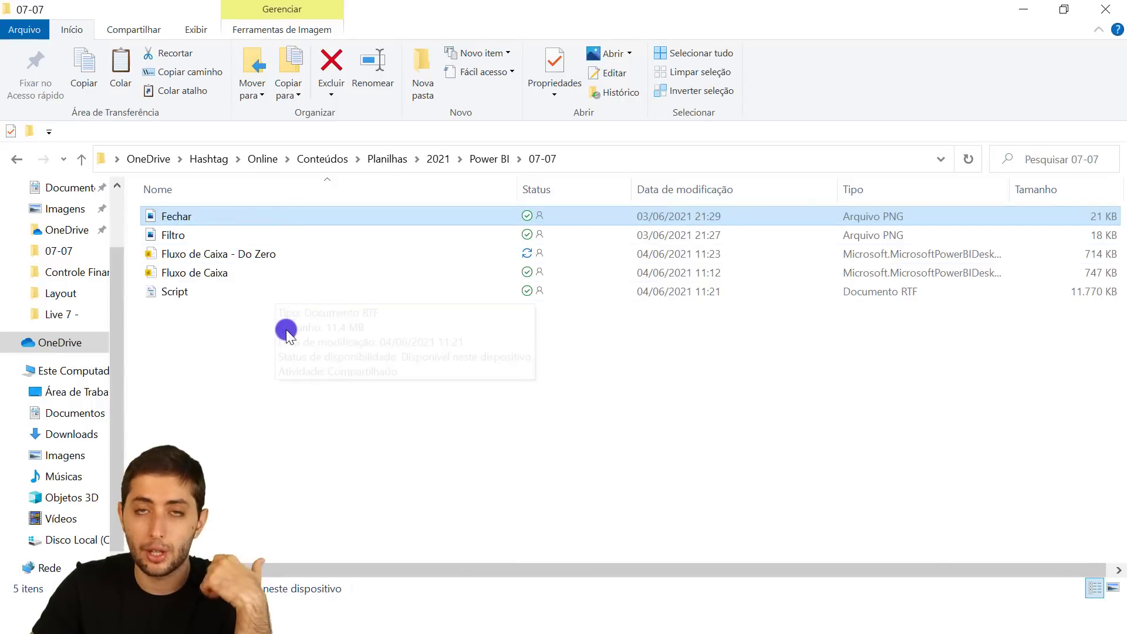
click(288, 334)
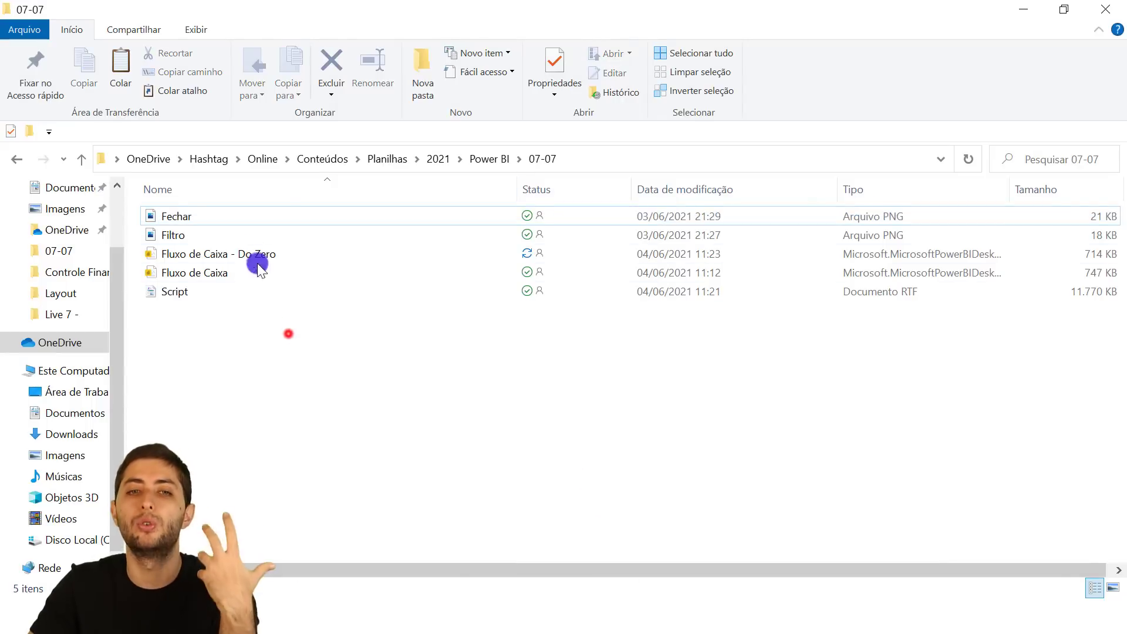
click(238, 212)
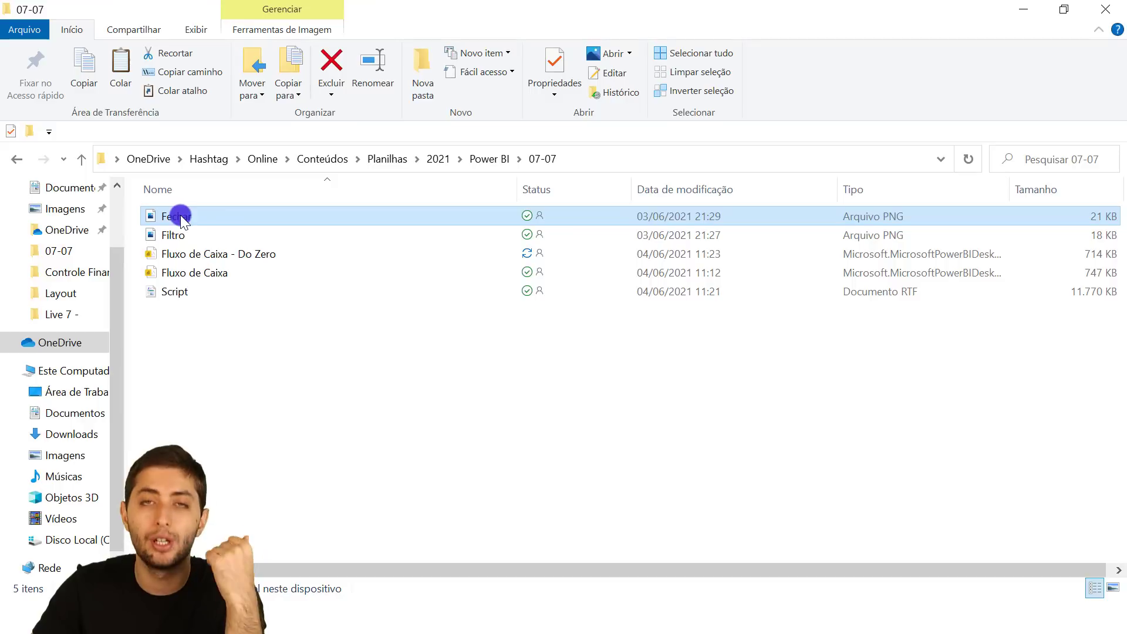
mouse_move(682, 573)
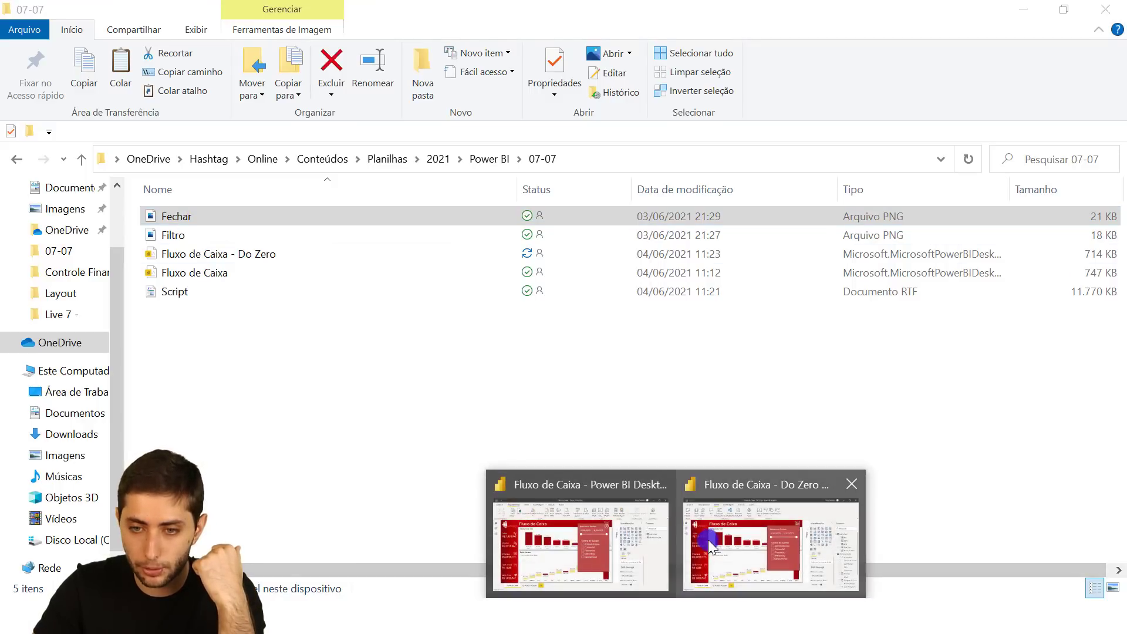
click(708, 540)
- Insert the Fechar image from the 07-07 folder on the Fluxo de Caixa page
click(198, 42)
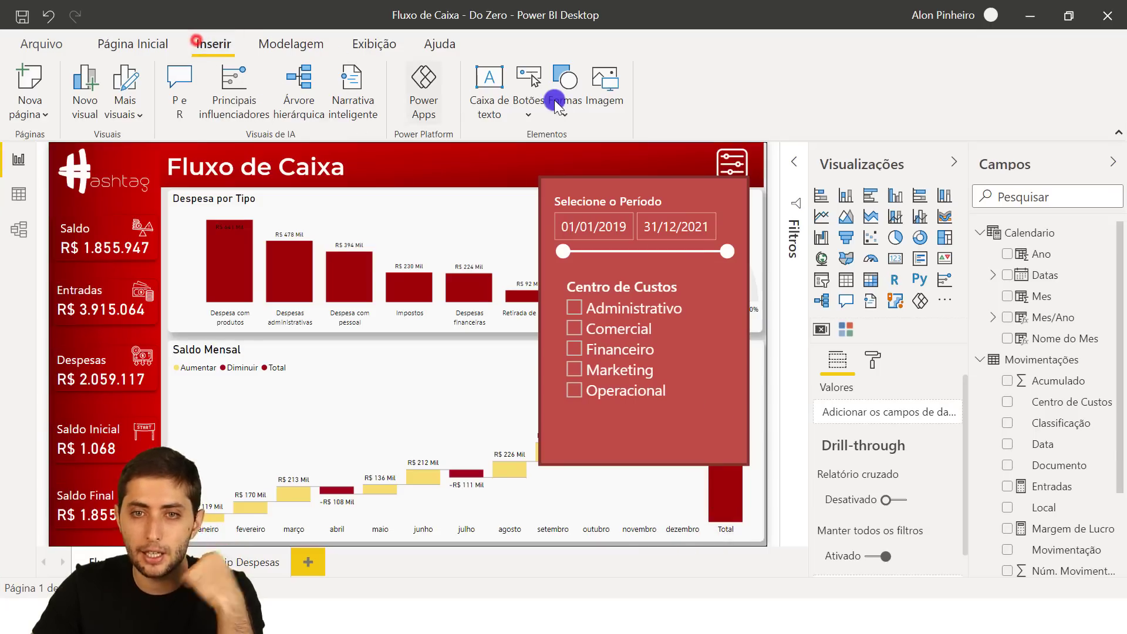
click(597, 107)
click(190, 122)
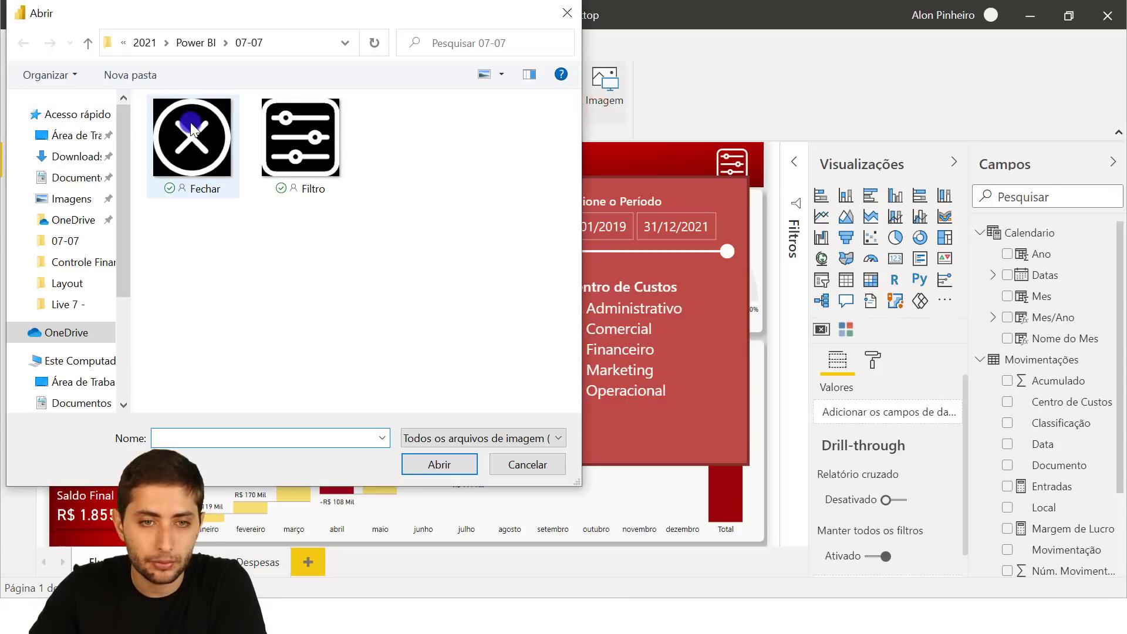
click(453, 461)
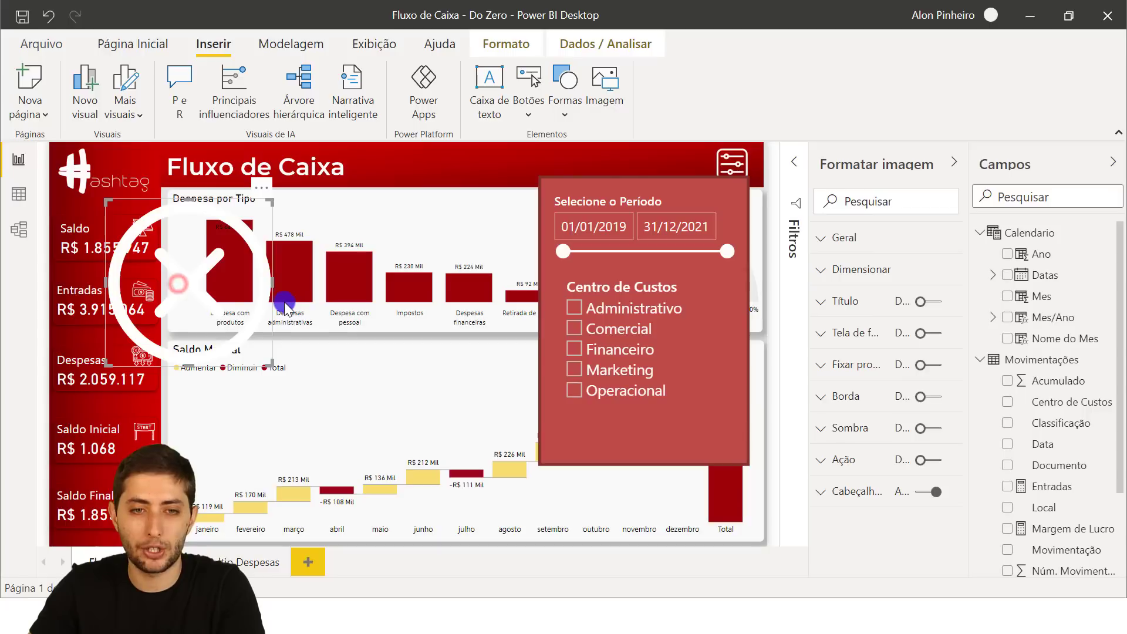
- Shrink the close icon and place it in the upper-right corner of the red filter panel, and save the report
drag(209, 288, 678, 267)
drag(586, 348, 716, 210)
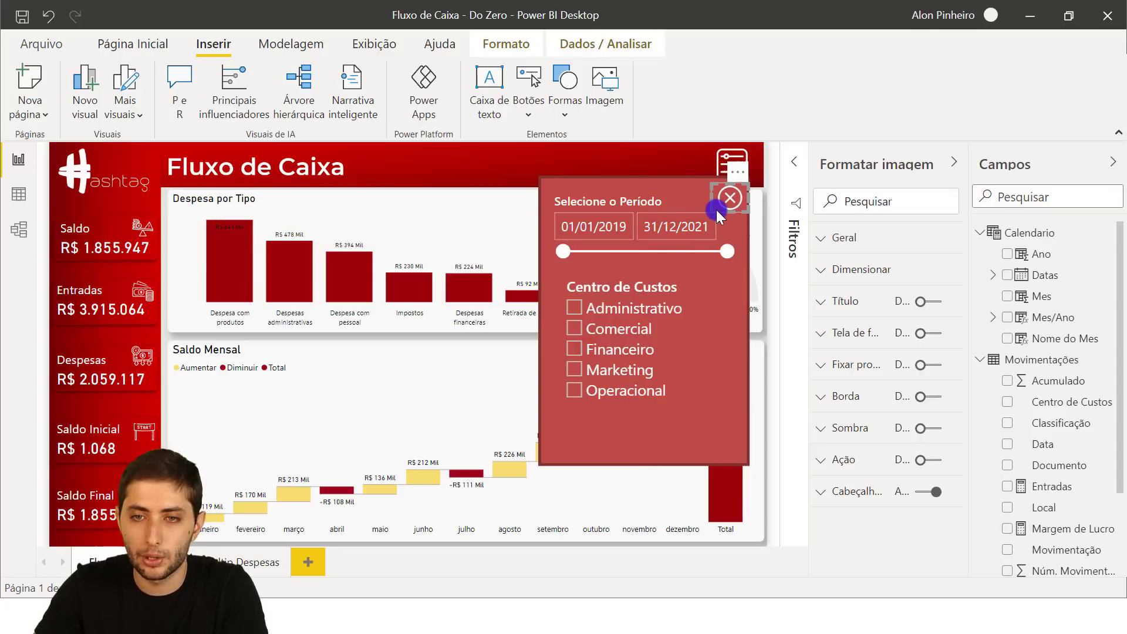
click(656, 149)
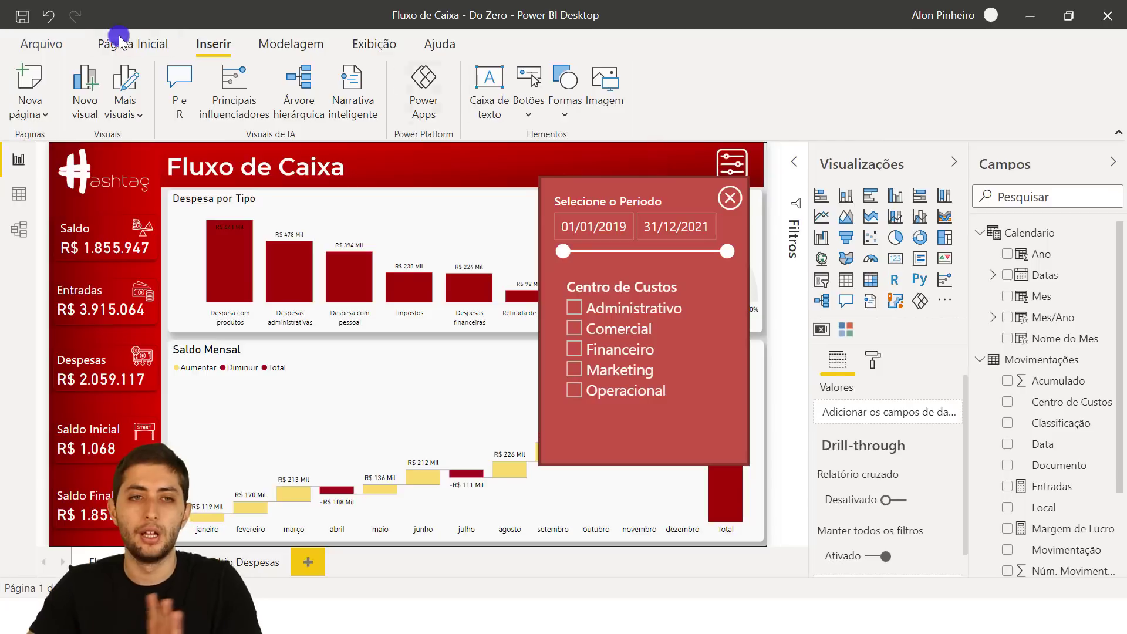
click(19, 15)
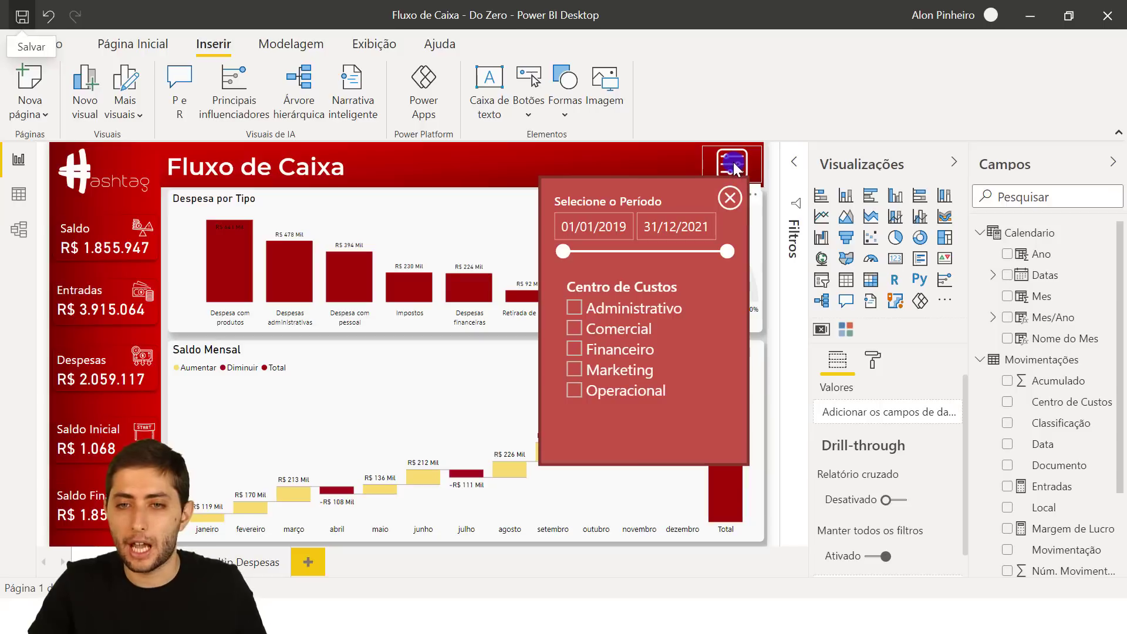
- Show the bookmarks (Indicadores) and selection (Seleção) panes beside the report page
click(728, 197)
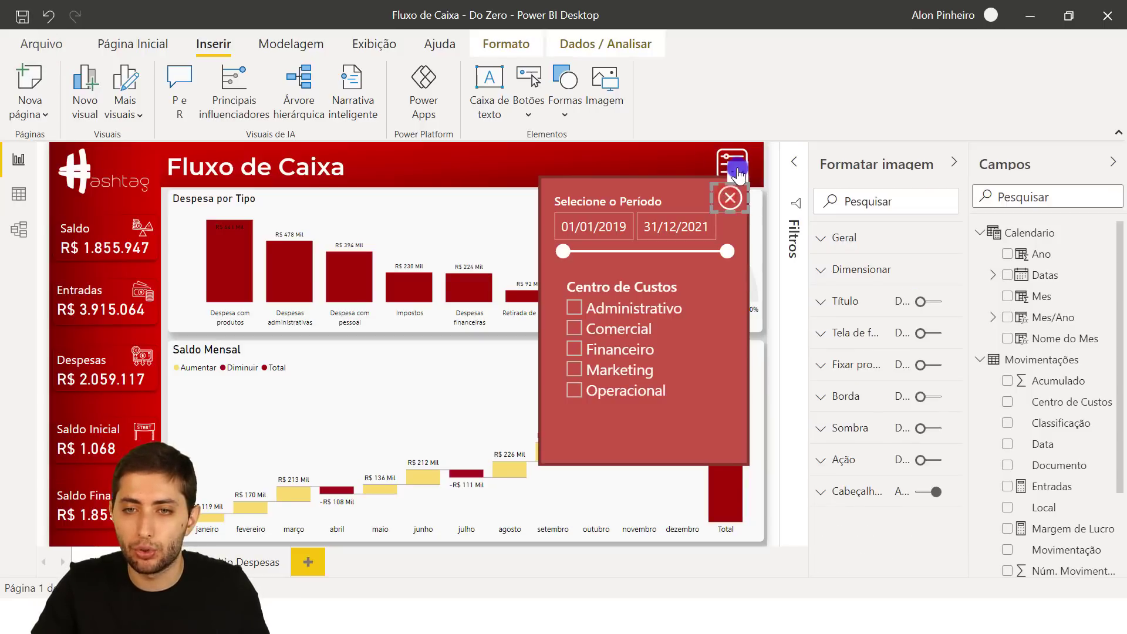
click(675, 160)
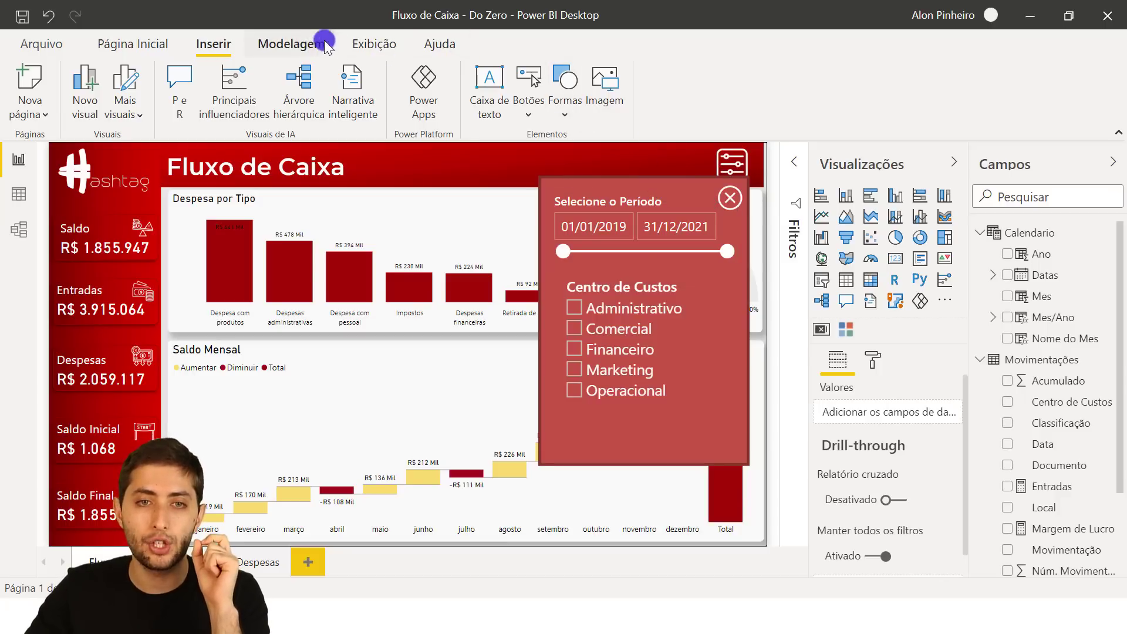
click(377, 47)
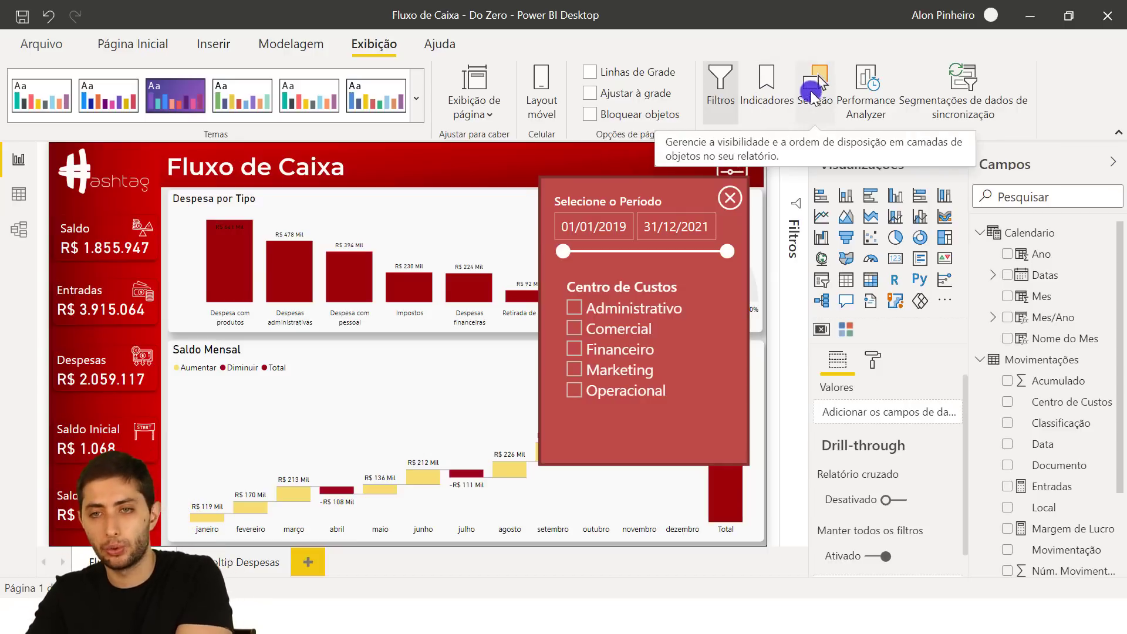
click(779, 95)
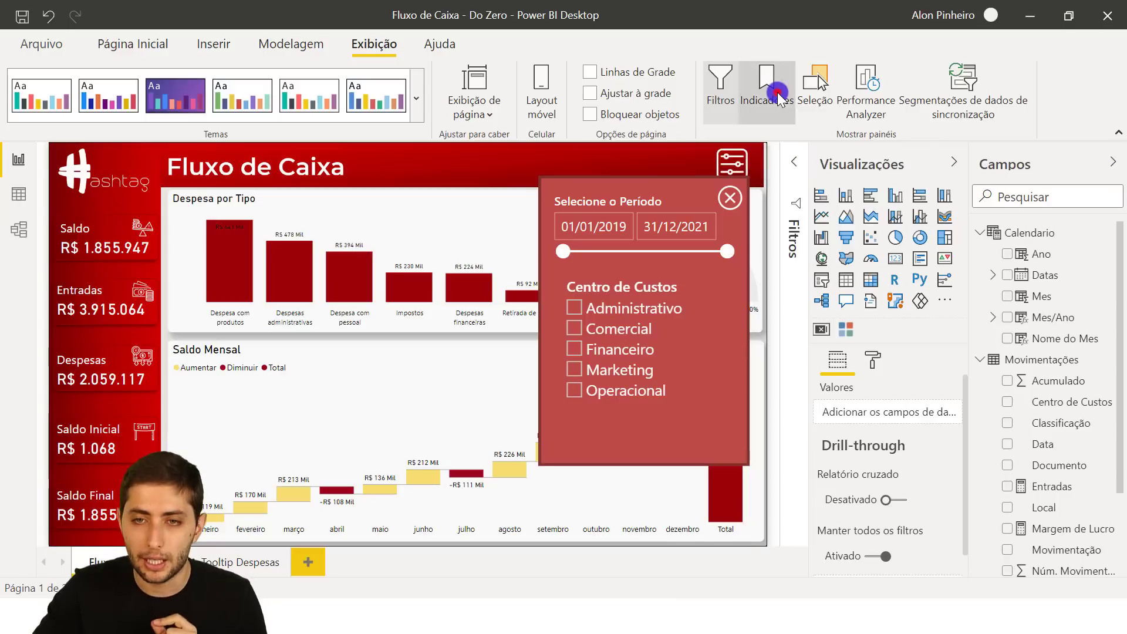
click(821, 86)
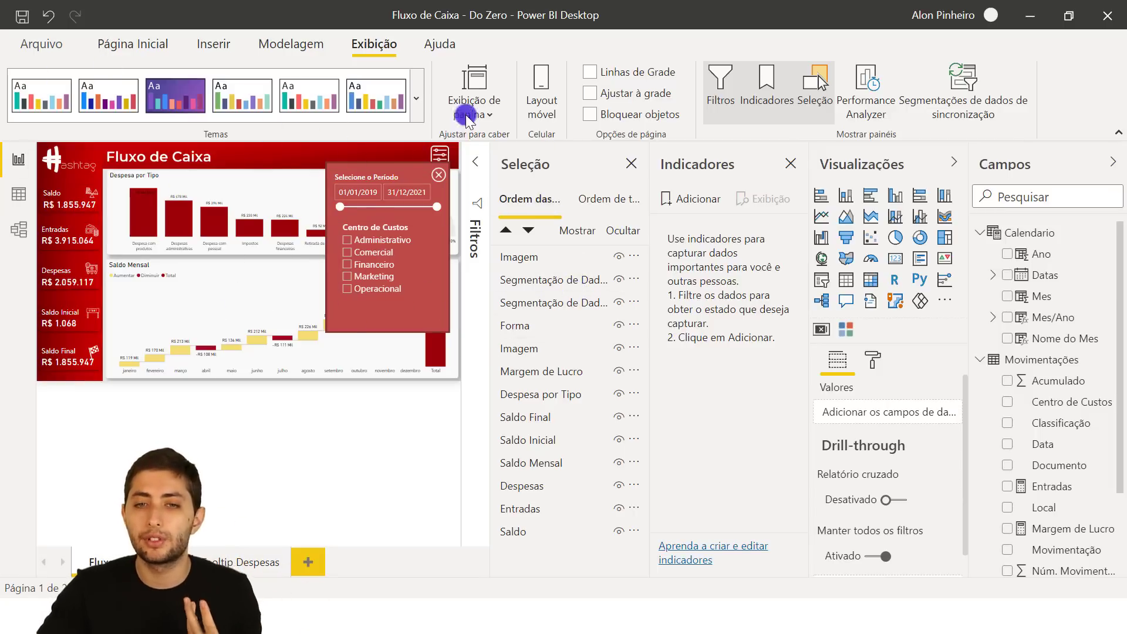
- Match the close icon, both slicers and the background shape to their entries in the layer order
click(556, 258)
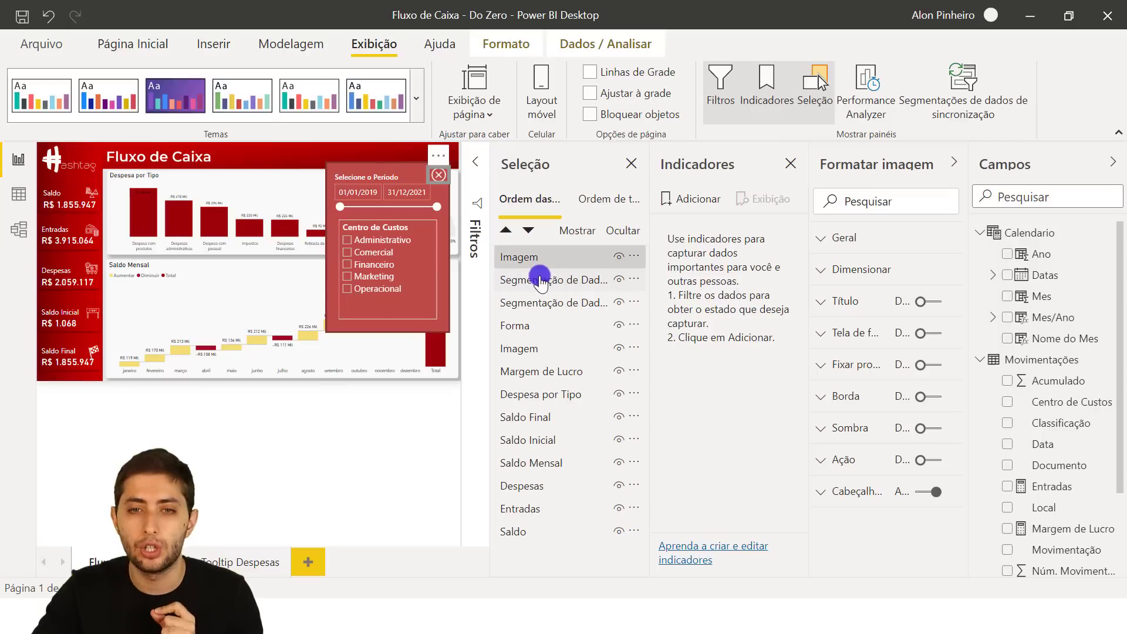
click(541, 280)
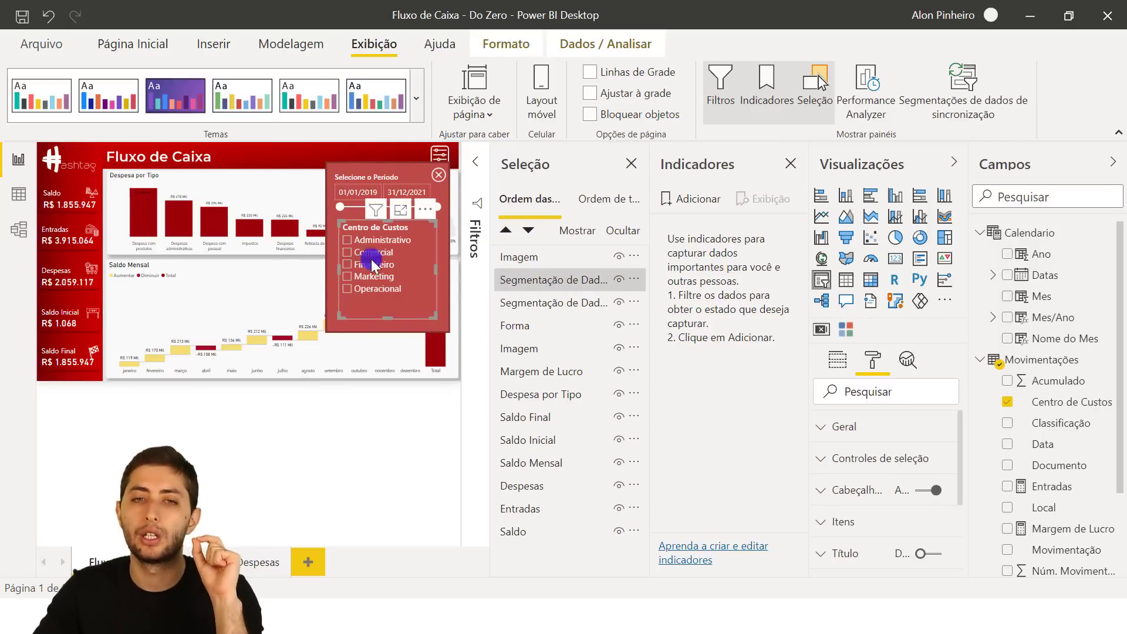
click(388, 222)
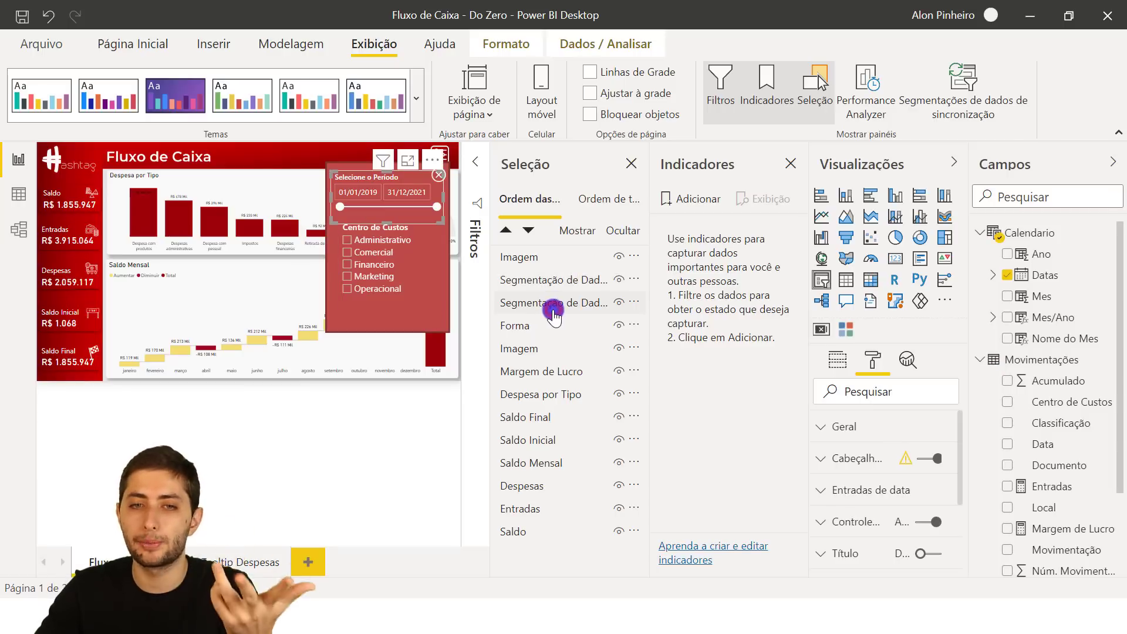
click(549, 327)
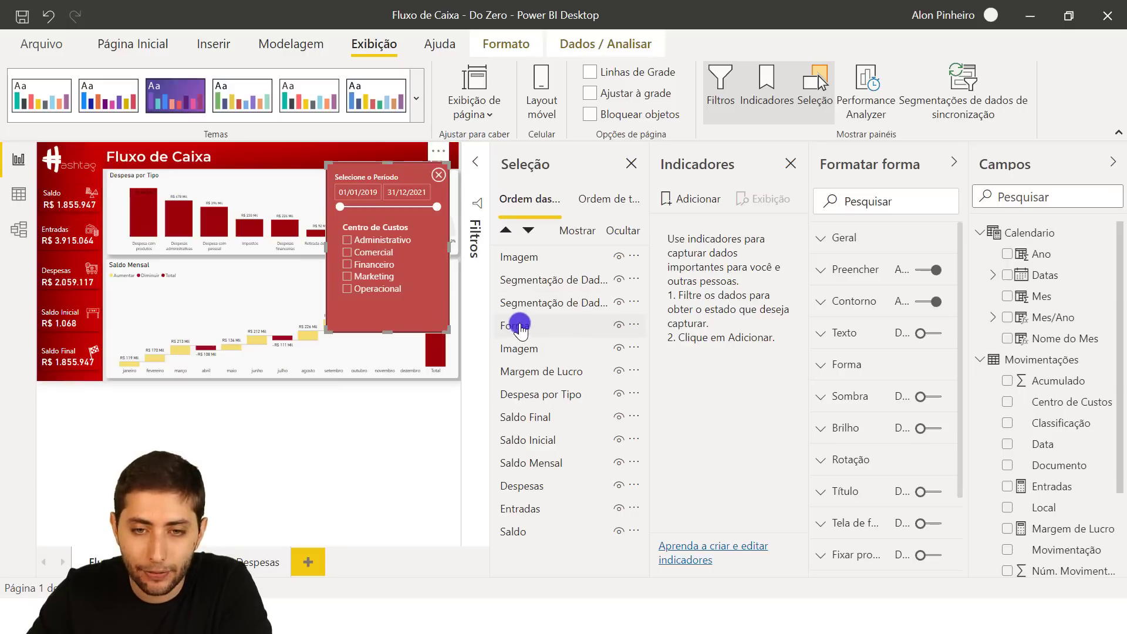
- Send the red background shape behind all other visuals, and return it to just below the two slicers
drag(521, 329, 517, 536)
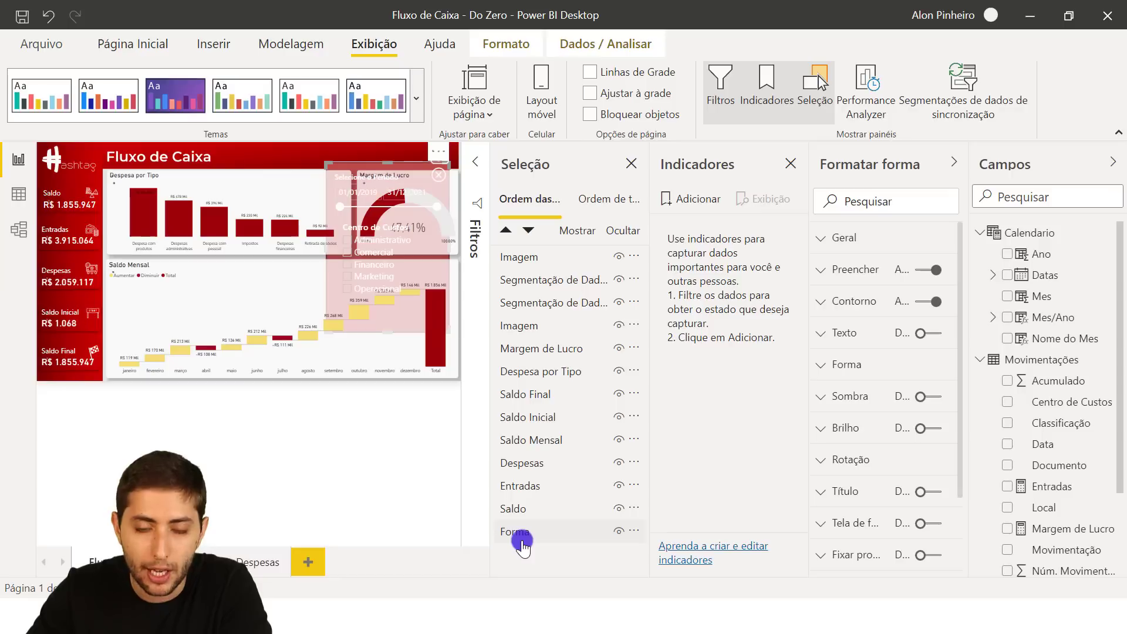
click(278, 149)
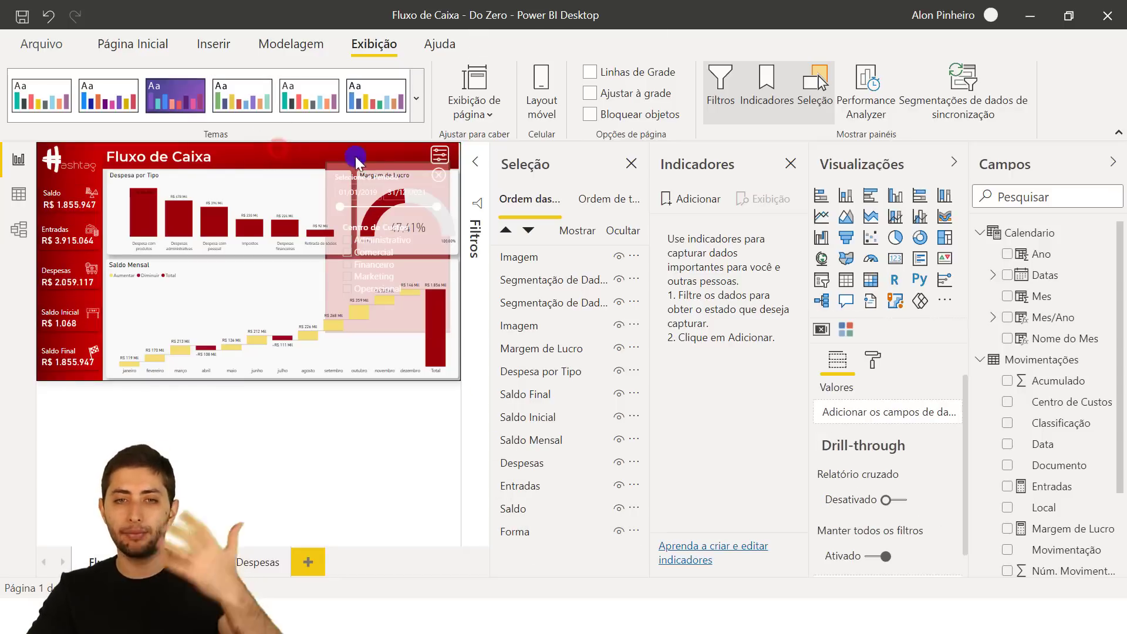
click(549, 535)
drag(549, 535, 546, 327)
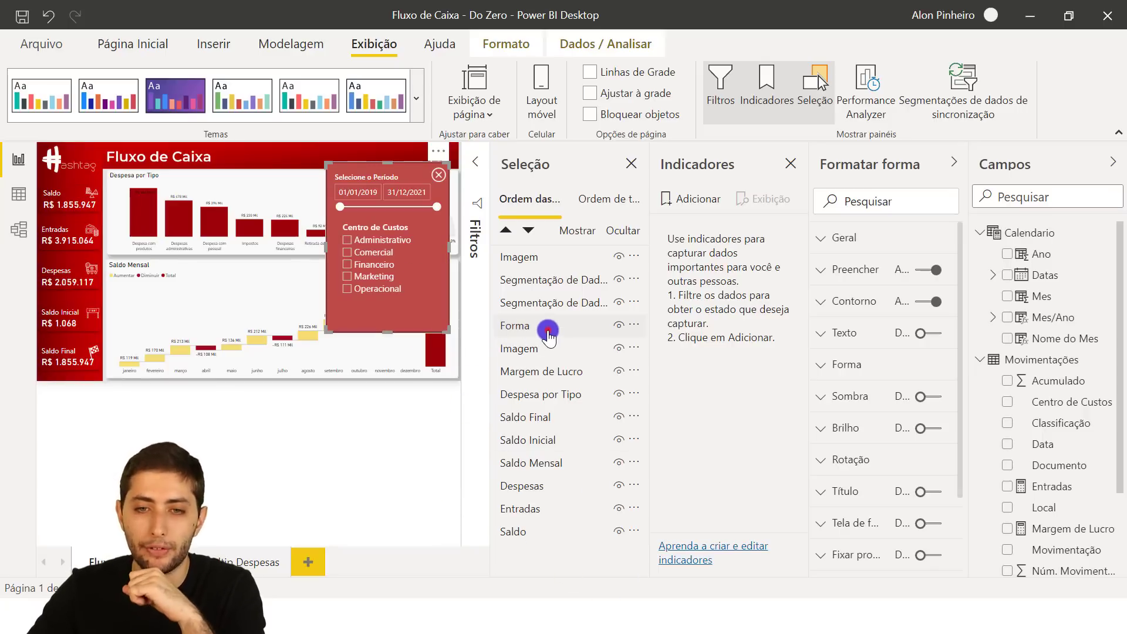
- Bring the red background shape to the front of all visuals, and put it back directly beneath the slicers
drag(548, 327, 540, 257)
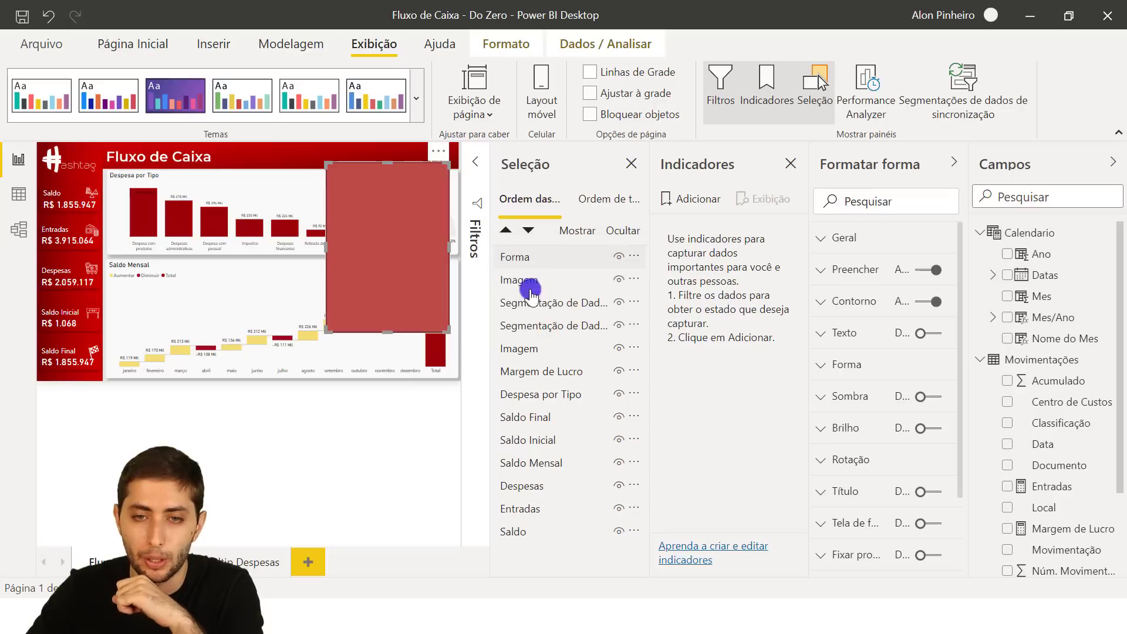
click(386, 471)
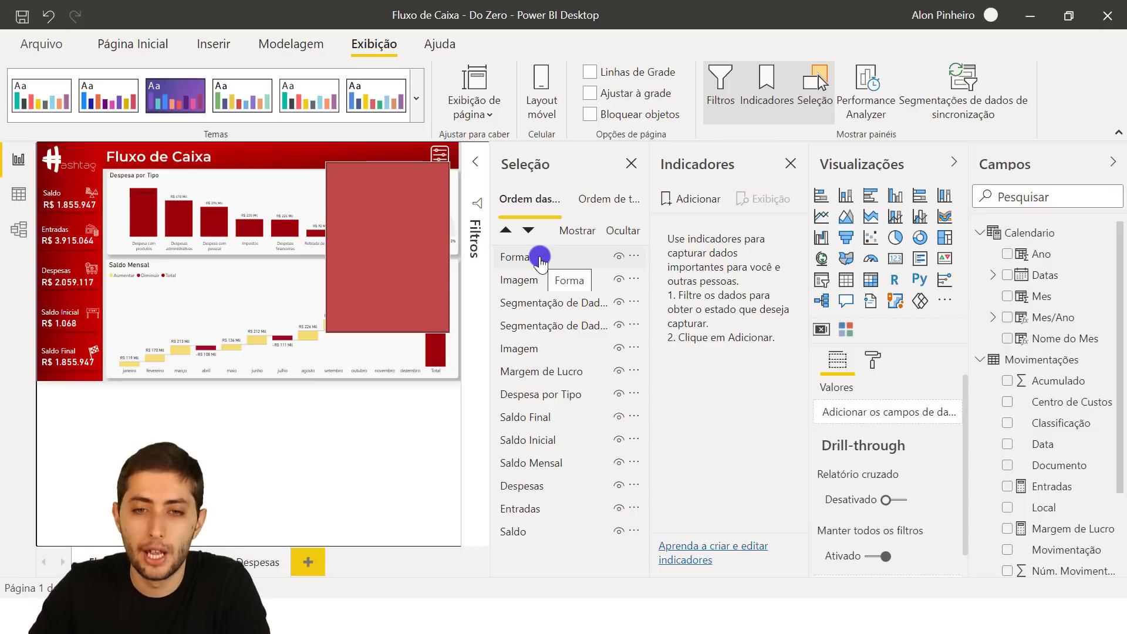
drag(541, 261, 551, 329)
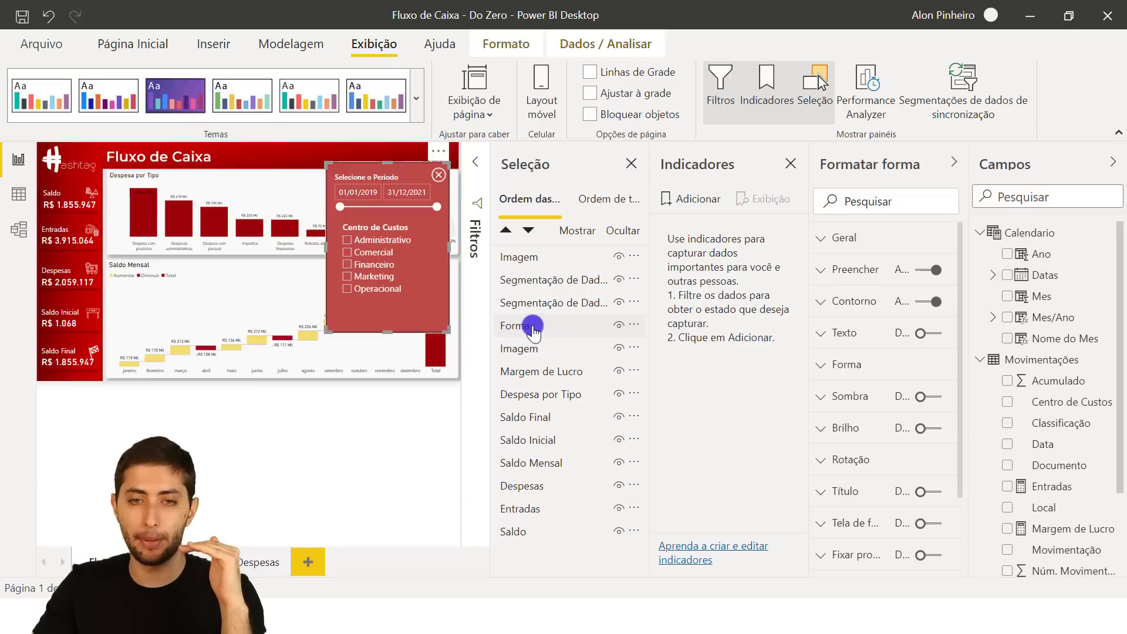
- Compare the background shape's position in the layer order with that of the two slicers above it
click(534, 329)
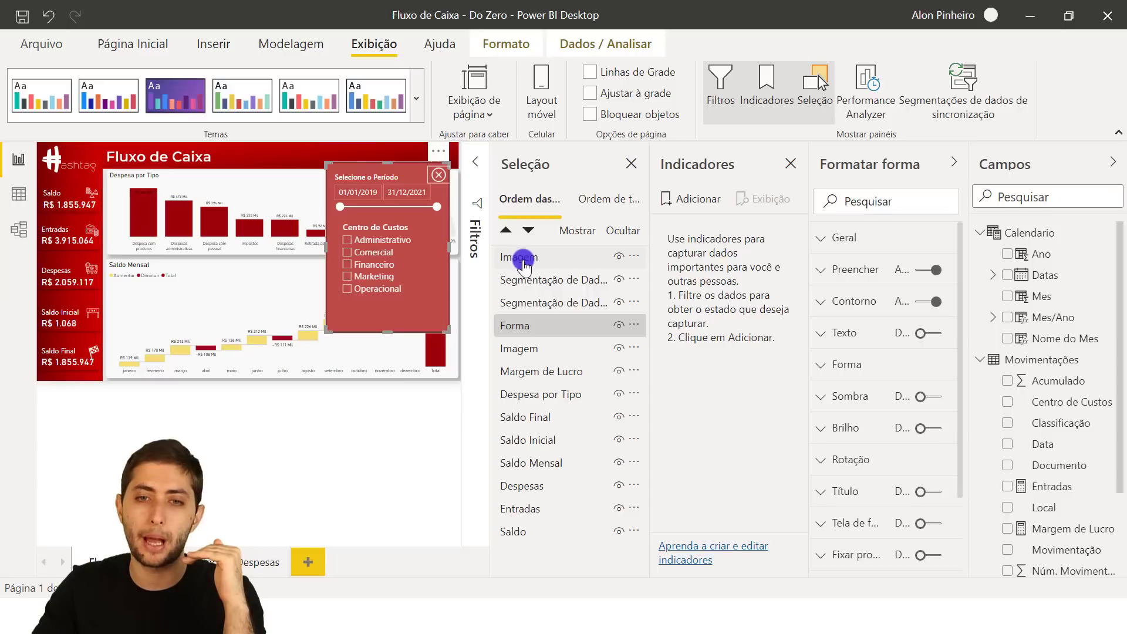
click(548, 279)
click(547, 303)
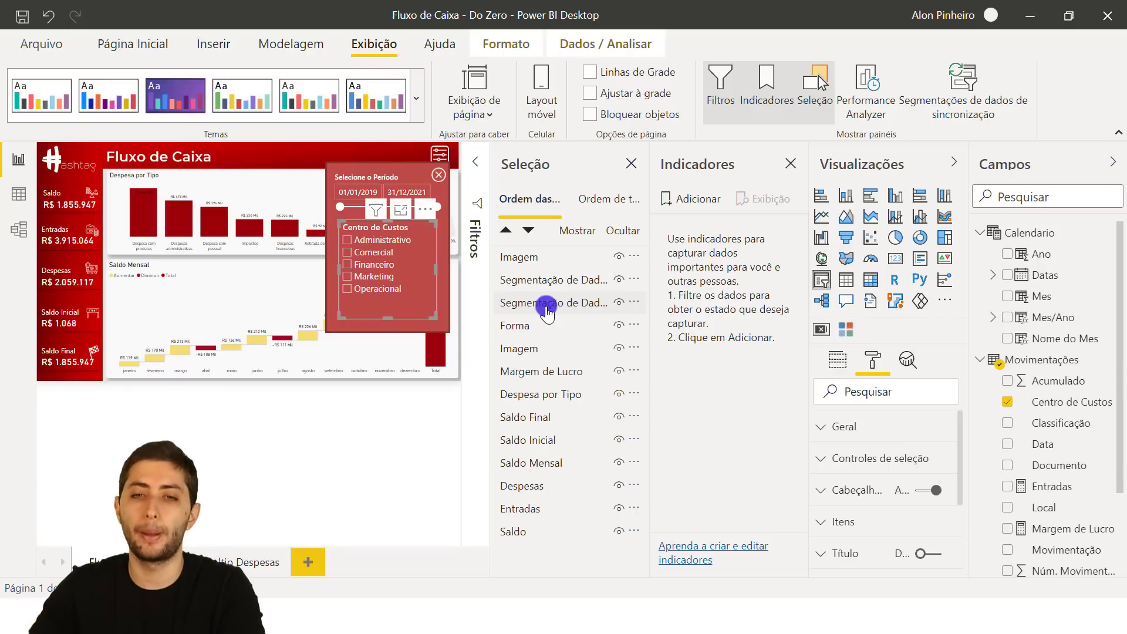
click(546, 278)
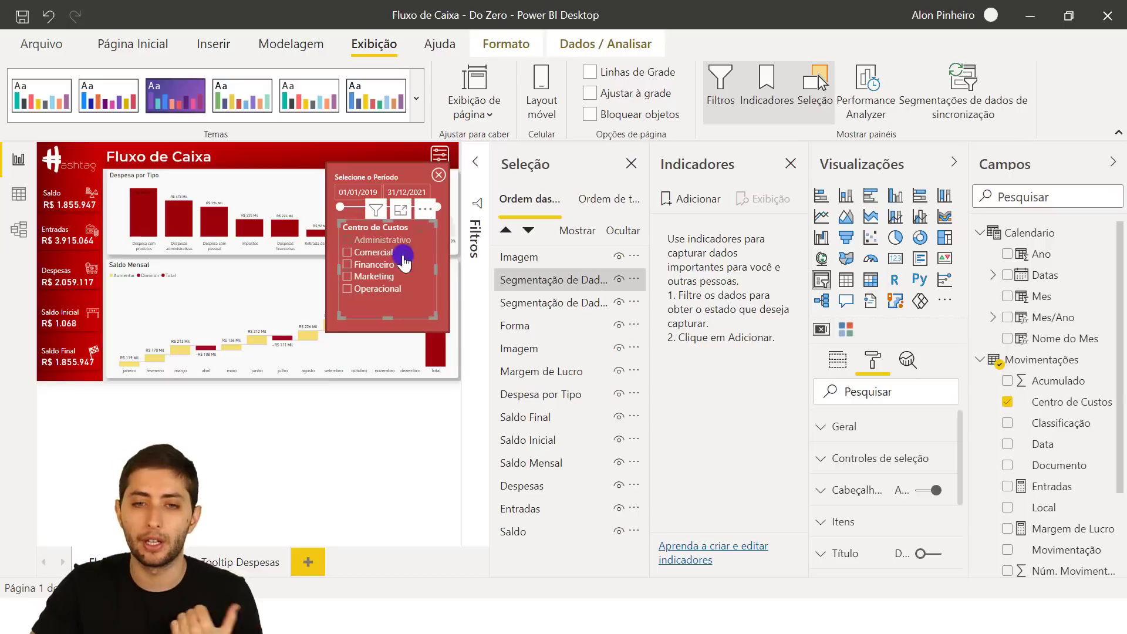
- Raise the background shape above the close icon once more, return it below the slicers, and clear the selection
drag(518, 325, 517, 258)
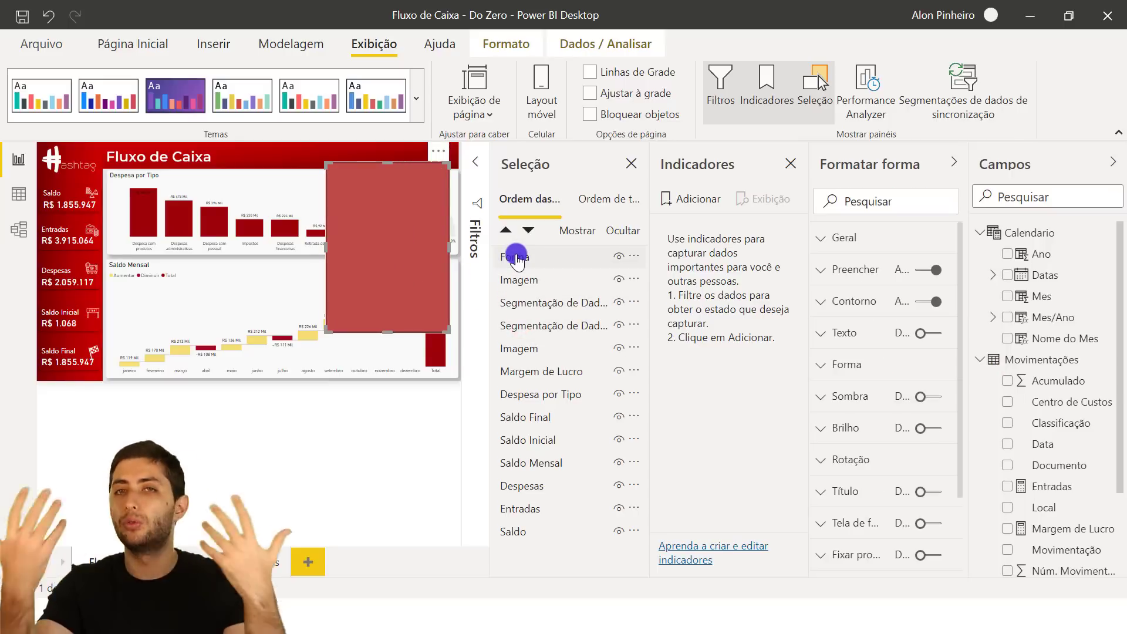
drag(516, 258, 567, 351)
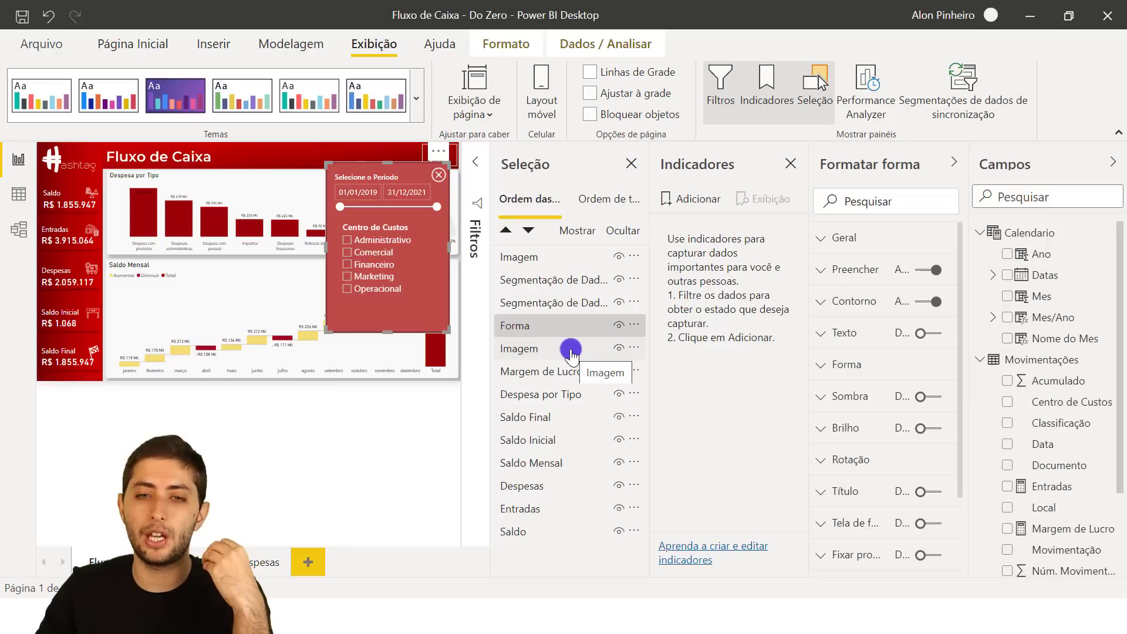
click(532, 330)
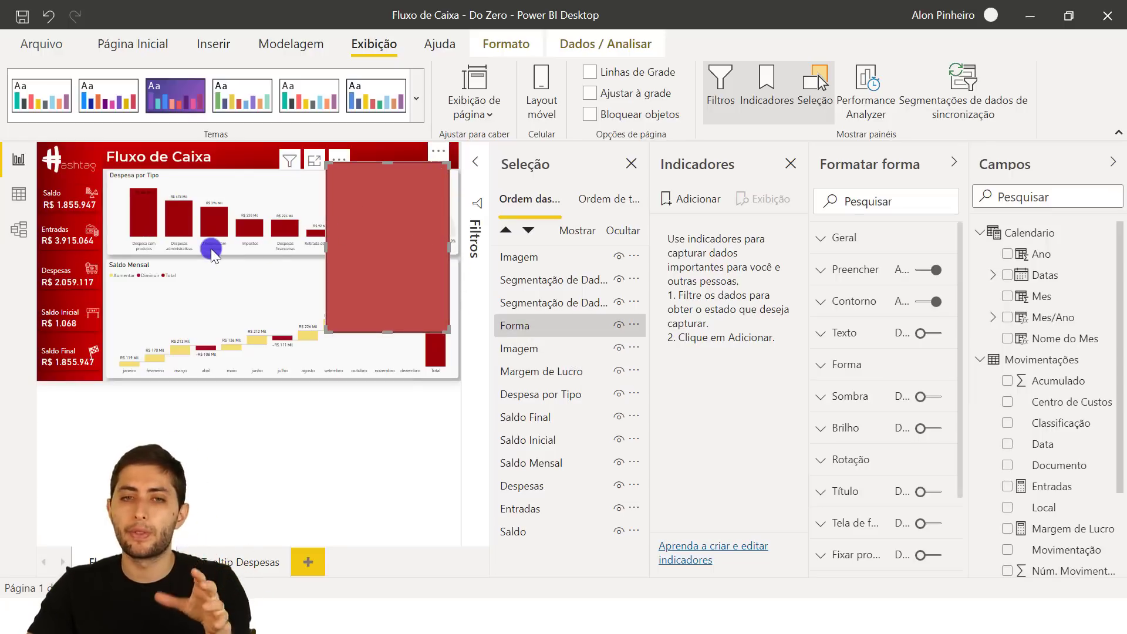
click(368, 498)
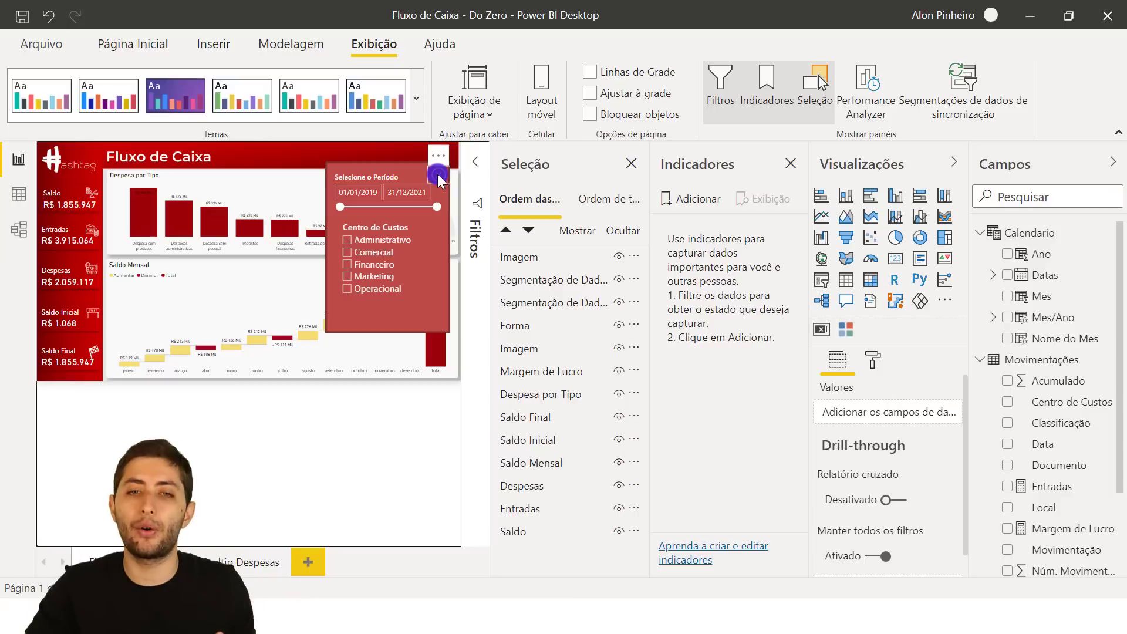
- Examine the filter panel's elements one by one: the close icon, the two slicers and the red background shape
click(551, 280)
click(555, 262)
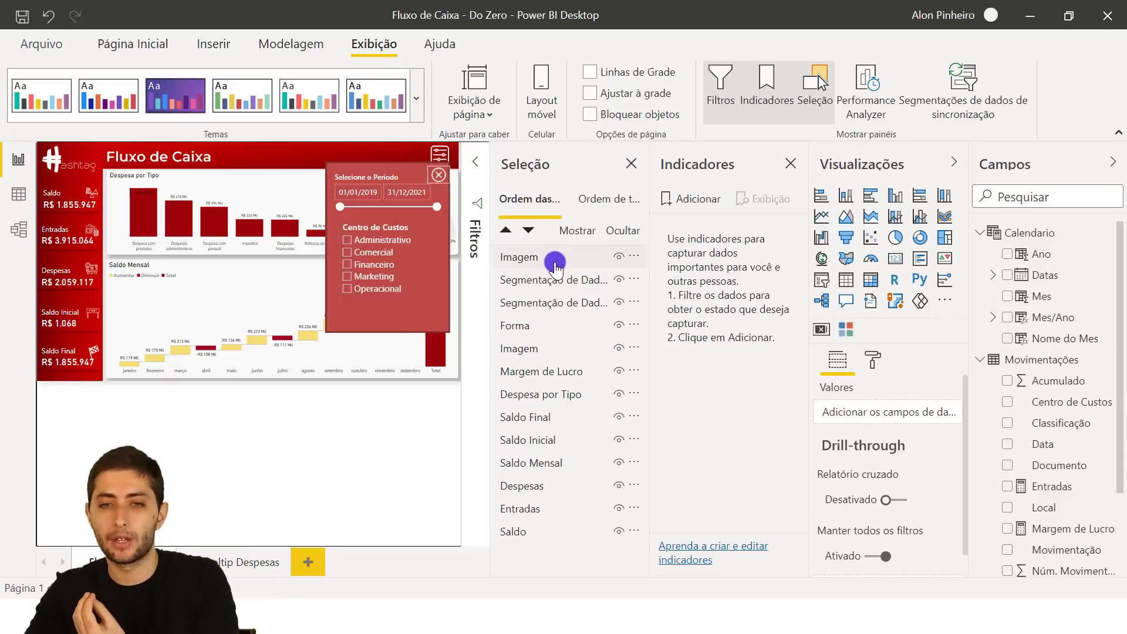
click(555, 262)
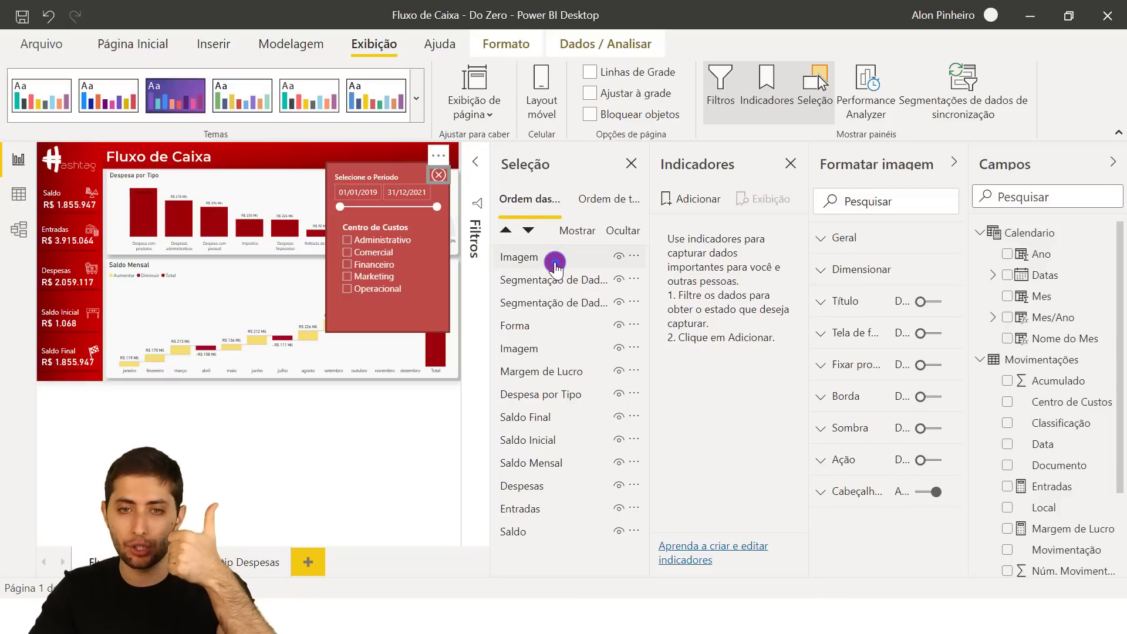
click(556, 277)
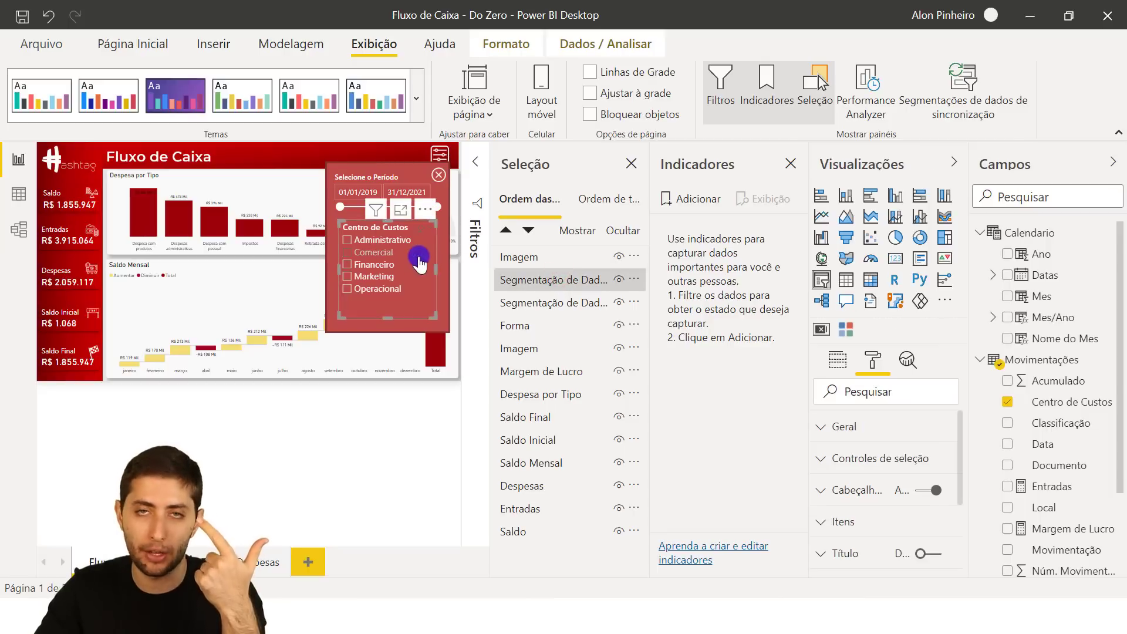
click(550, 300)
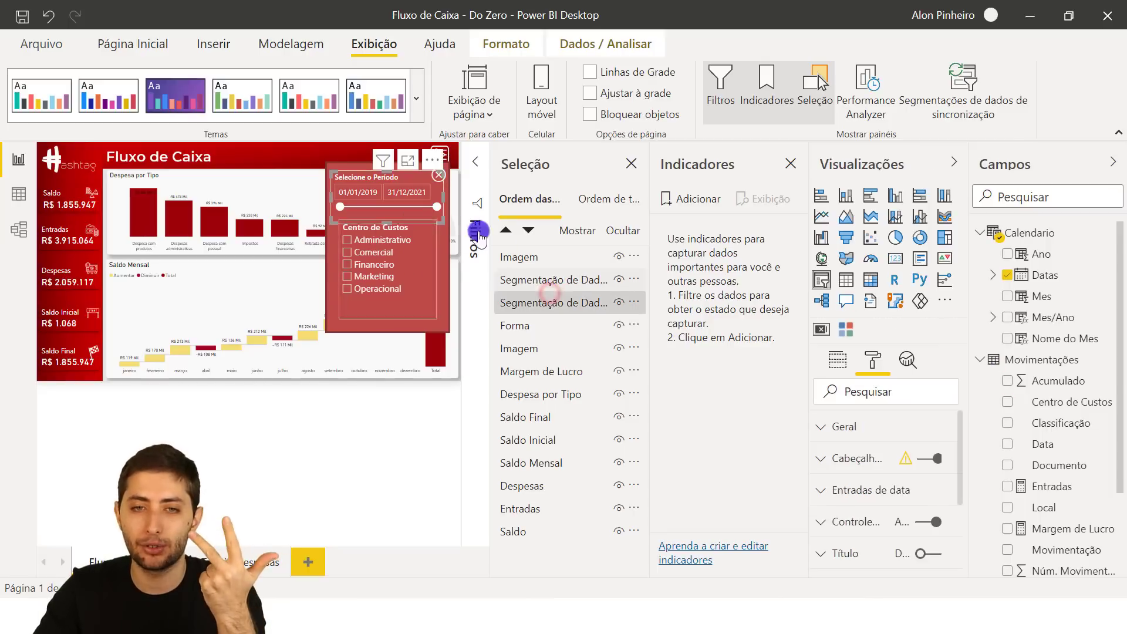
click(541, 325)
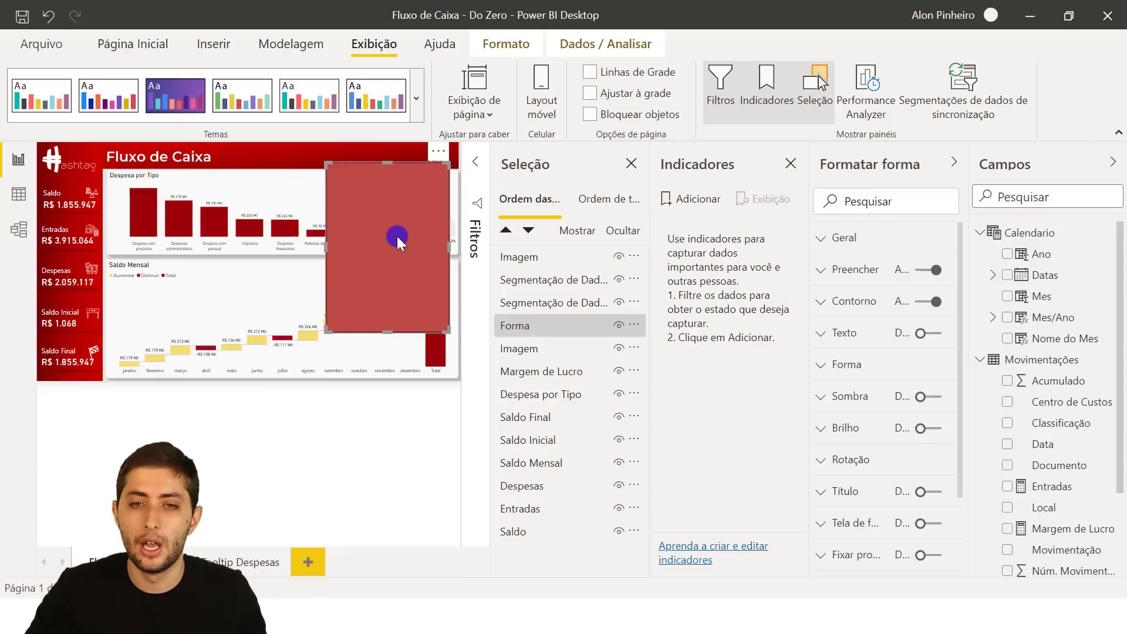
- Select the close icon through the background shape as one range, and clear the selection
click(543, 267)
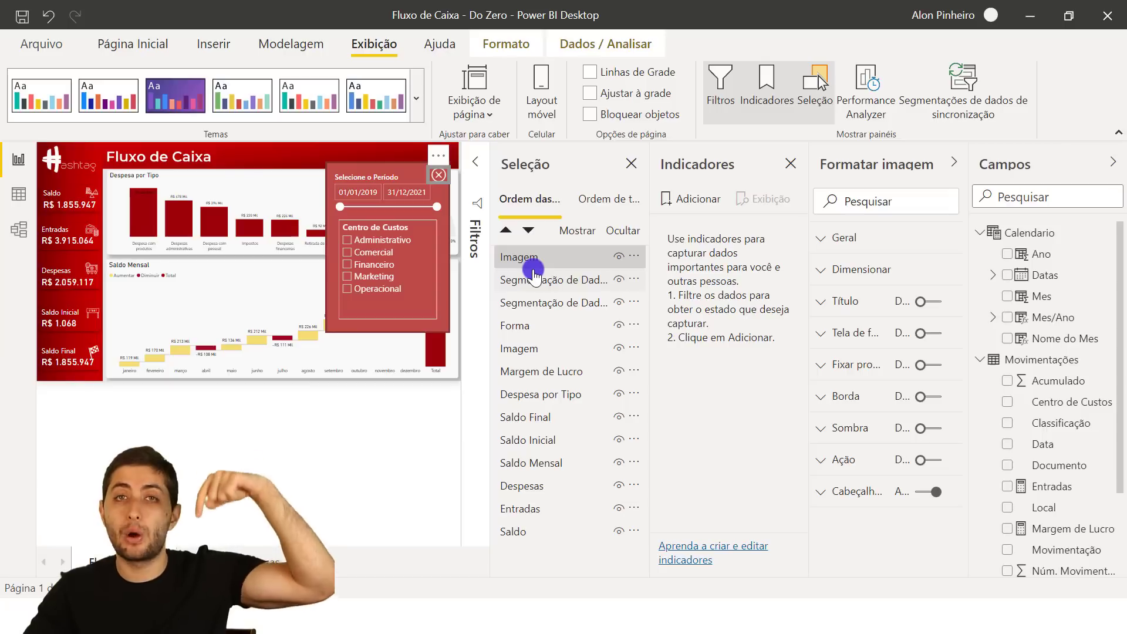
shift+click(546, 327)
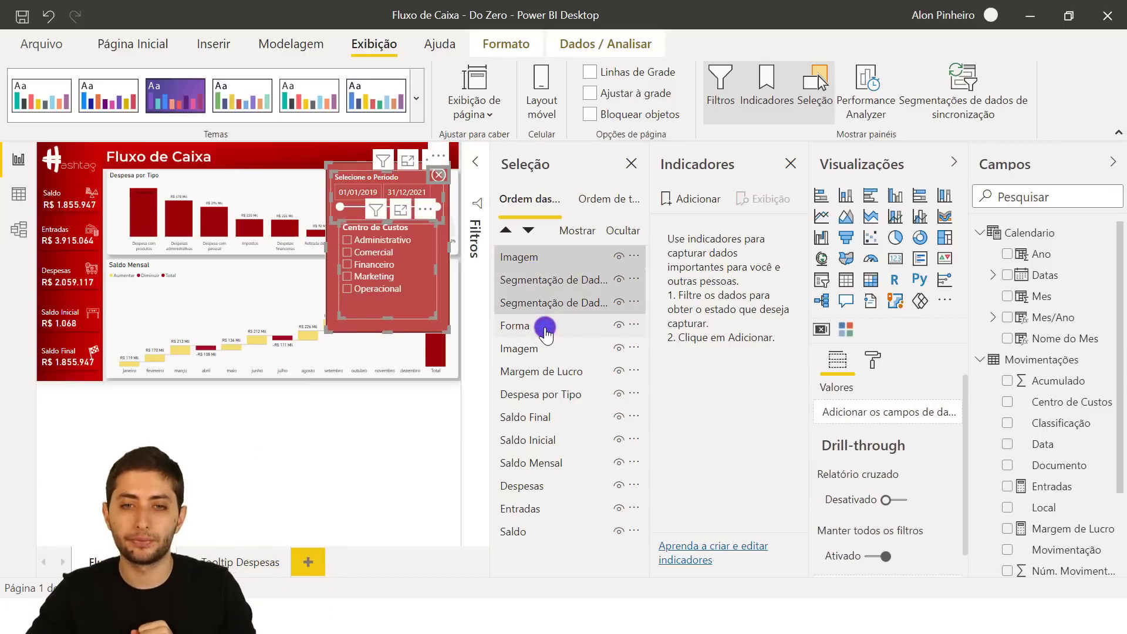
click(576, 254)
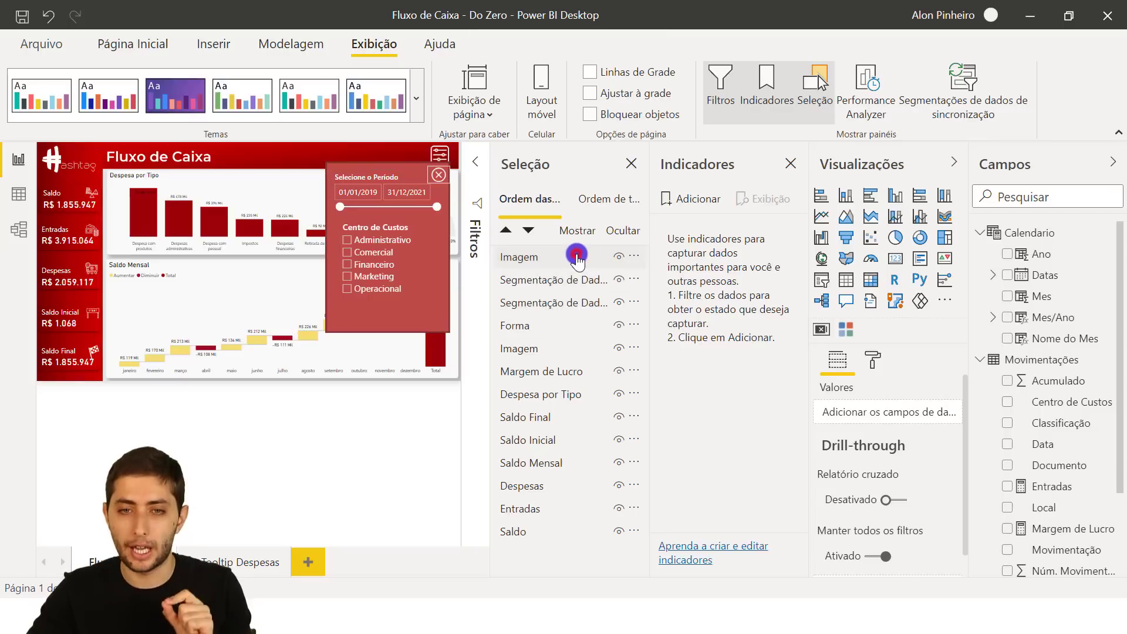
shift+click(576, 327)
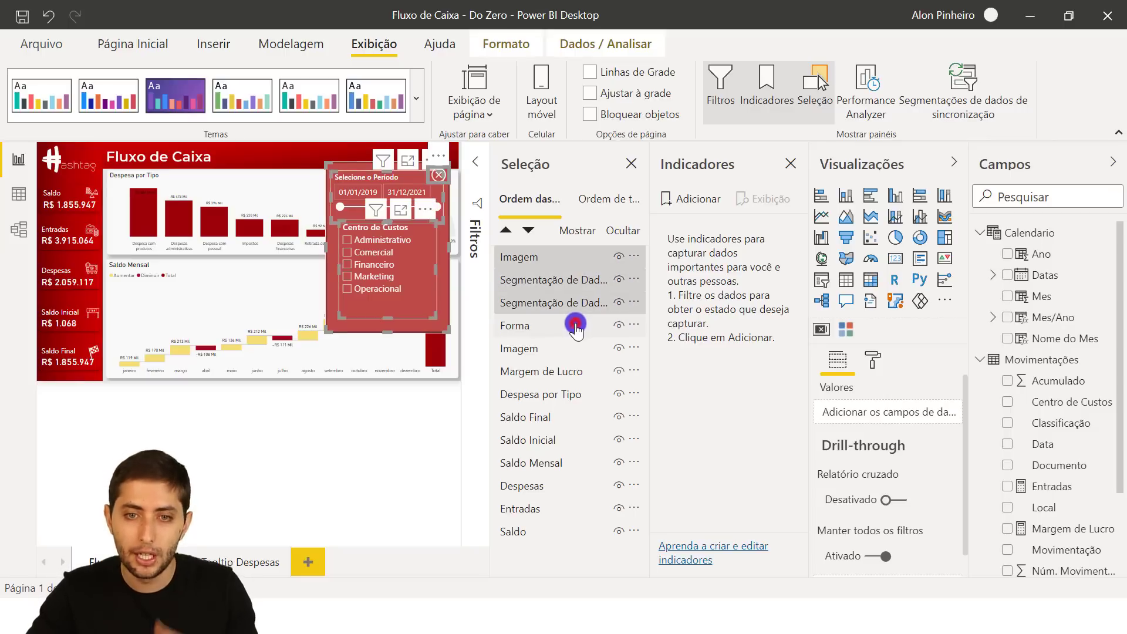
click(568, 257)
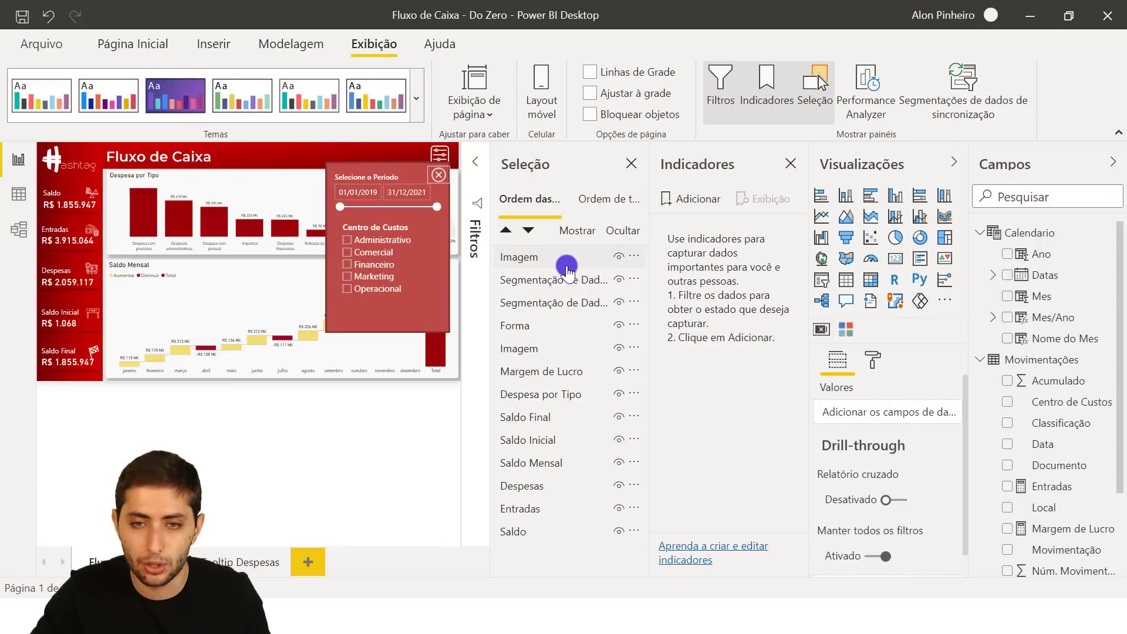
- Group the close icon, both slicers and the red background shape into a single group
click(566, 259)
shift+click(573, 280)
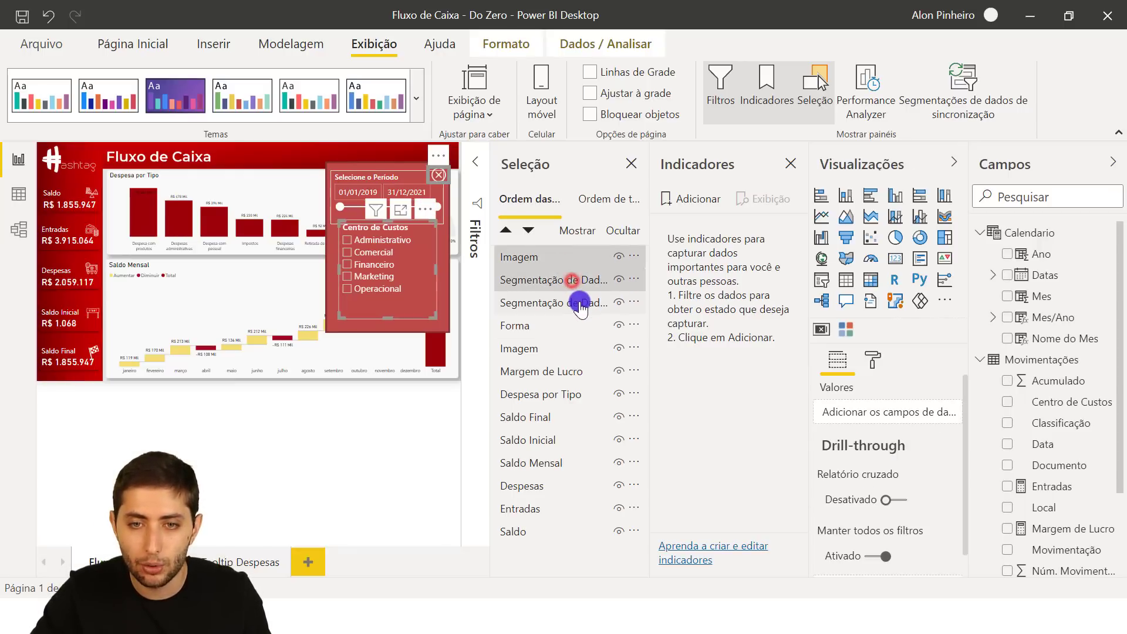
shift+click(581, 305)
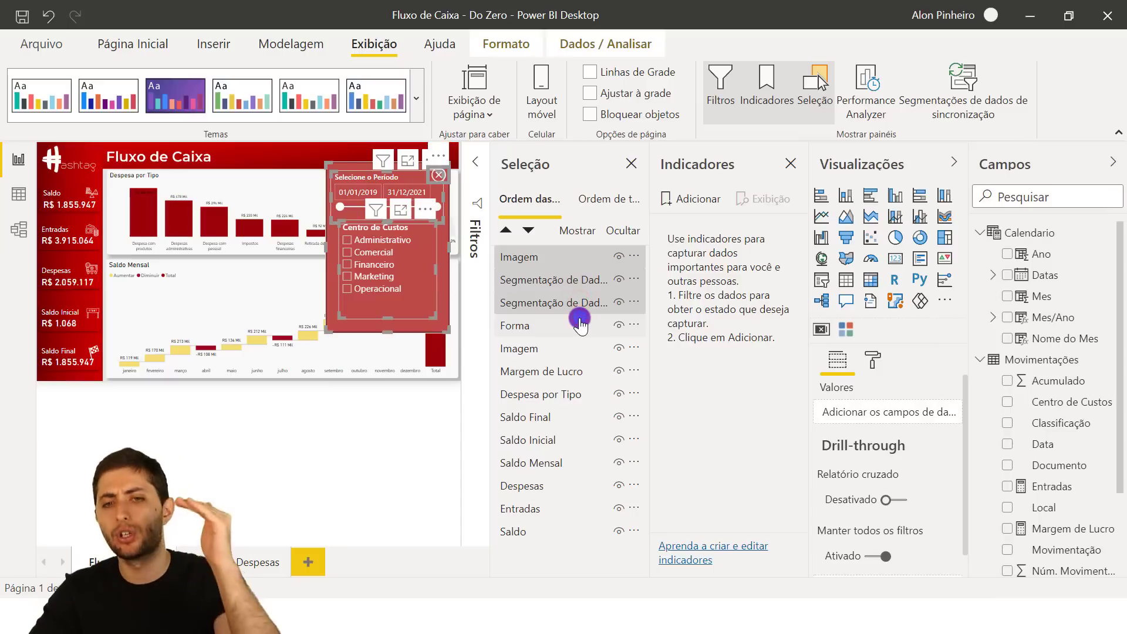
shift+click(610, 330)
ctrl+click(616, 260)
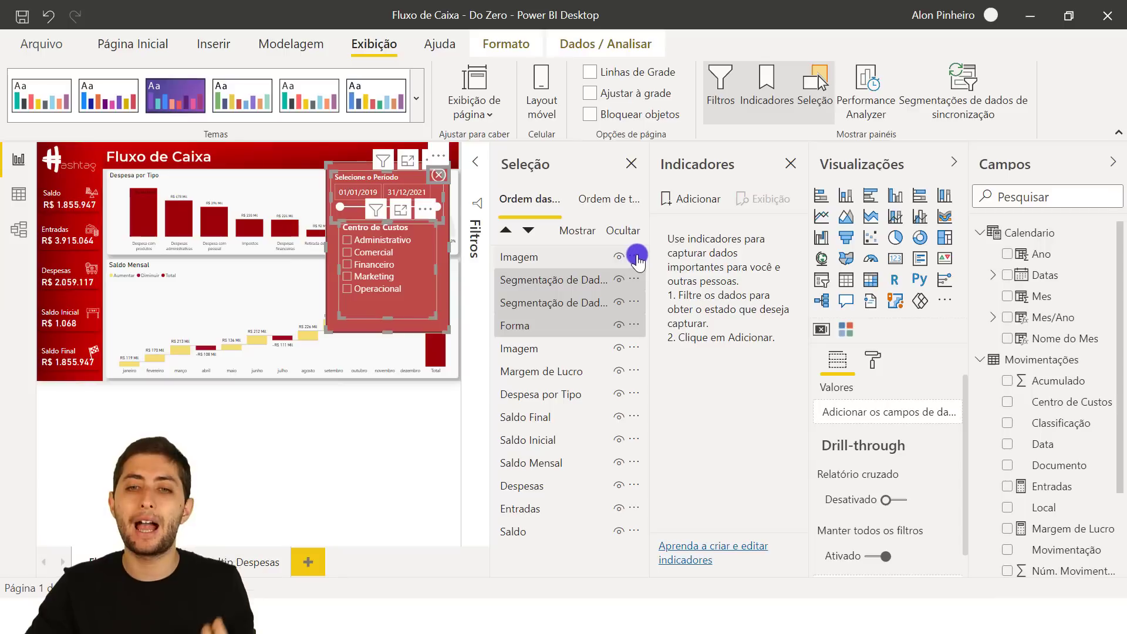
click(636, 257)
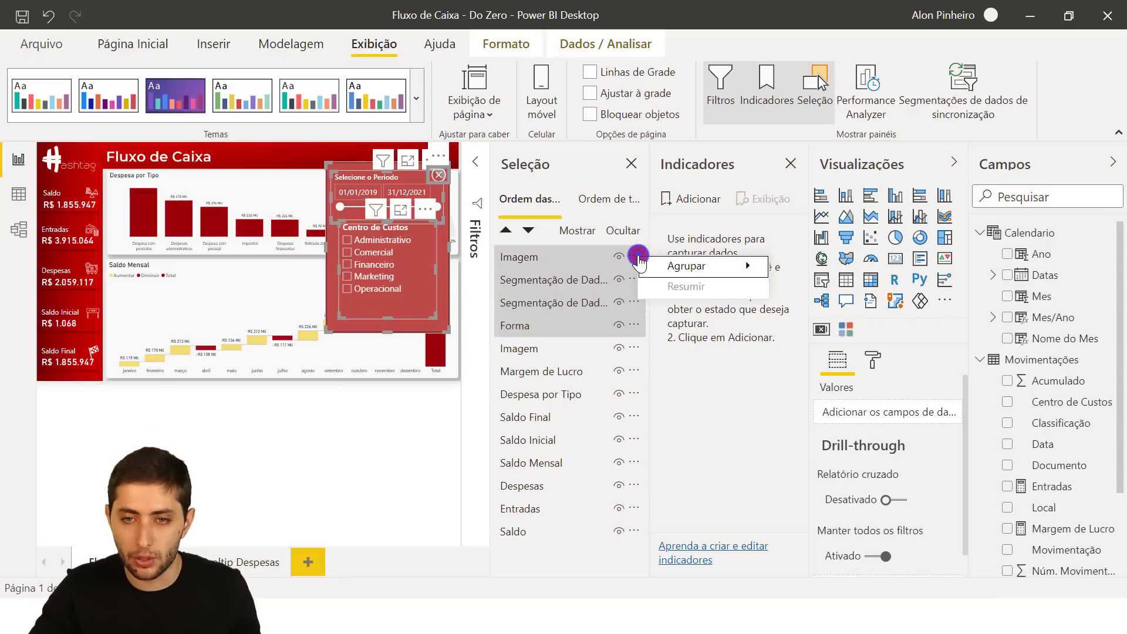
mouse_move(657, 265)
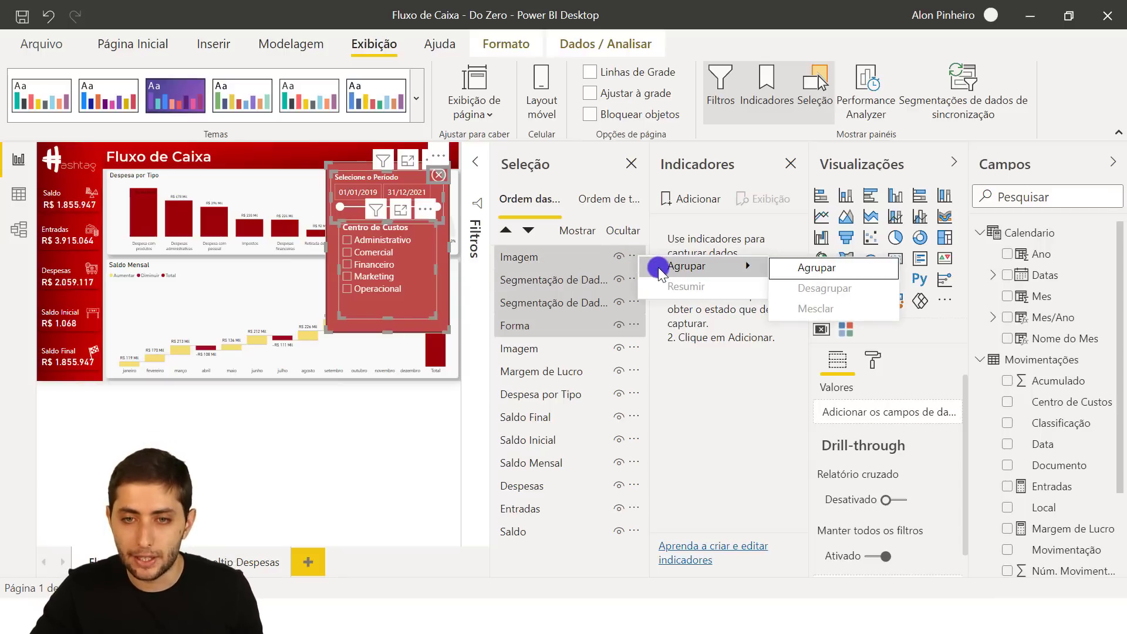
click(793, 270)
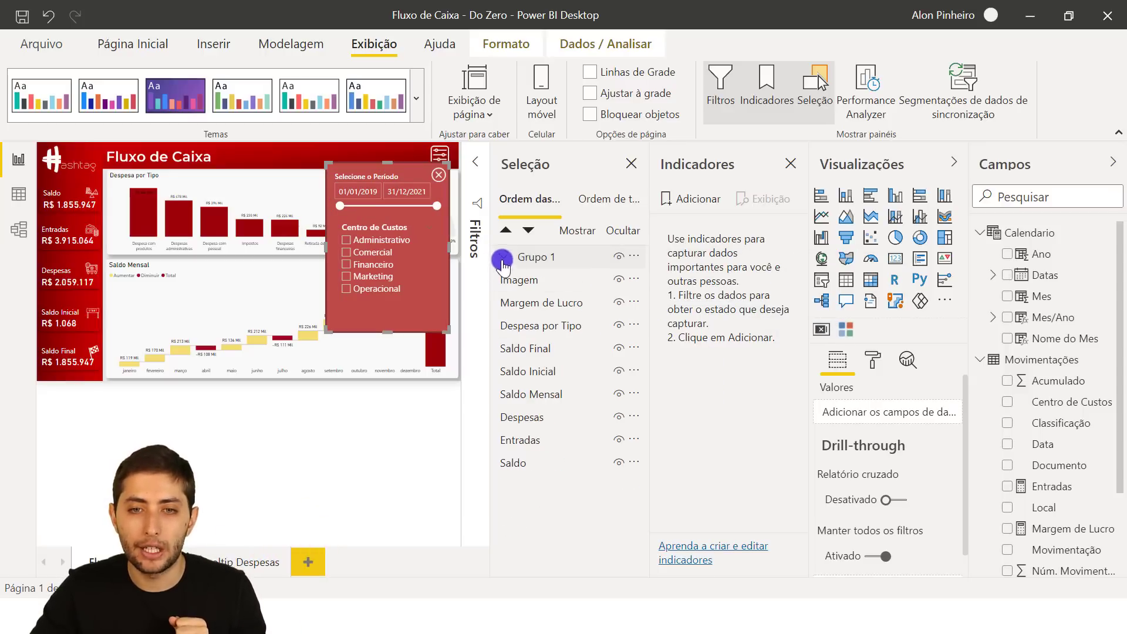
- Expand Grupo 1 to review the elements it contains, and collapse it again
click(504, 257)
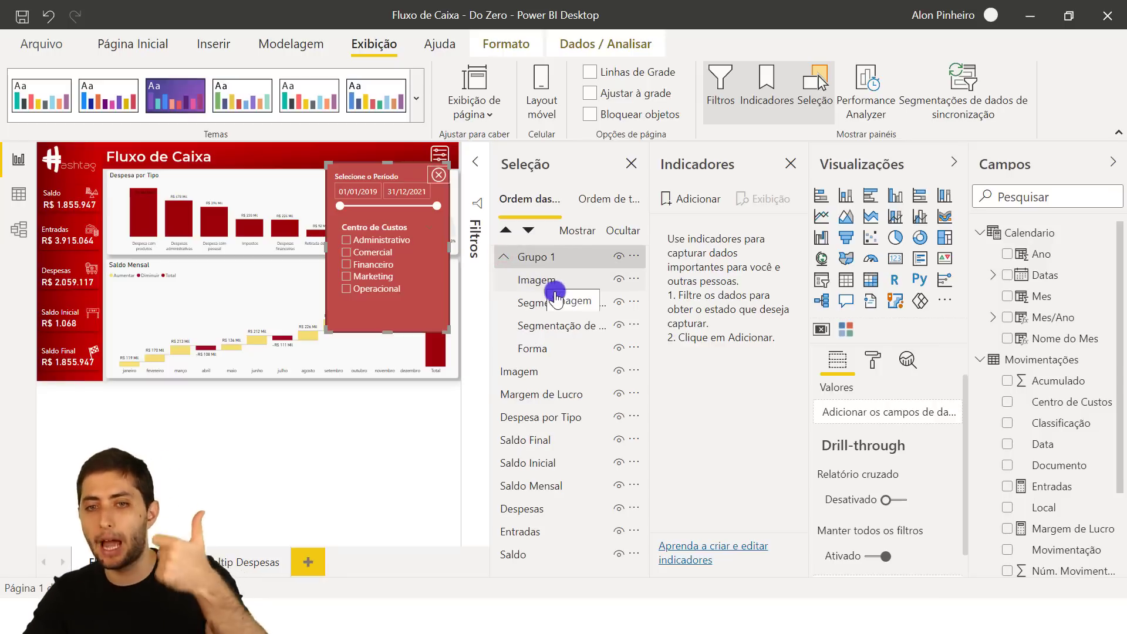
click(506, 257)
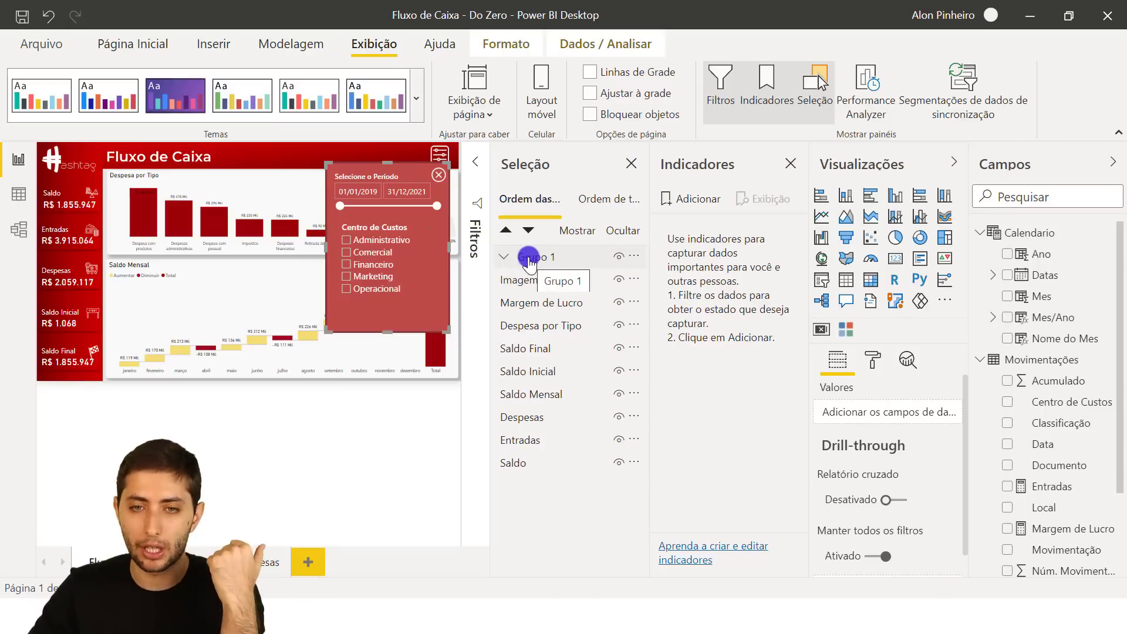
click(501, 263)
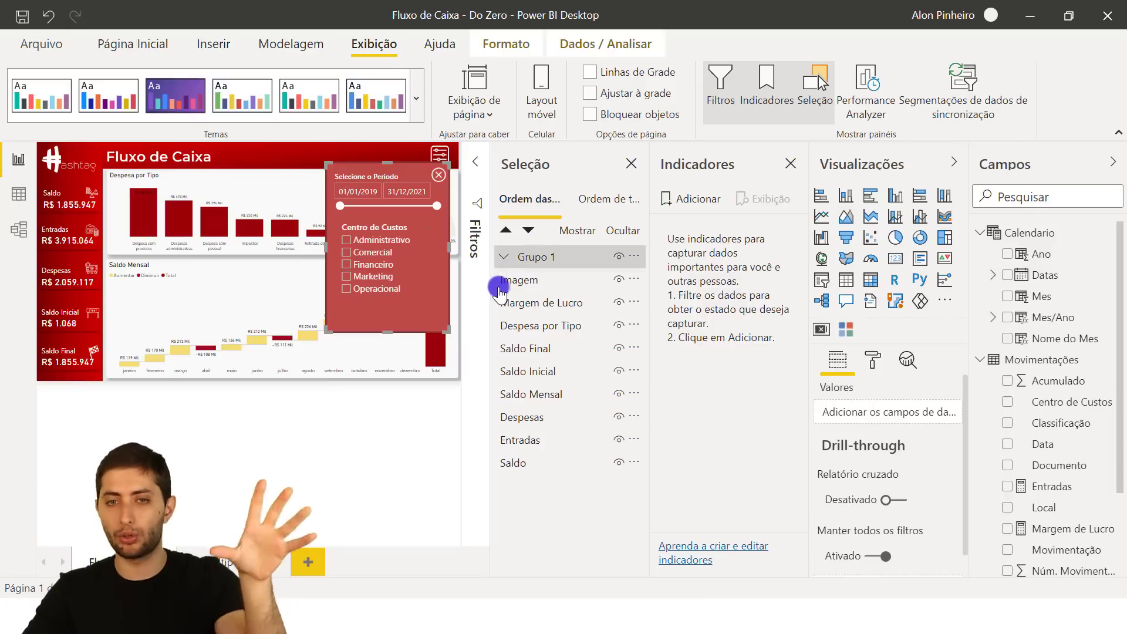
- Locate the ungrouped visuals on the page: the filter-opening icon, Margem de Lucro, Despesa por Tipo and Saldo Final
click(499, 283)
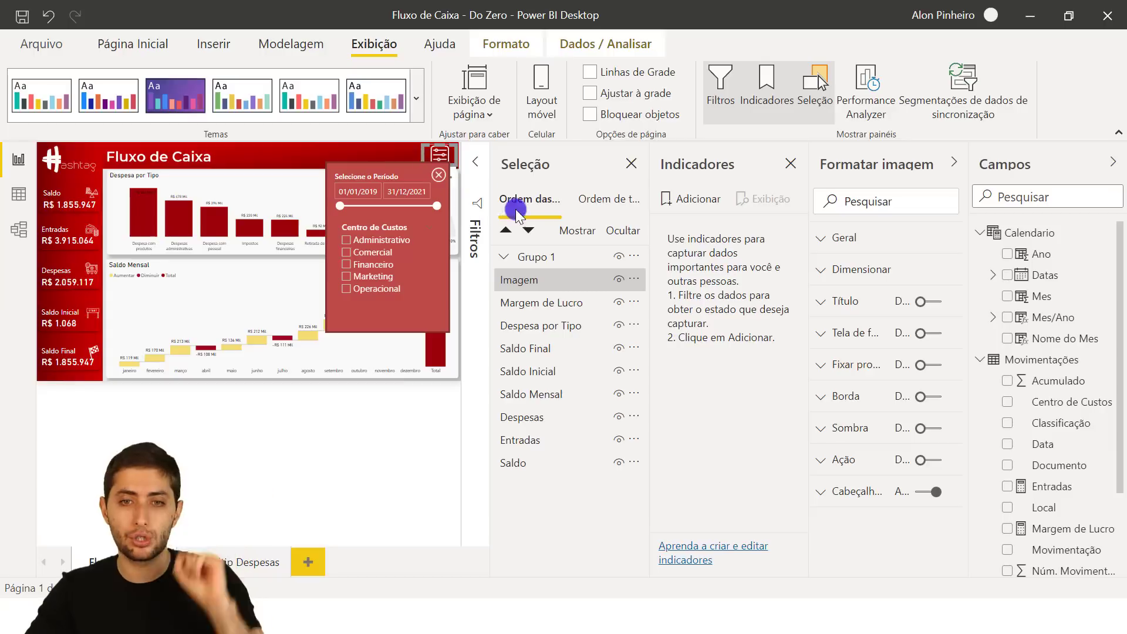
click(555, 306)
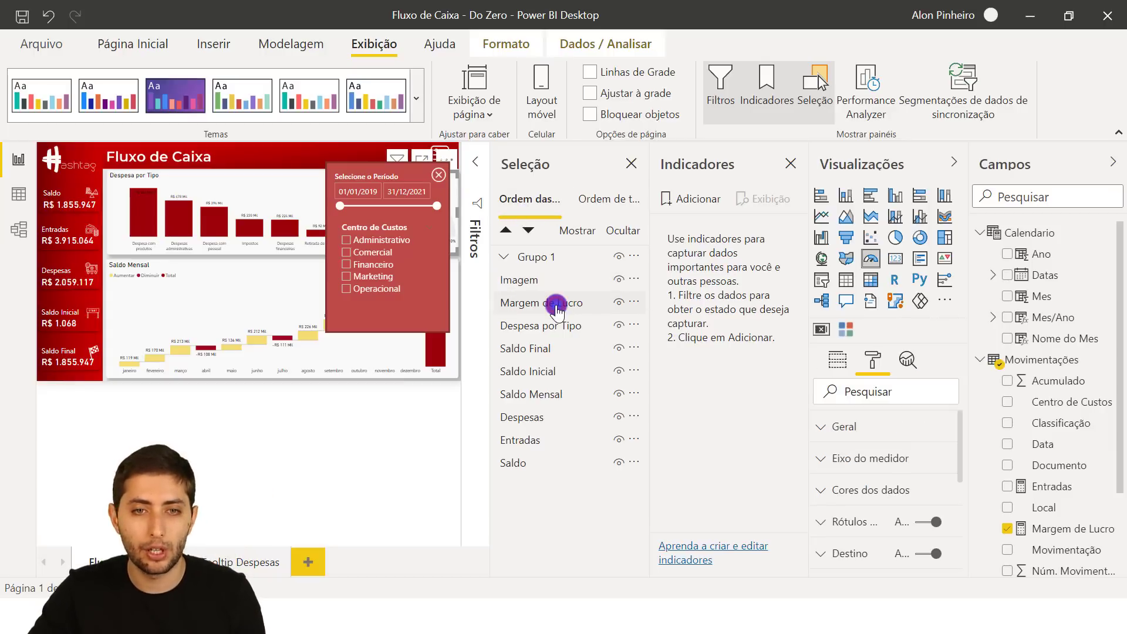
click(567, 326)
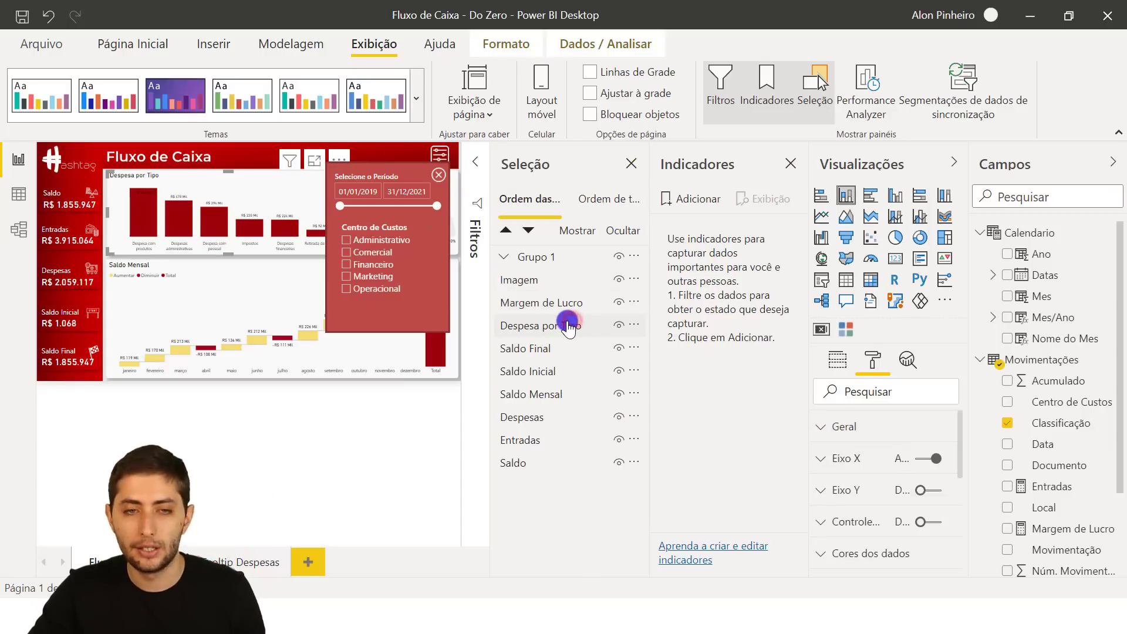
click(551, 353)
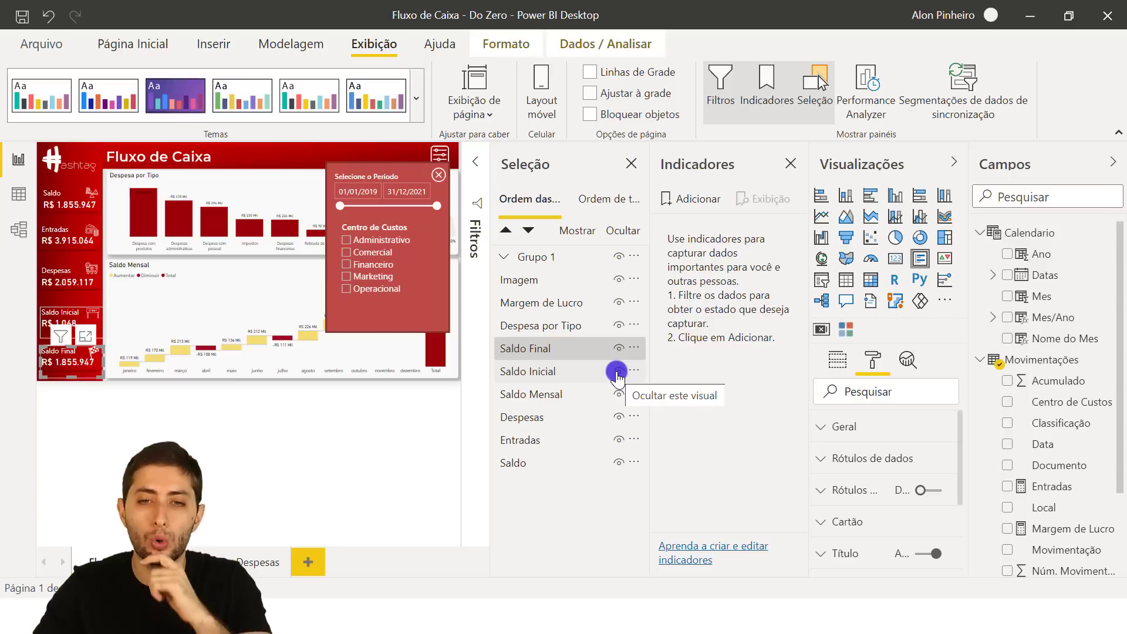
click(565, 327)
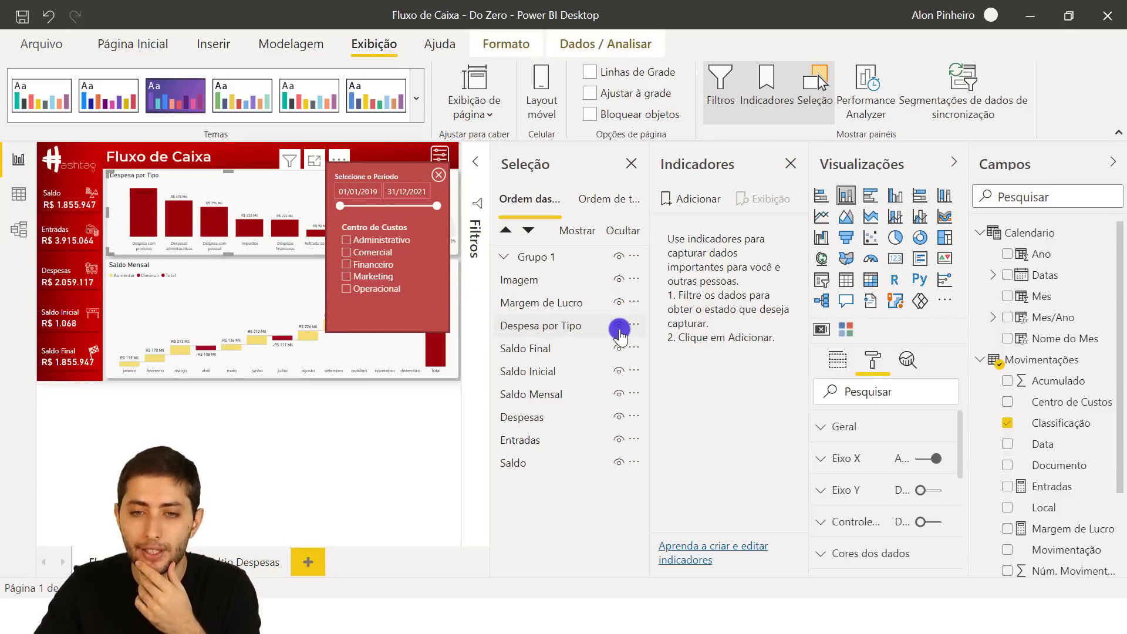
- Hide the Despesa por Tipo, Saldo Final, Saldo Inicial and Saldo Mensal visuals, and show all four again
click(620, 327)
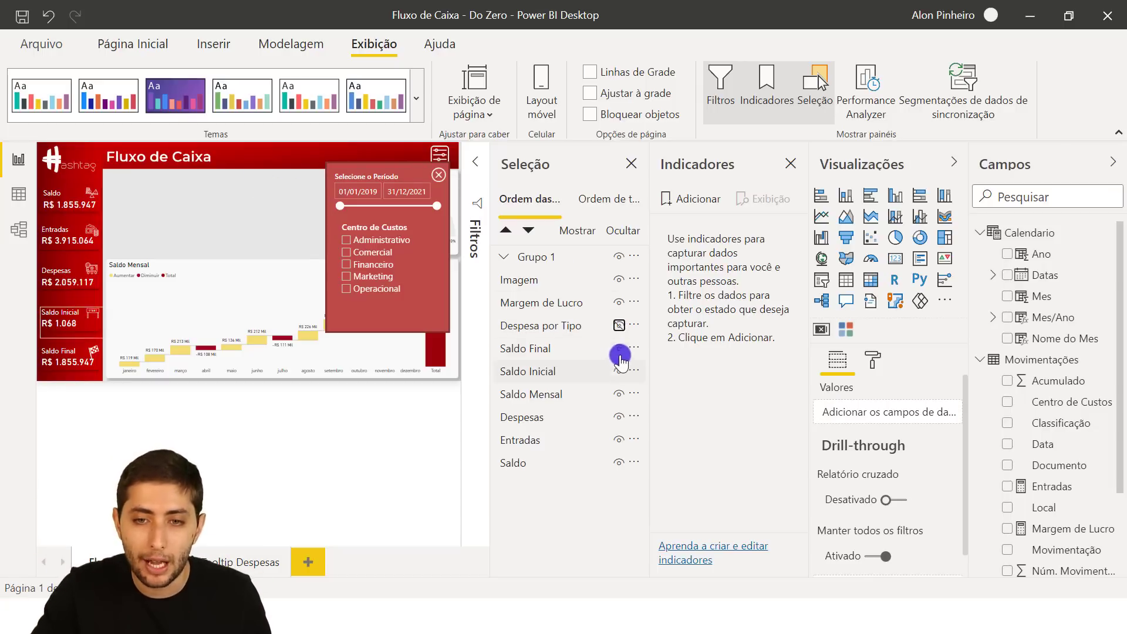
click(621, 350)
click(619, 372)
click(619, 395)
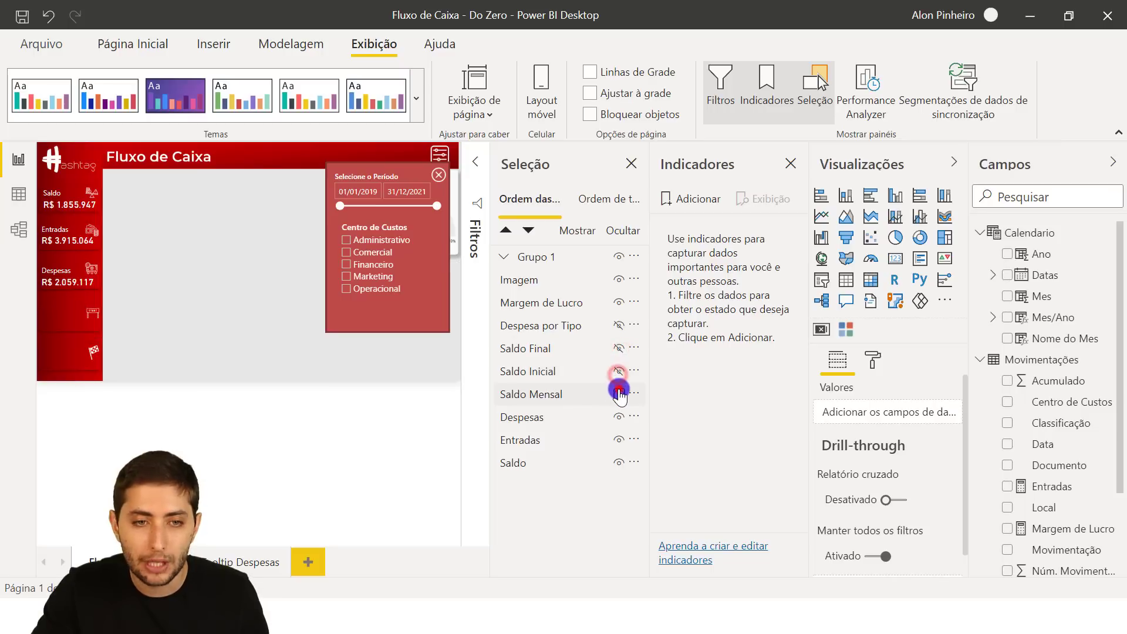
click(619, 394)
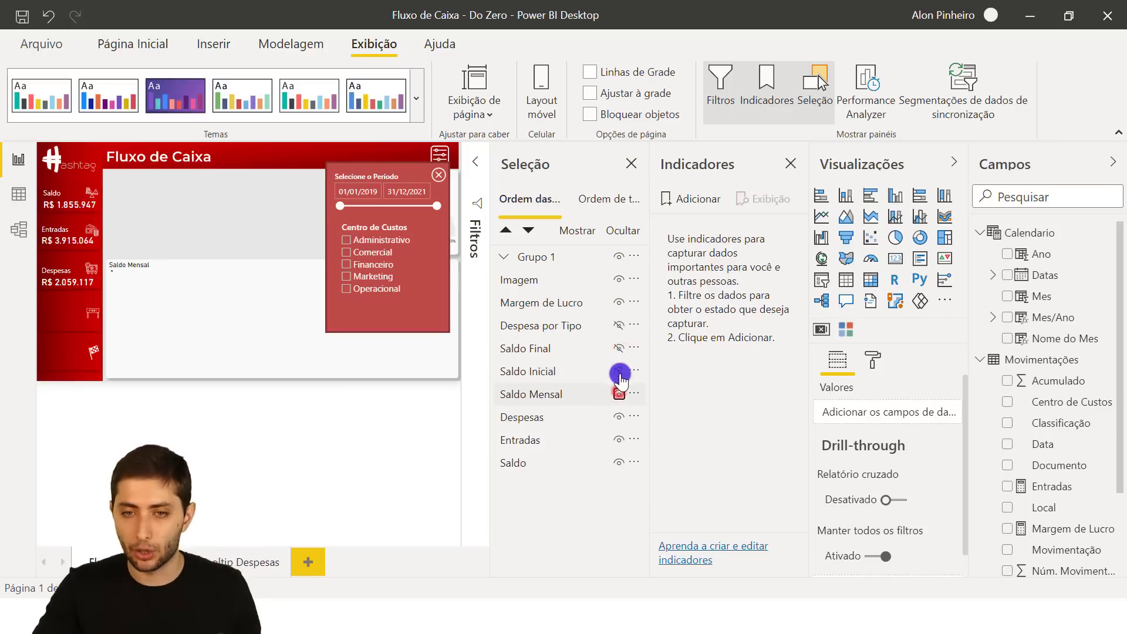
click(619, 372)
click(619, 348)
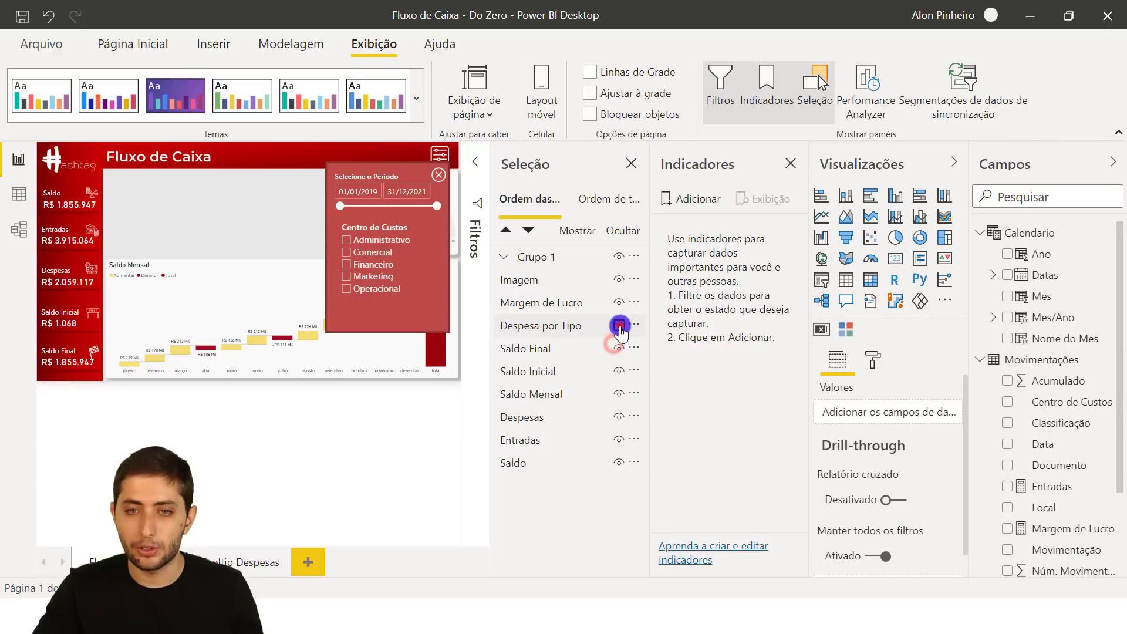
click(619, 325)
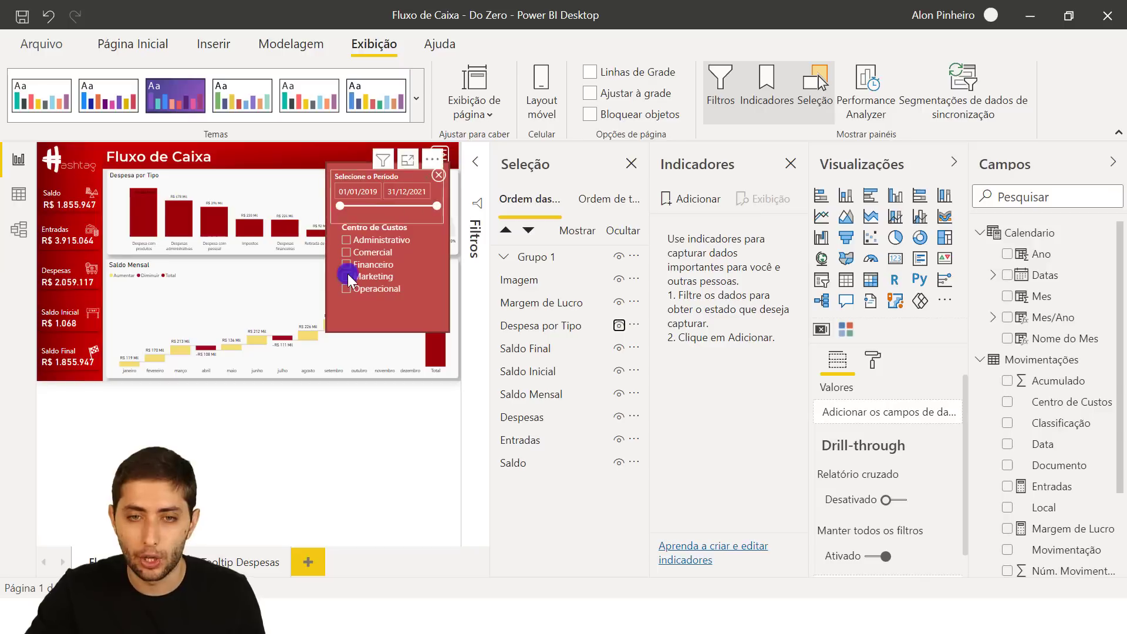
- Toggle the visibility of Grupo 1 to test opening and closing the filter panel, and leave it hidden
click(619, 256)
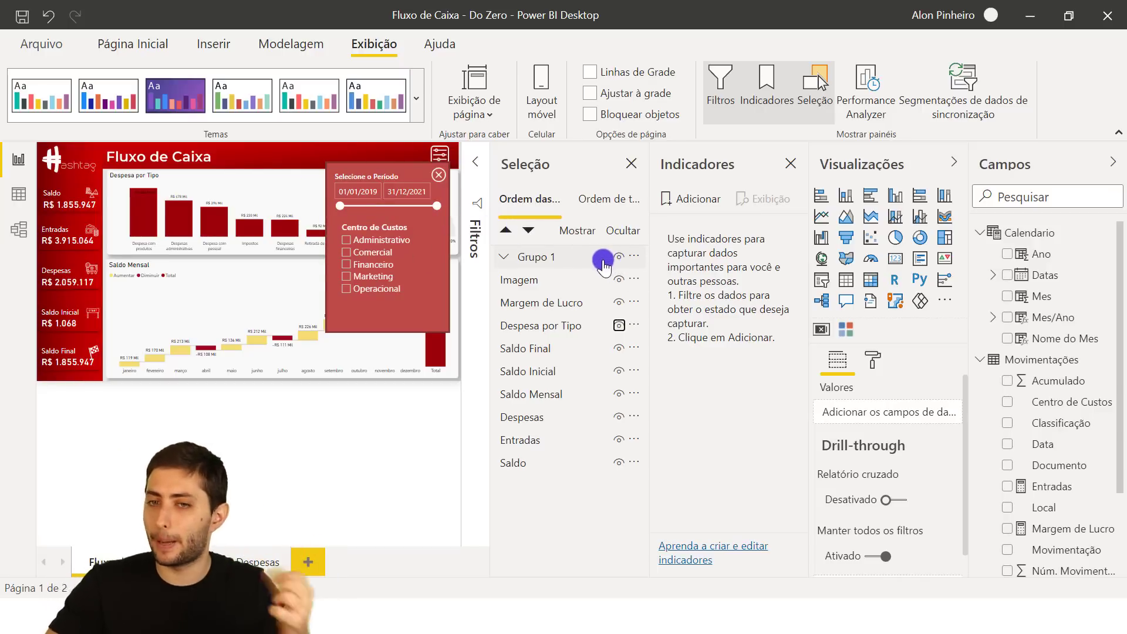
click(620, 258)
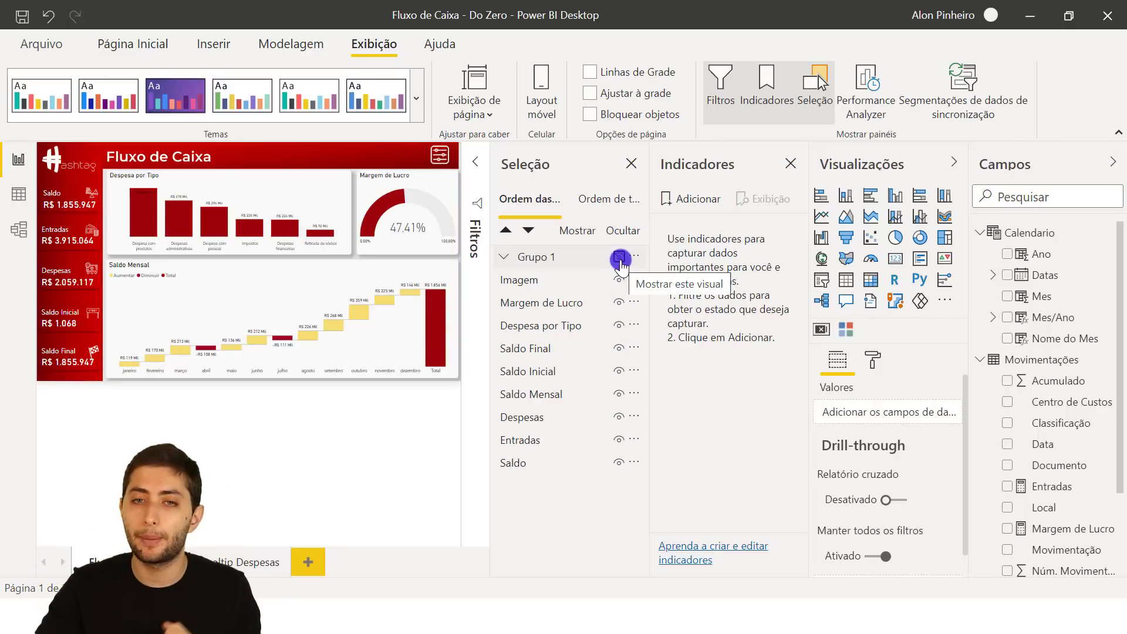
click(620, 258)
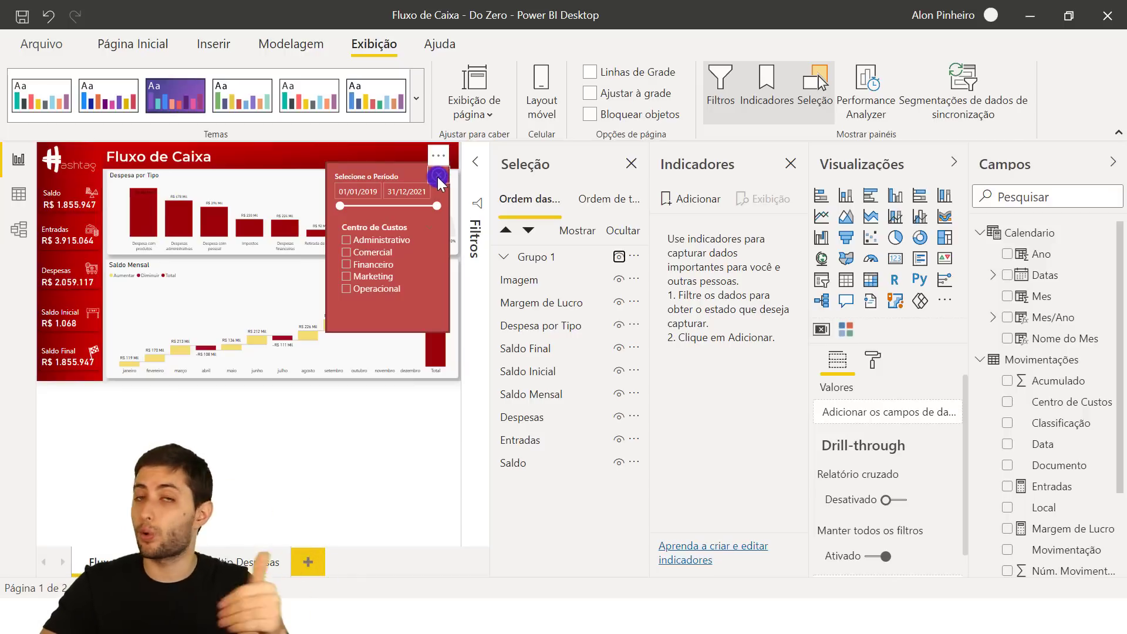
click(618, 258)
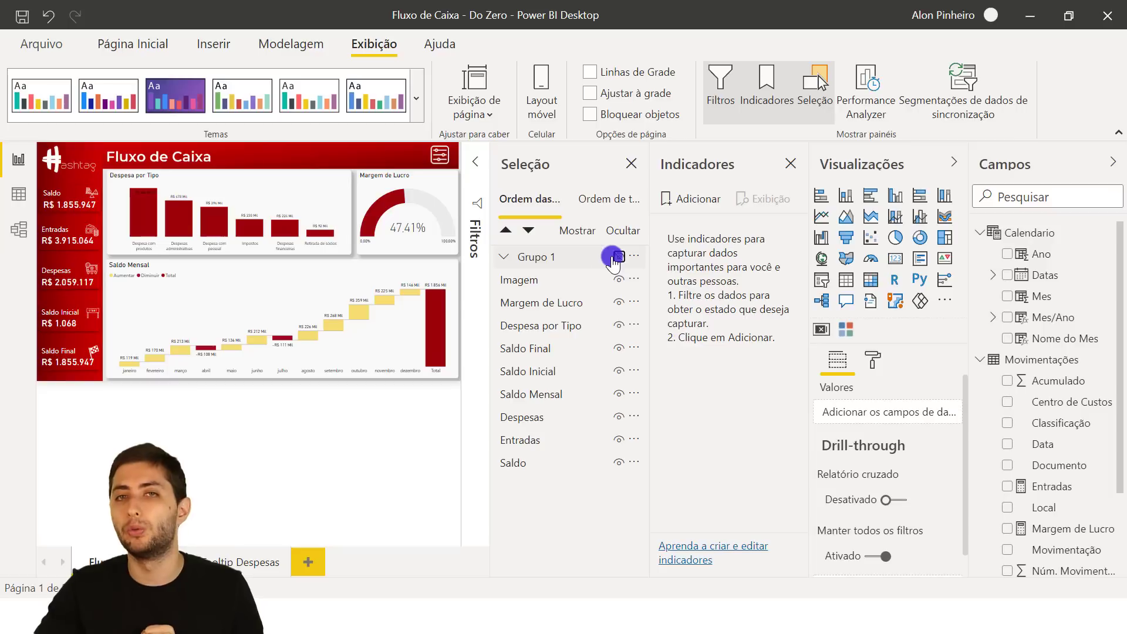
click(555, 259)
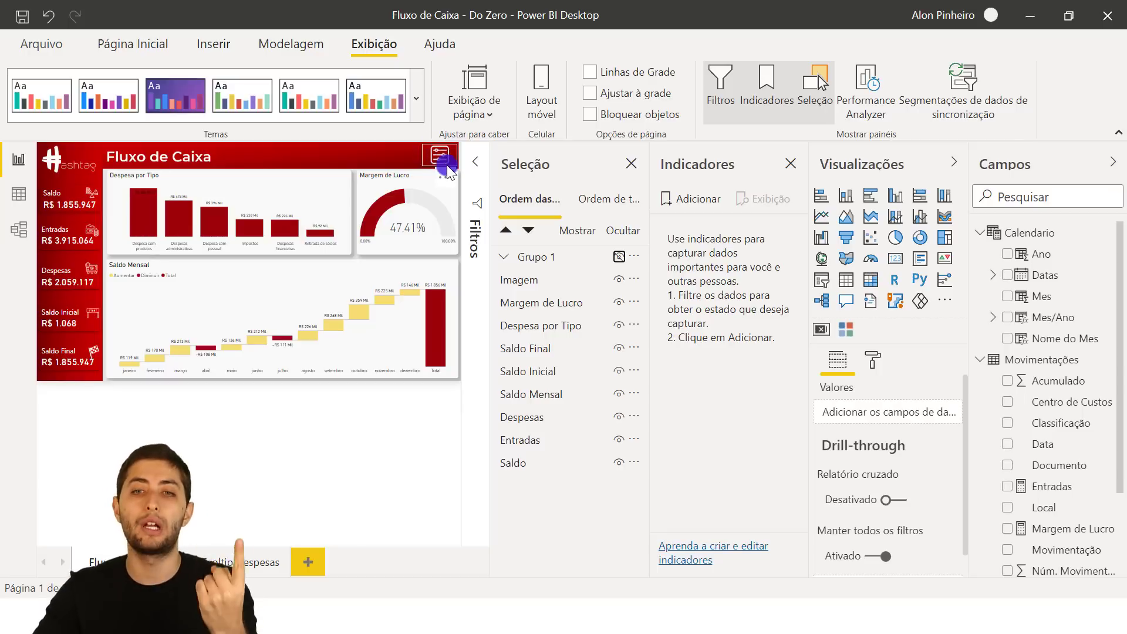
click(619, 250)
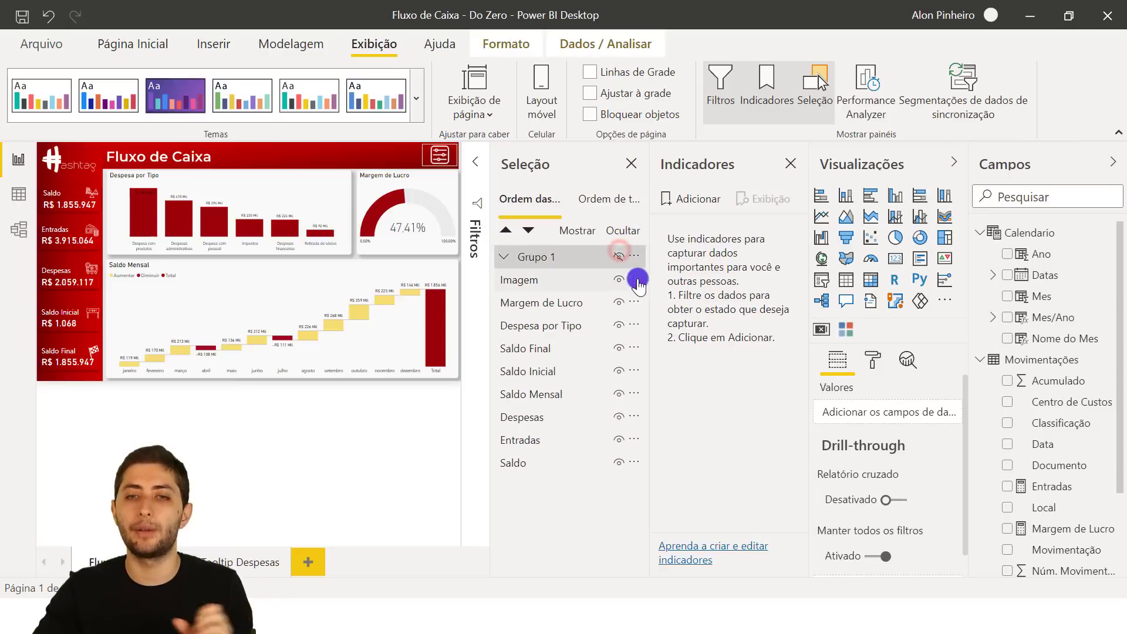
- Show and hide Grupo 1 once more, and collapse the Visualizações and Campos panes to enlarge the report page
click(620, 258)
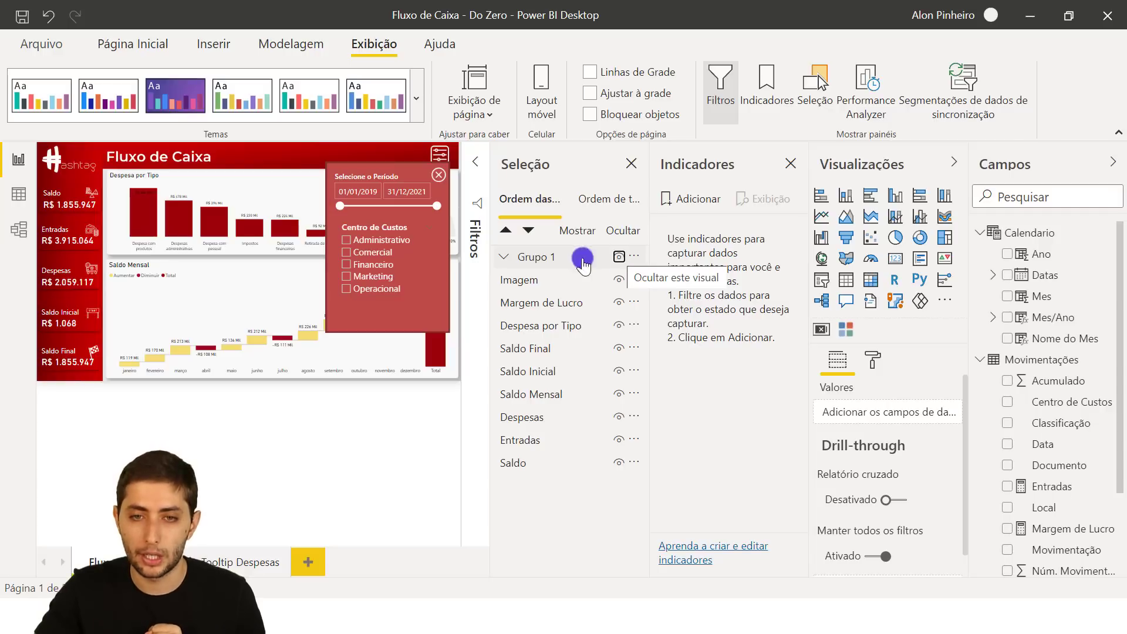
click(619, 256)
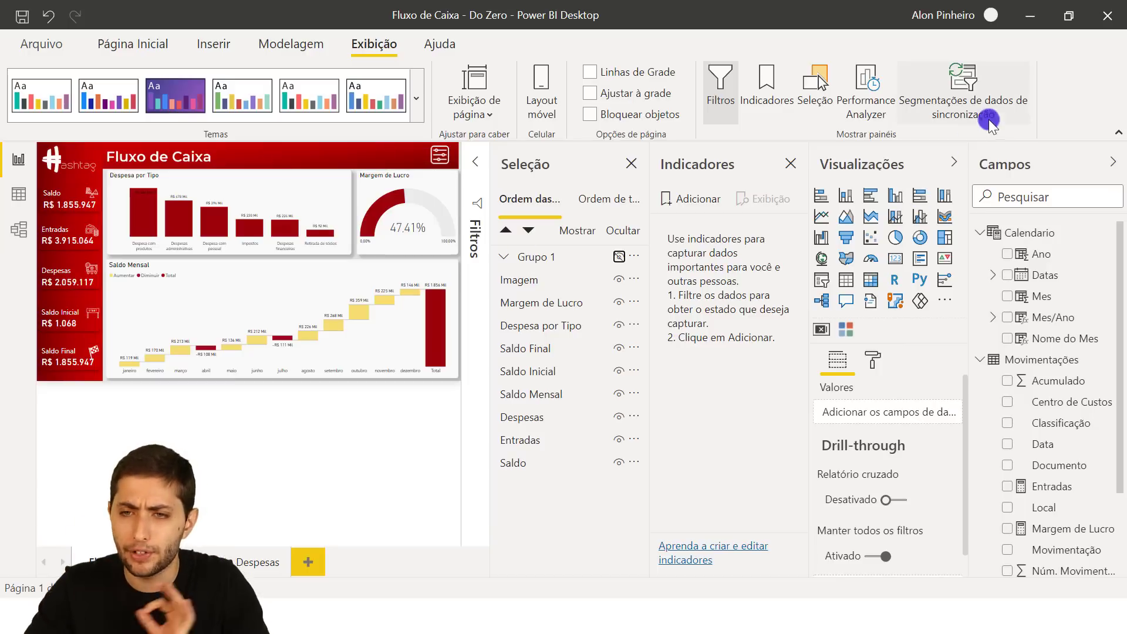
click(959, 166)
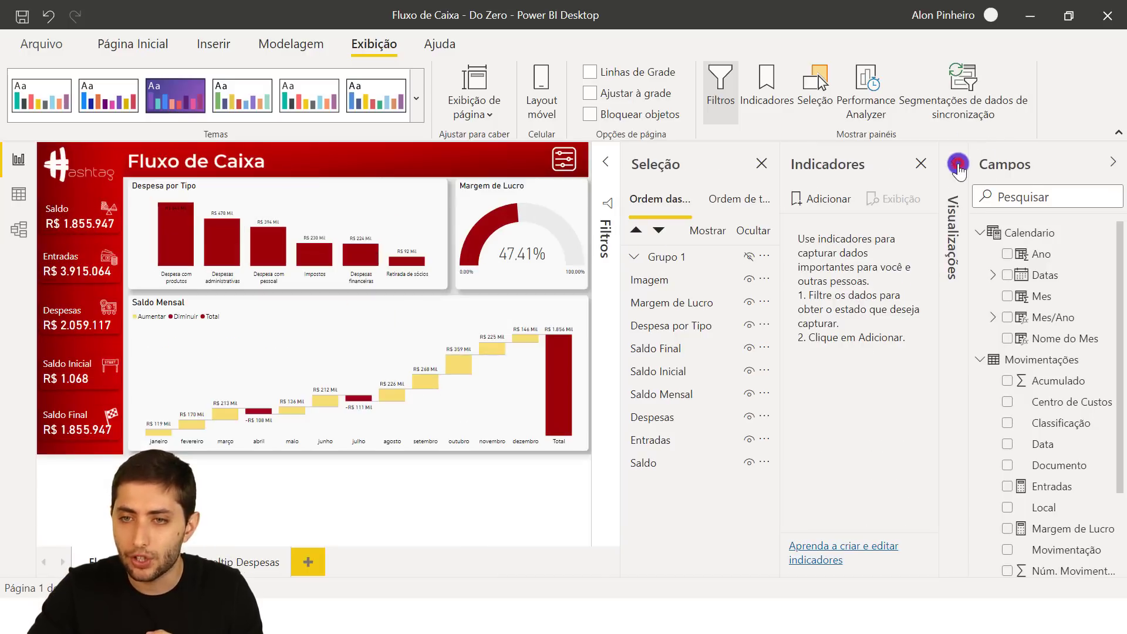
click(1113, 166)
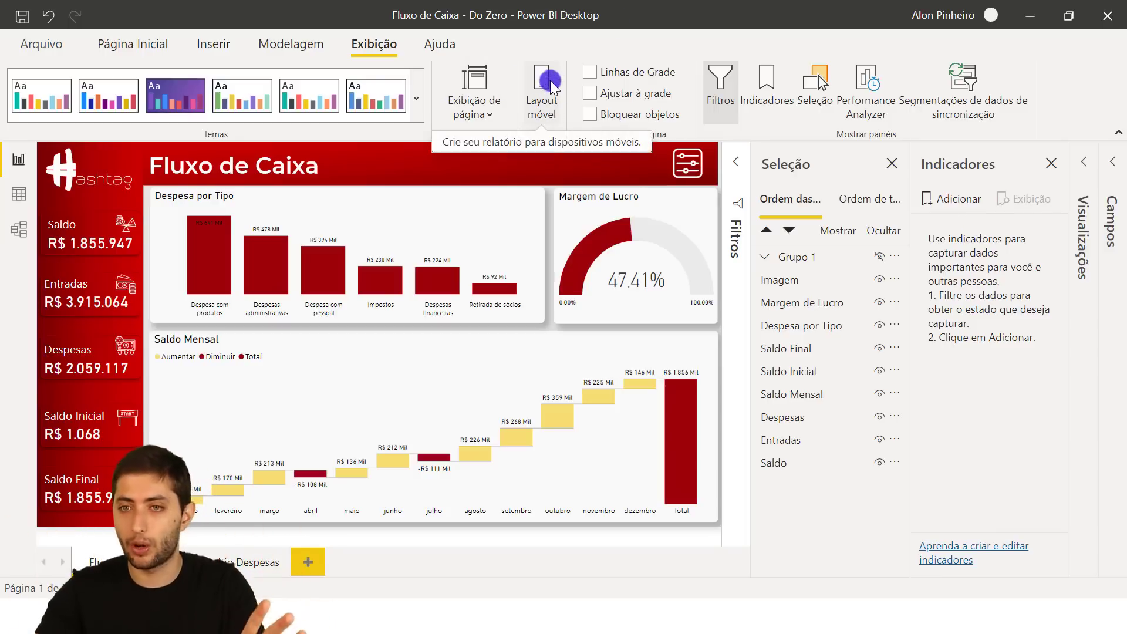
- Add a bookmark of the page with Grupo 1 hidden and name it Original
click(955, 200)
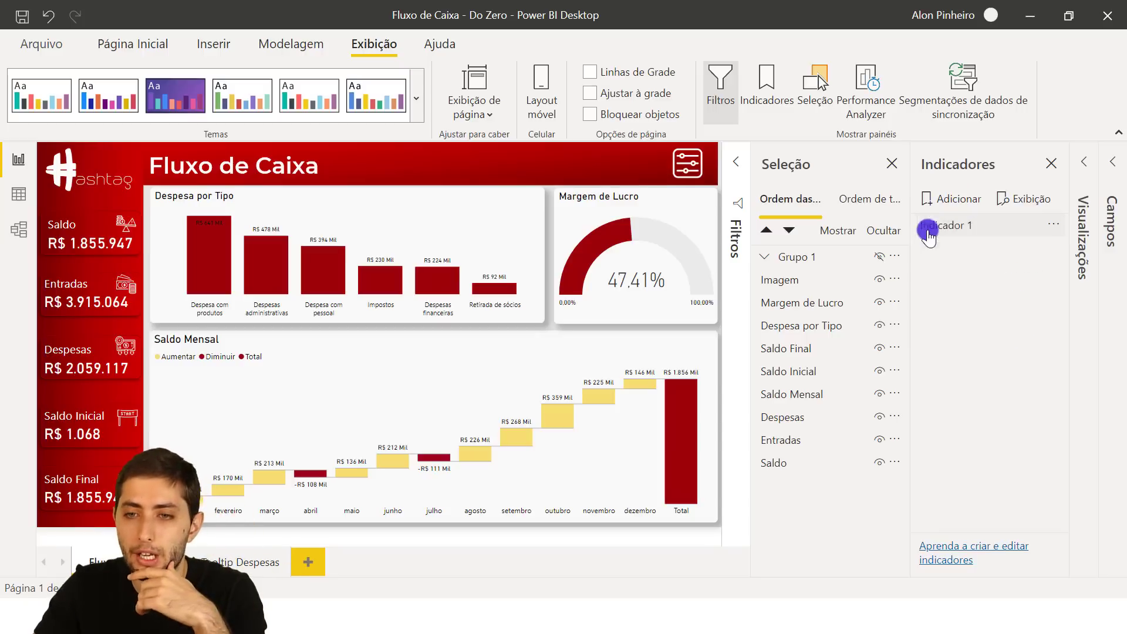
click(971, 231)
double_click(972, 230)
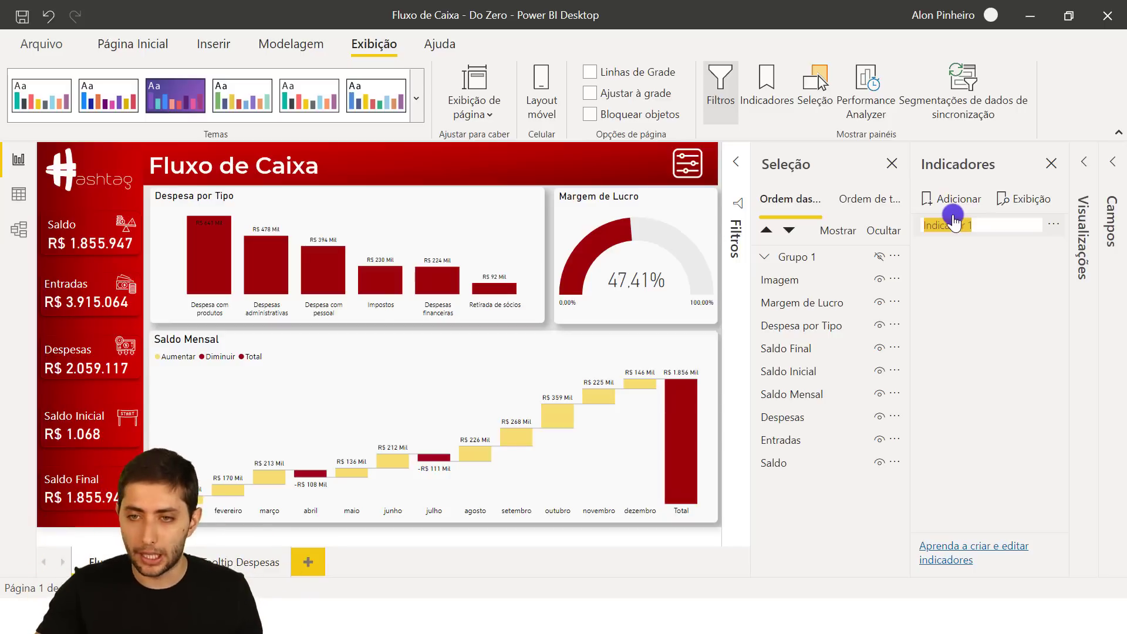
text(Orig)
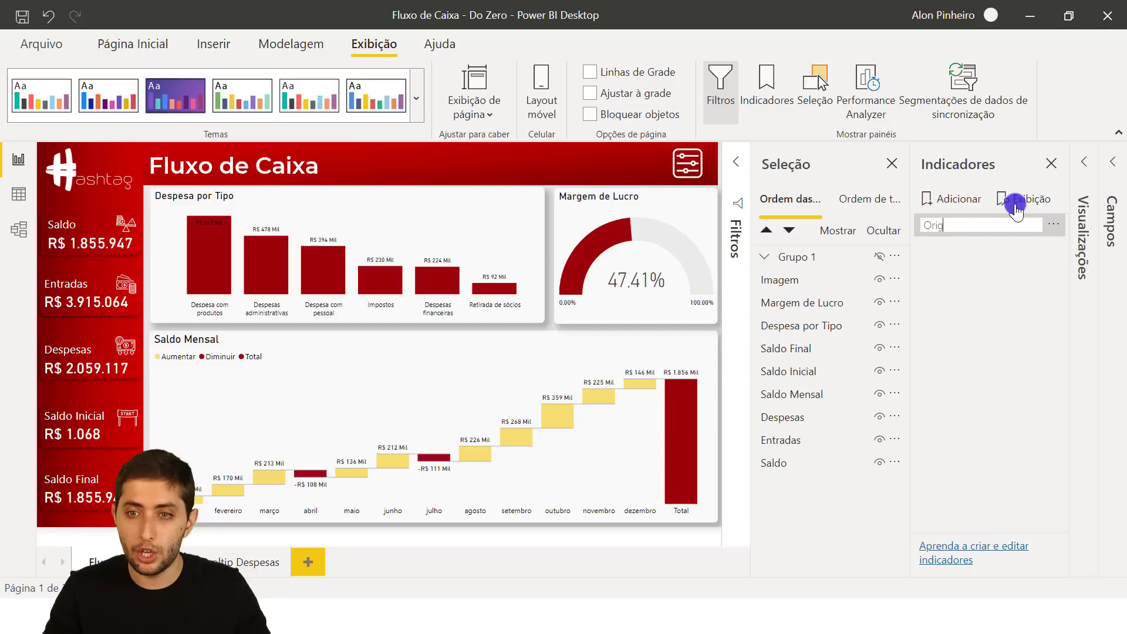
text(inal)
key(Return)
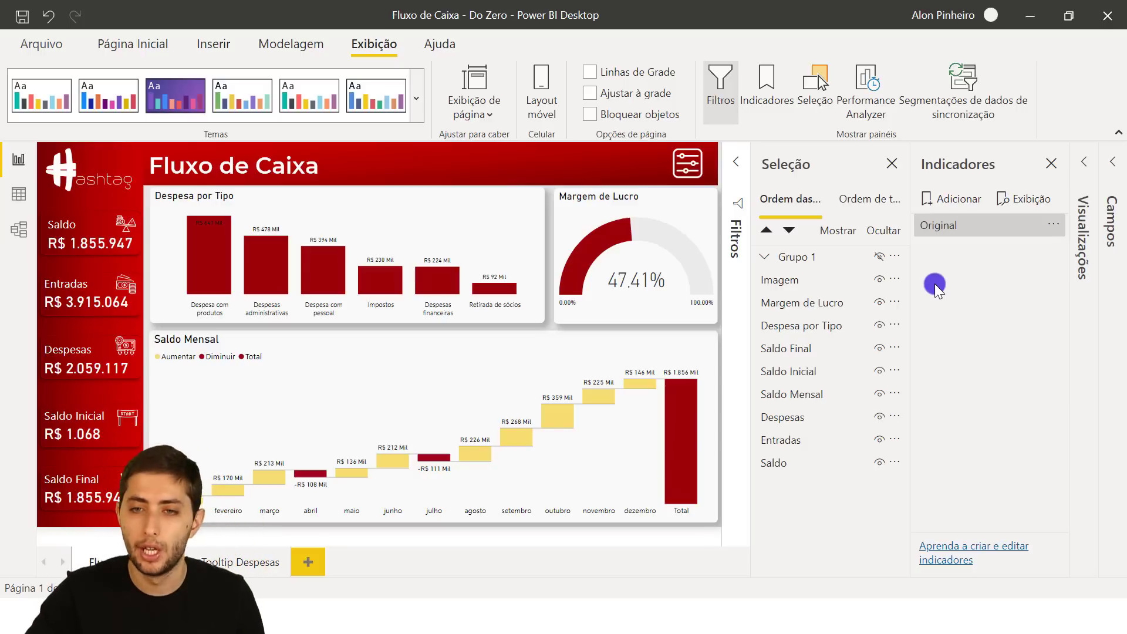
- Show Grupo 1, then add a second bookmark for that state and name it Com Filtro
click(879, 257)
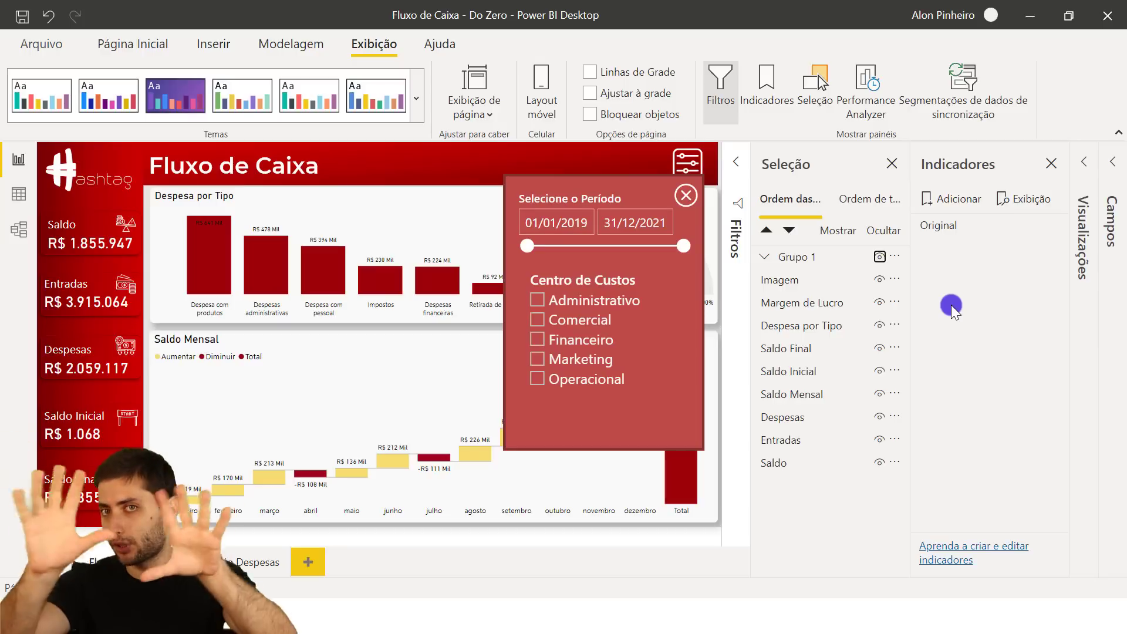
click(950, 200)
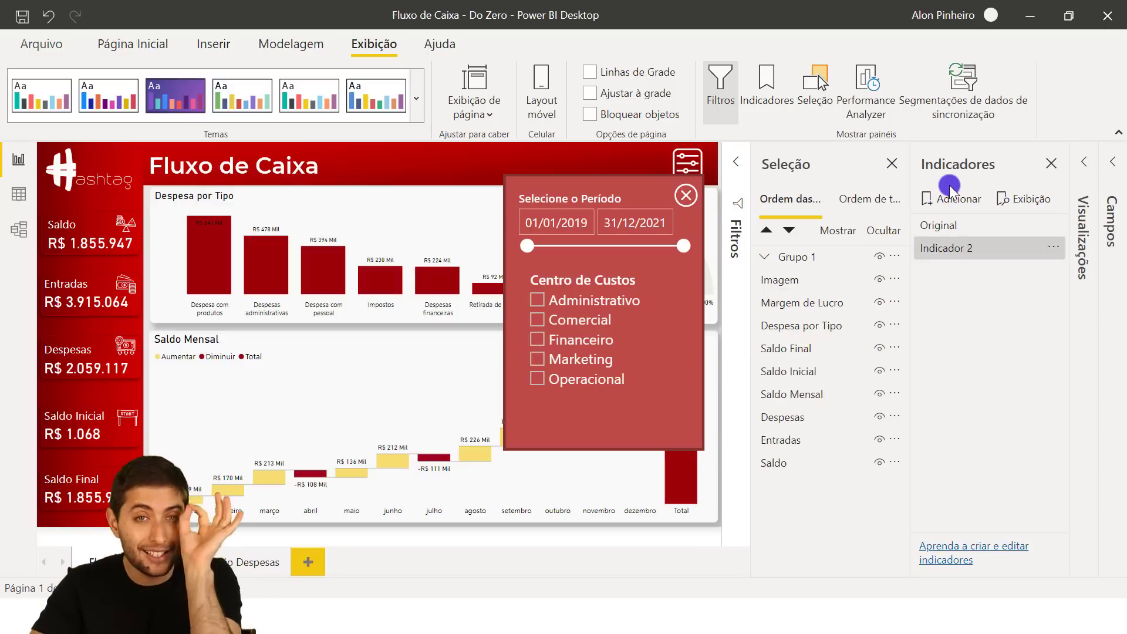
double_click(953, 251)
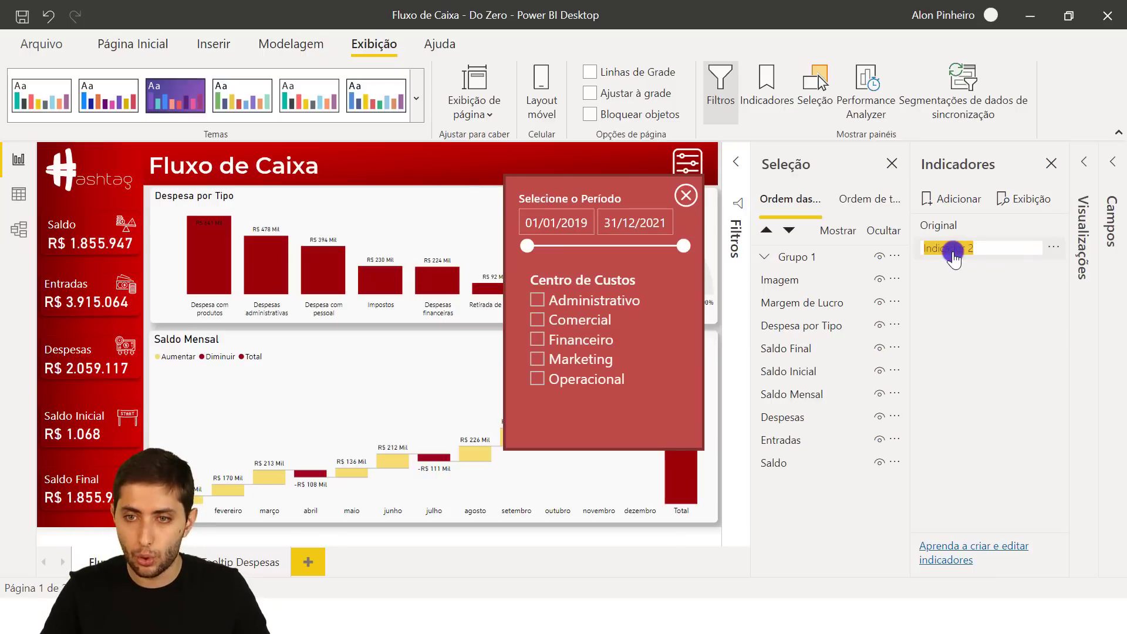
text(Com Filtro)
key(Return)
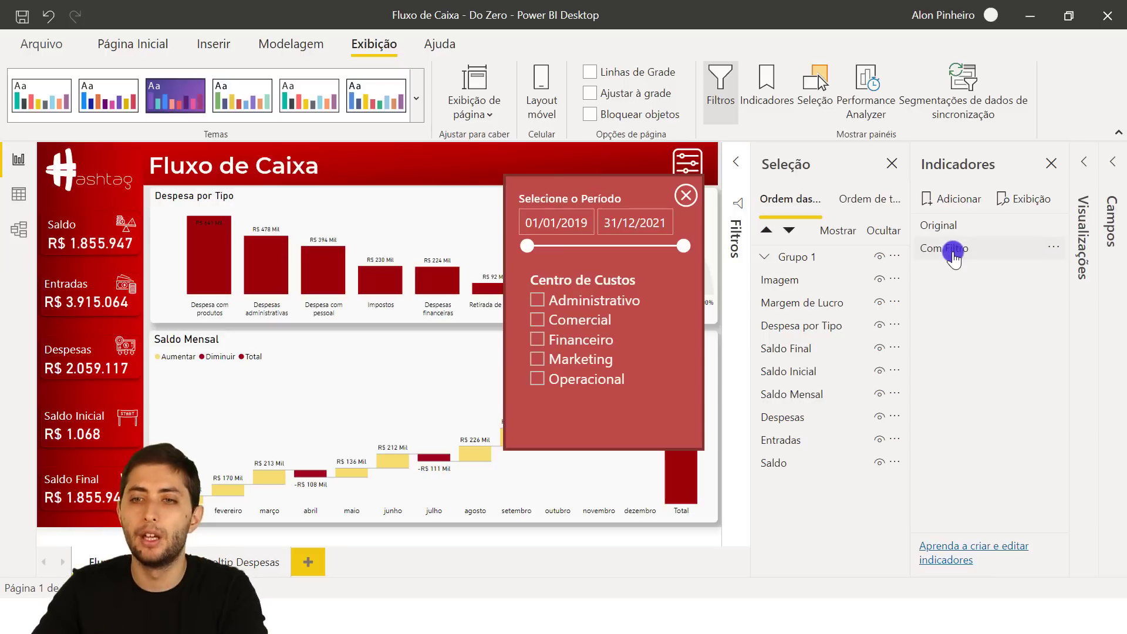
- Switch repeatedly between the Com Filtro and Original bookmarks to test opening and closing the filter panel, ending on Original
click(953, 250)
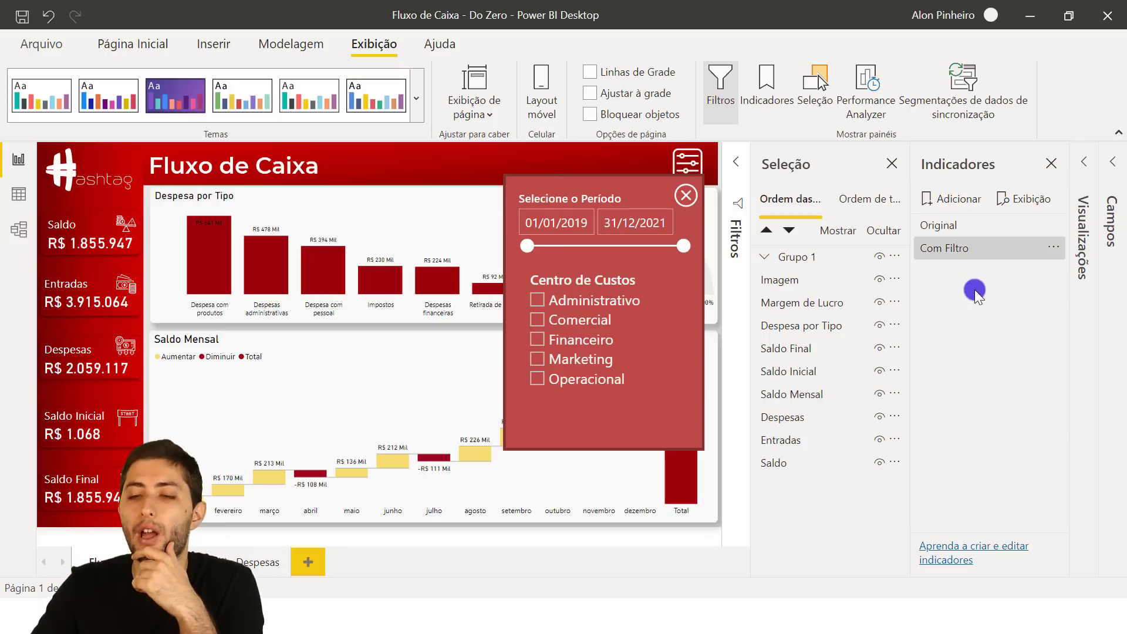
click(952, 226)
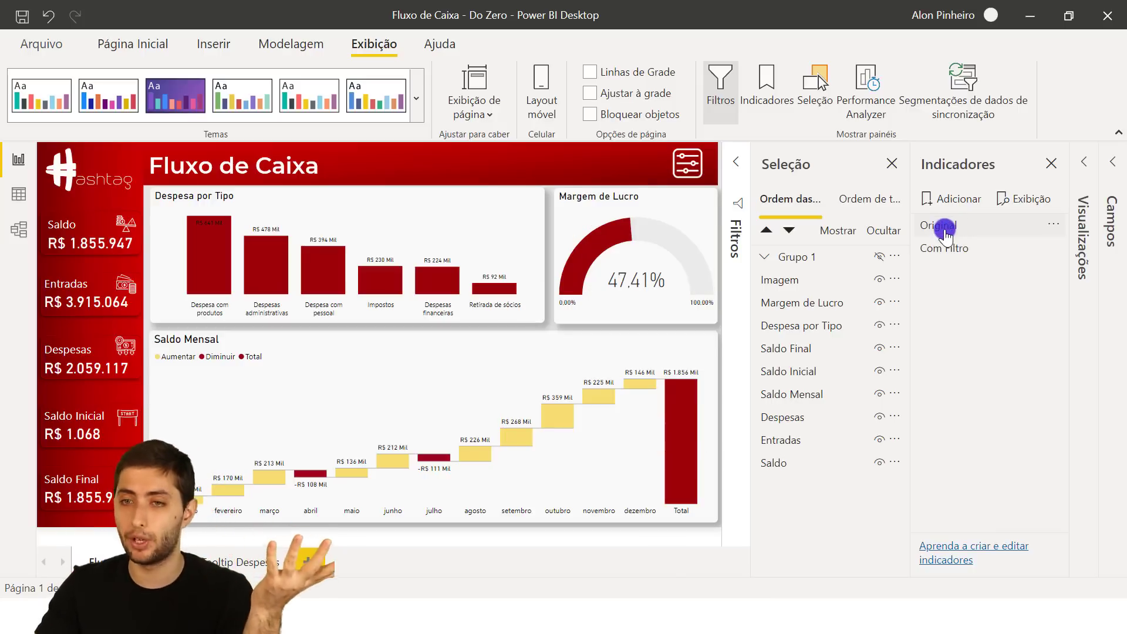
click(953, 249)
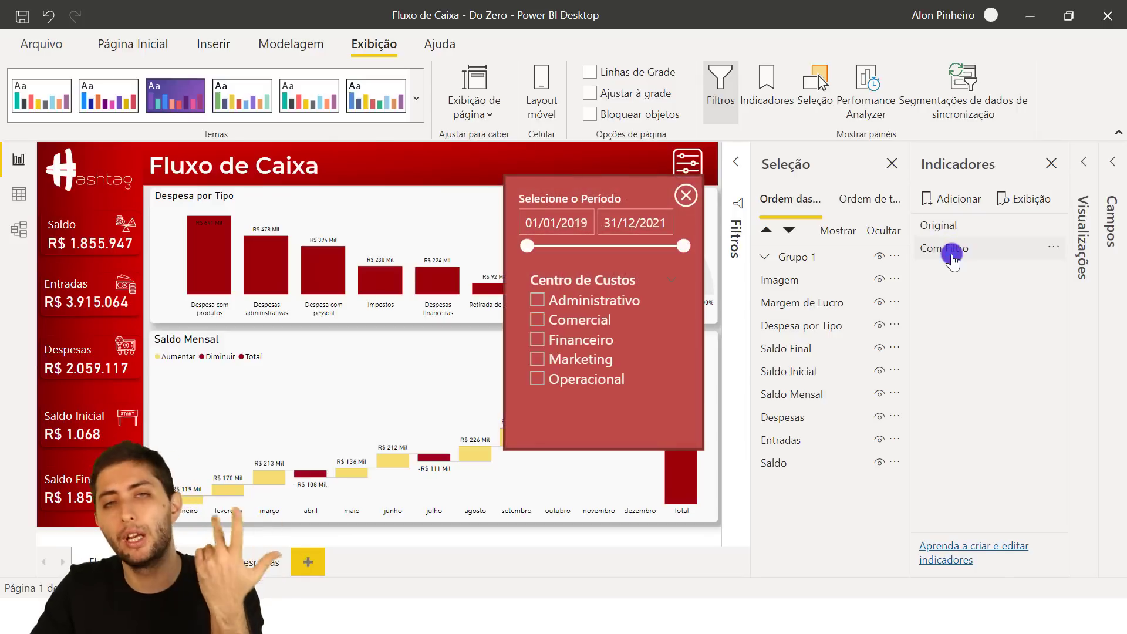
click(931, 262)
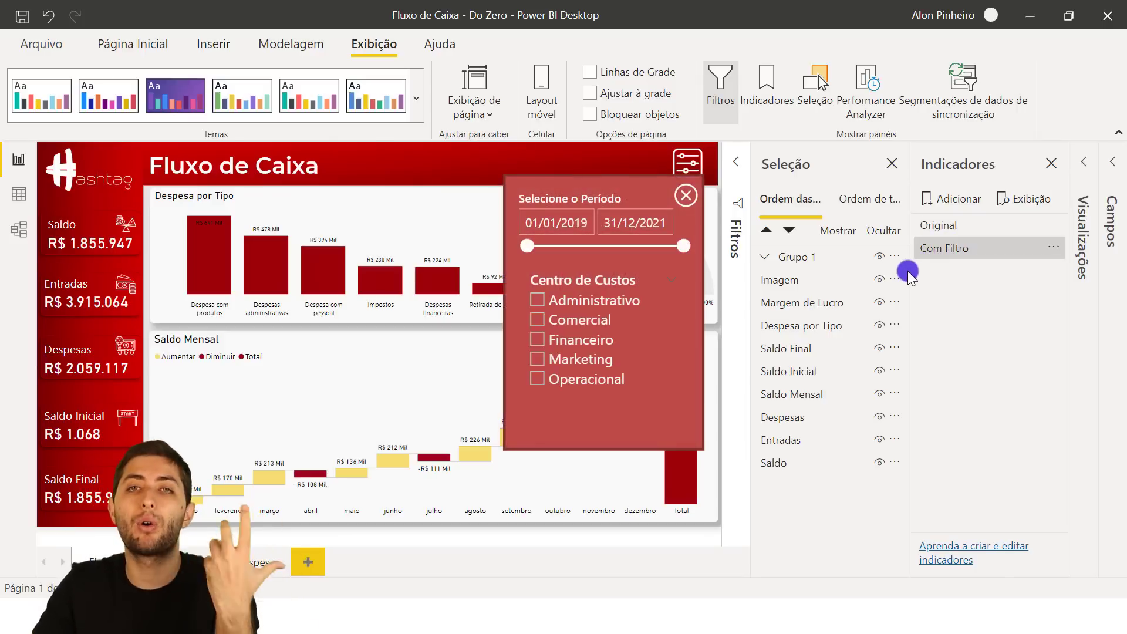
click(943, 228)
click(952, 247)
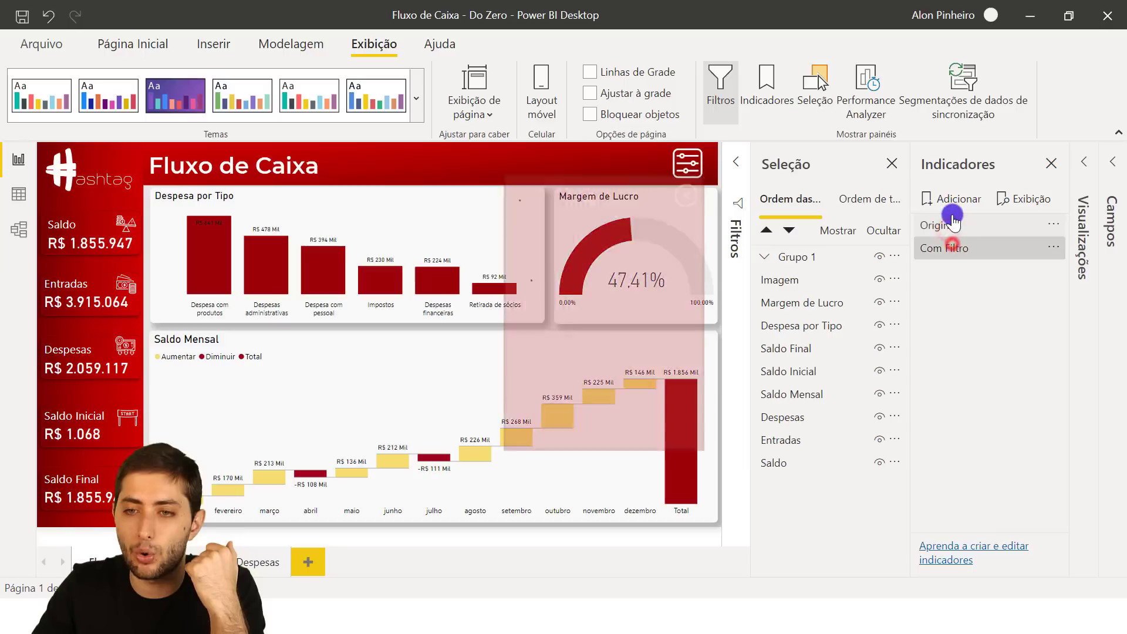
click(951, 227)
click(956, 245)
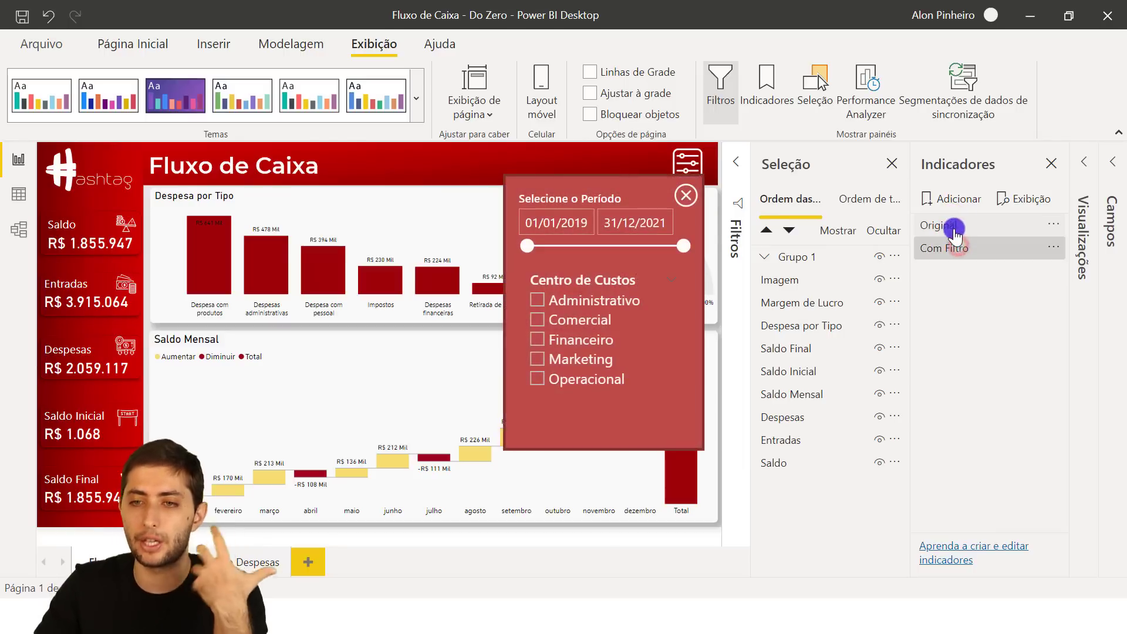
click(951, 227)
click(962, 249)
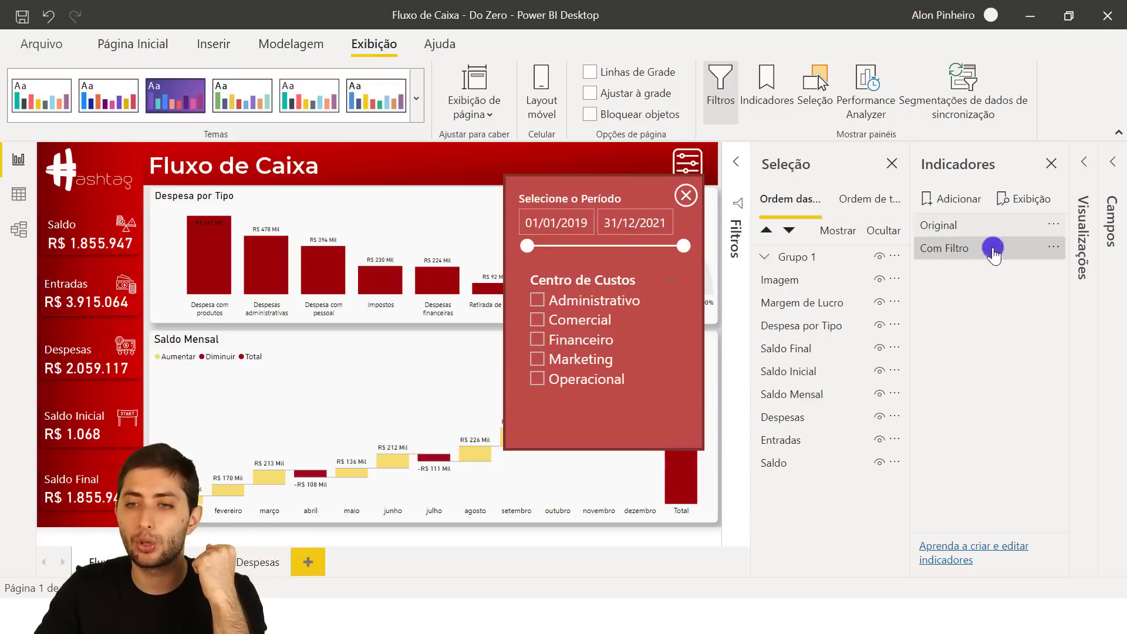
click(963, 226)
click(970, 248)
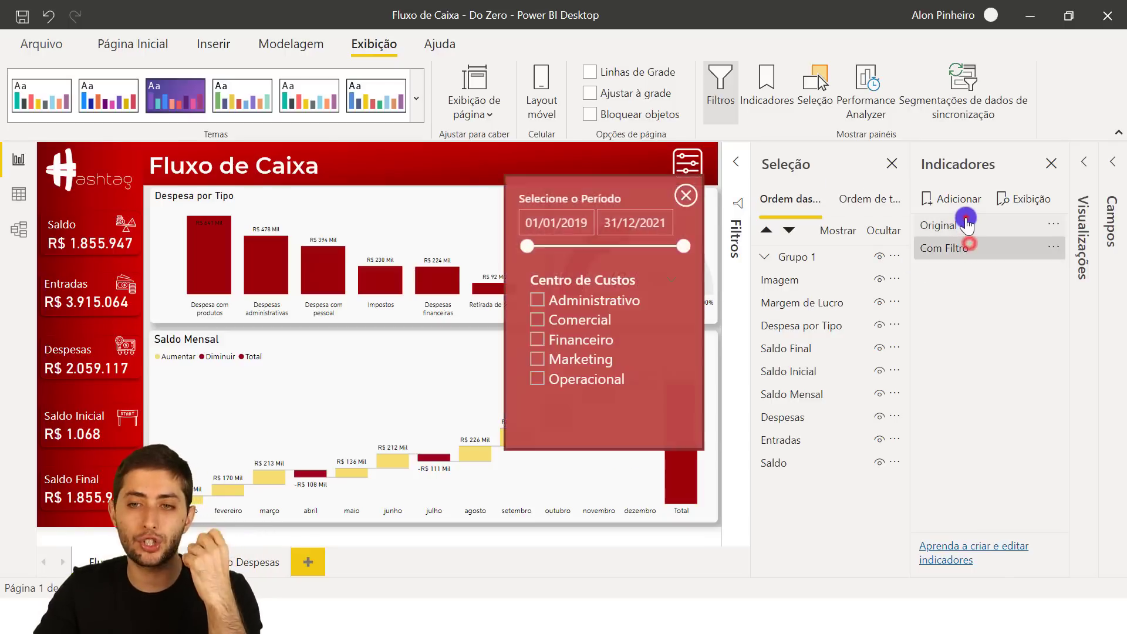
click(963, 226)
click(975, 255)
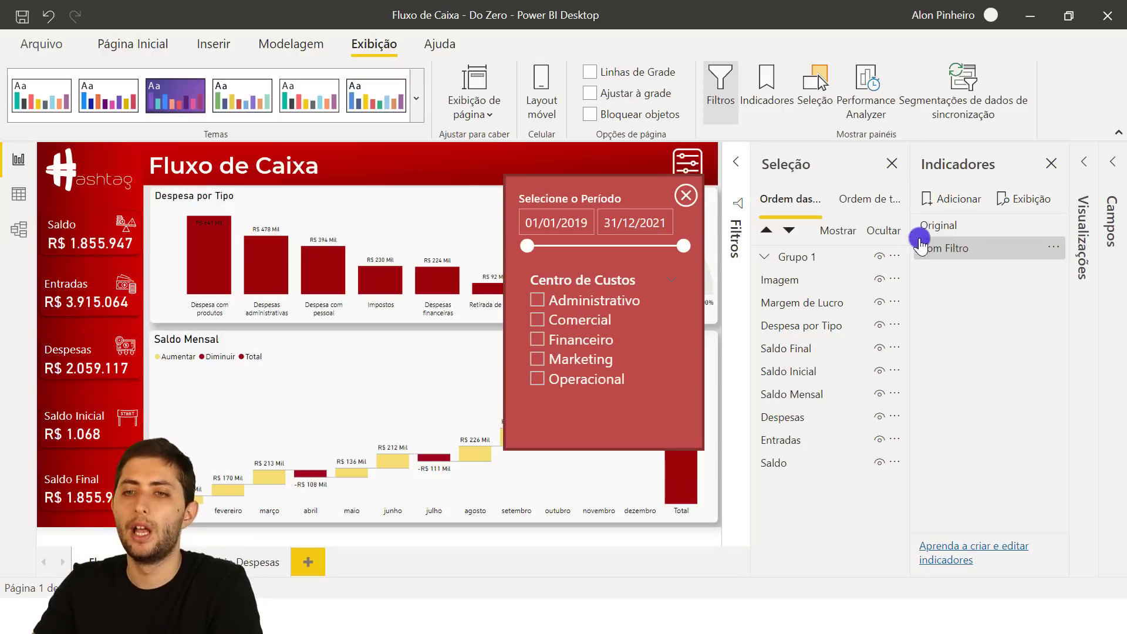
click(941, 228)
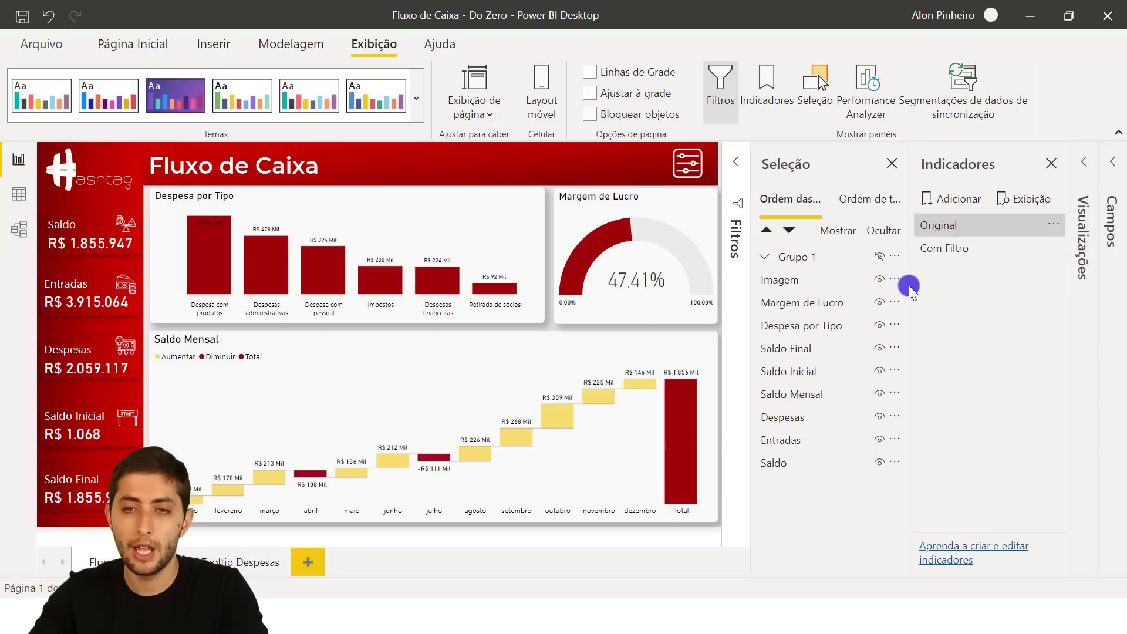
- Check which bookmark each icon should trigger: Com Filtro for the filter-opening icon and Original for the close icon
click(680, 169)
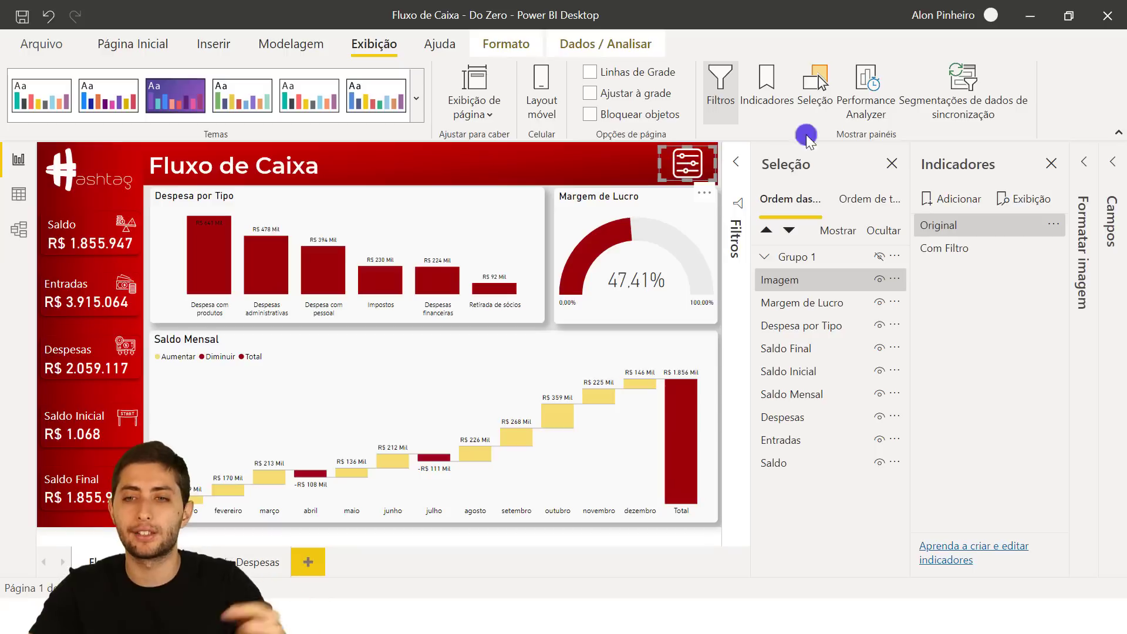
click(961, 254)
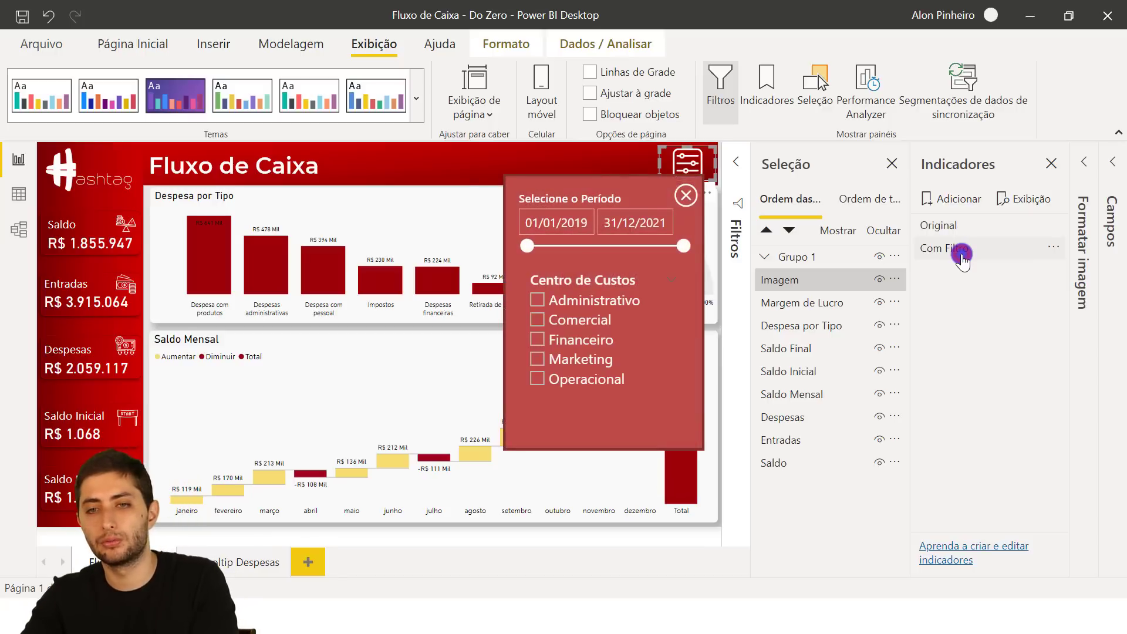
click(957, 226)
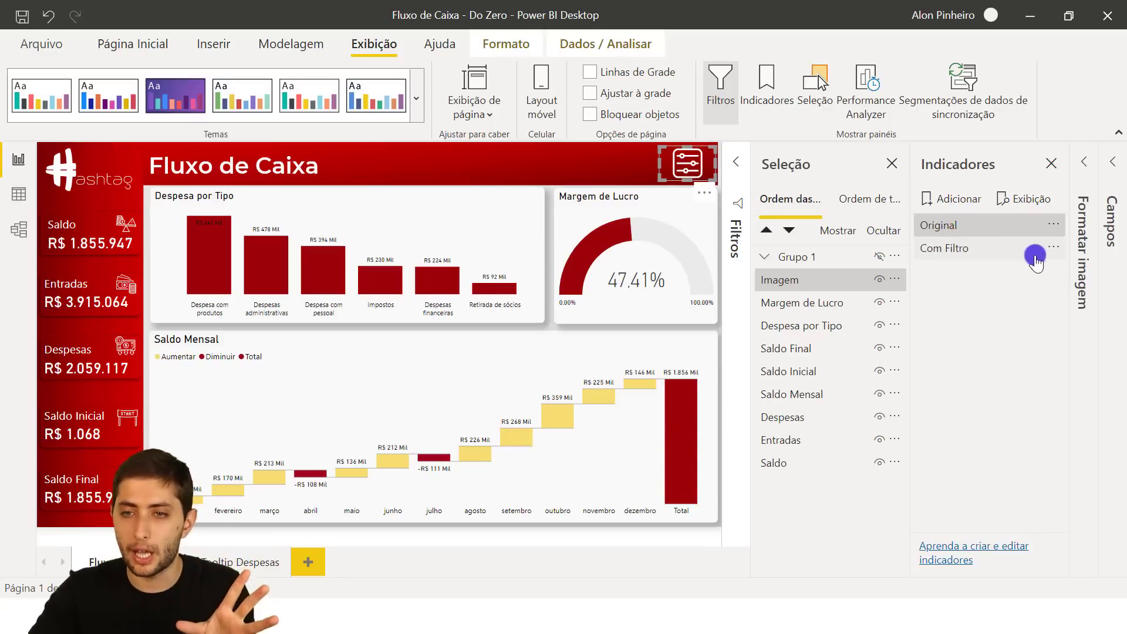
click(1000, 247)
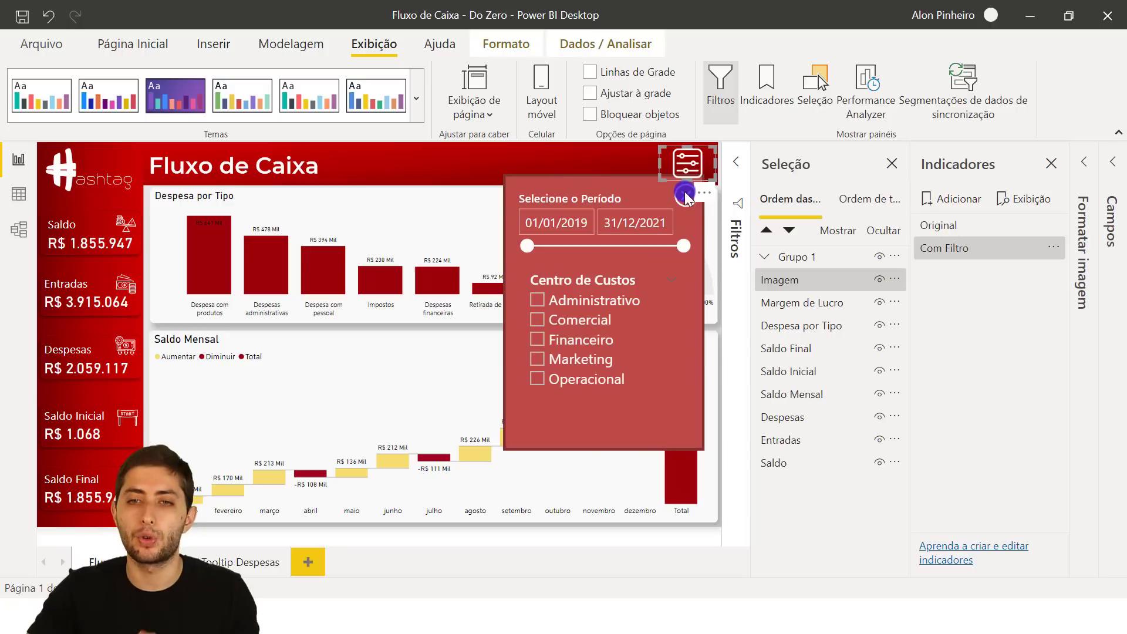
click(683, 196)
click(997, 227)
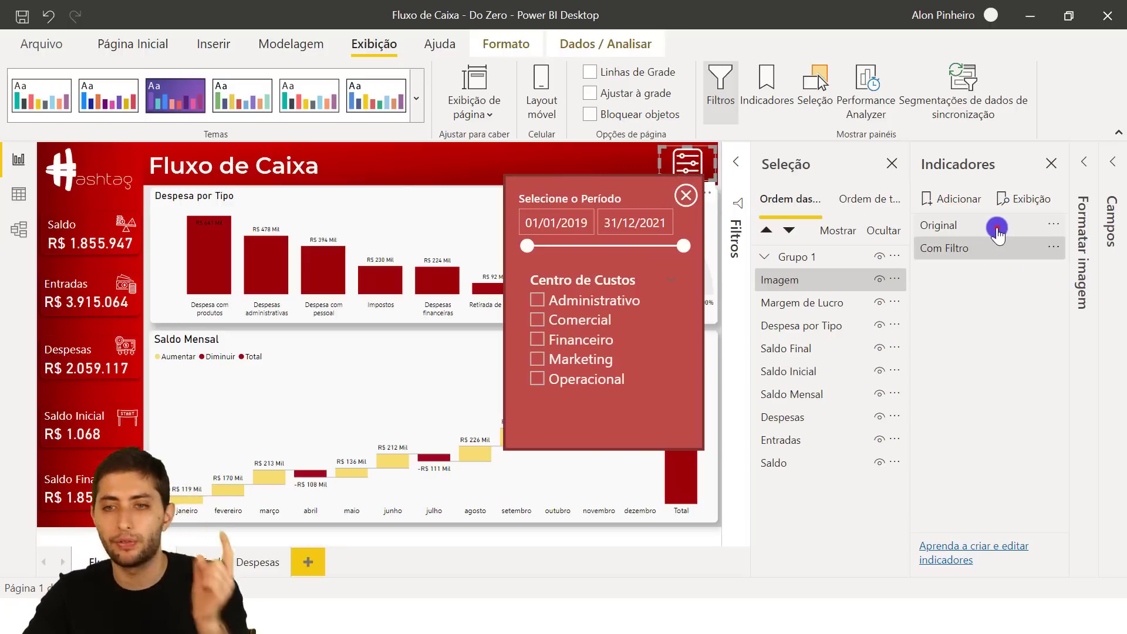
- Enable Ação on the filter-opening icon in the page header, with type Indicador and the Com Filtro bookmark as its target
click(695, 170)
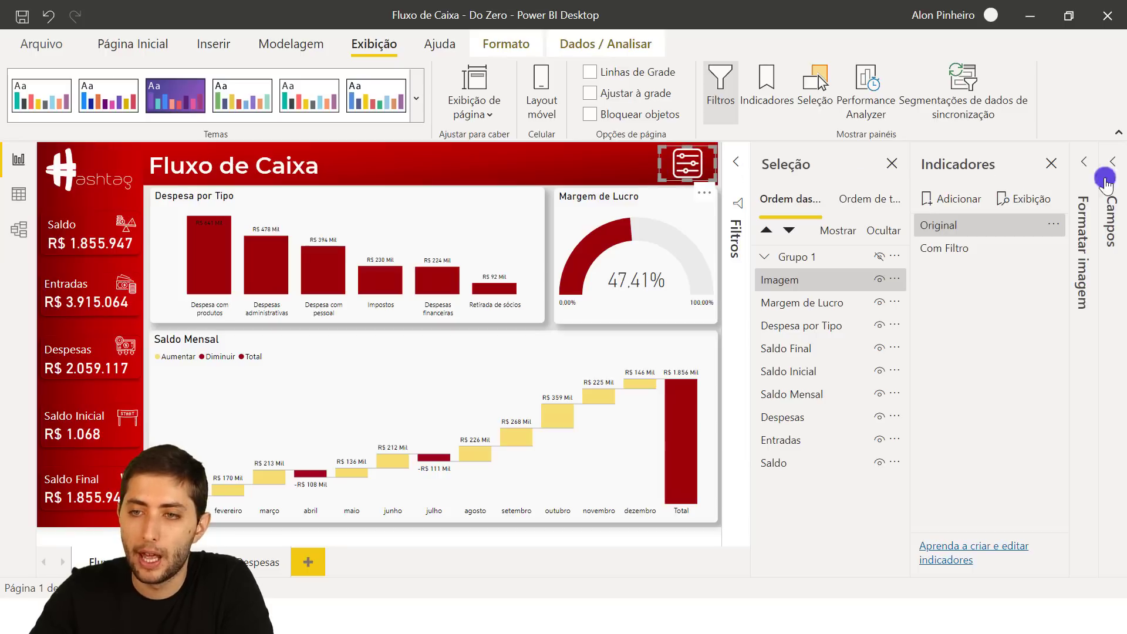
click(1082, 163)
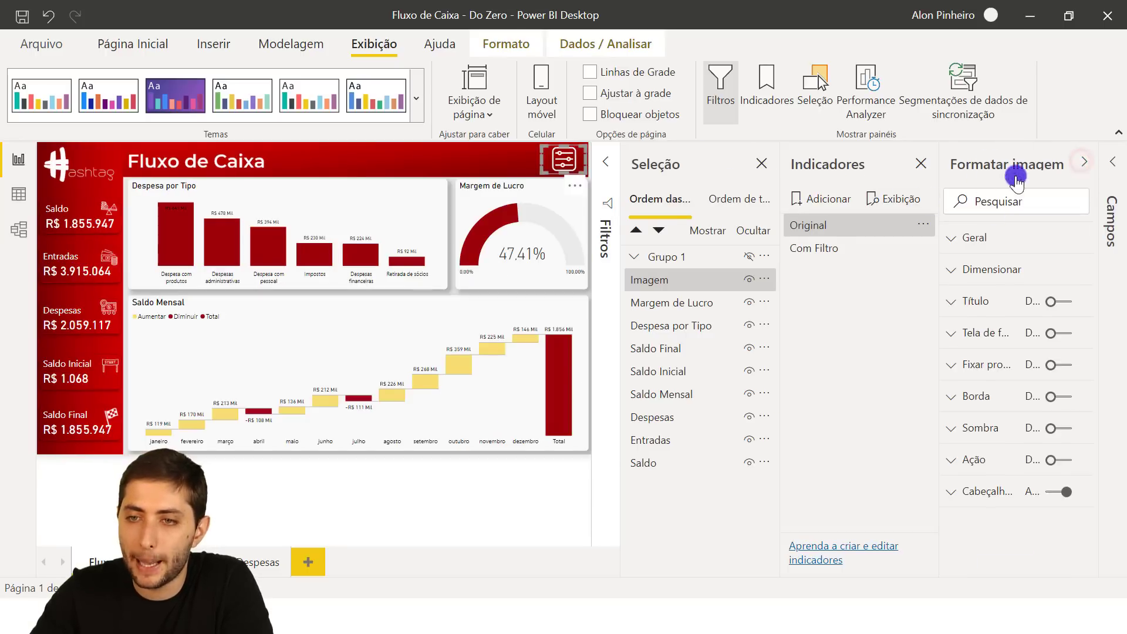
click(714, 98)
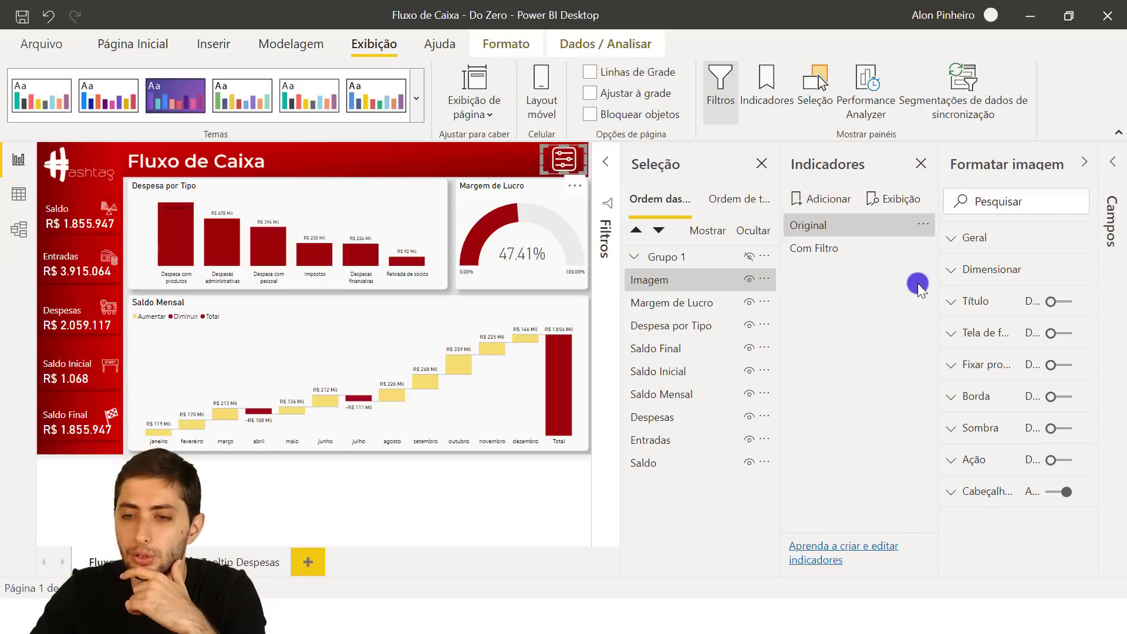
click(1056, 460)
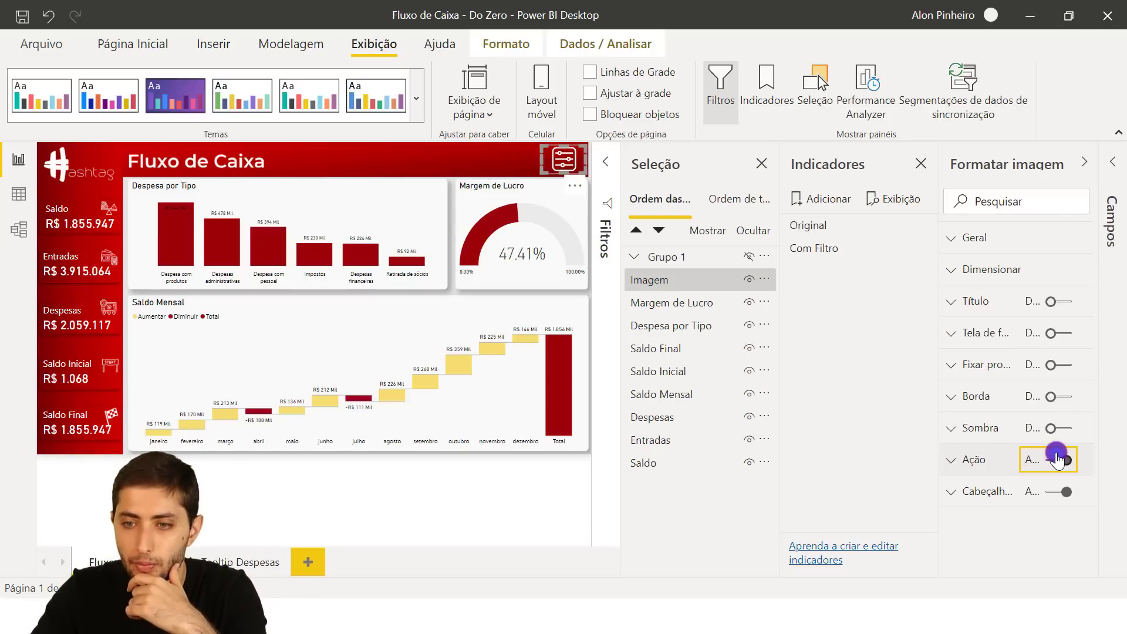
click(969, 460)
scroll(999, 425, down, 2)
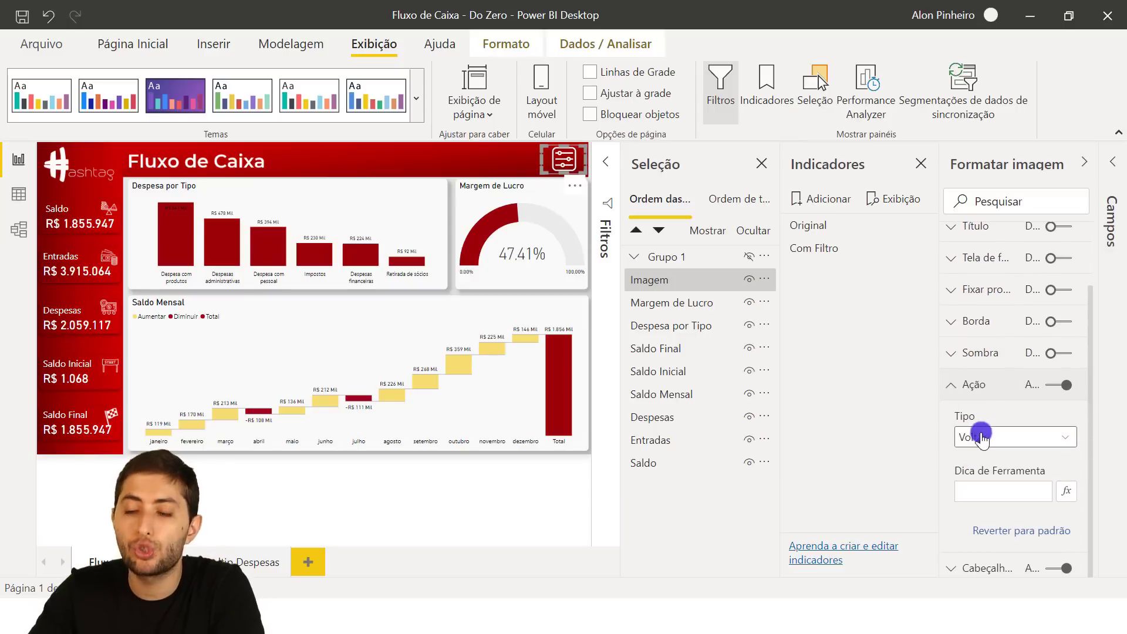
click(986, 450)
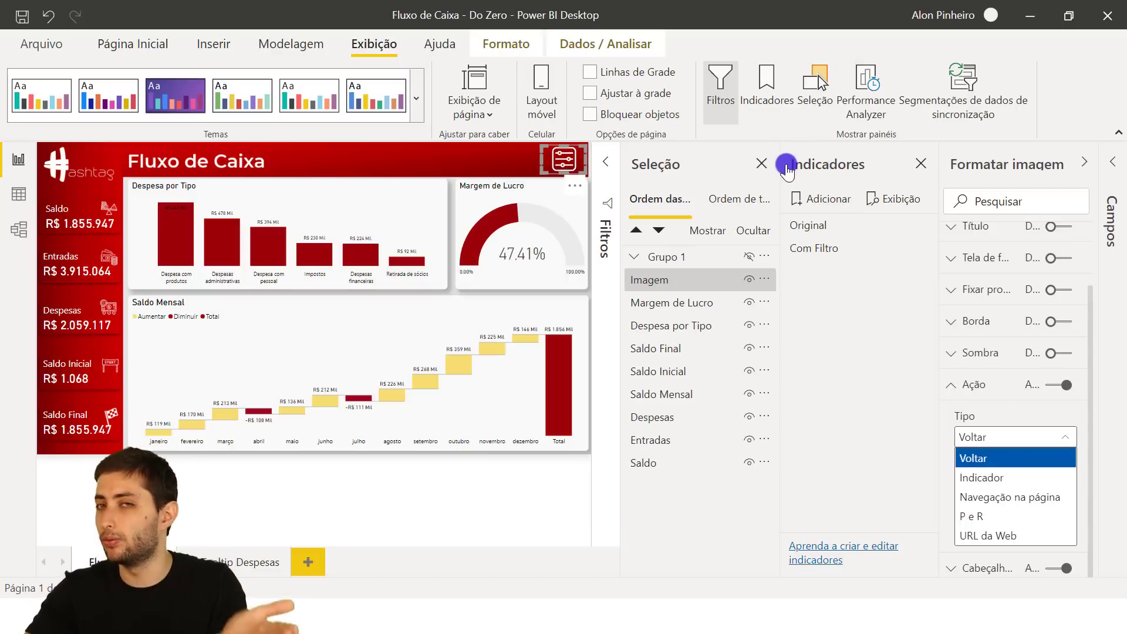
click(983, 478)
click(993, 497)
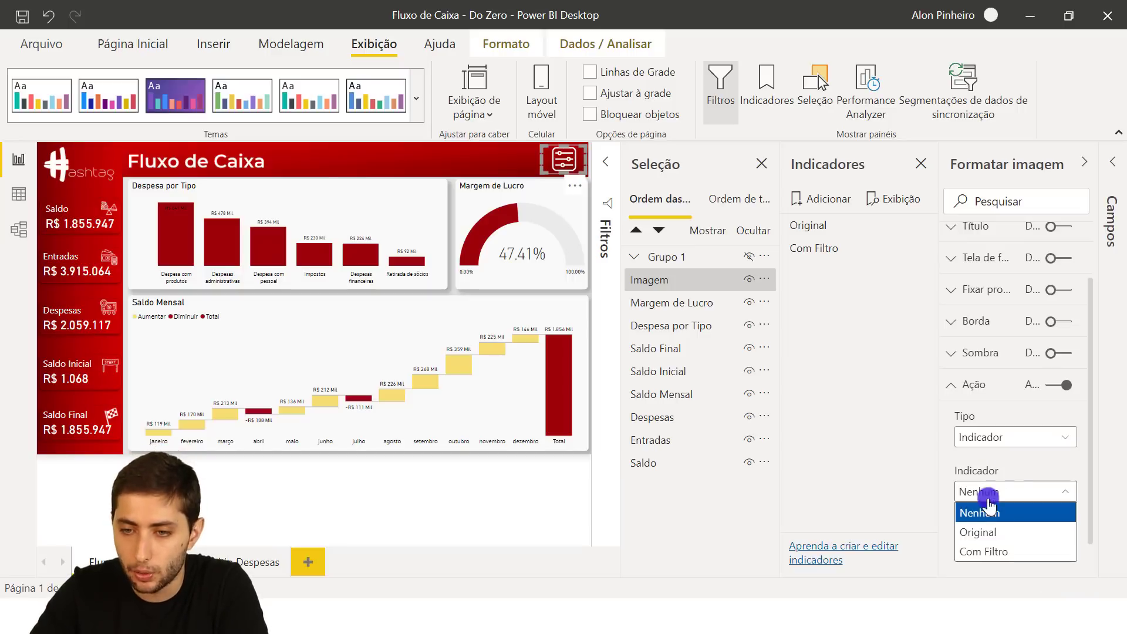
click(1031, 552)
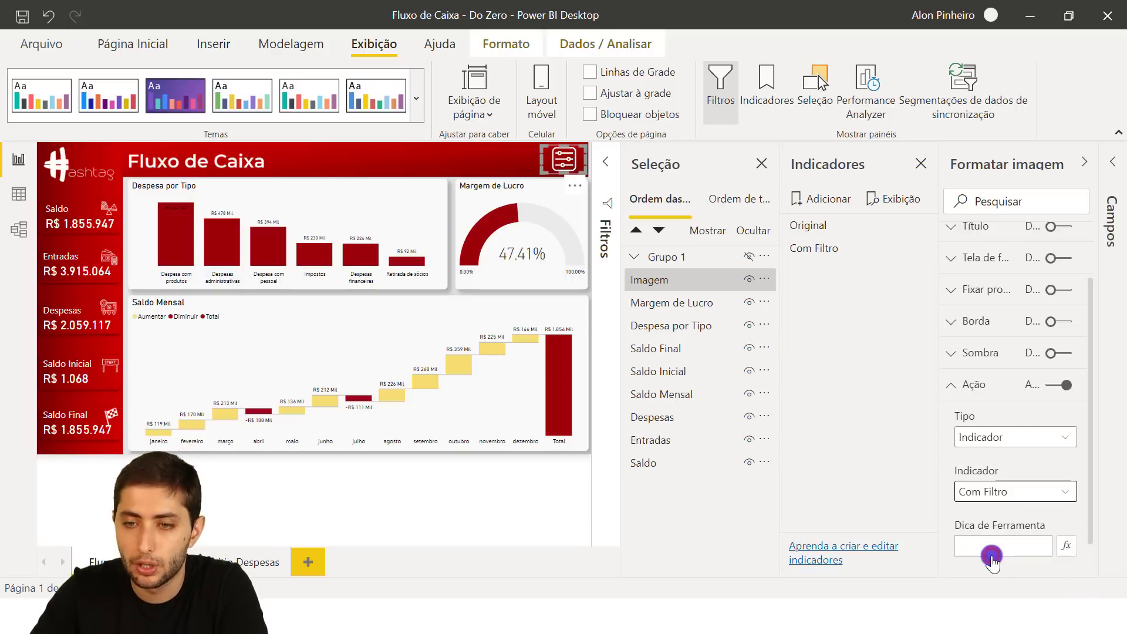
- Test the filter-opening icon's action in the page header to show the filter panel
click(1083, 163)
click(564, 183)
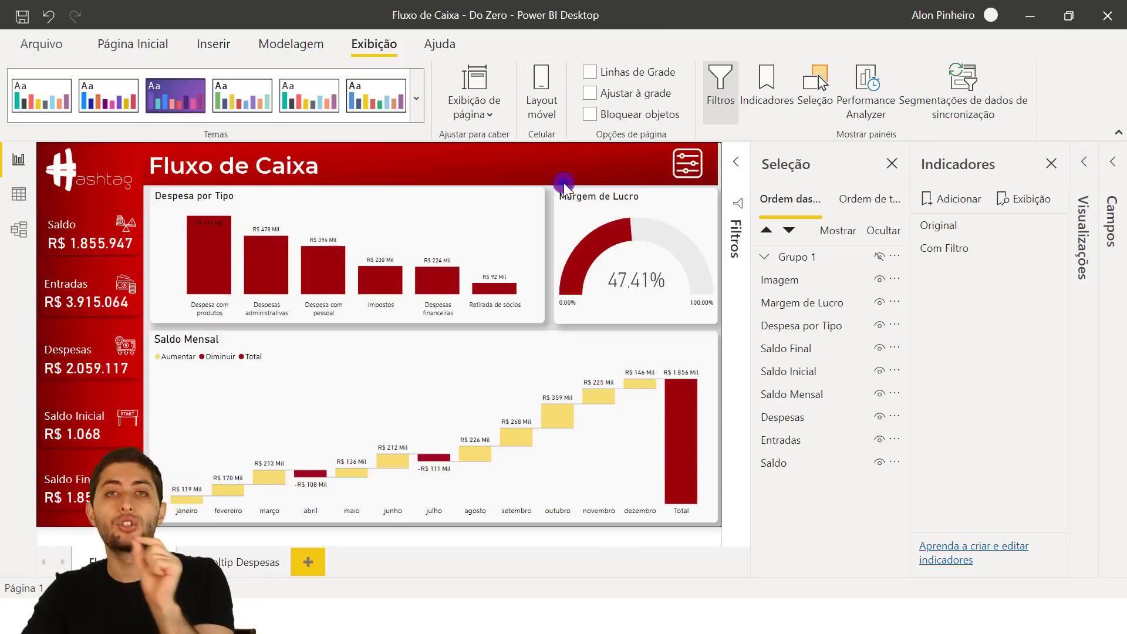
click(687, 167)
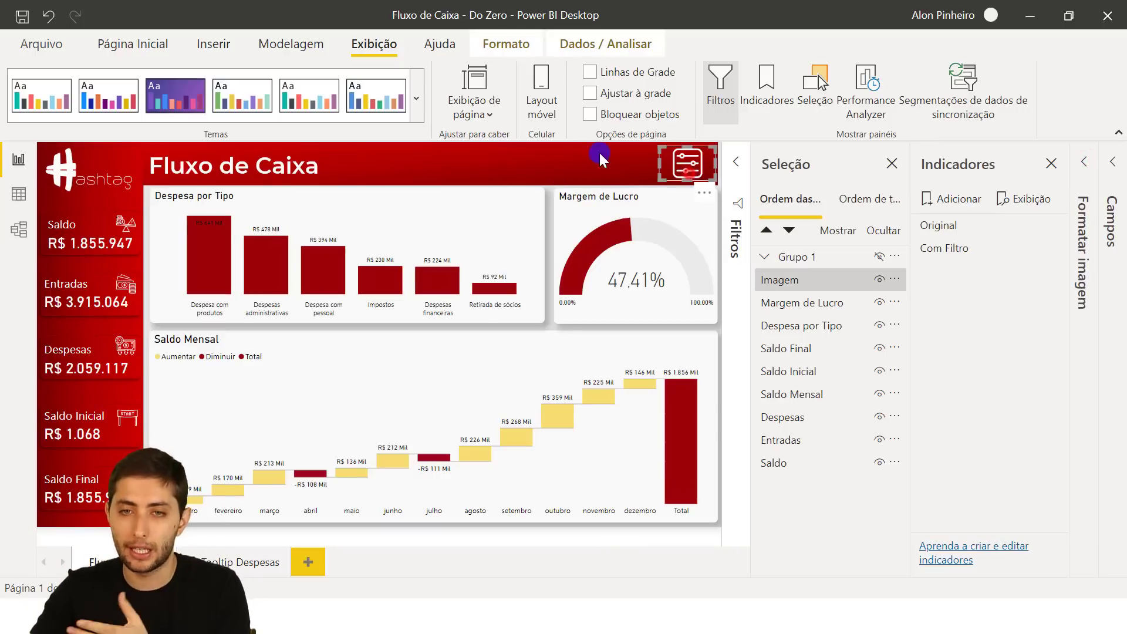
click(589, 153)
click(686, 167)
click(606, 154)
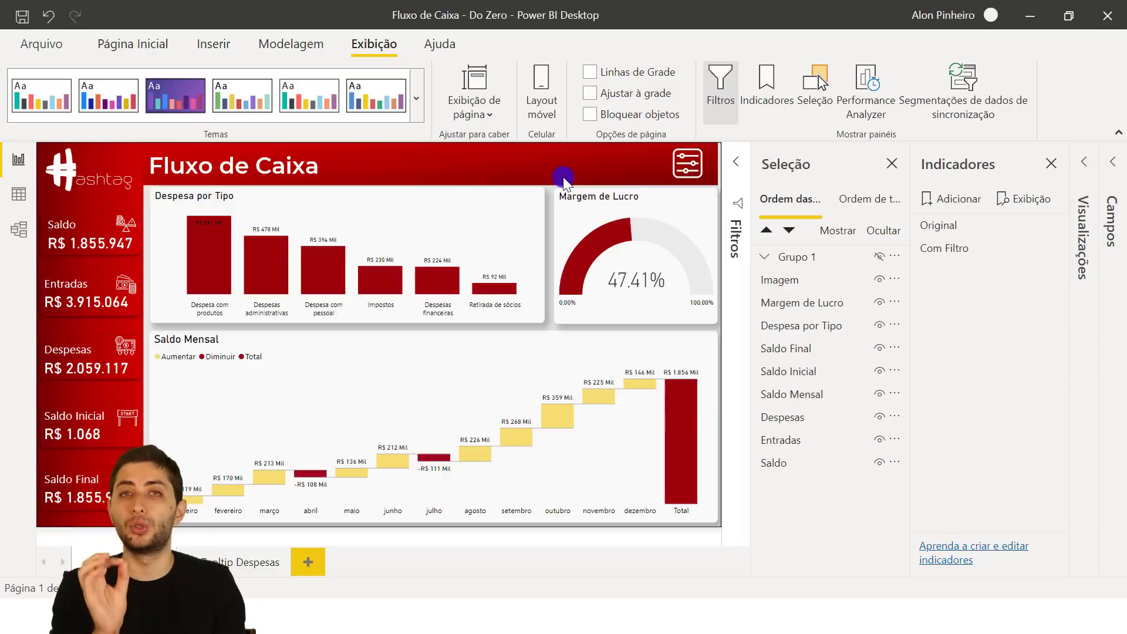
ctrl+click(675, 164)
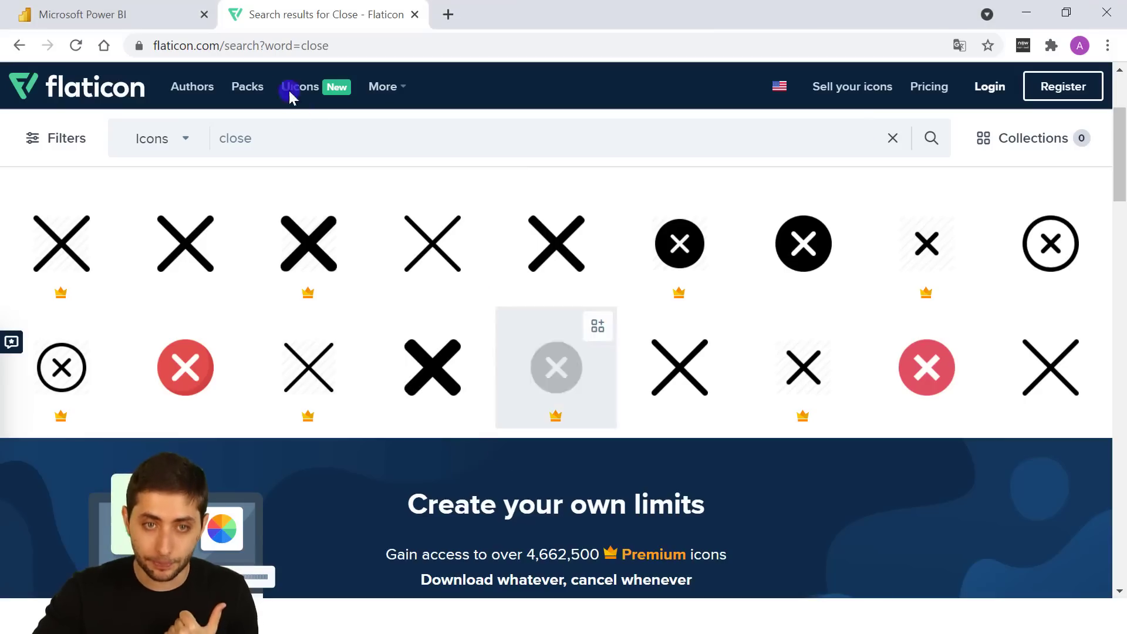
- Switch to the browser to look at the published Fluxo de Caixa report, and return to Fluxo de Caixa - Do Zero in Power BI Desktop
click(80, 14)
click(203, 42)
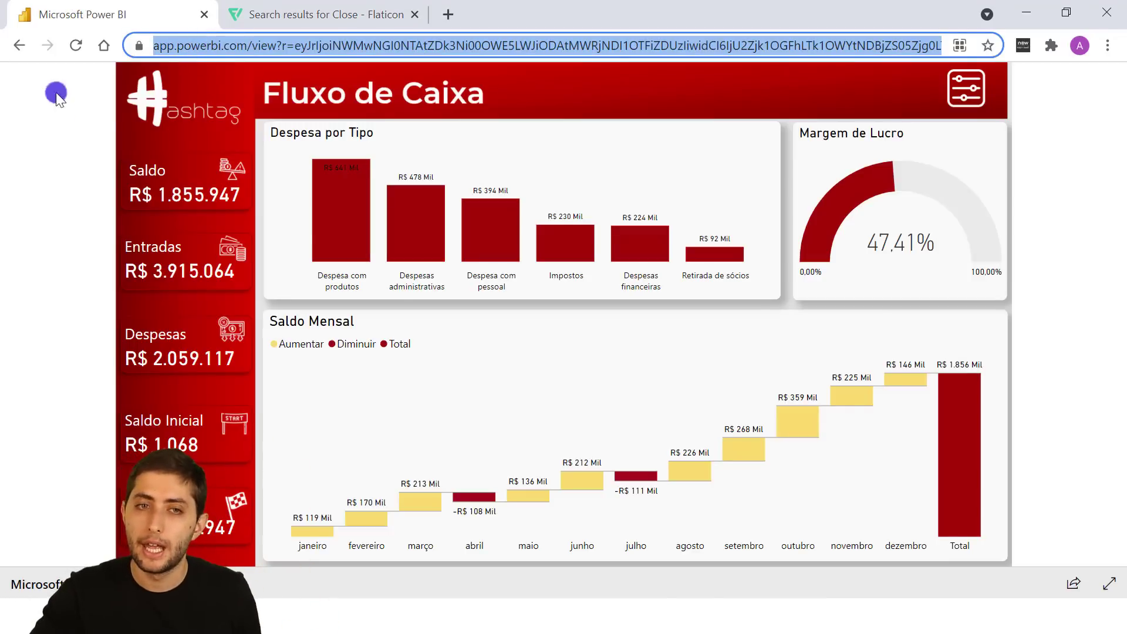
click(195, 52)
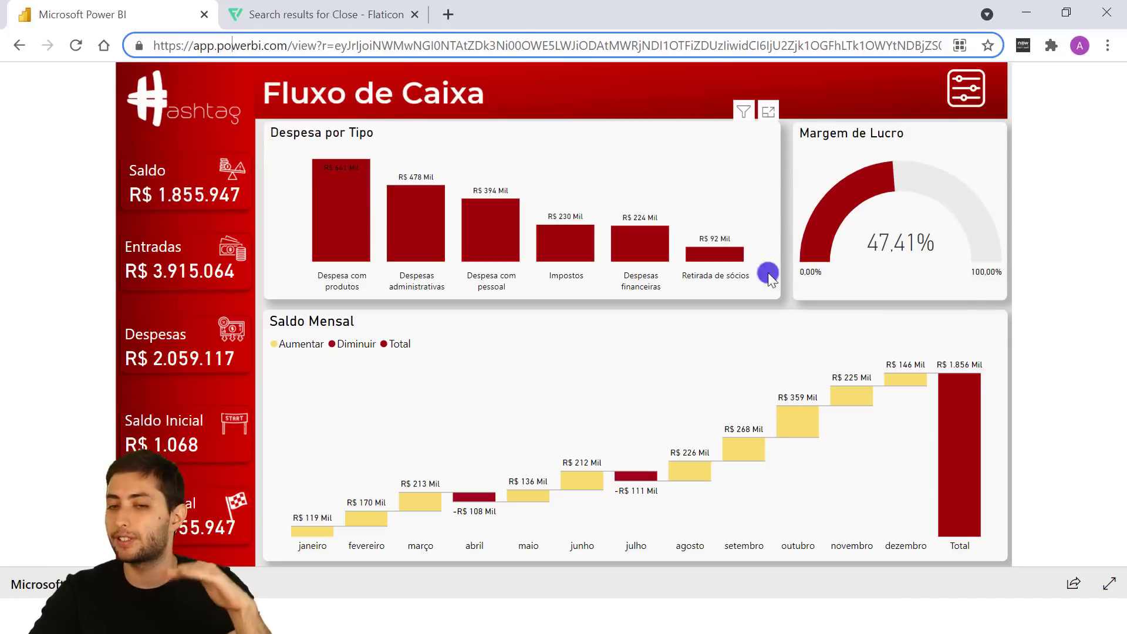
click(678, 612)
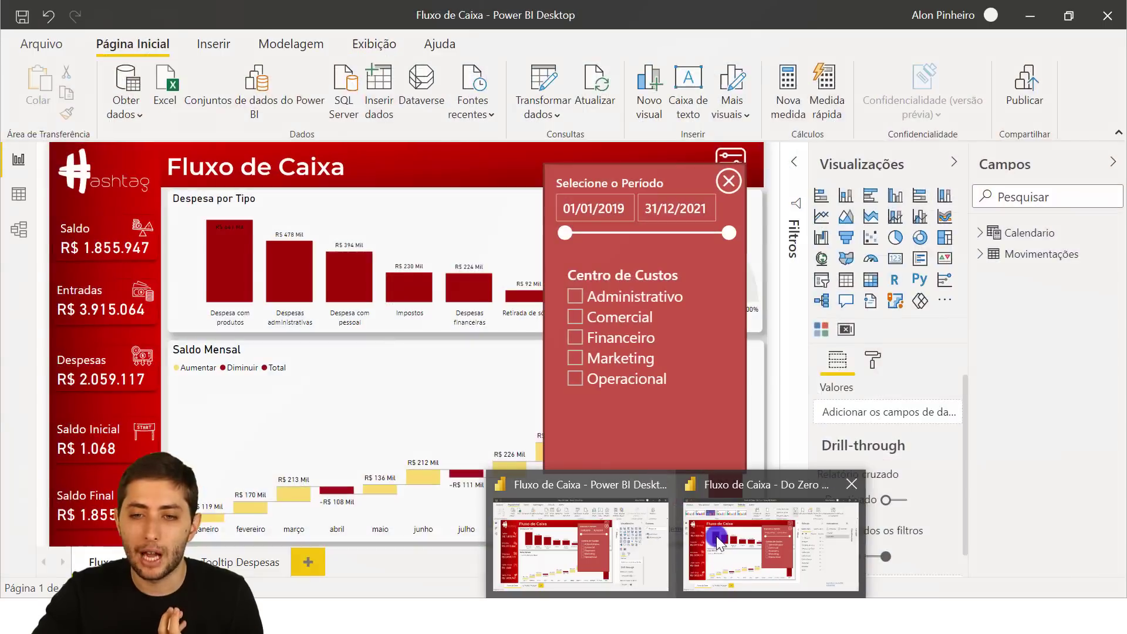
click(716, 537)
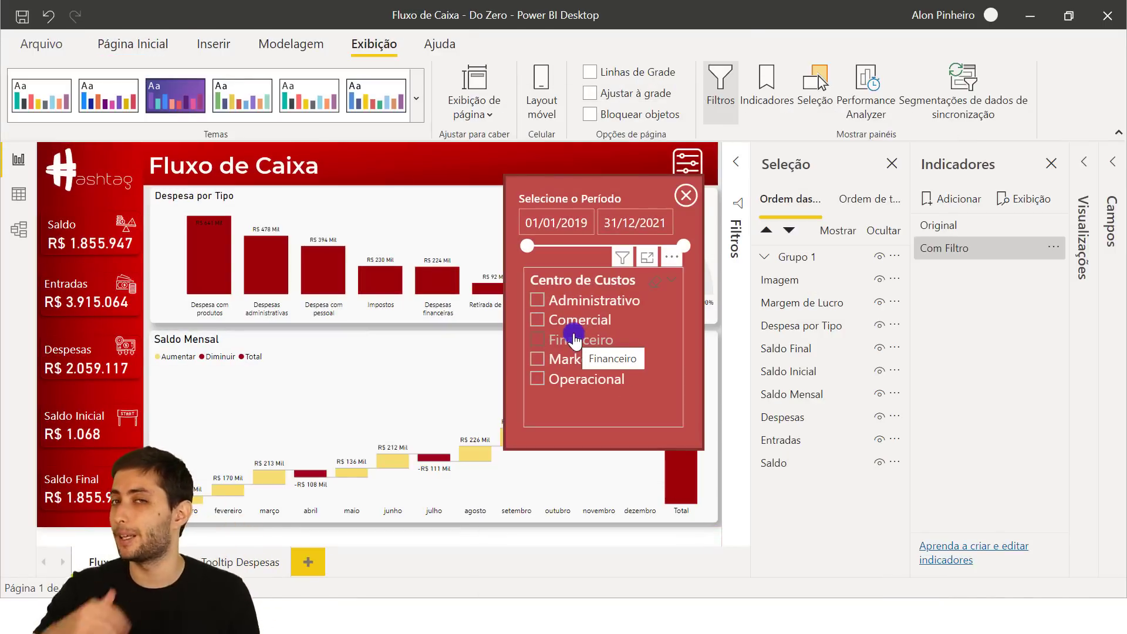
click(684, 195)
click(685, 195)
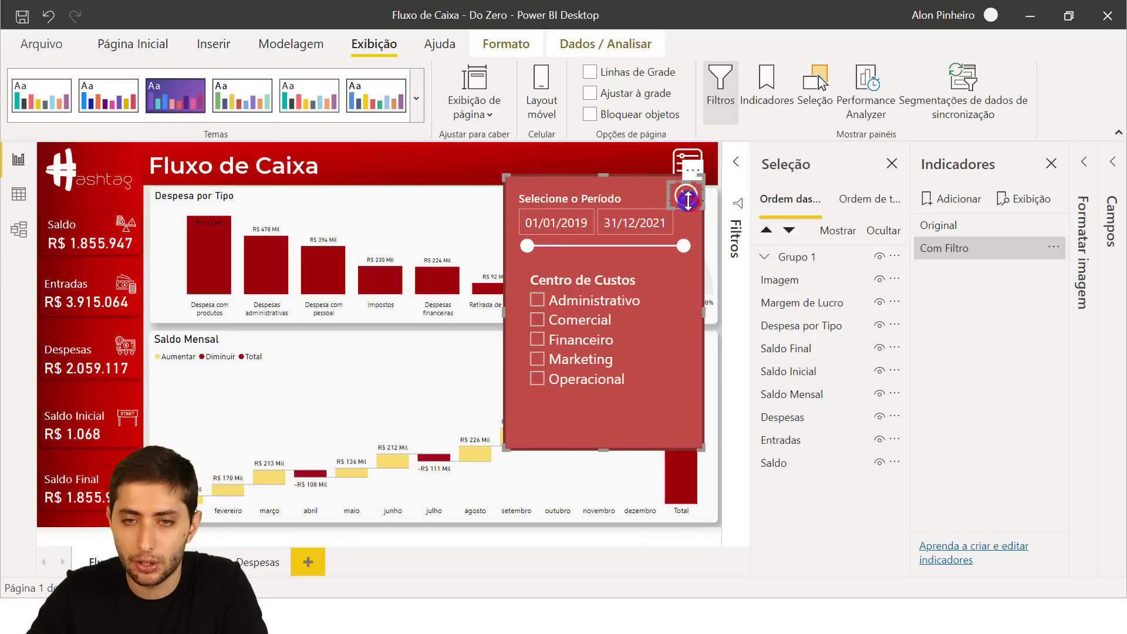
click(607, 163)
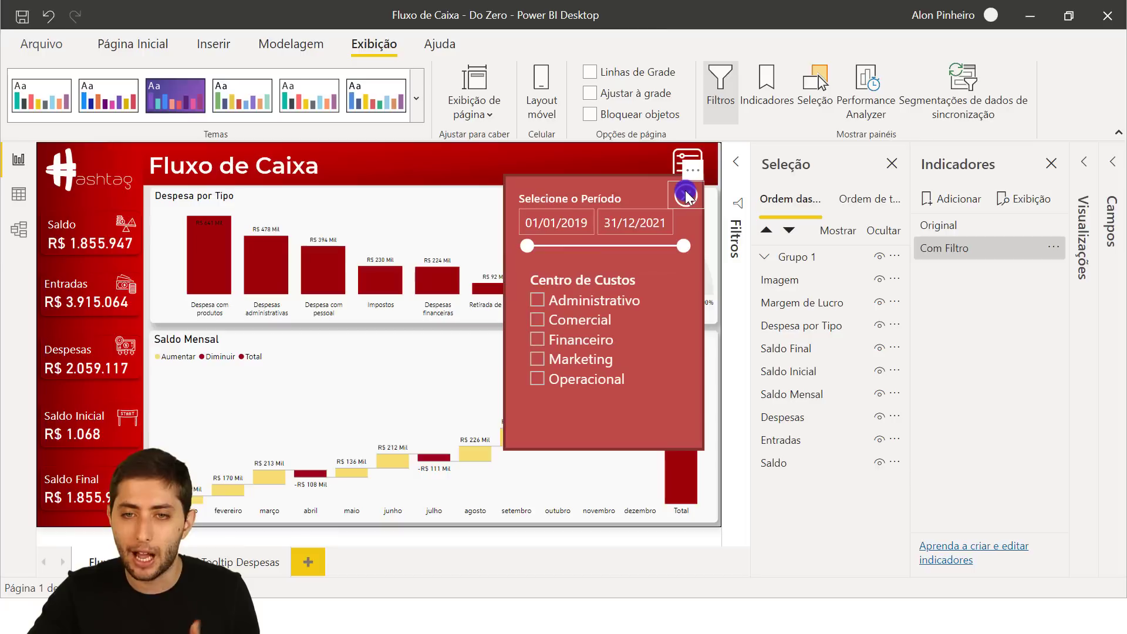
- Enable Ação on the filter panel's close icon, with type Indicador and the Original bookmark as its target
click(702, 227)
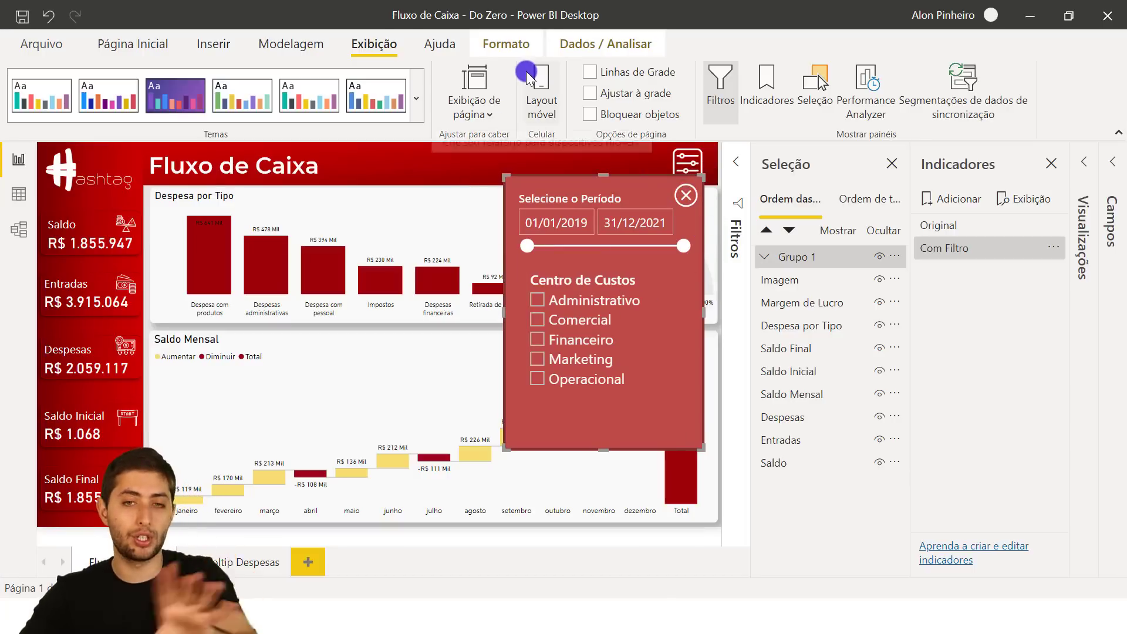
click(626, 73)
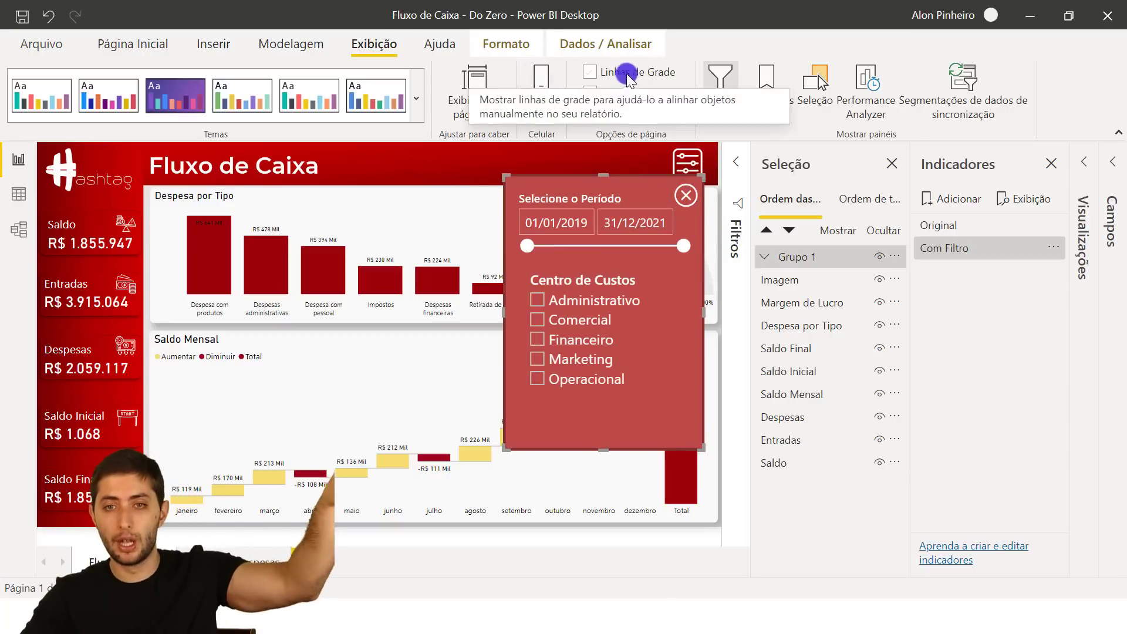
click(691, 201)
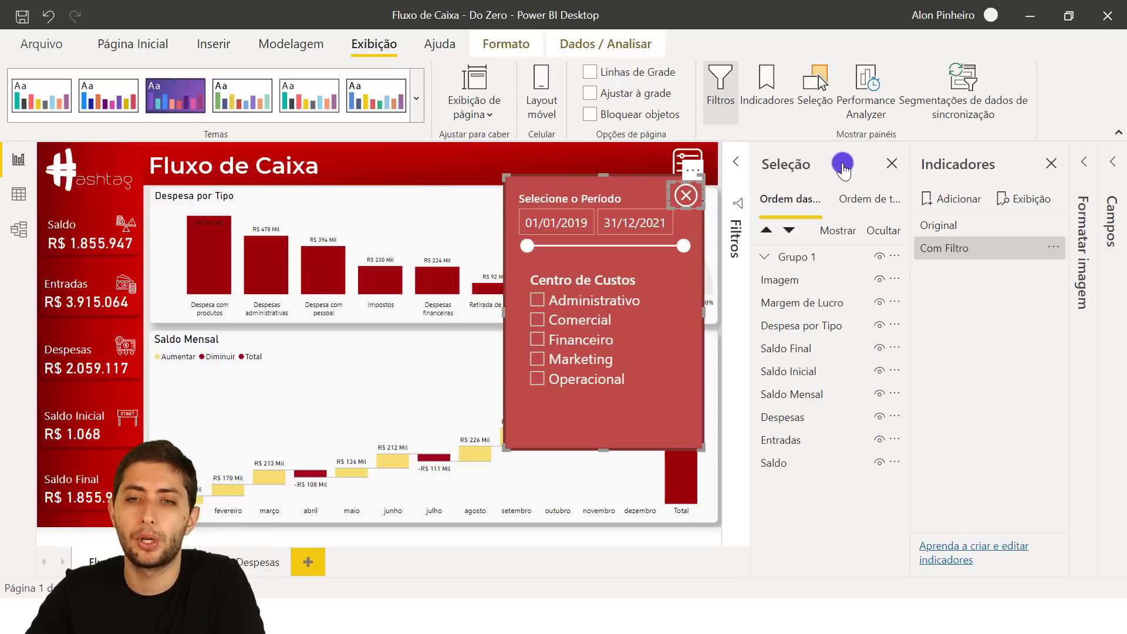
click(1082, 160)
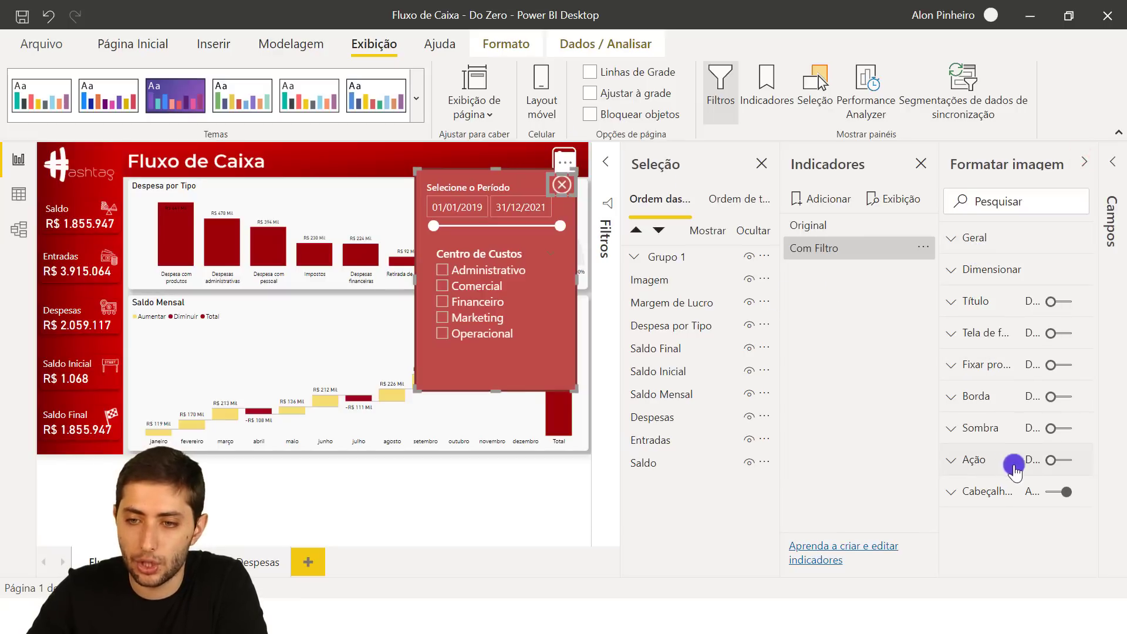
click(1059, 460)
click(974, 460)
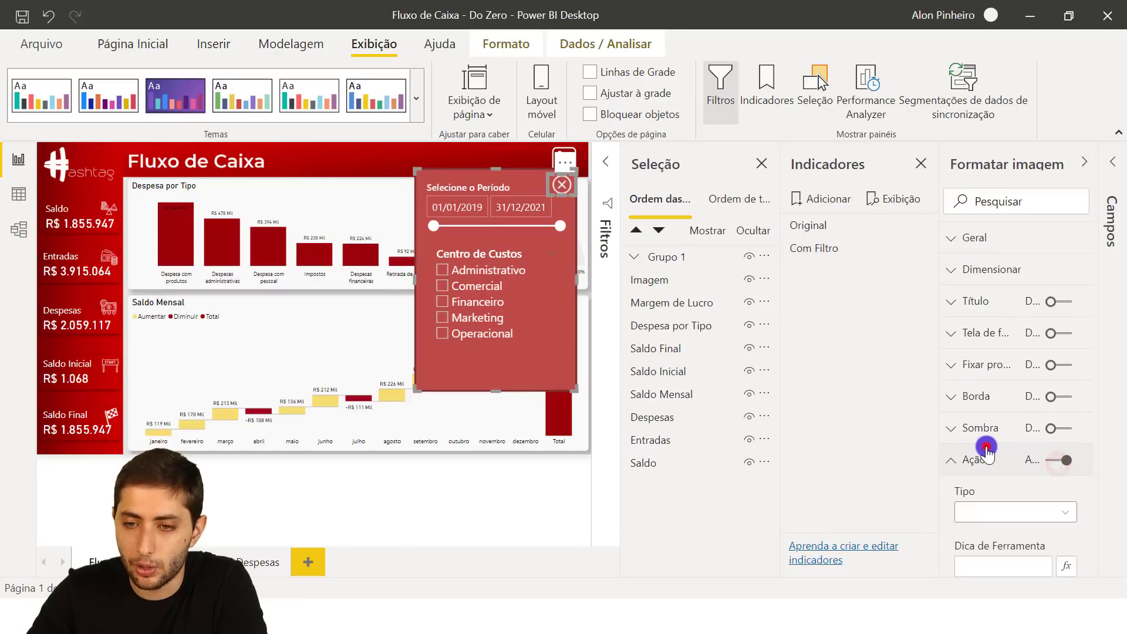
scroll(986, 446, down, 1)
click(995, 437)
click(997, 477)
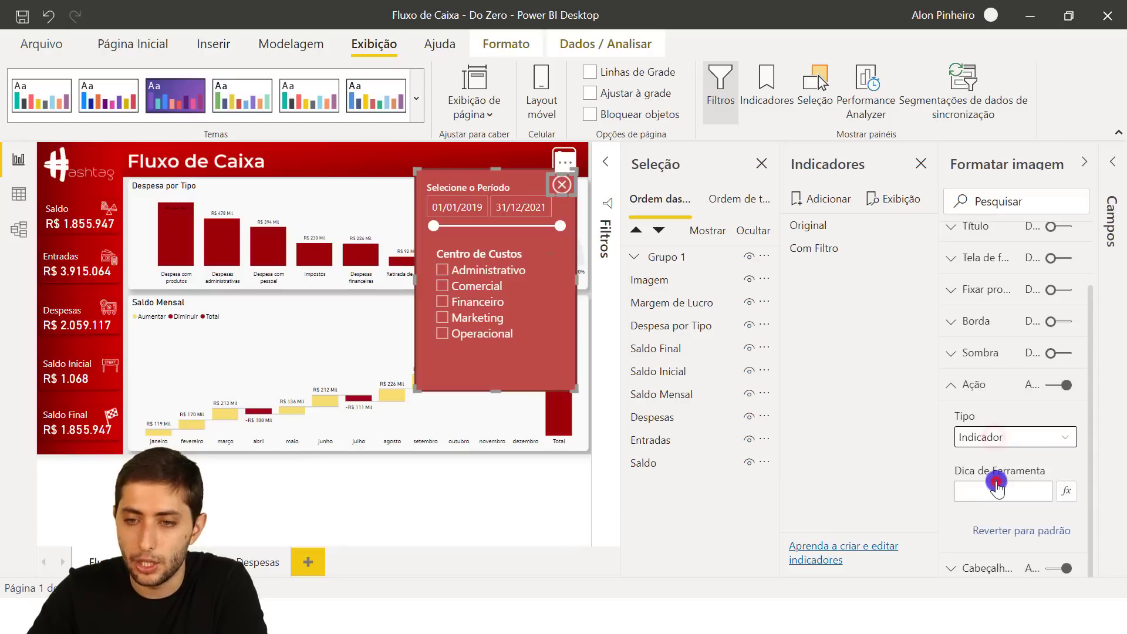
click(1000, 494)
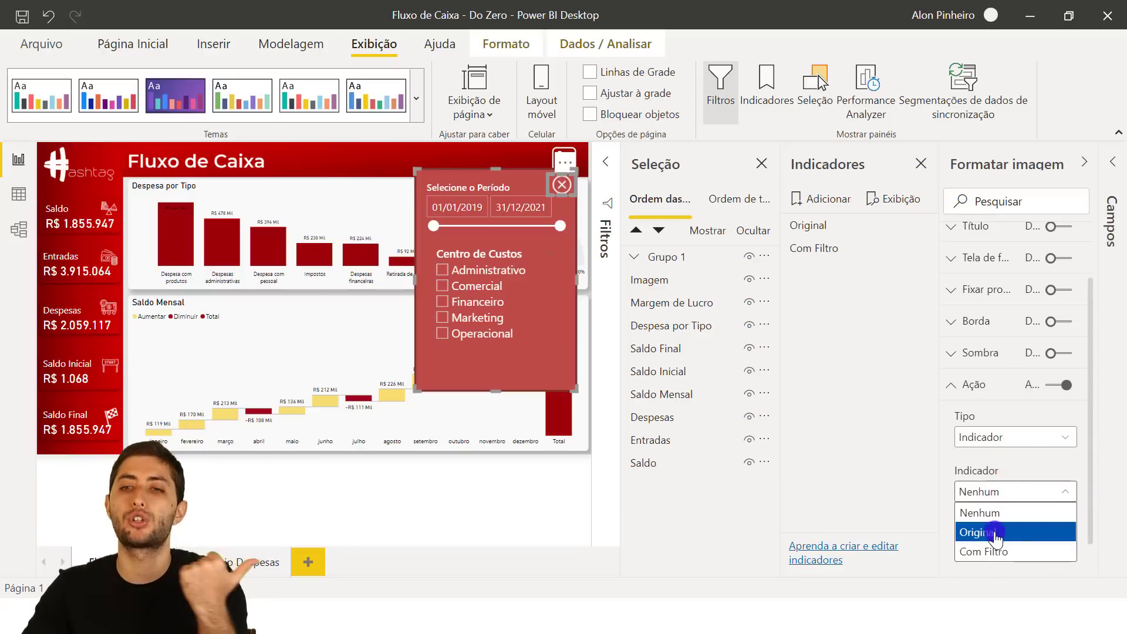
click(996, 532)
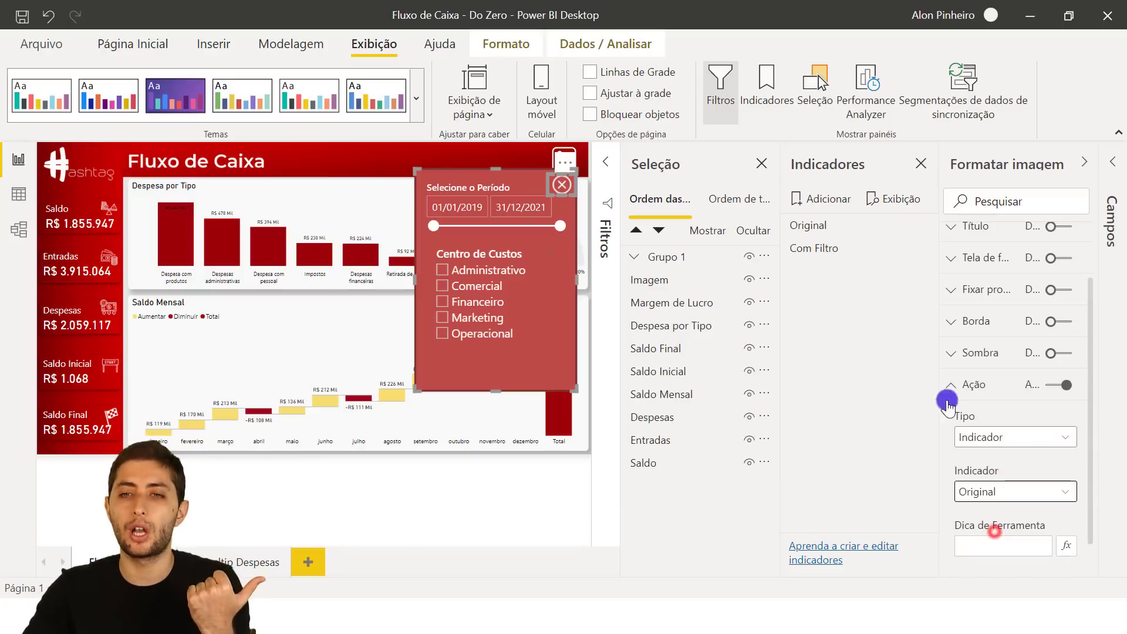
click(1086, 165)
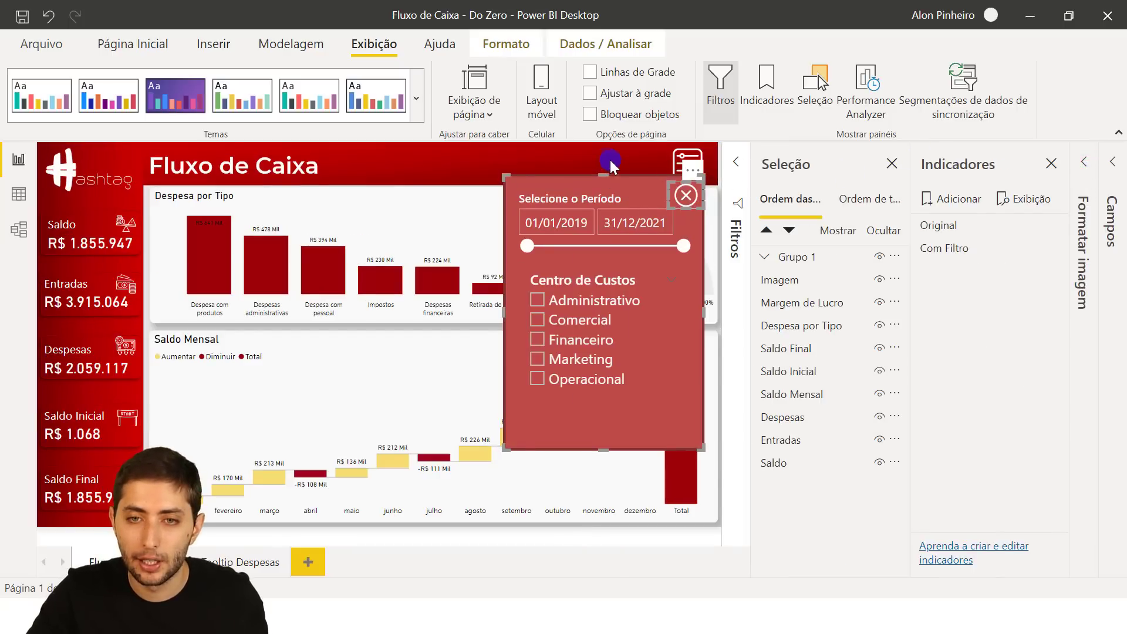
- Test both icon actions by hiding the filter panel with its close icon and reopening it with the header icon
click(607, 158)
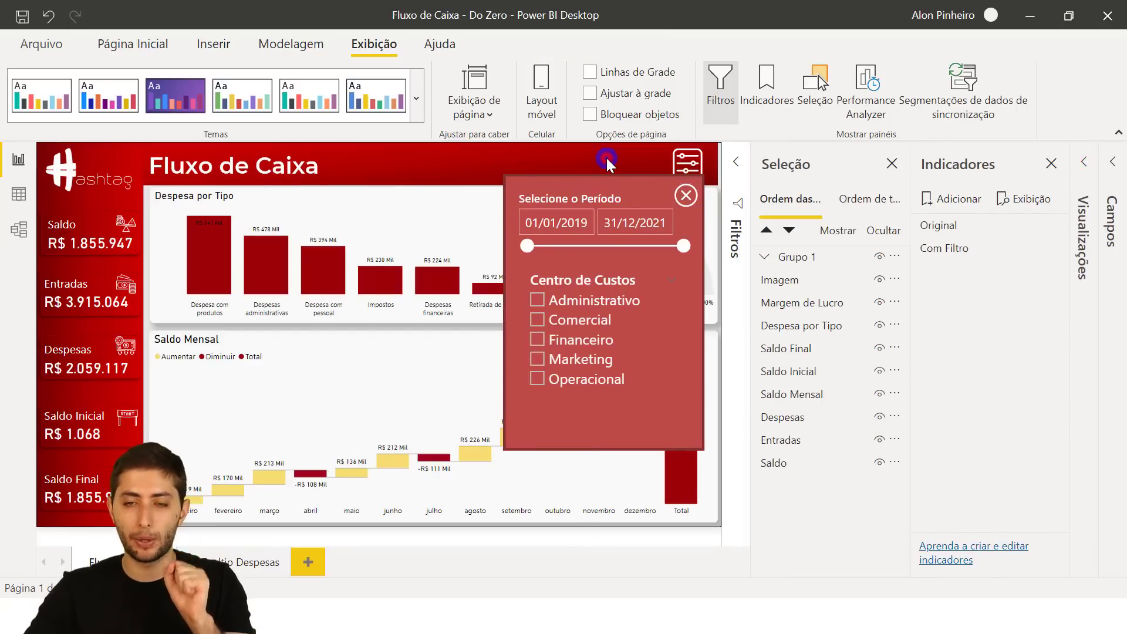
ctrl+click(687, 197)
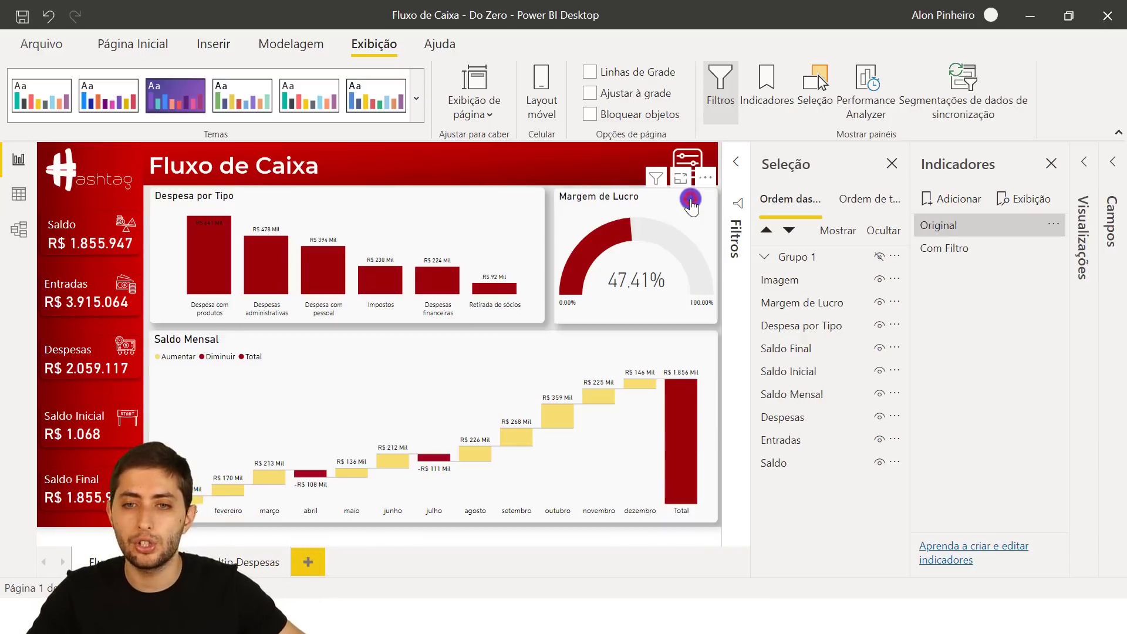
ctrl+click(691, 166)
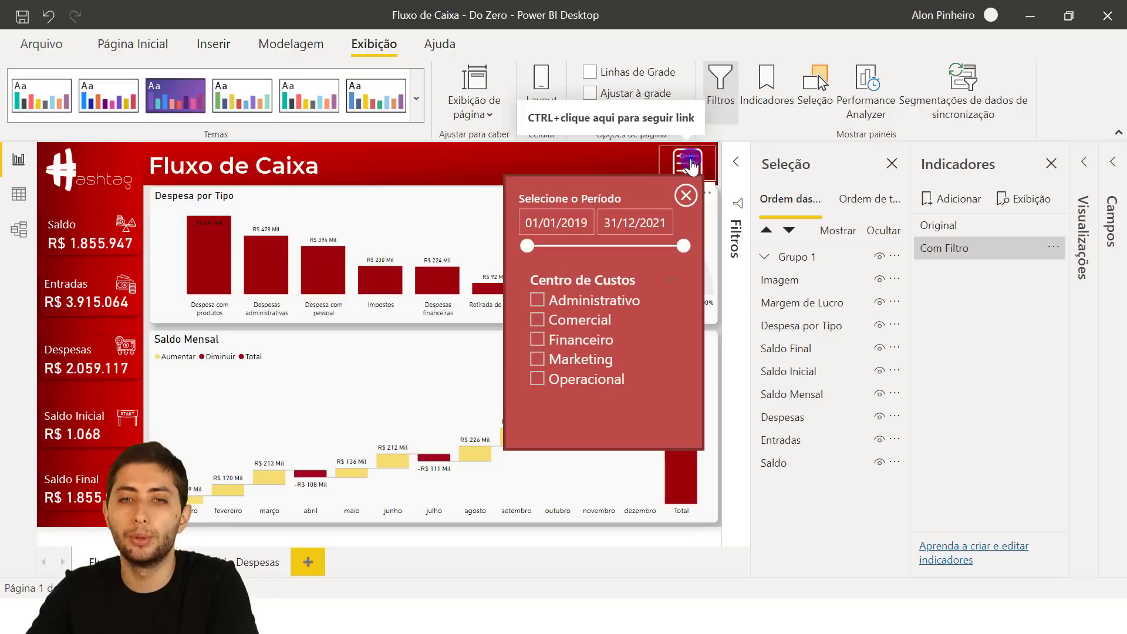
- Filter the report to the period 01/01/2020 to 31/12/2020 and the cost centre Financeiro
click(573, 223)
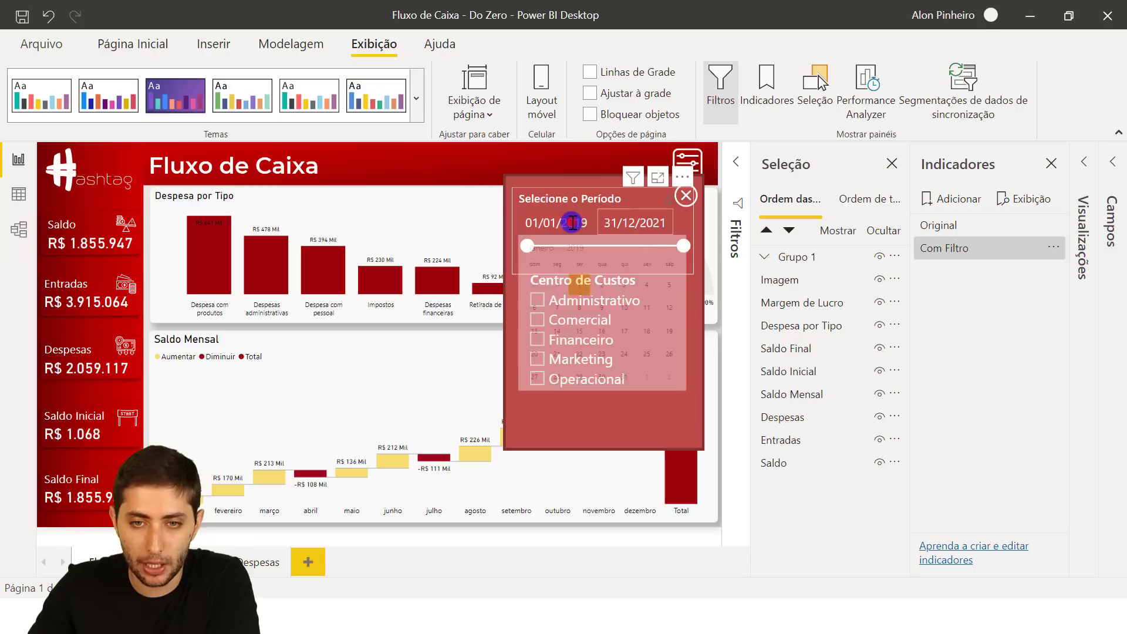
click(575, 248)
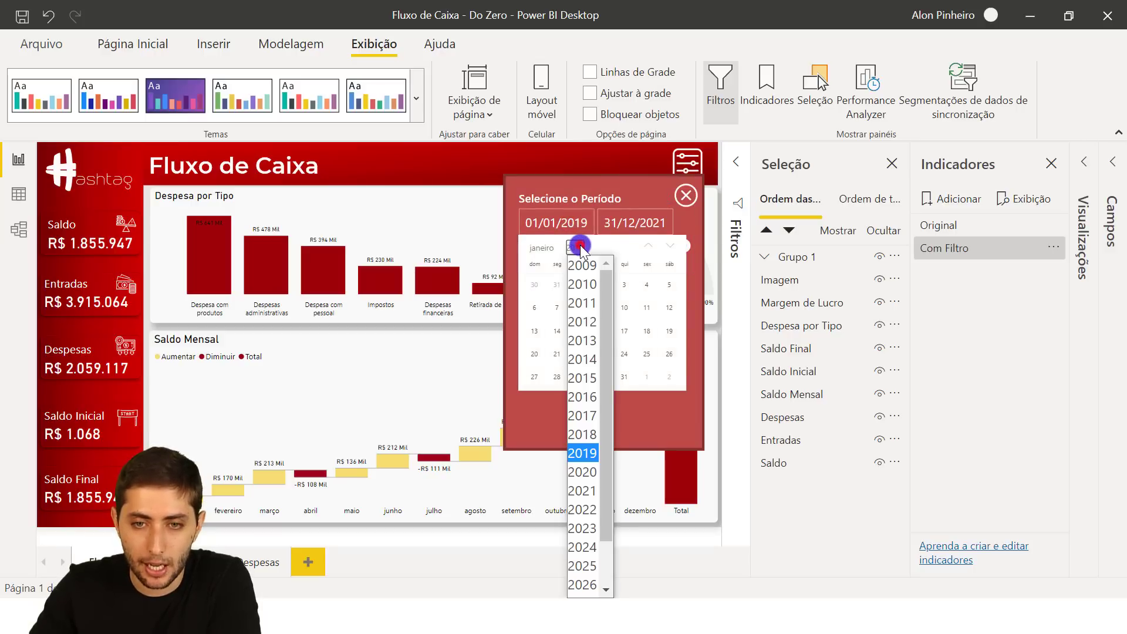
click(581, 473)
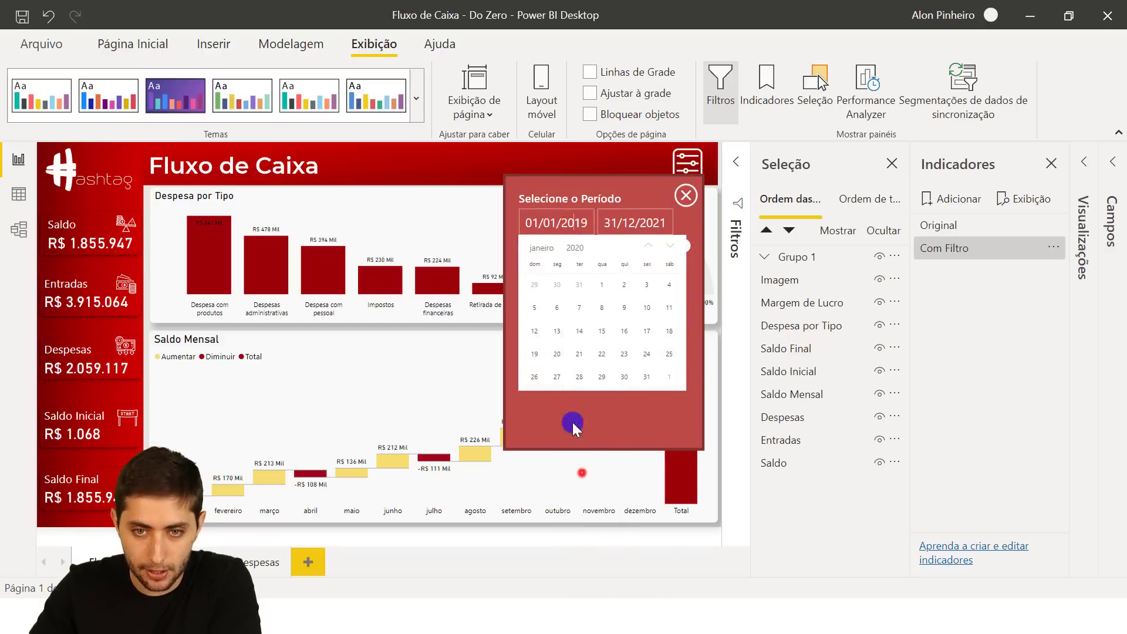
click(603, 286)
click(652, 223)
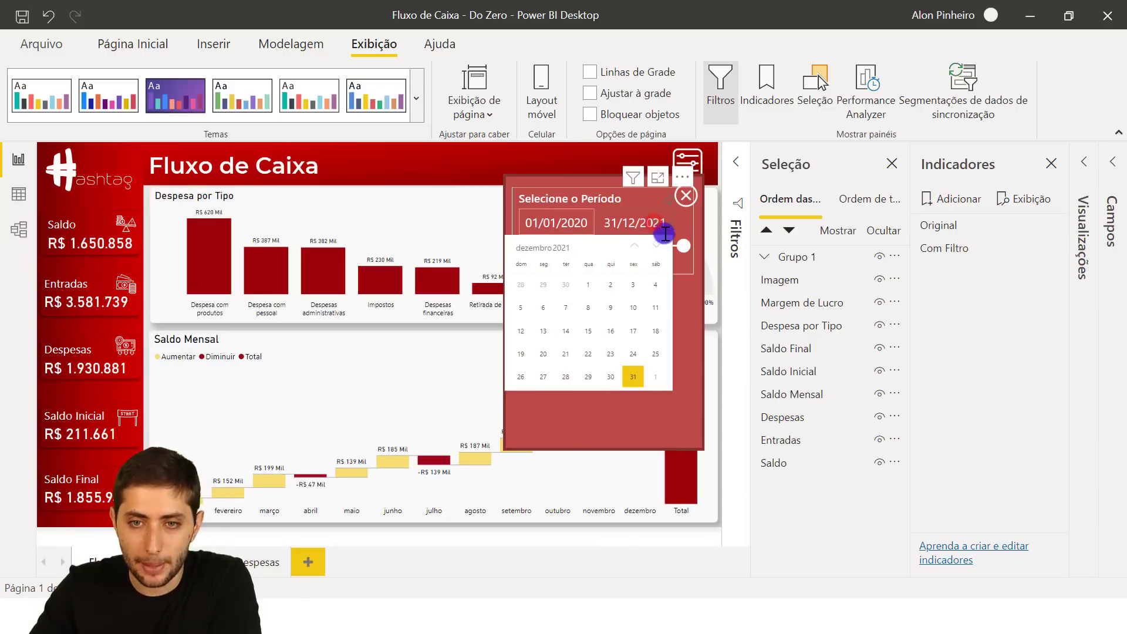
click(561, 247)
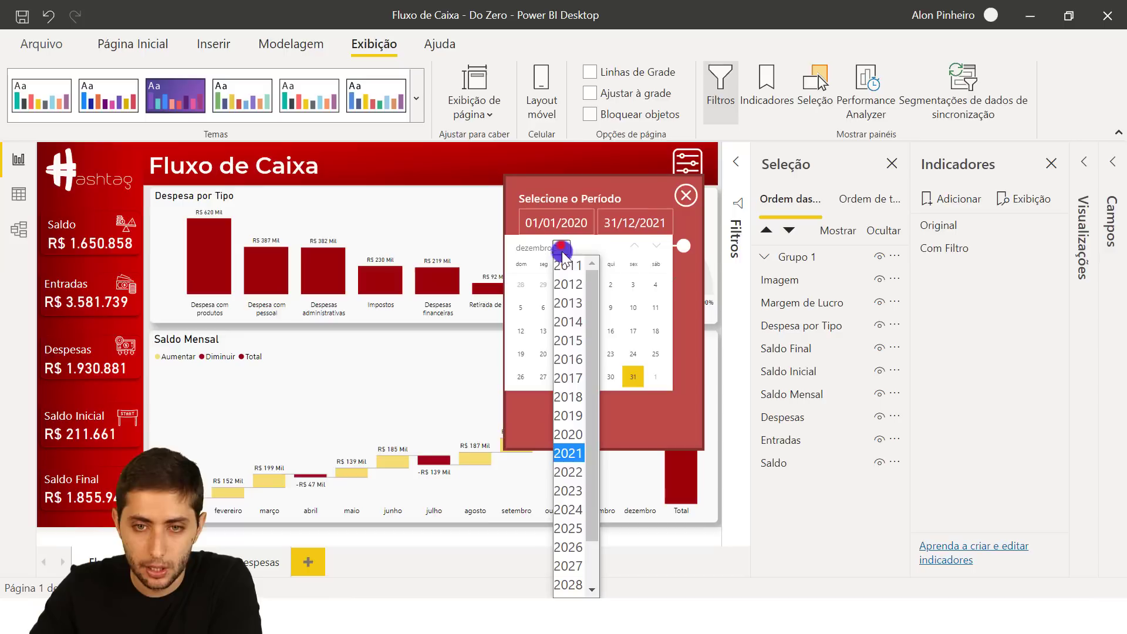
click(571, 435)
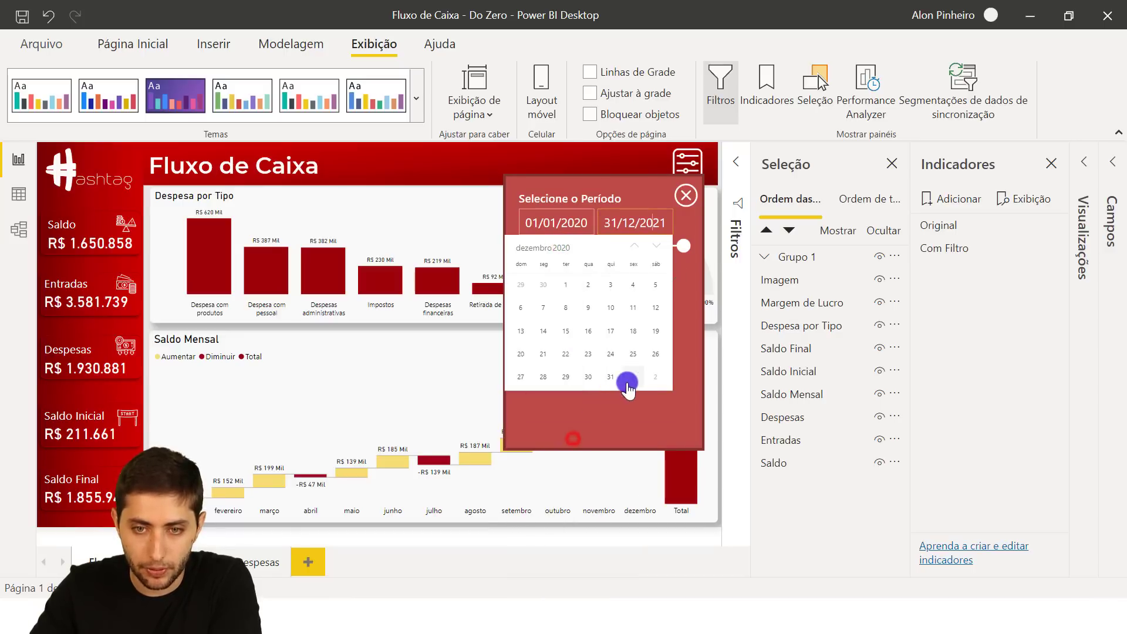
click(612, 377)
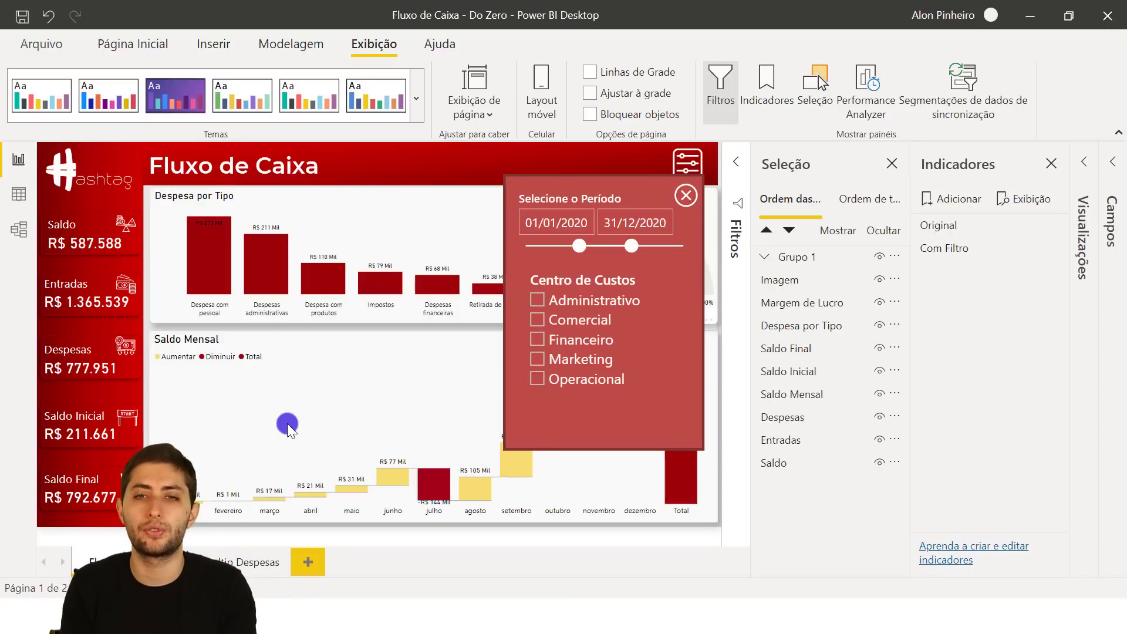
click(539, 348)
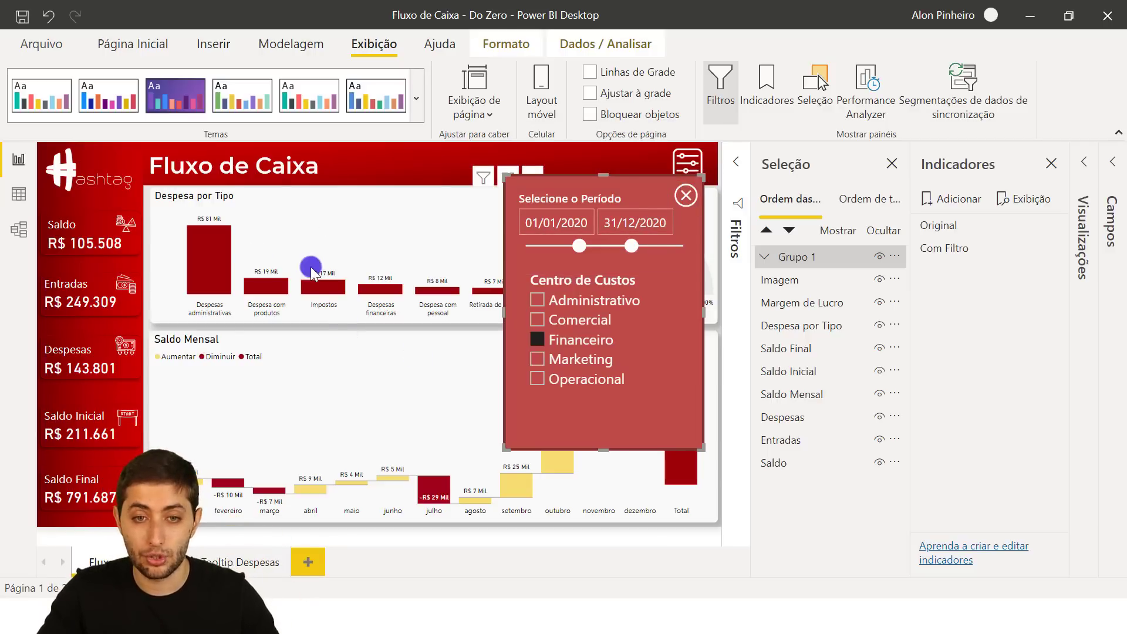
- Close, reopen and close the filter panel again using its icons to check how the bookmarks affect the chosen filters
click(686, 195)
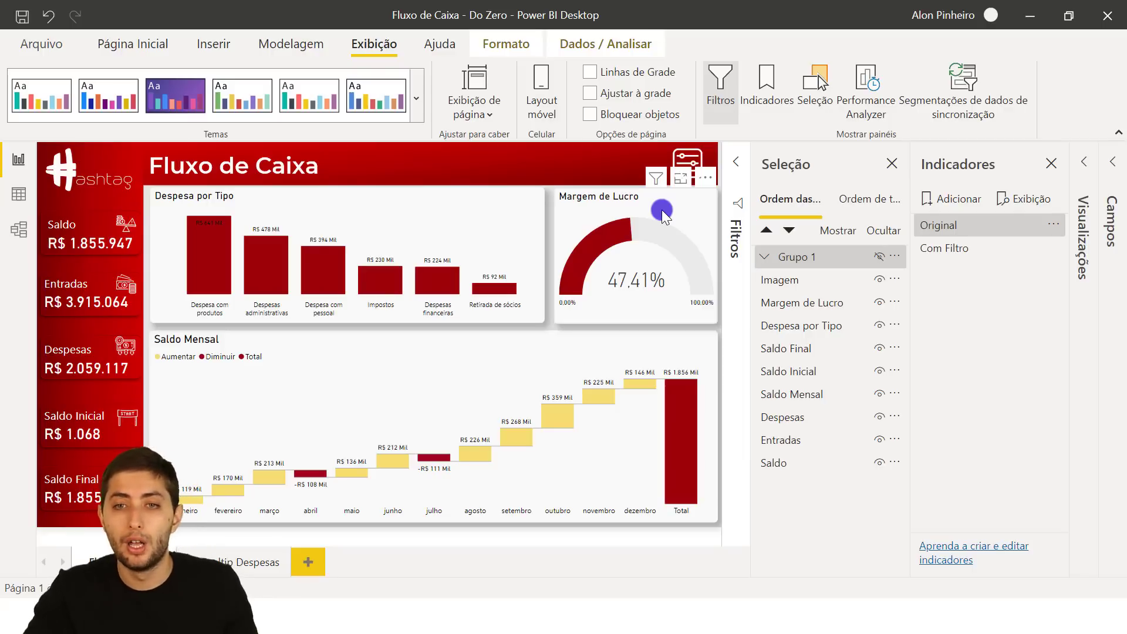
ctrl+click(693, 167)
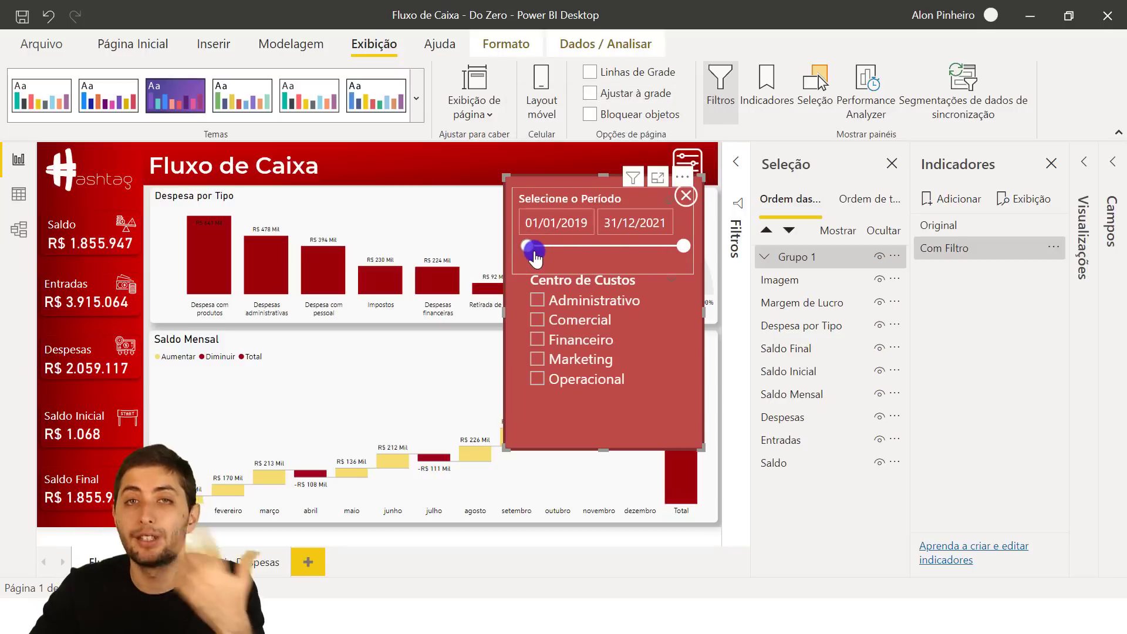
click(555, 223)
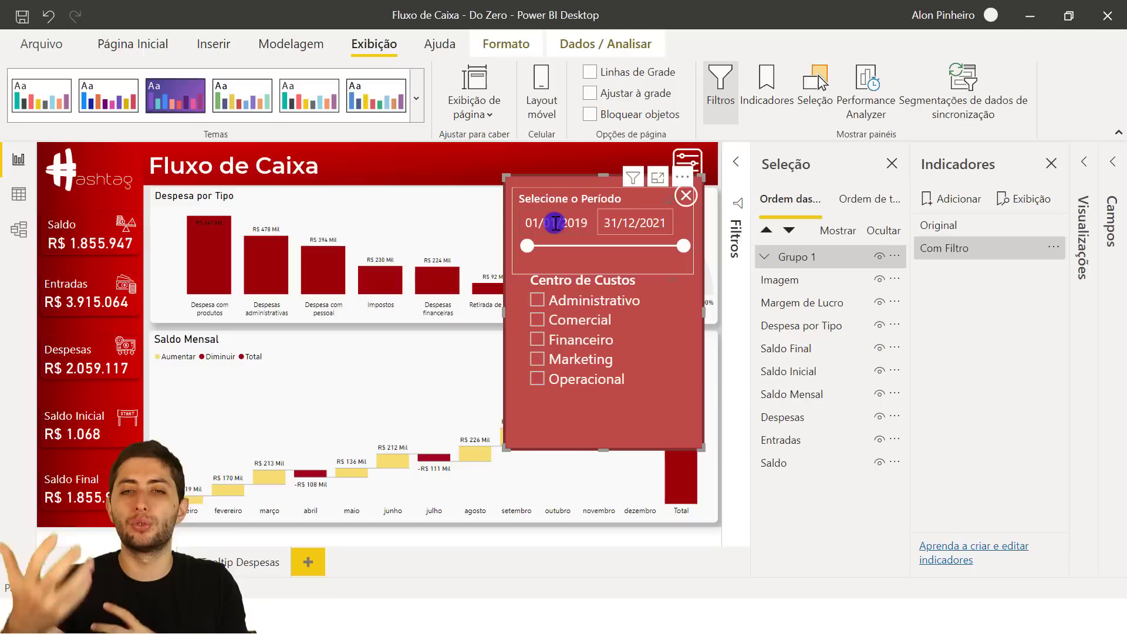
click(687, 198)
click(681, 175)
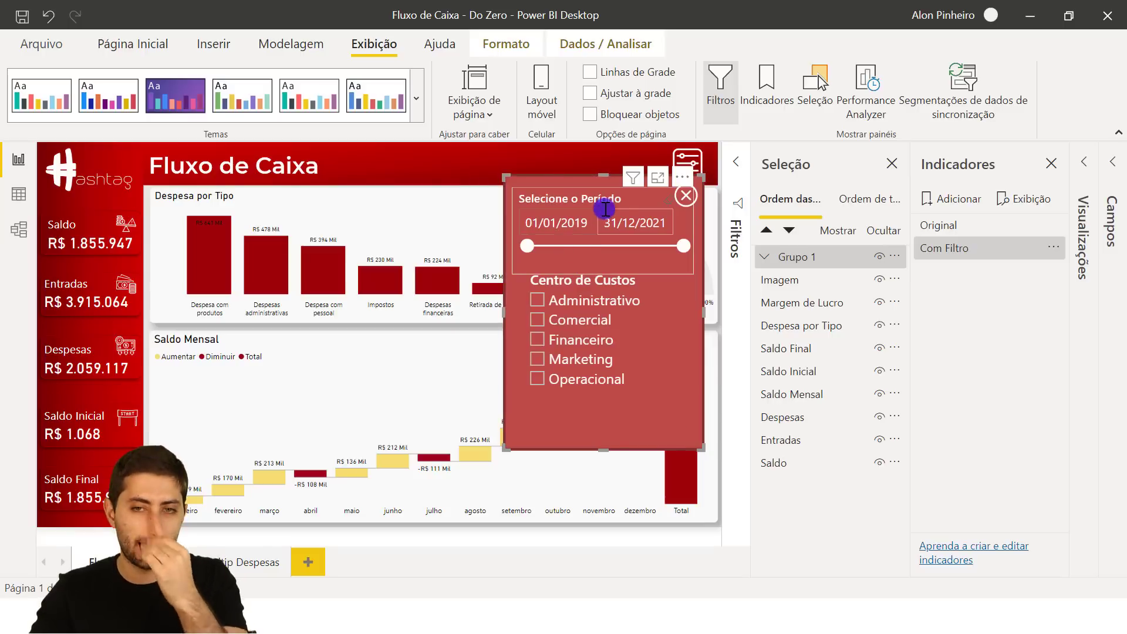
ctrl+click(689, 198)
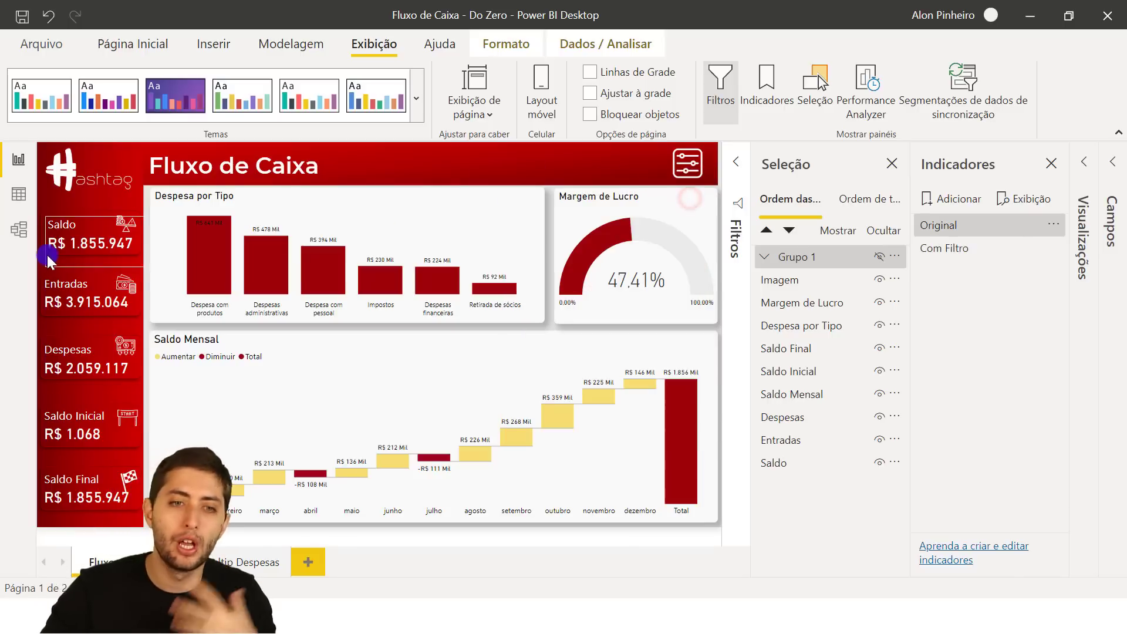
- Disable the Dados option of the Original bookmark and recheck its options
click(49, 253)
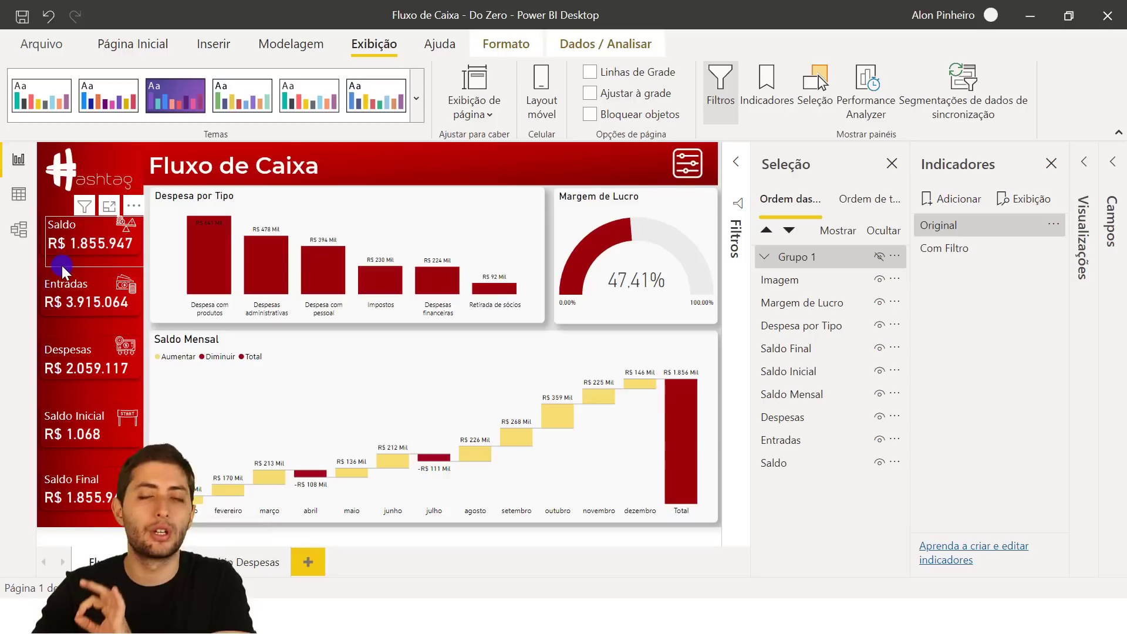
click(987, 228)
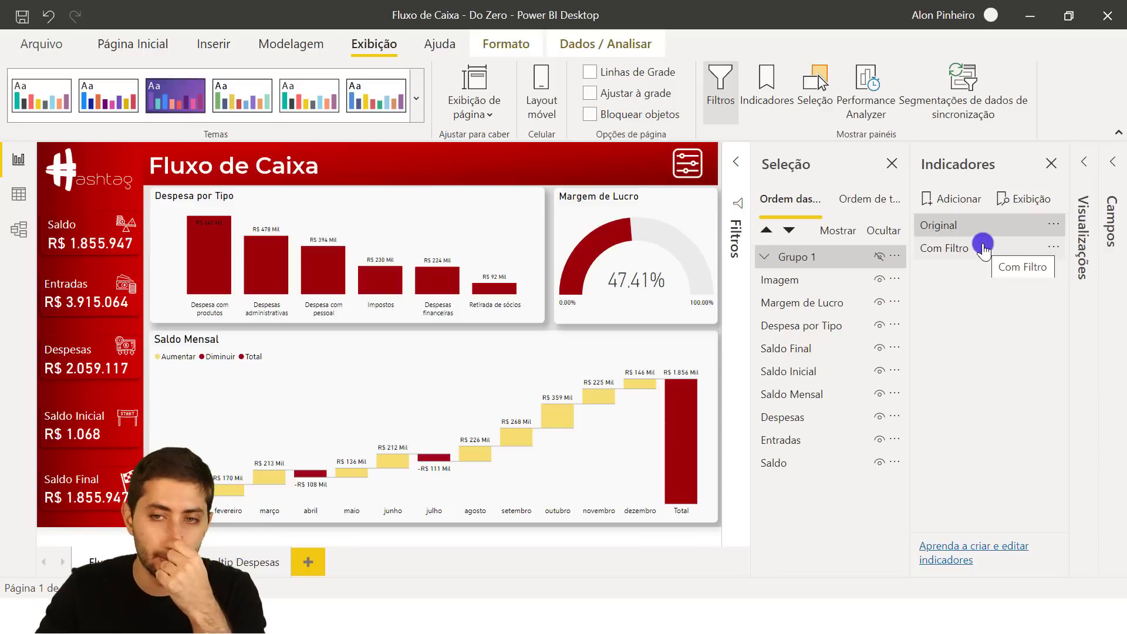
click(949, 229)
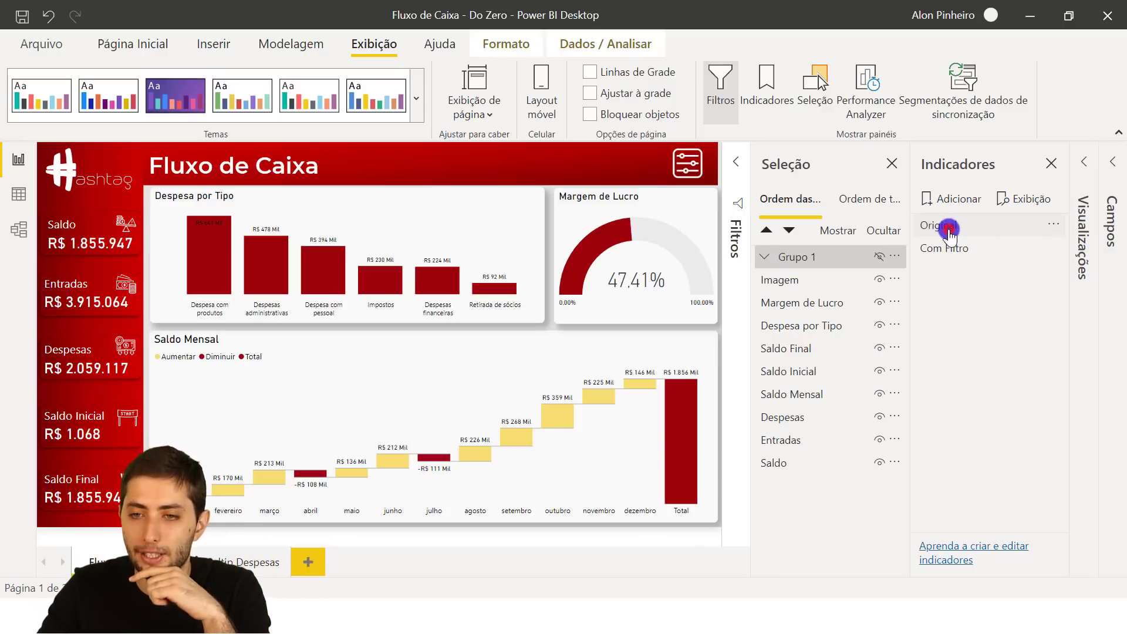
click(1054, 229)
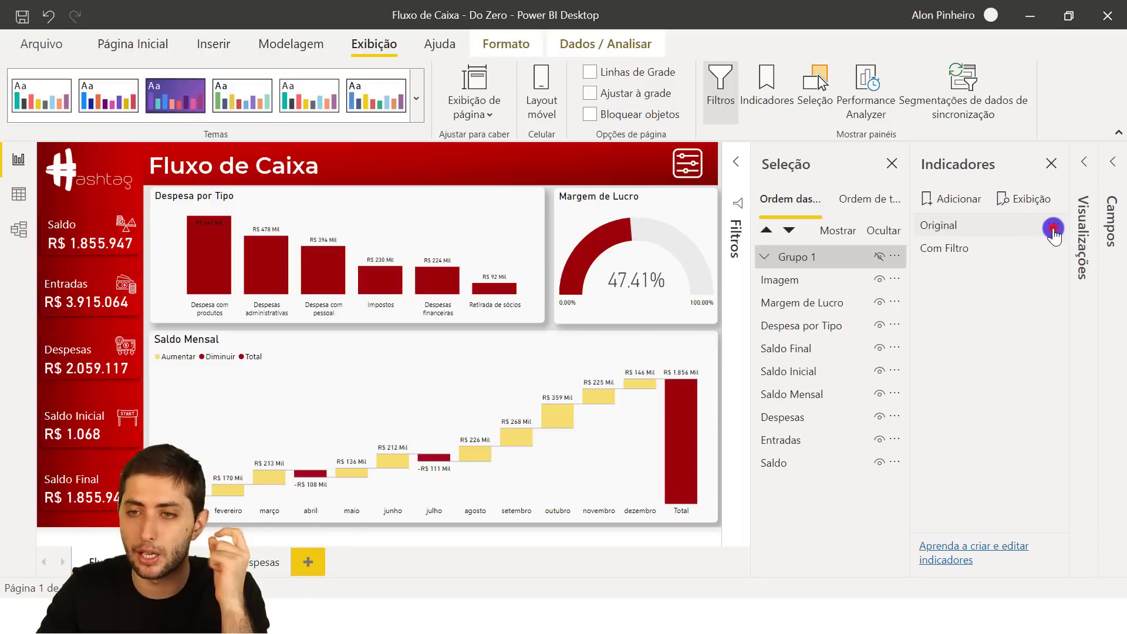
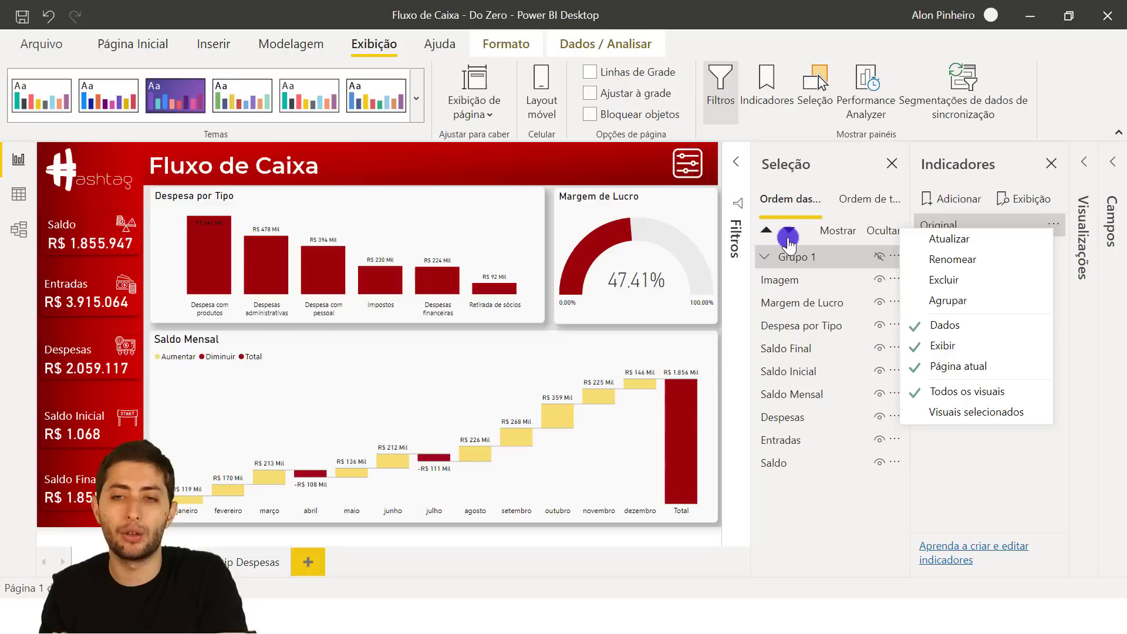
click(963, 323)
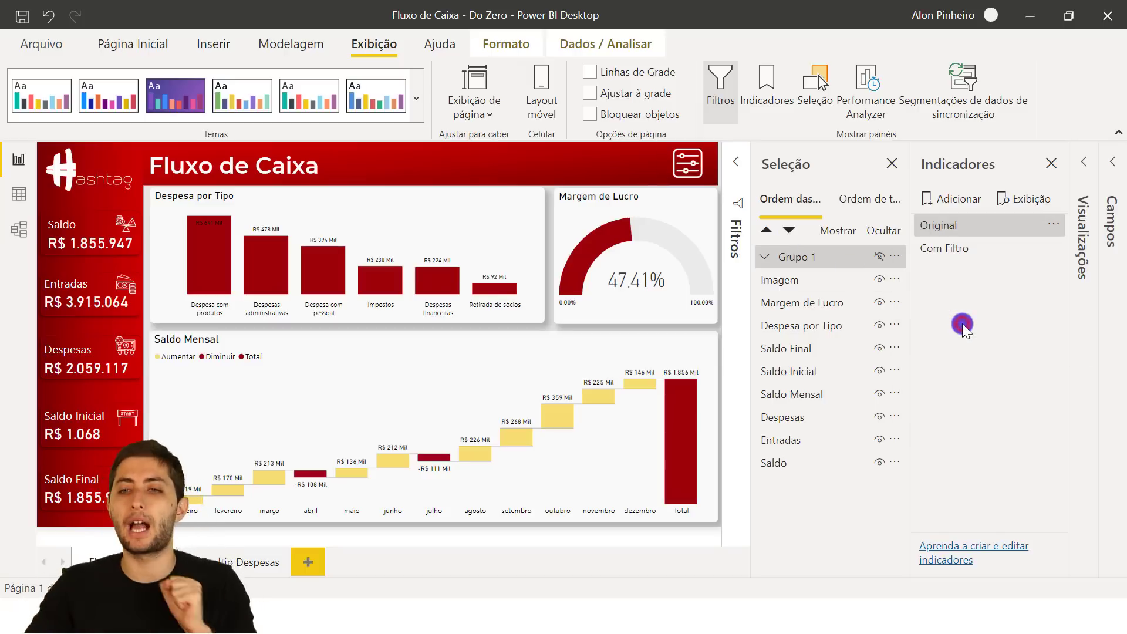
click(1053, 224)
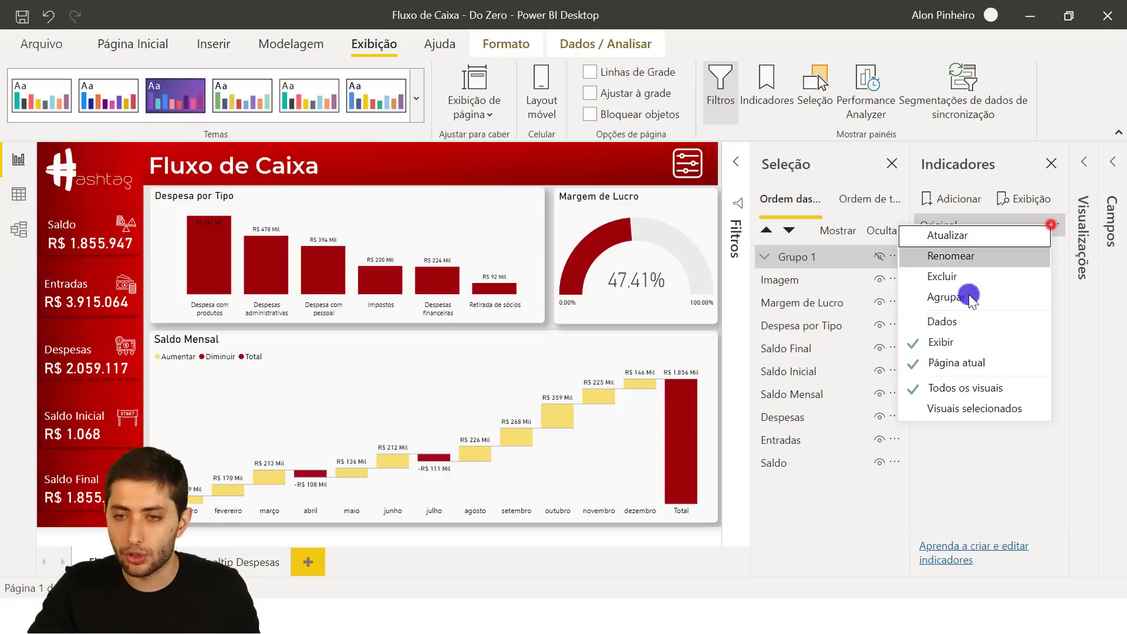
click(981, 453)
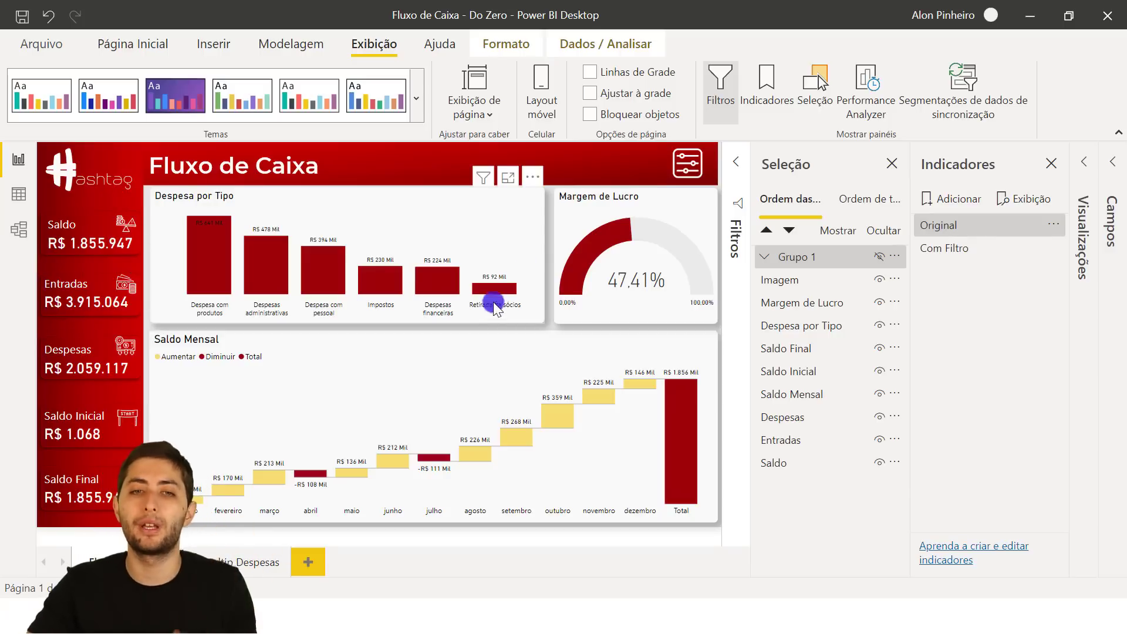
- Reopen the filter panel and filter the report to 01/01/2020 through 31/12/2020 and the cost centre Financeiro
ctrl+click(689, 164)
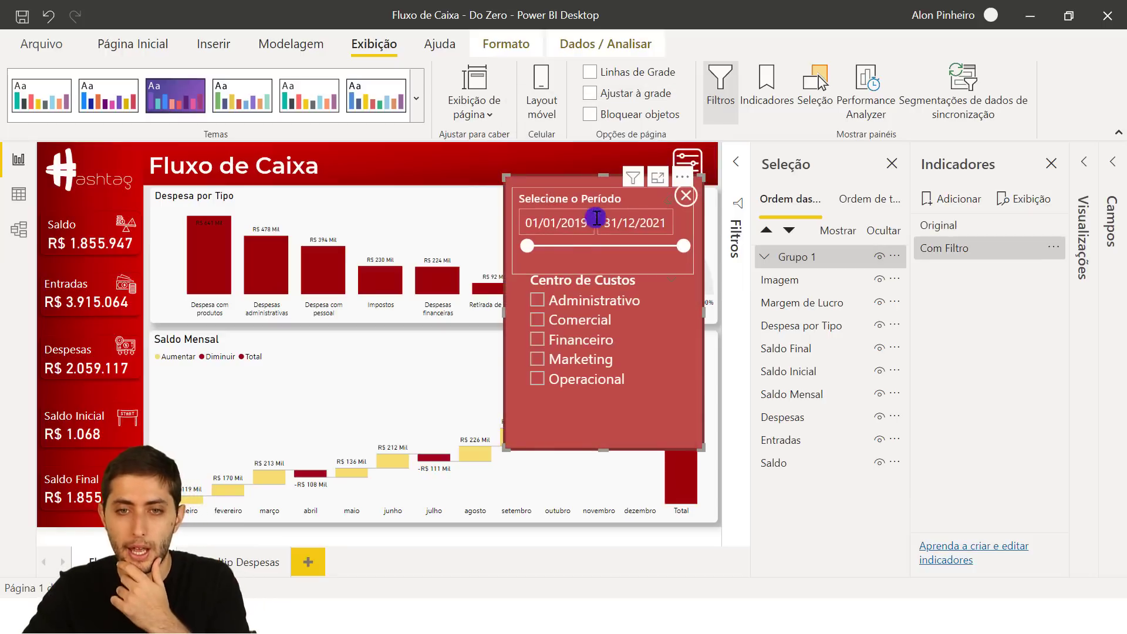
click(536, 226)
click(548, 247)
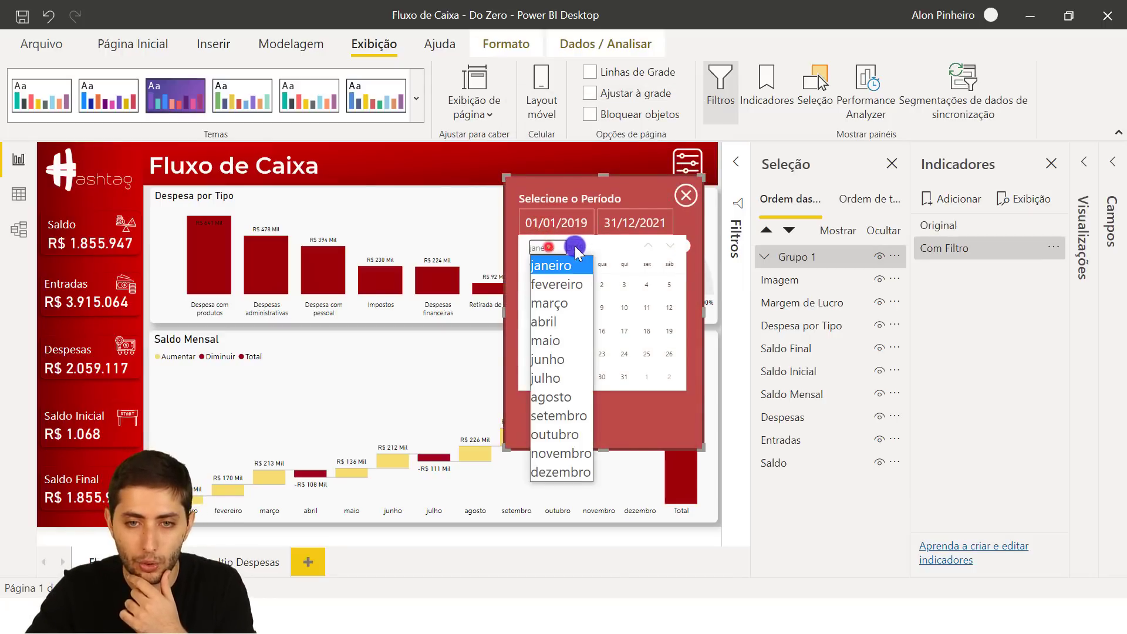
click(575, 247)
click(587, 471)
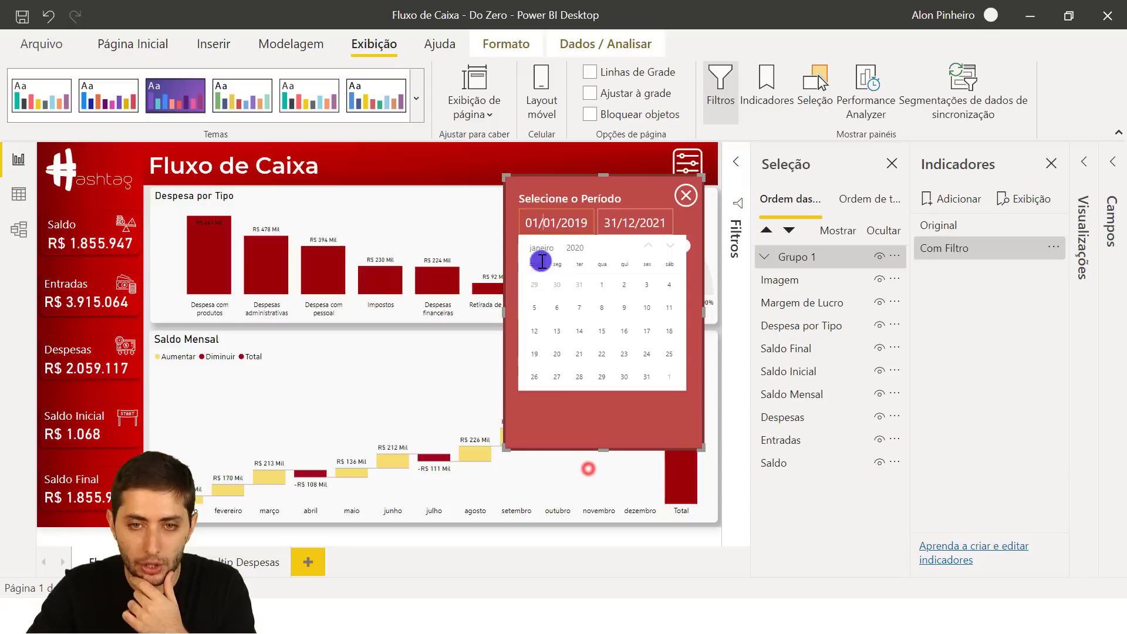
click(602, 285)
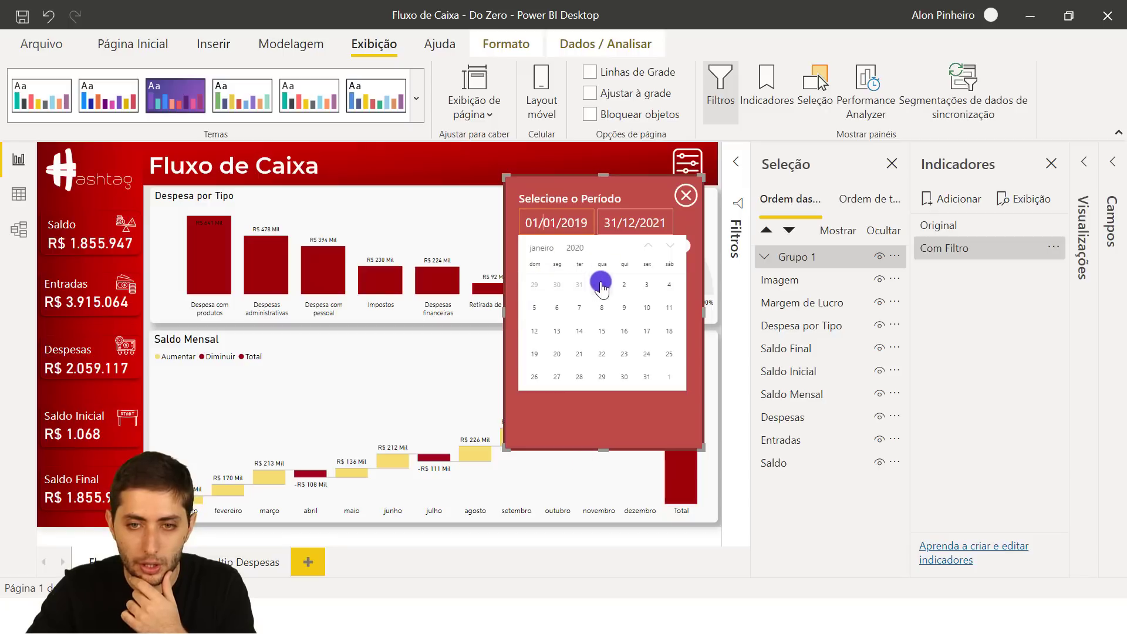
click(629, 223)
click(565, 247)
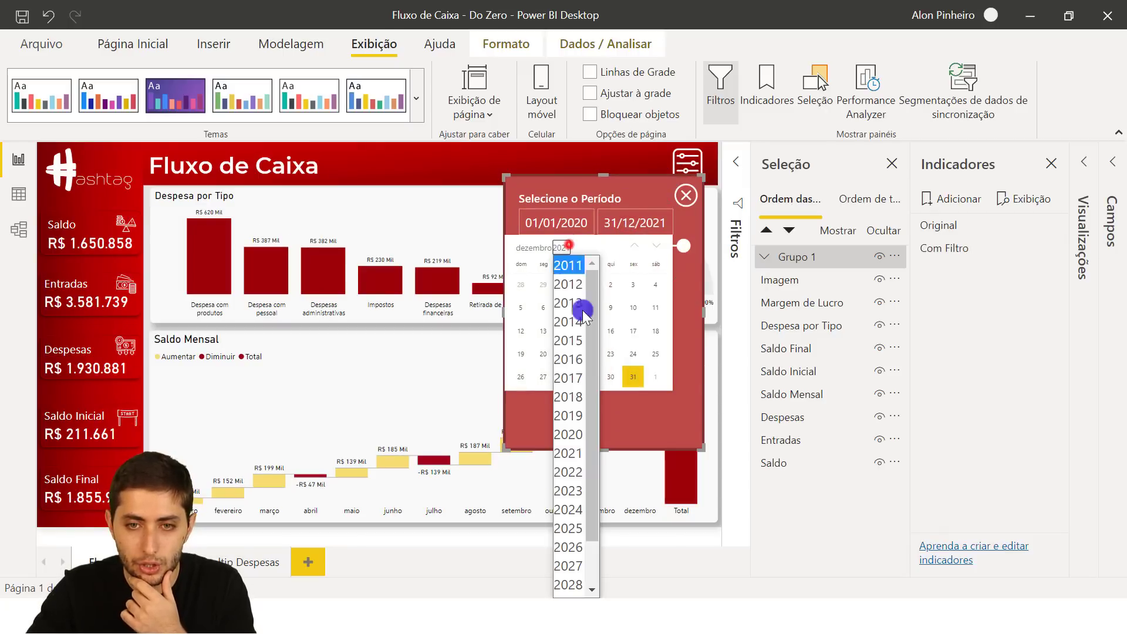
click(568, 436)
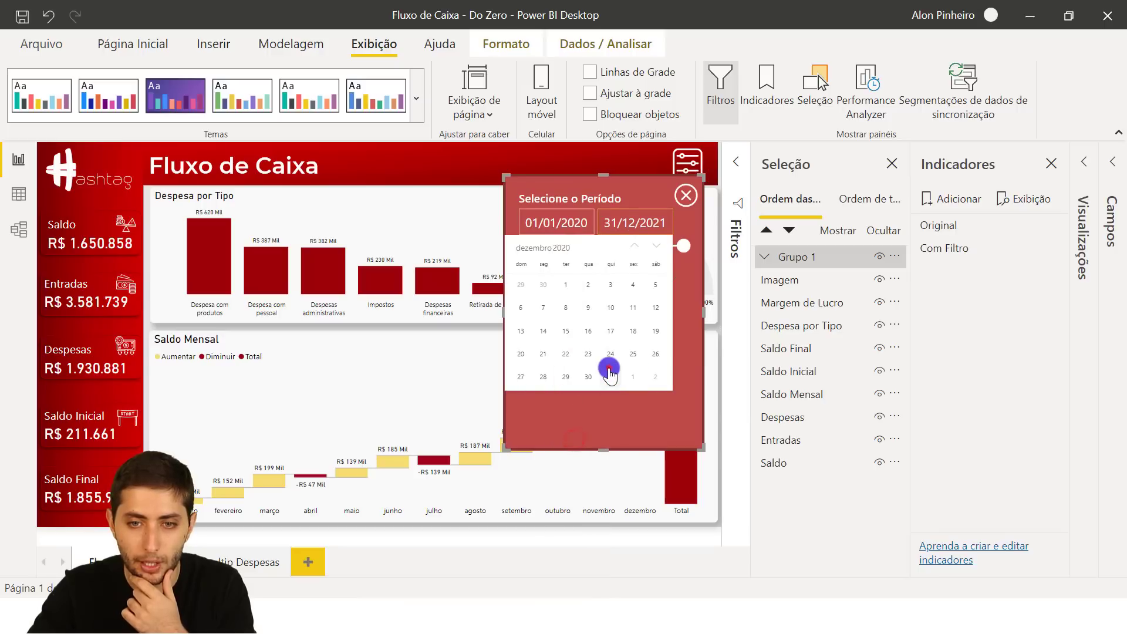
click(609, 367)
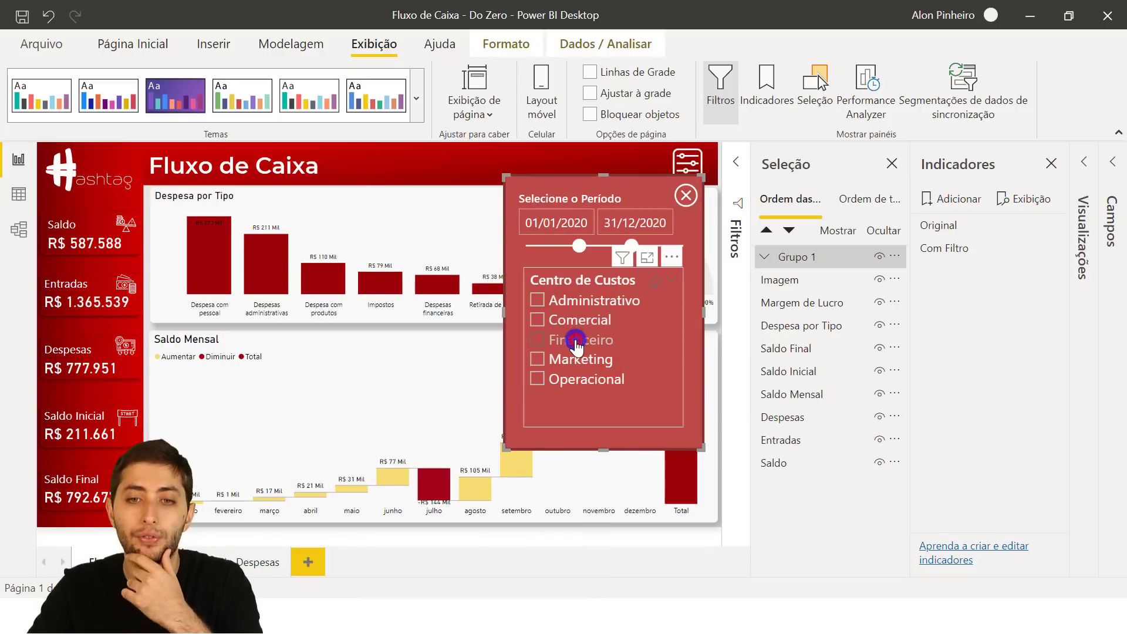
click(537, 340)
- Close and reopen the filter panel with its icons, and apply the Original and Com Filtro bookmarks to compare how each treats the filters
click(686, 196)
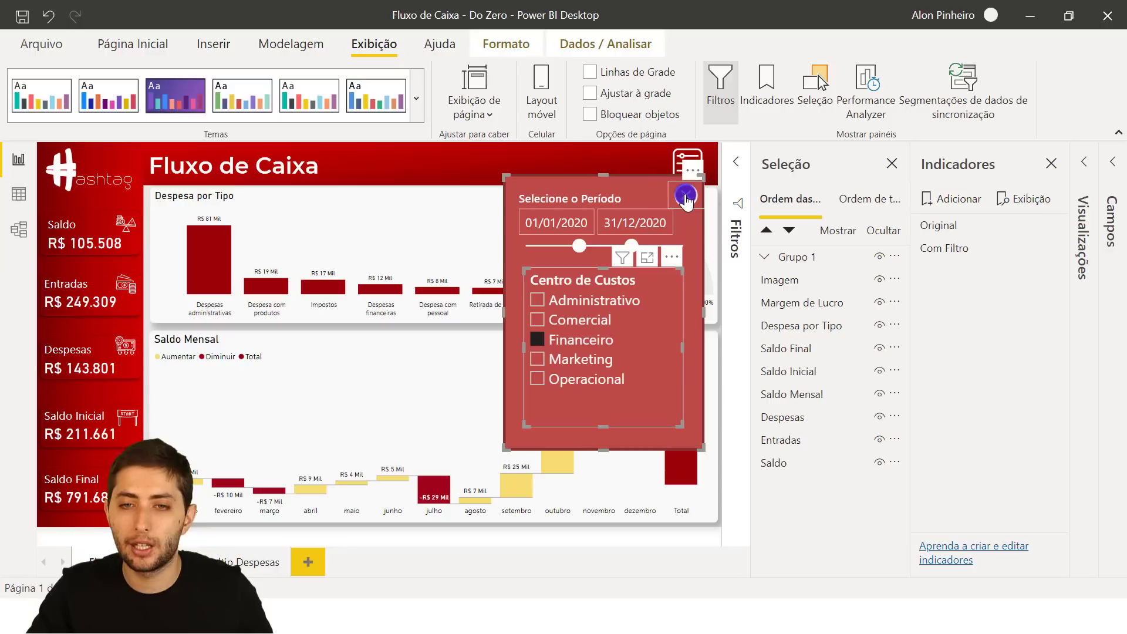
ctrl+click(686, 196)
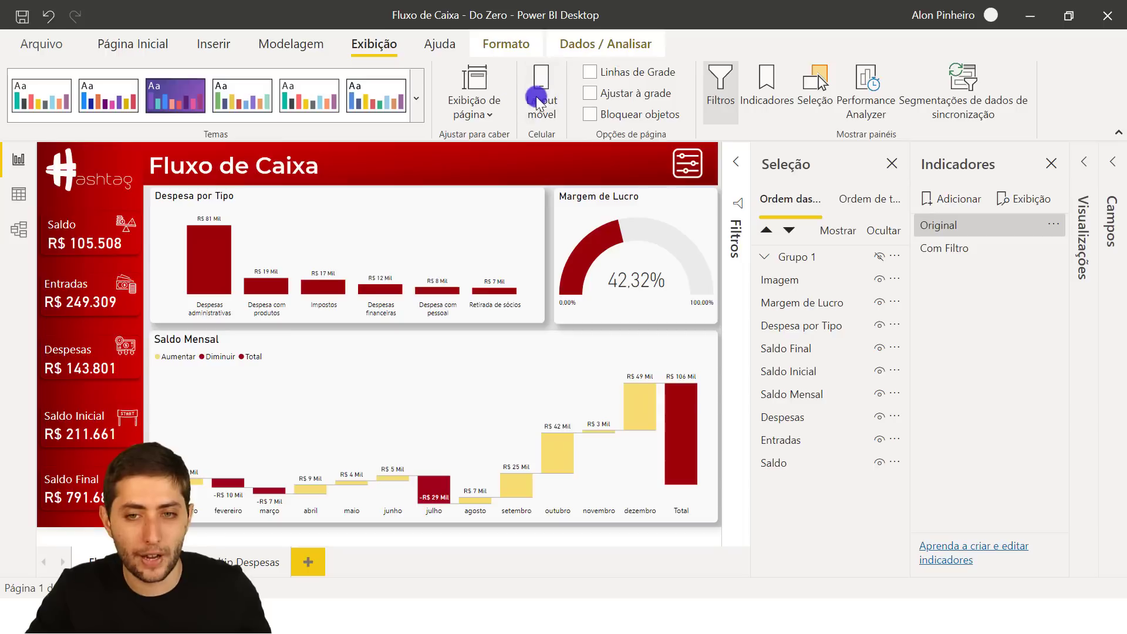
ctrl+click(688, 170)
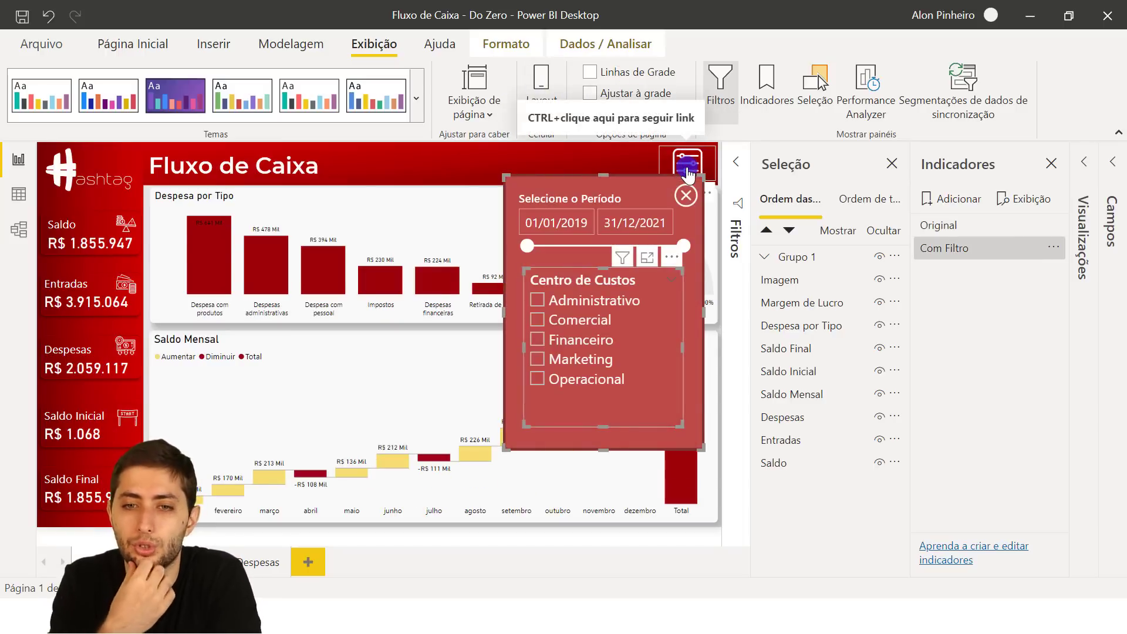
click(660, 436)
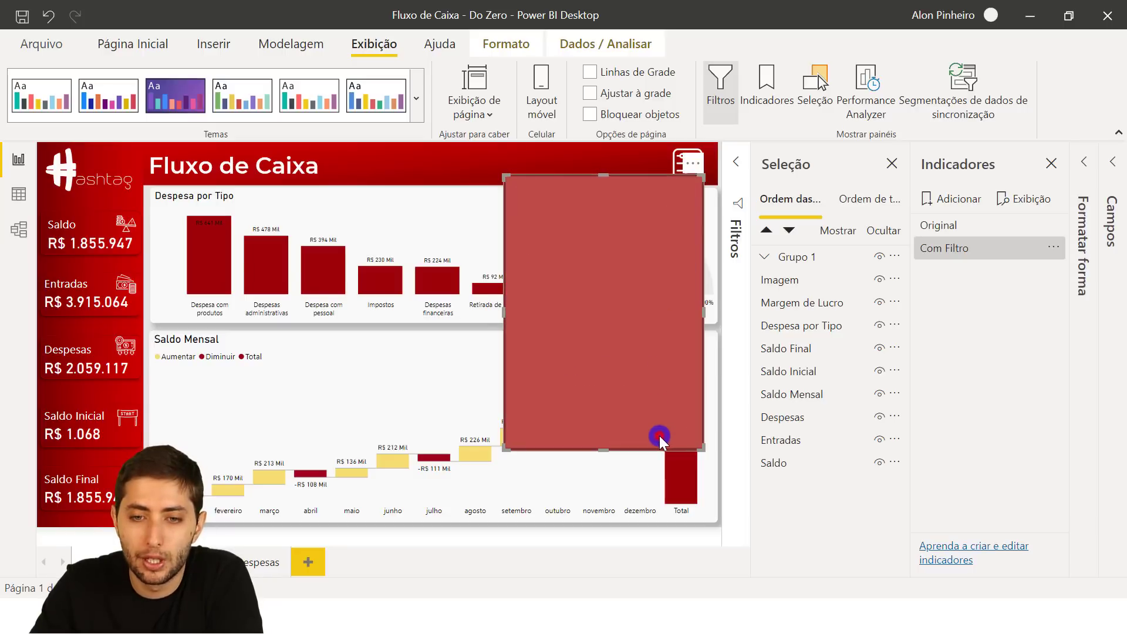
click(616, 144)
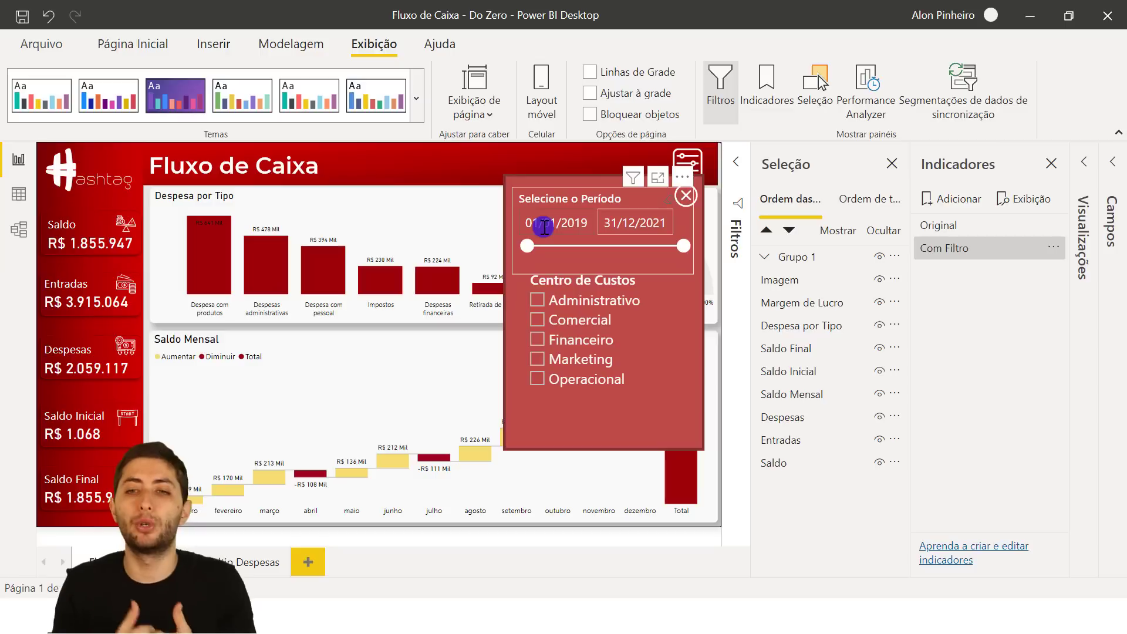
click(992, 225)
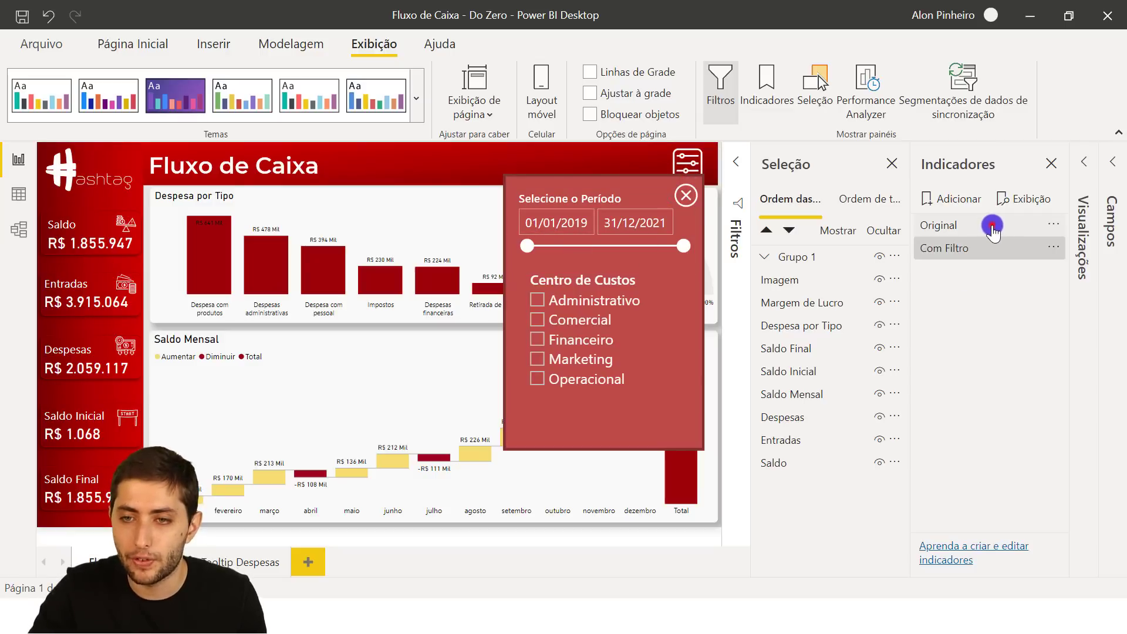
click(978, 251)
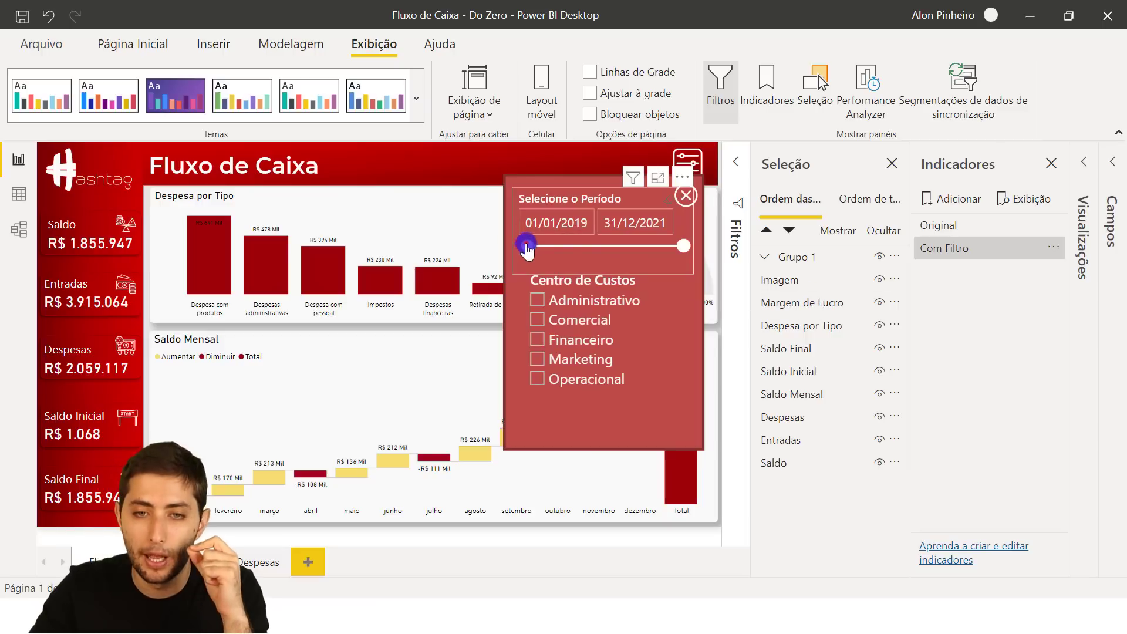
- Narrow the period to 16/09/2019 through 10/05/2021 and select the cost centre Comercial
drag(527, 245, 562, 245)
drag(684, 246, 650, 245)
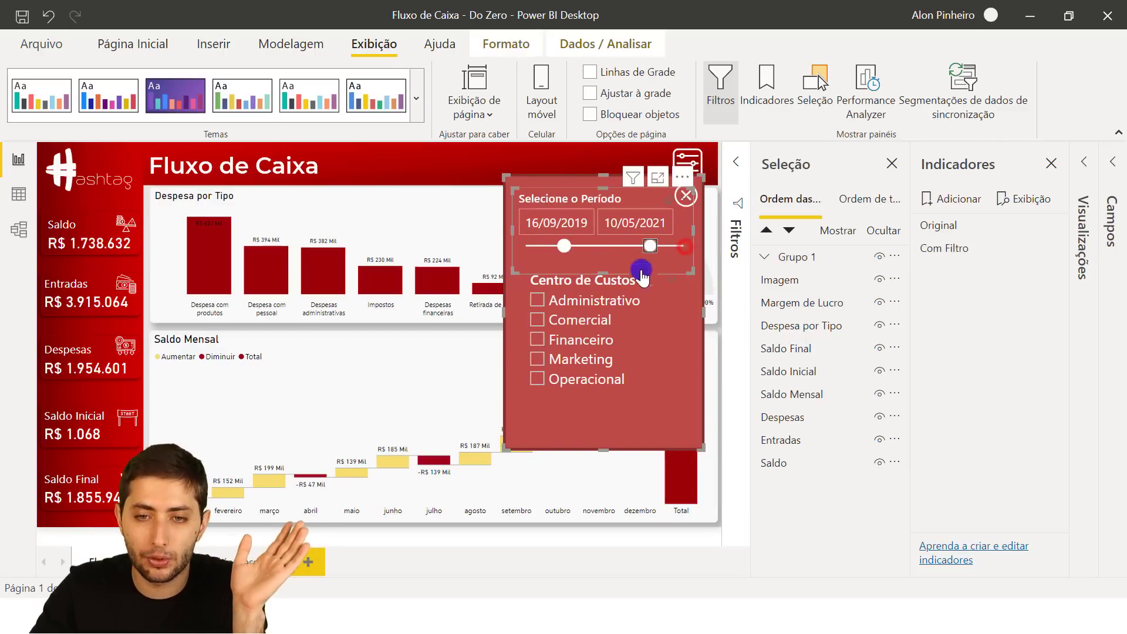
click(589, 322)
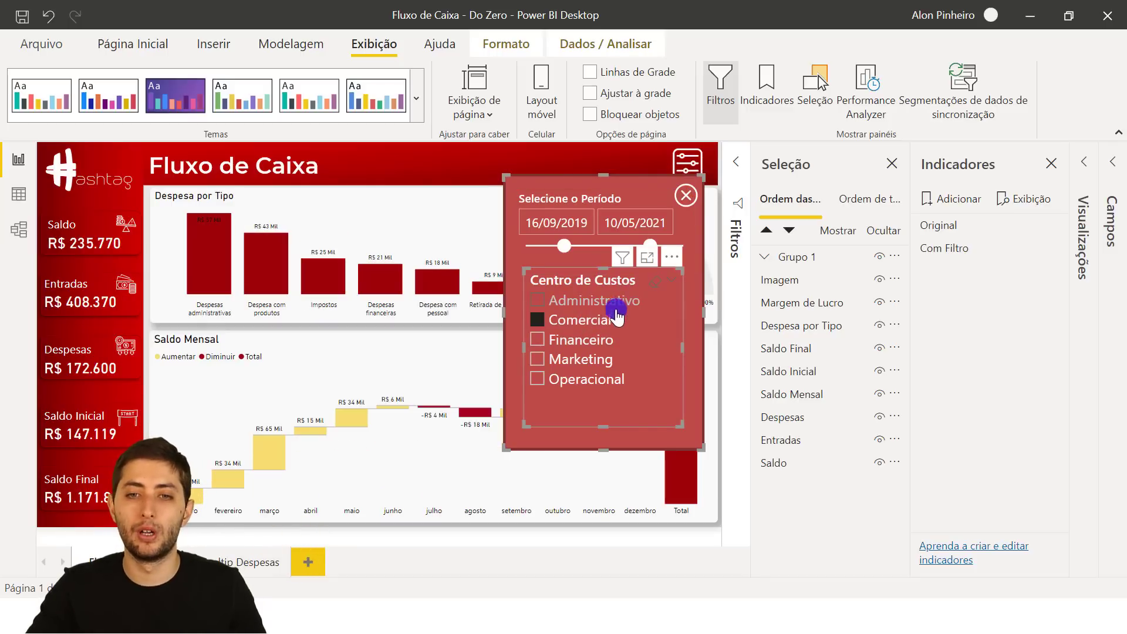
- Close and reopen the filter panel to check whether the period and Comercial selections are preserved
click(689, 204)
click(688, 164)
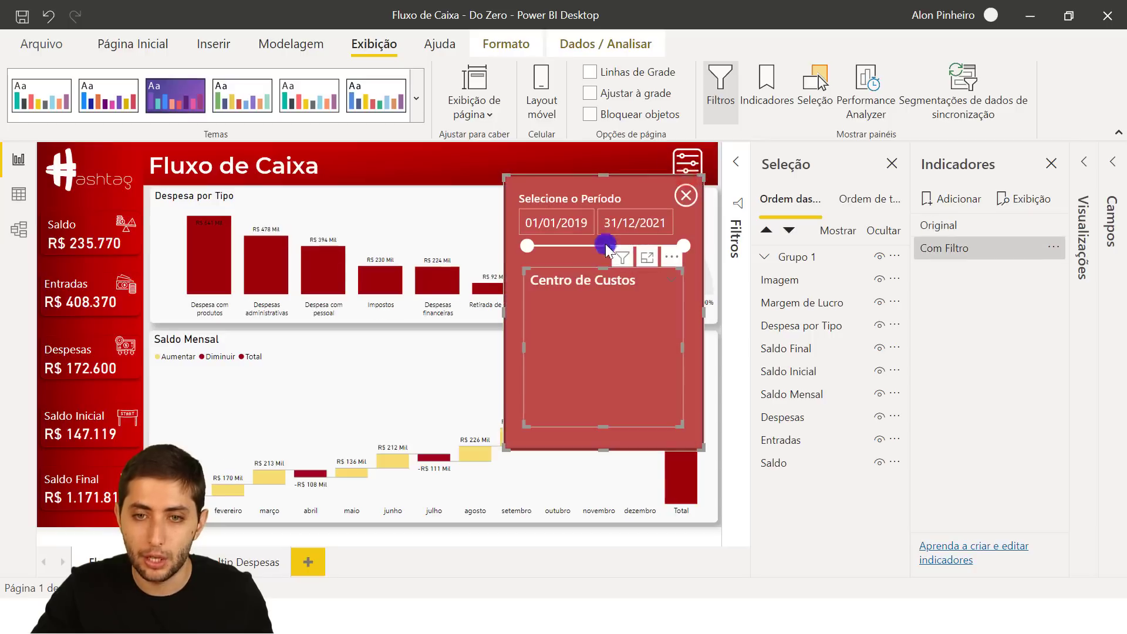
click(653, 439)
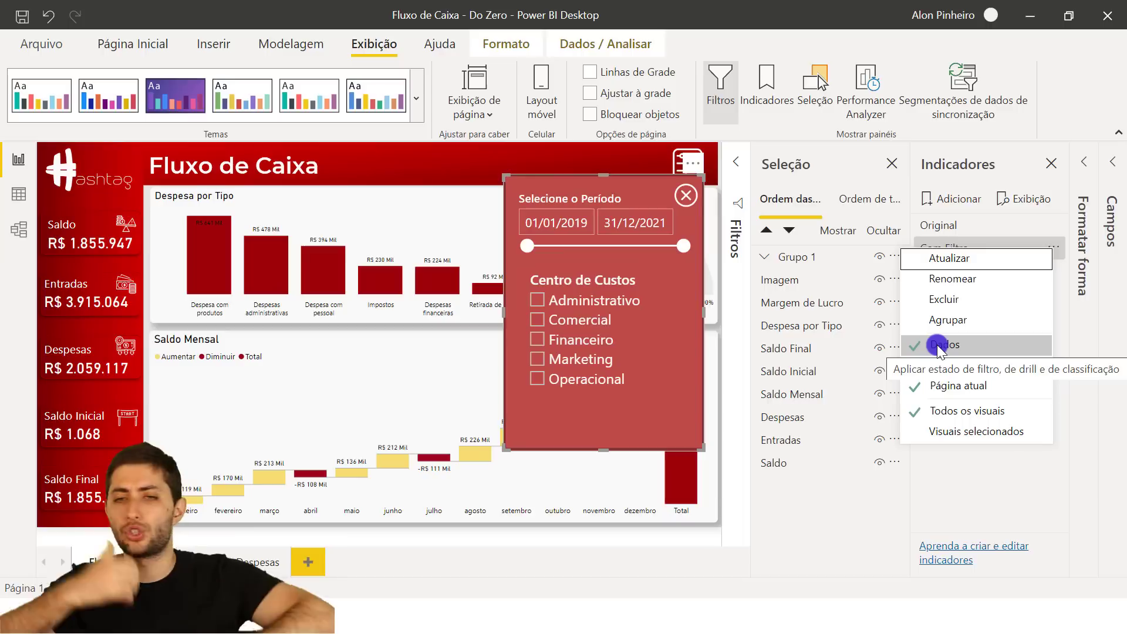
- Disable the Dados option of the Com Filtro bookmark
click(1061, 292)
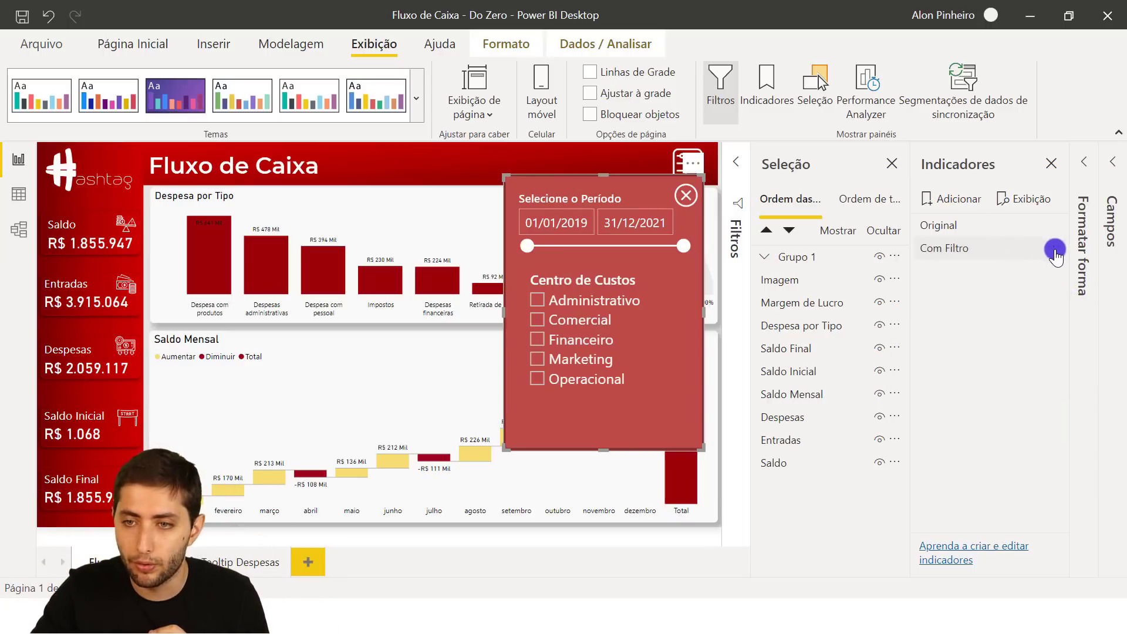
click(1055, 251)
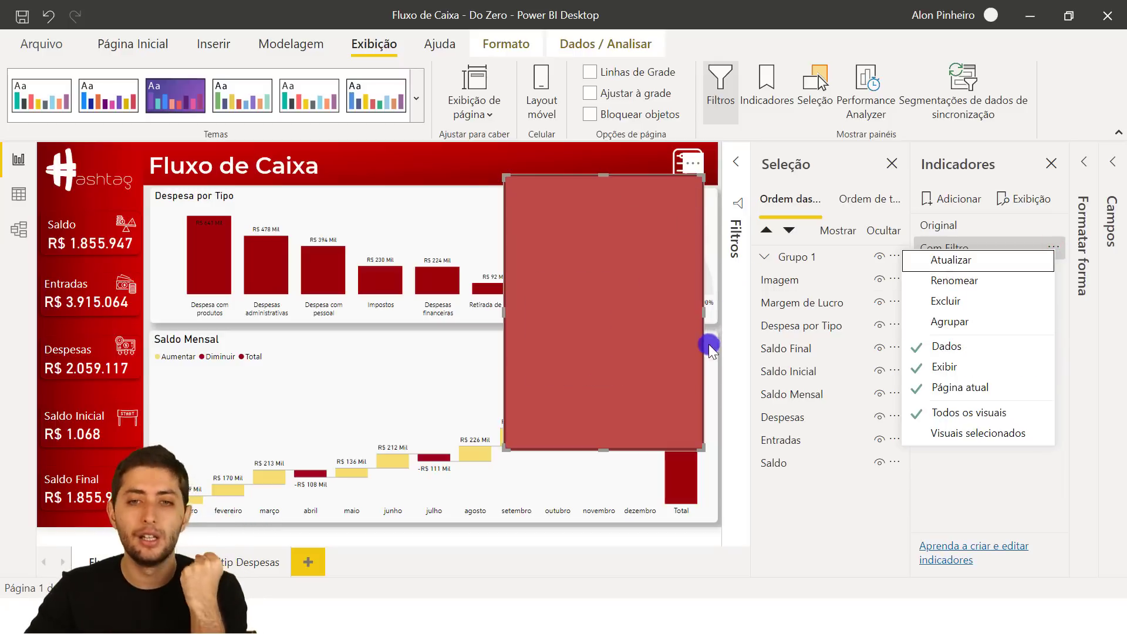
click(958, 347)
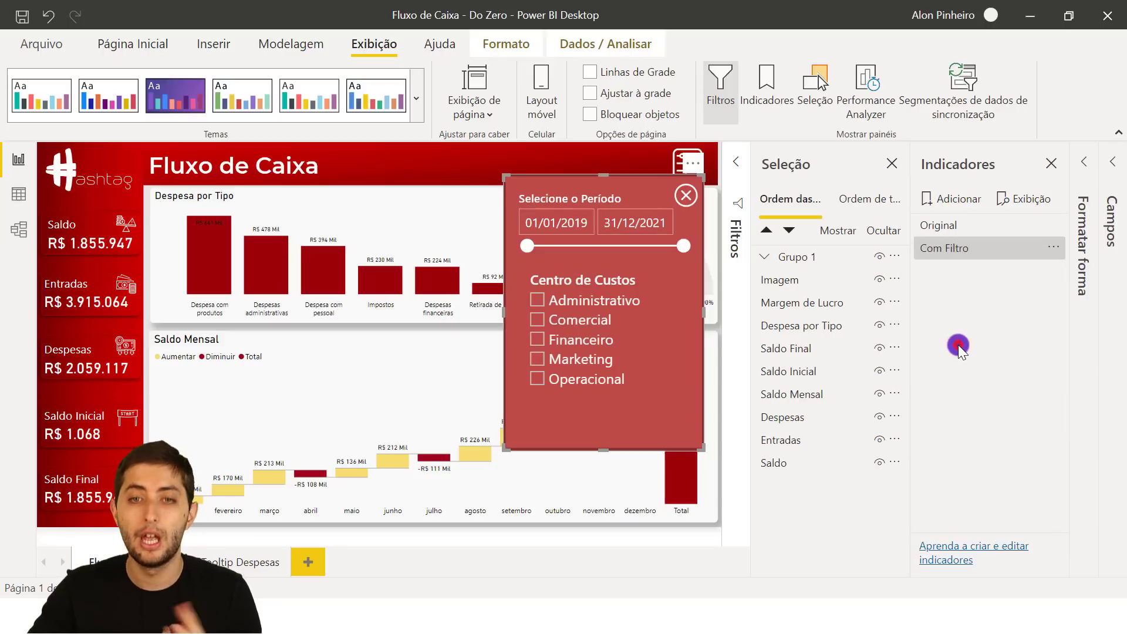
click(489, 155)
- Filter the report to the period 23/11/2019 to 14/12/2020 and the cost centre Financeiro
drag(527, 245, 574, 247)
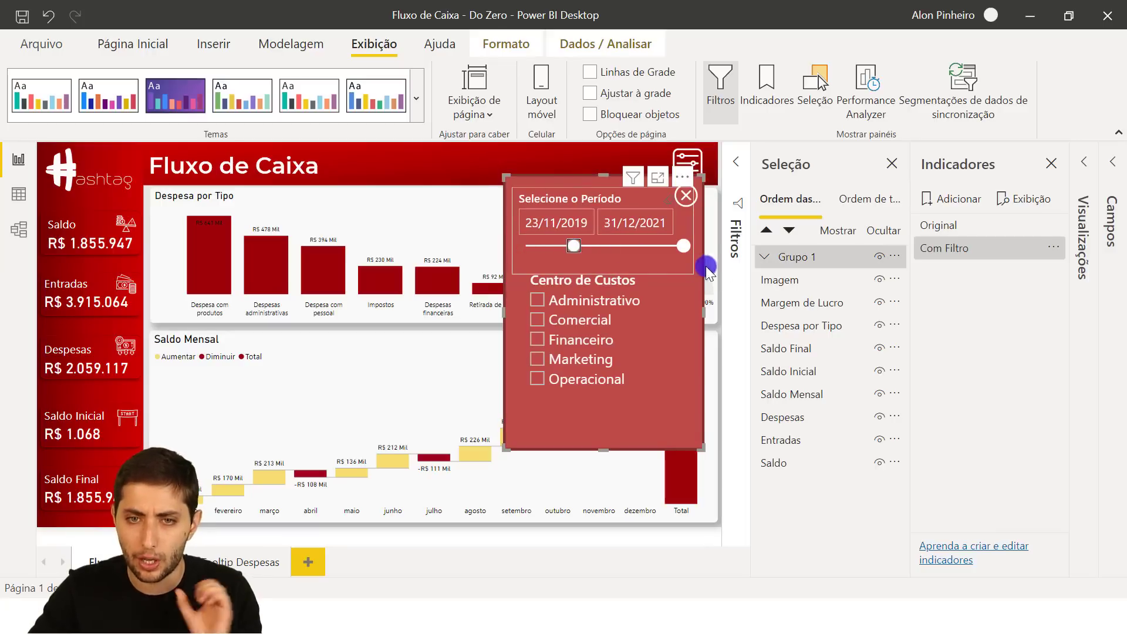
drag(683, 246, 628, 252)
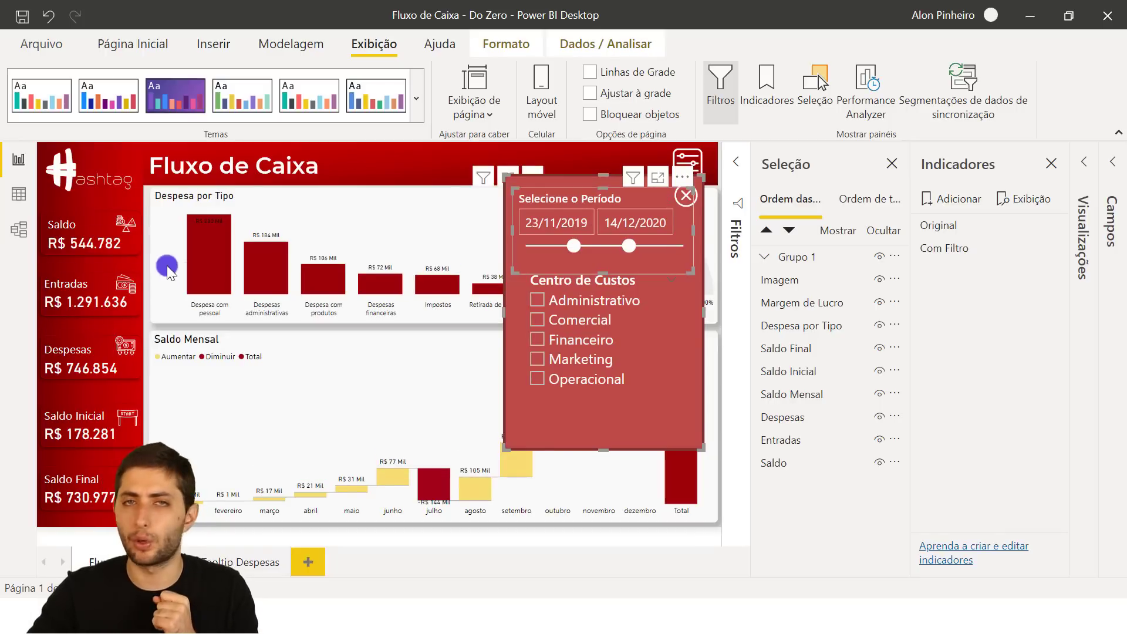
click(561, 340)
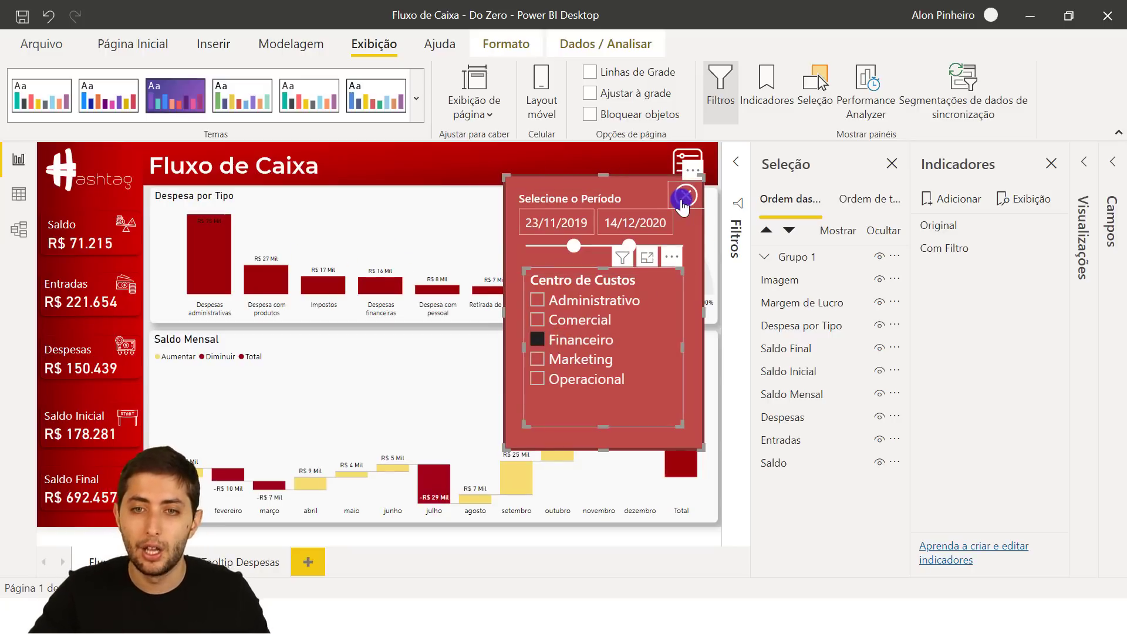
- Hide the filter panel with its close icon and reopen it from the header to check whether the Financeiro and period filters persist
click(682, 199)
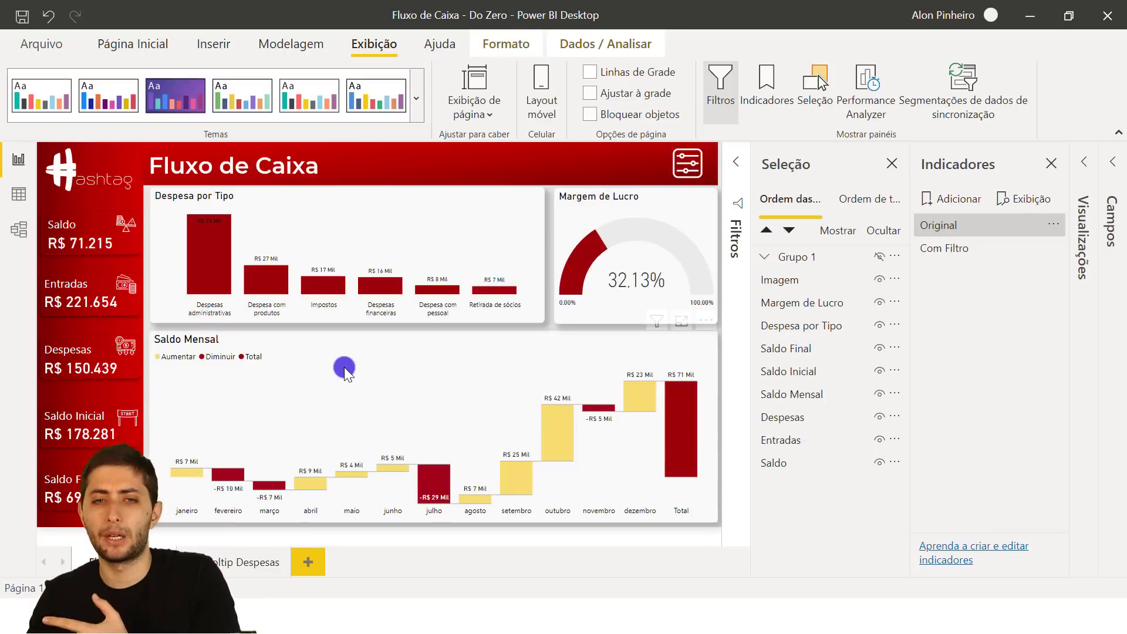
click(686, 167)
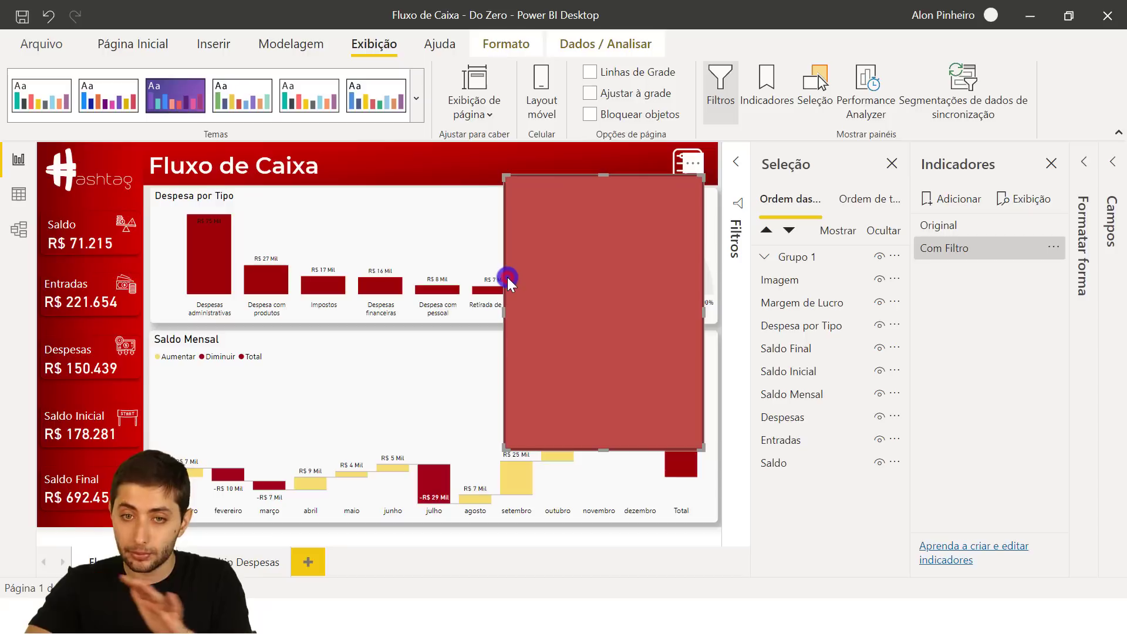
click(439, 154)
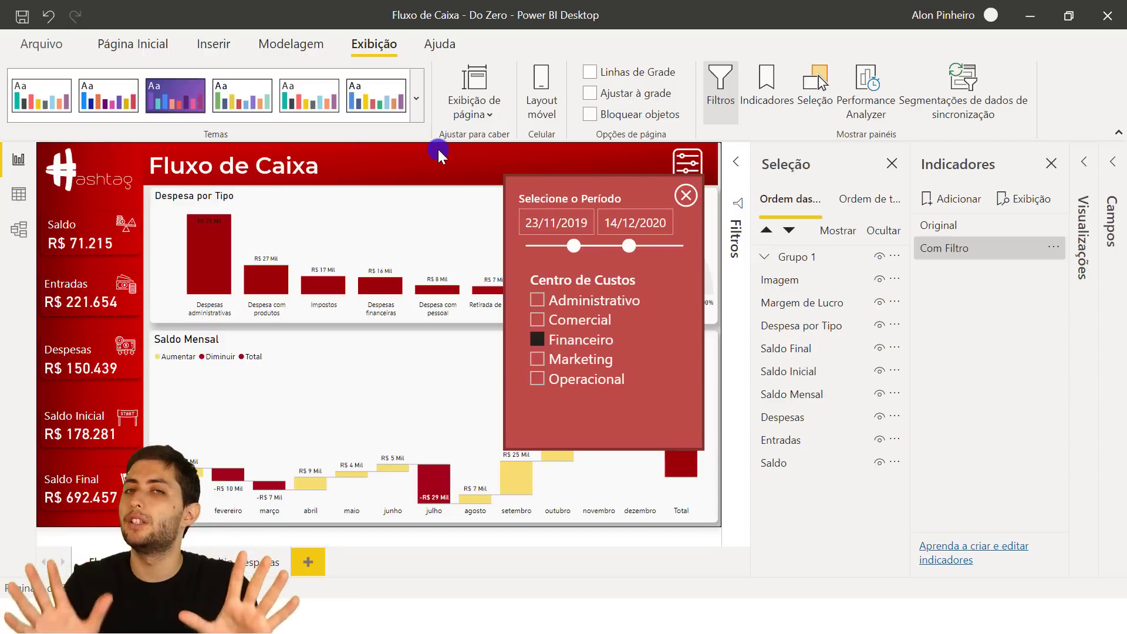
- Clear the Financeiro cost centre filter and reset the period to 01/01/2019 through 31/12/2021
click(563, 340)
drag(568, 246, 528, 245)
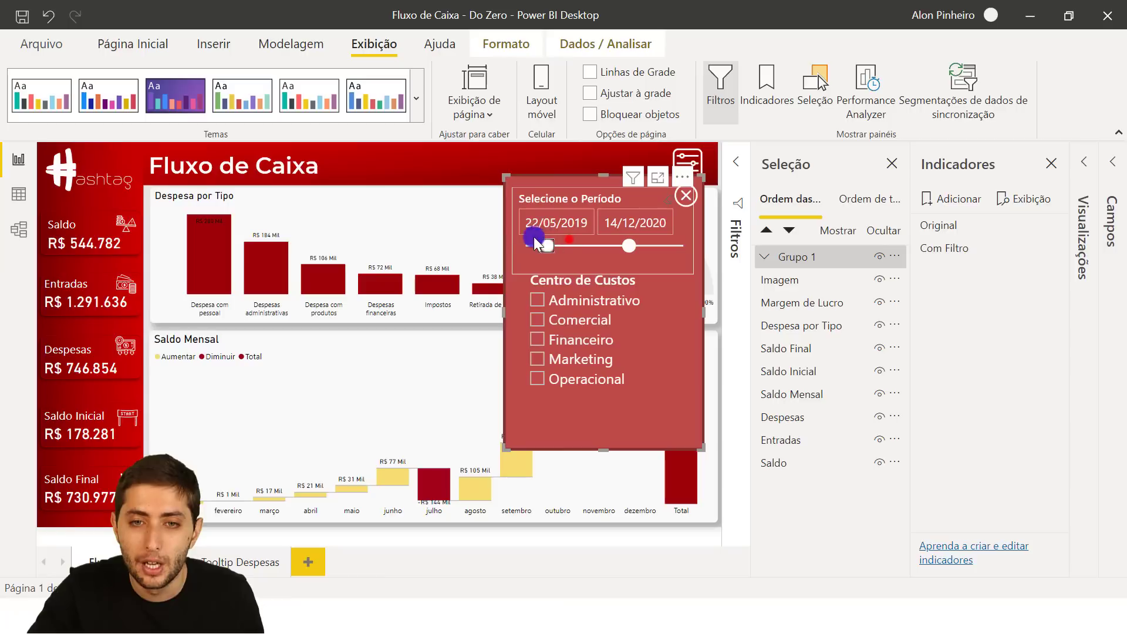
drag(627, 246, 687, 244)
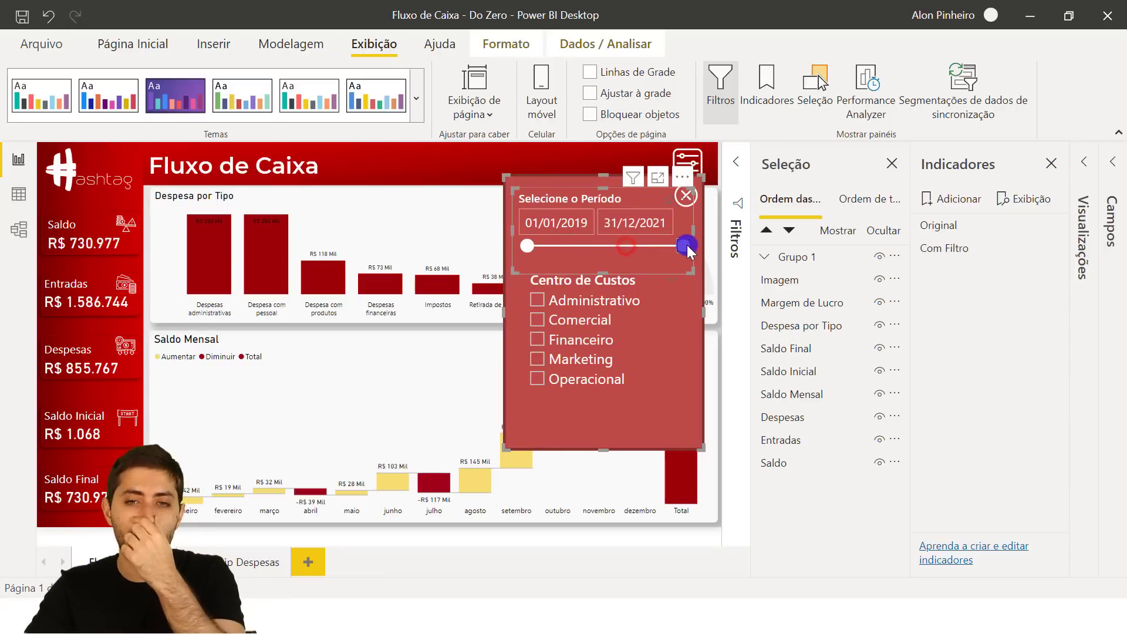
click(569, 148)
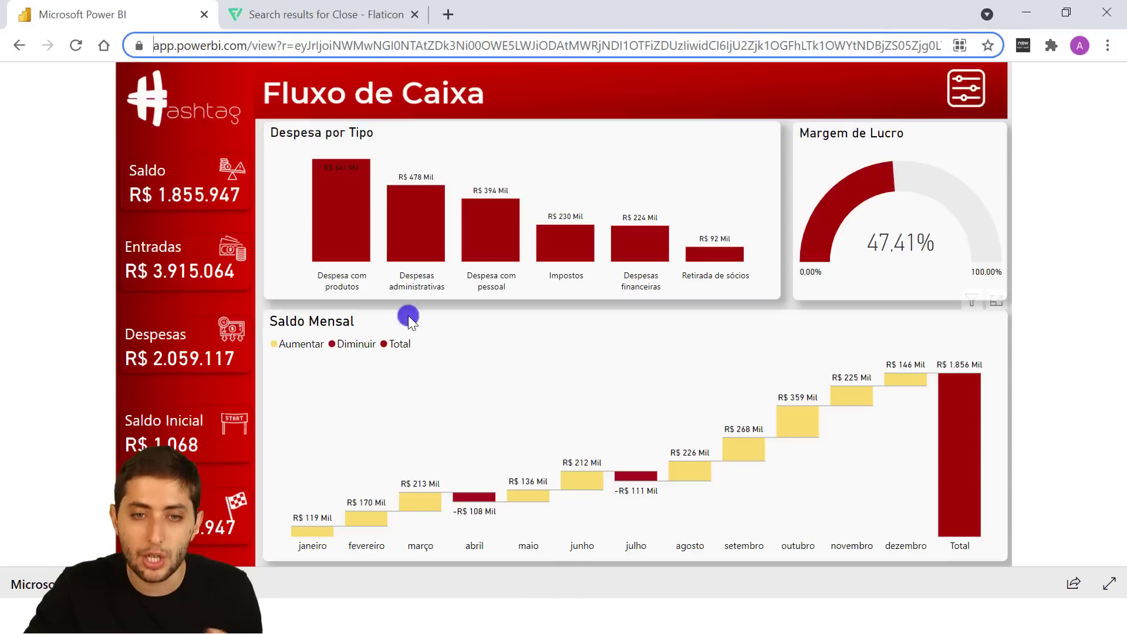
- In the published report in the browser, open the filter panel and filter from 01/01/2020 with the cost centre Financeiro
click(193, 47)
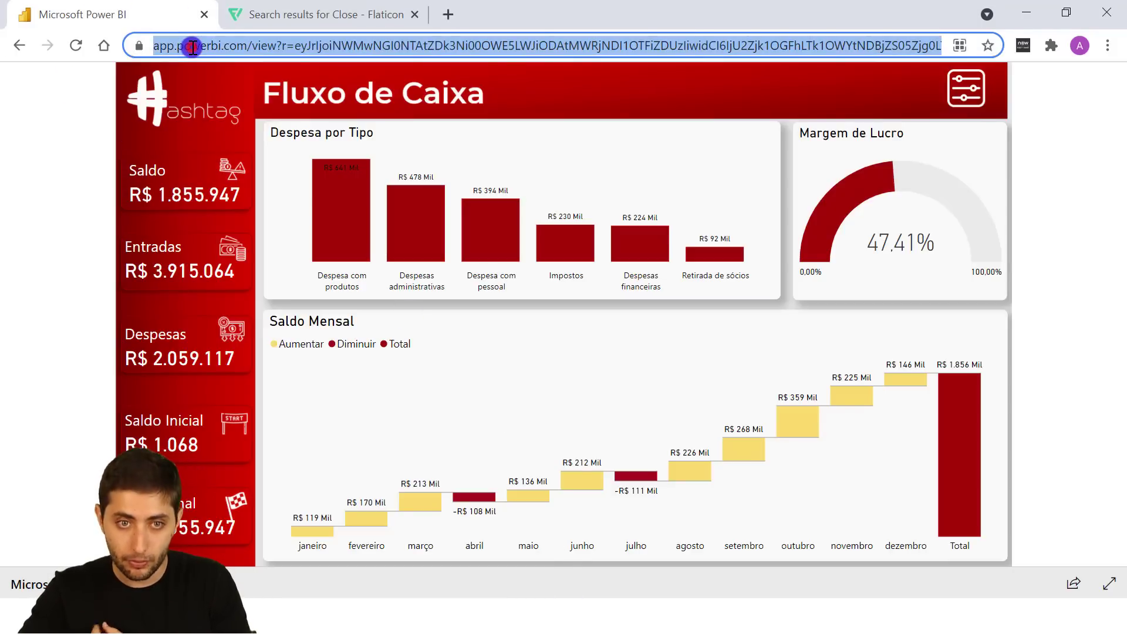
click(201, 38)
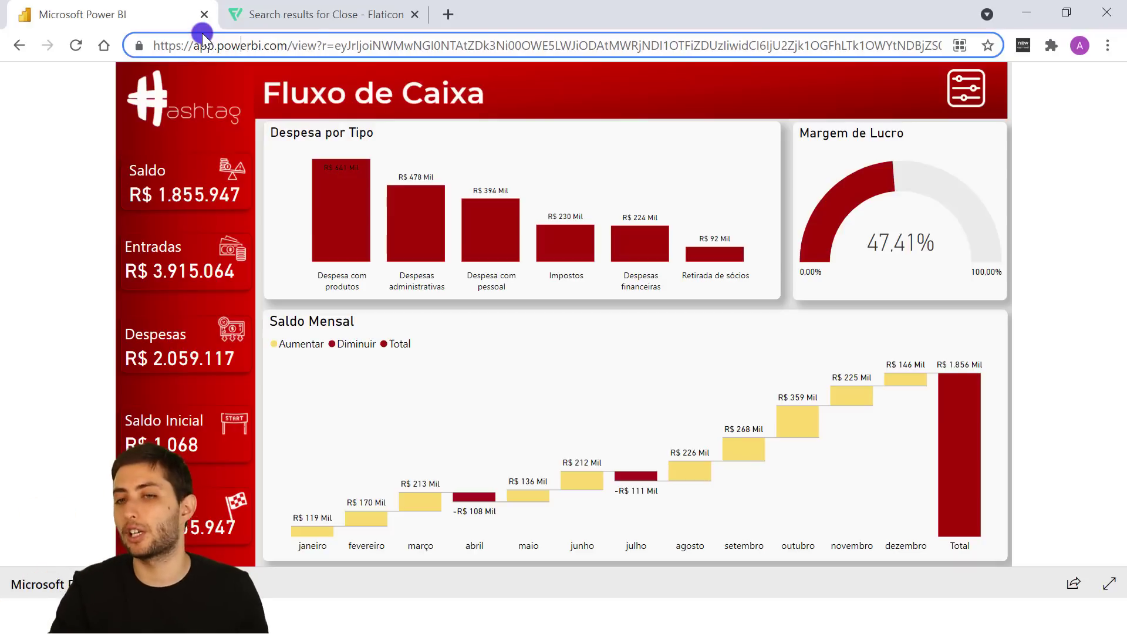
click(957, 94)
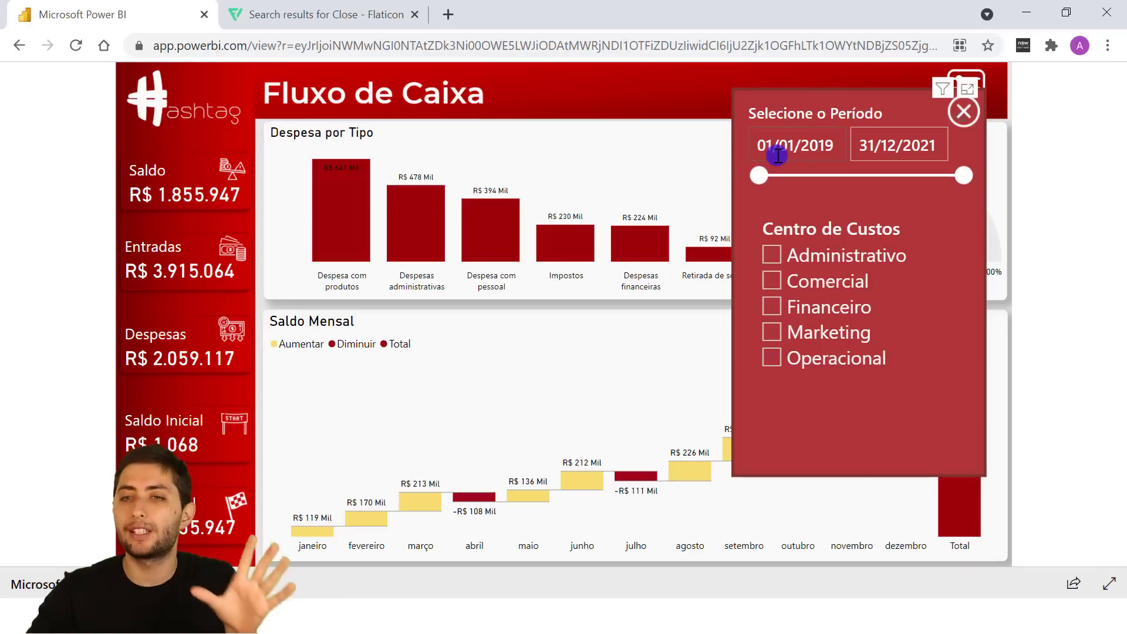
click(811, 151)
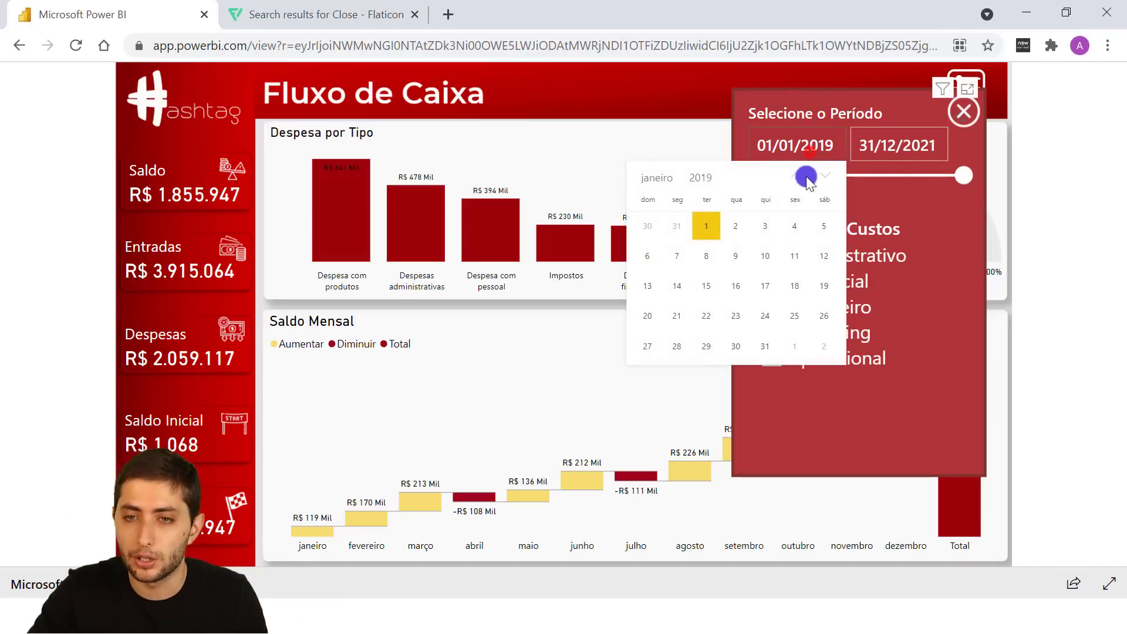
click(701, 178)
click(706, 402)
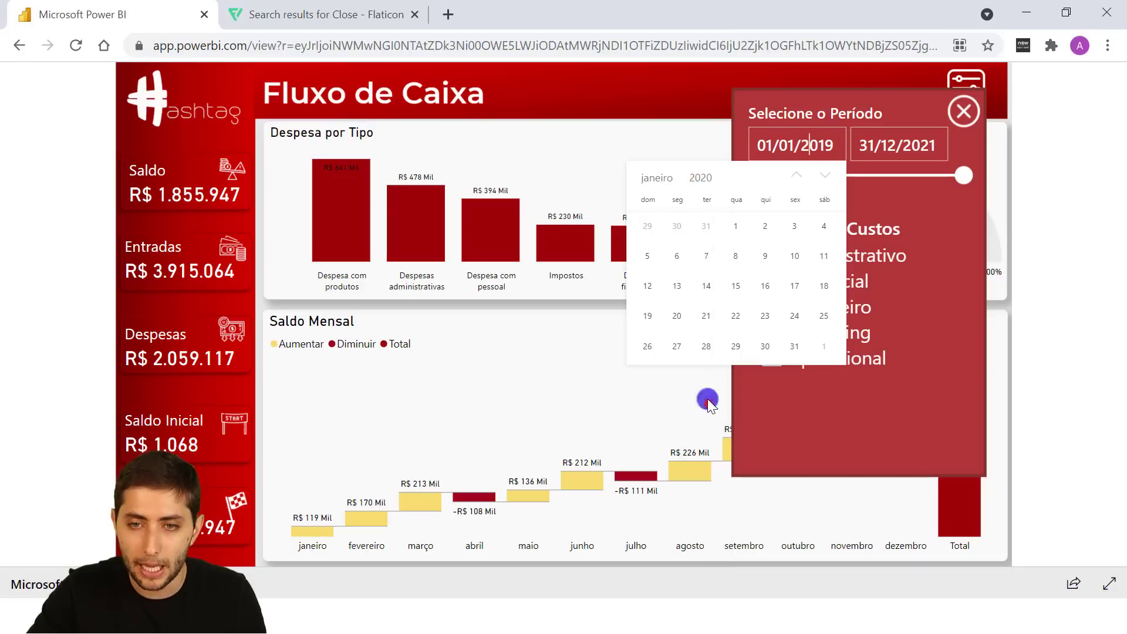
click(732, 235)
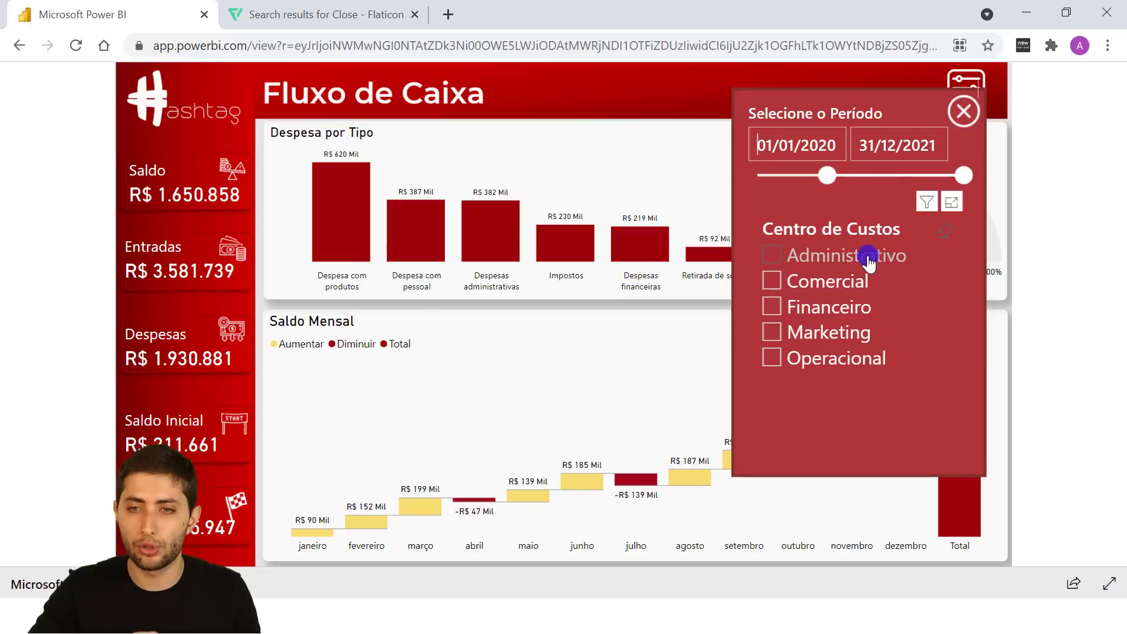
click(813, 312)
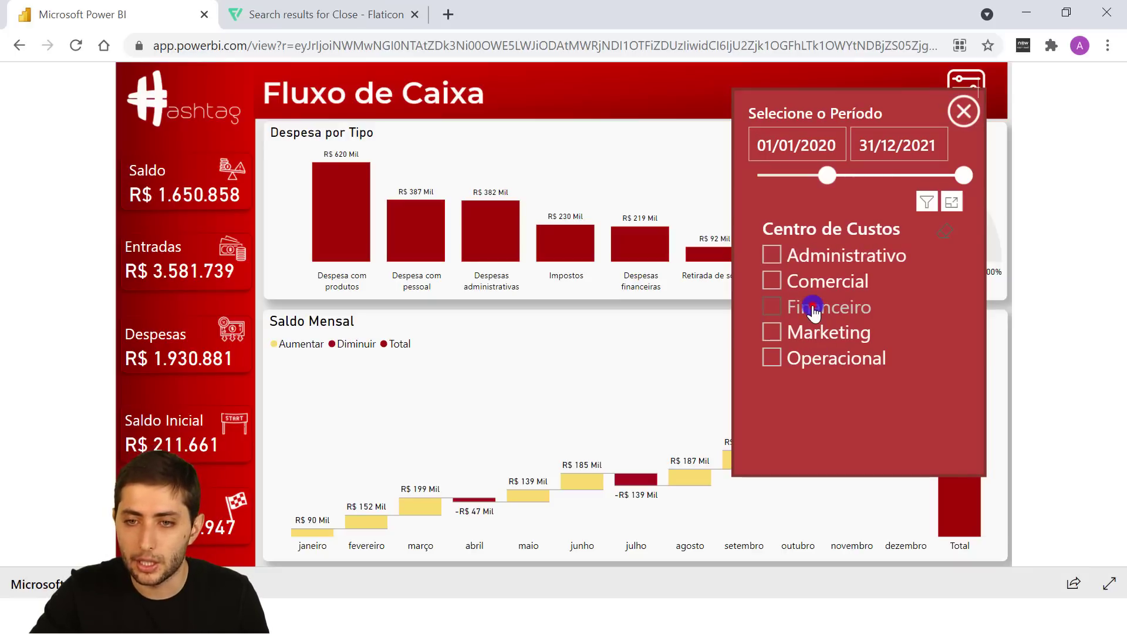
- Hide and reopen the published report's filter panel twice to check whether the period and Financeiro selections persist
click(966, 114)
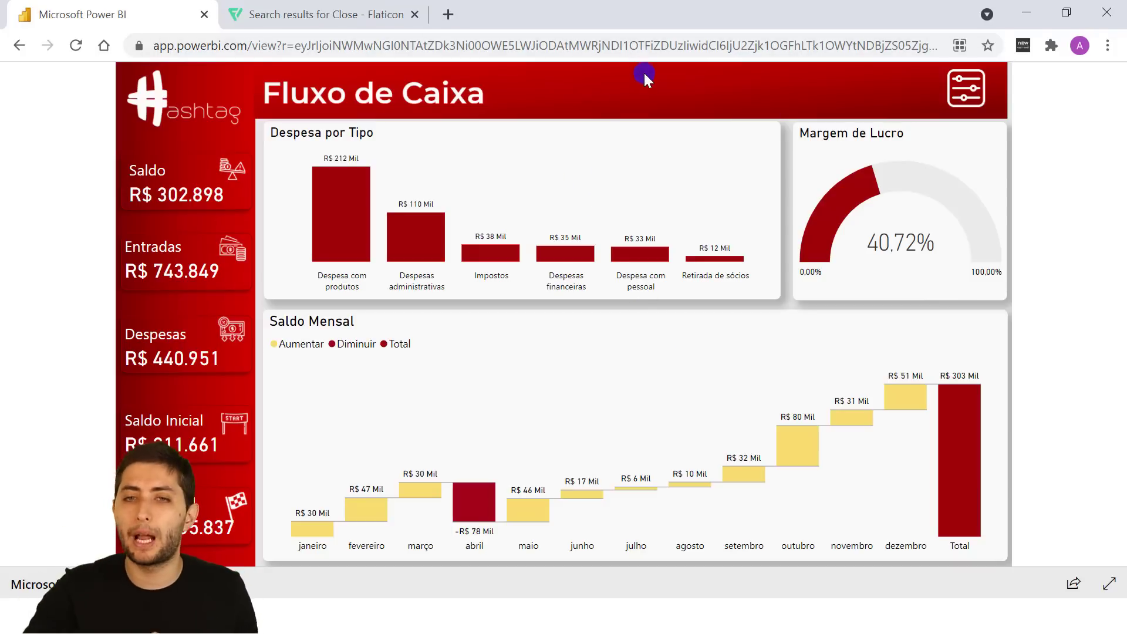
click(569, 35)
click(601, 85)
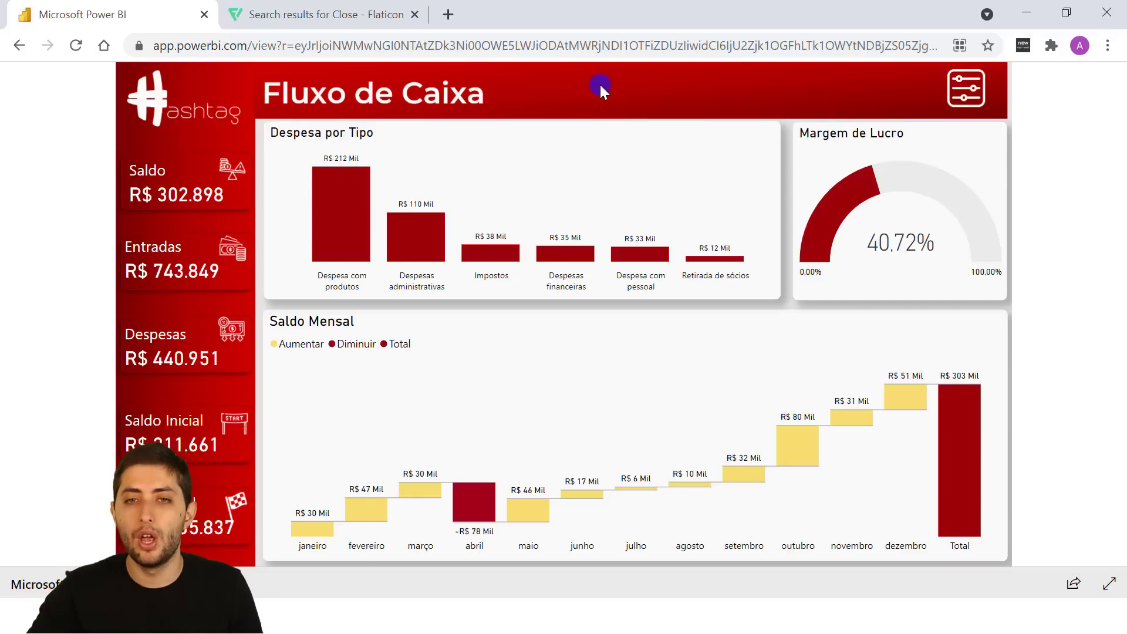
click(383, 50)
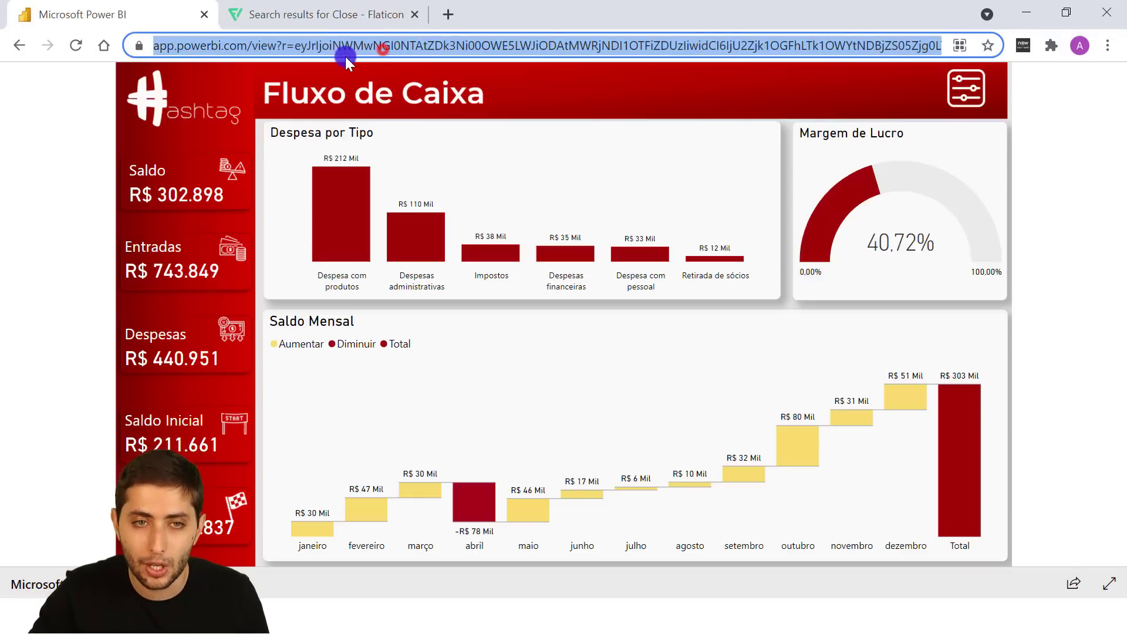
click(602, 89)
click(957, 84)
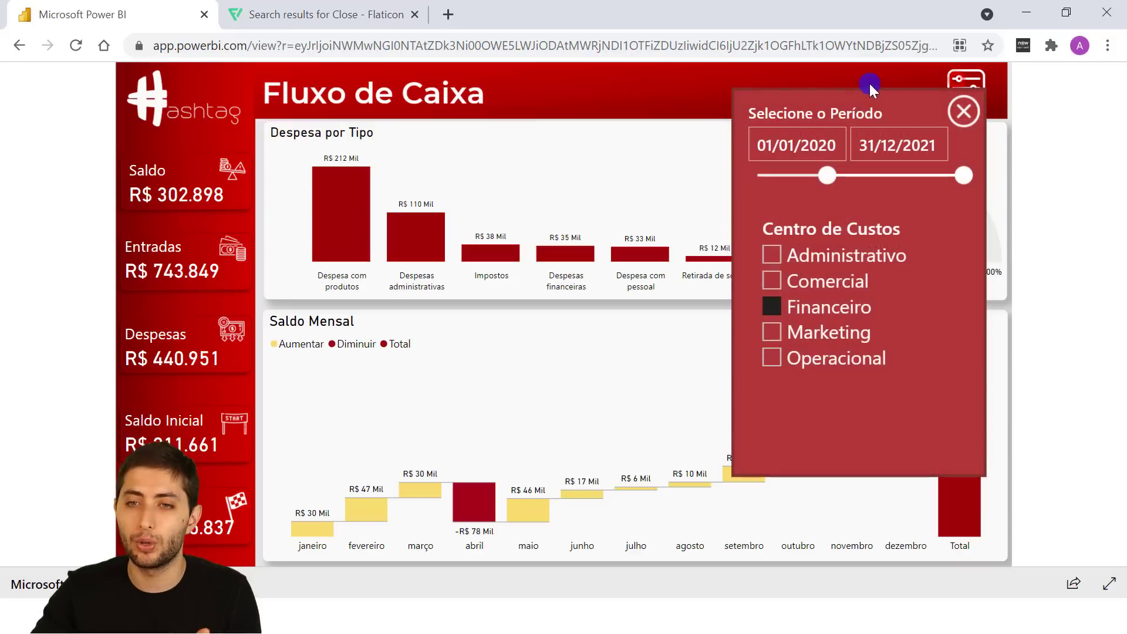
click(963, 113)
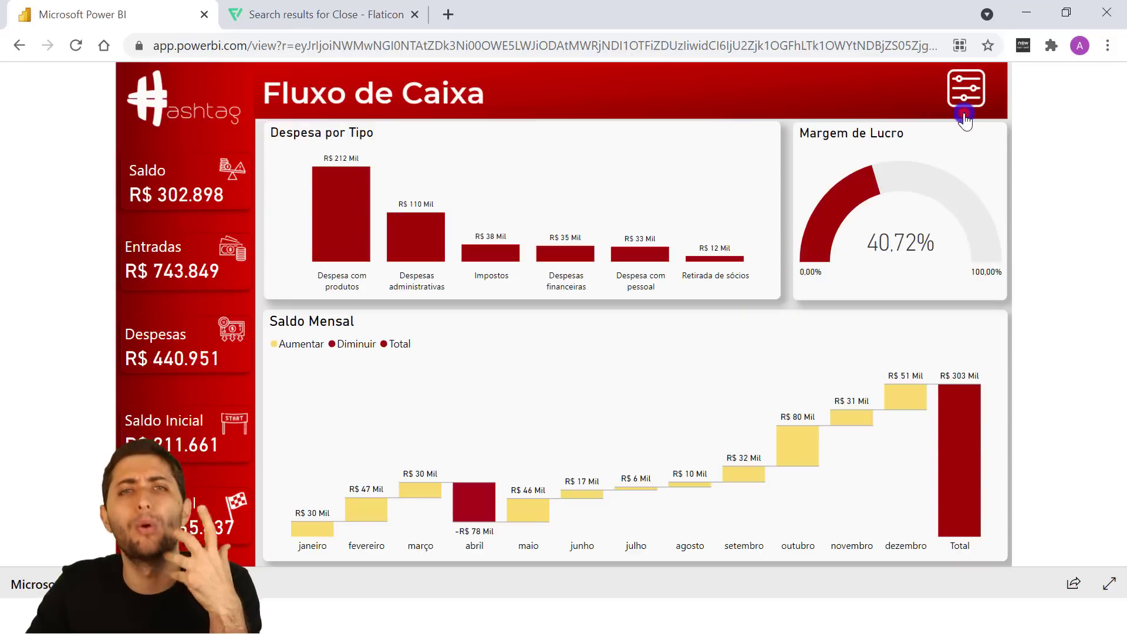
click(963, 88)
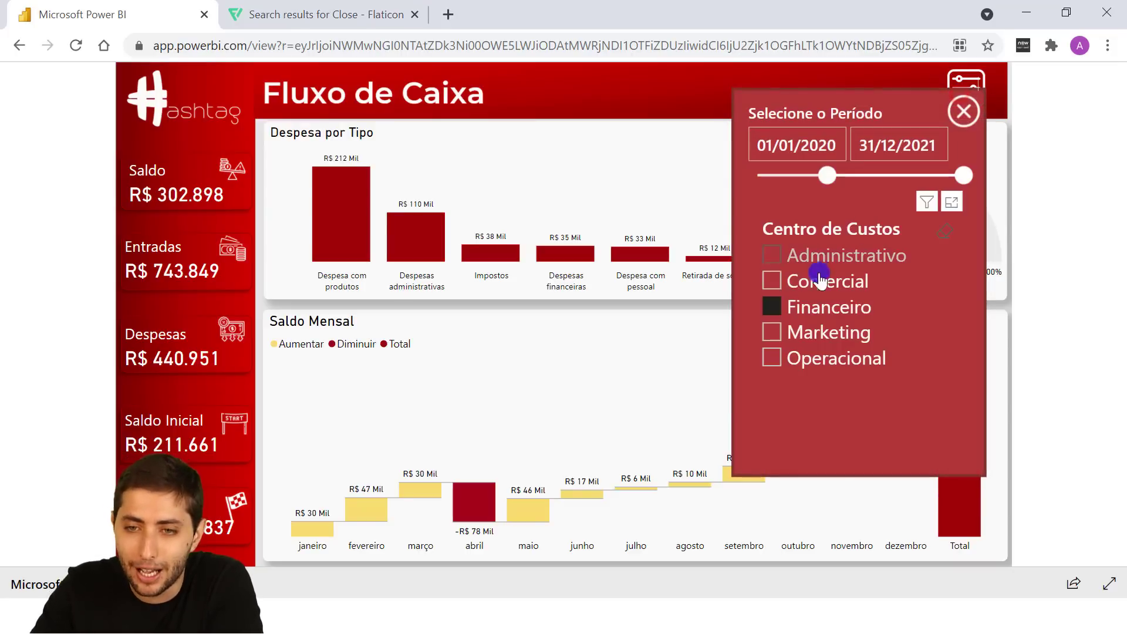
- Clear the Financeiro selection in the published report and reset the period's start date to 01/01/2019
click(773, 307)
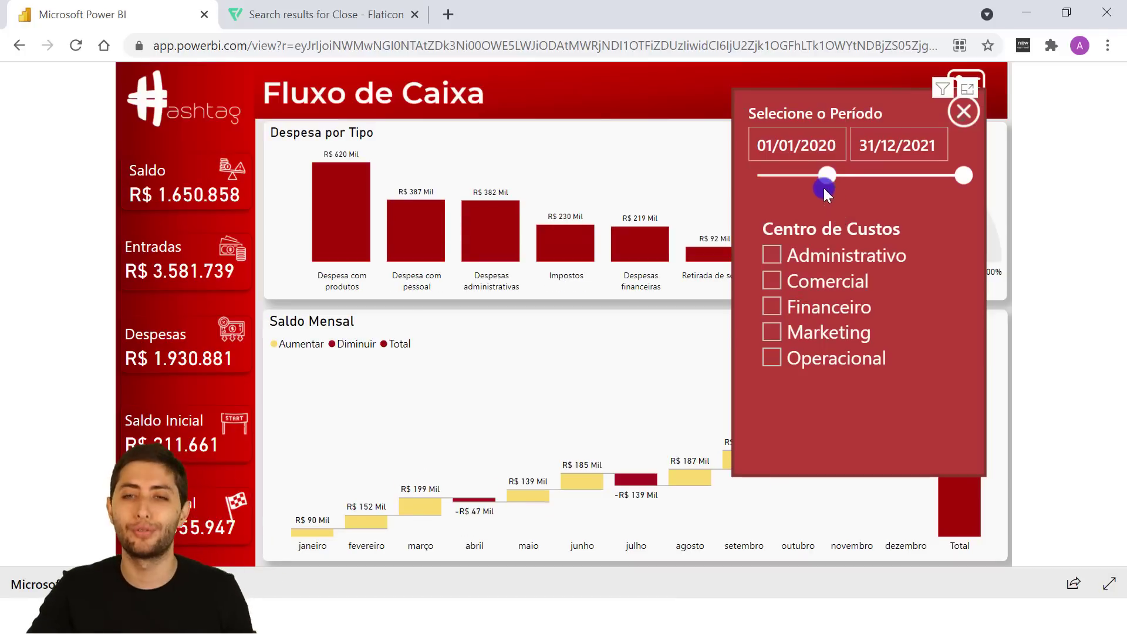
drag(827, 176, 694, 143)
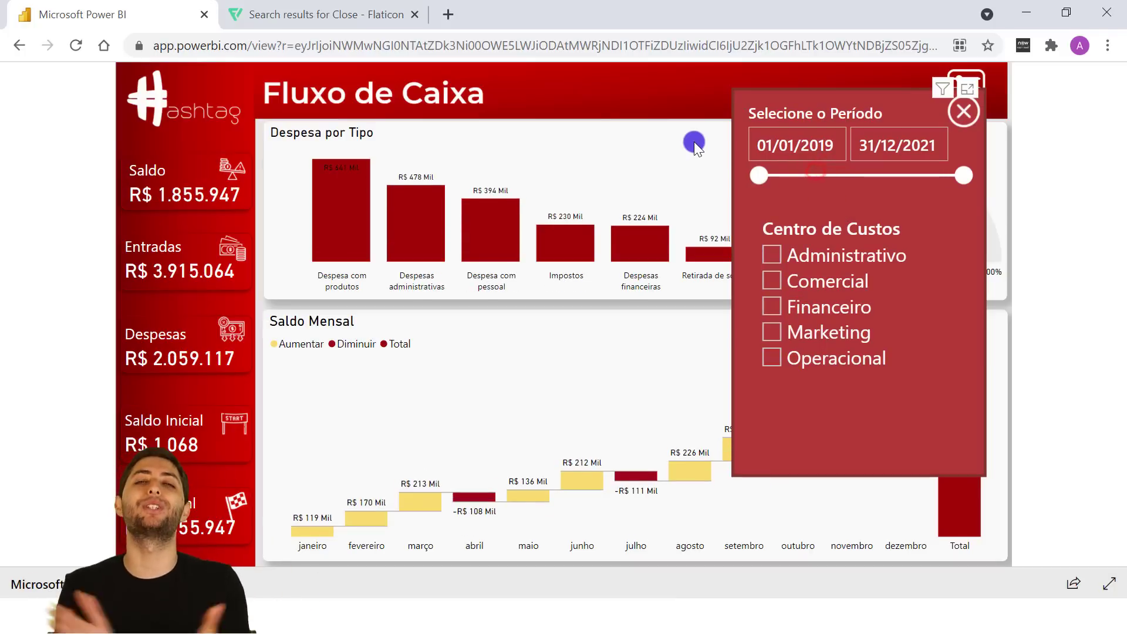